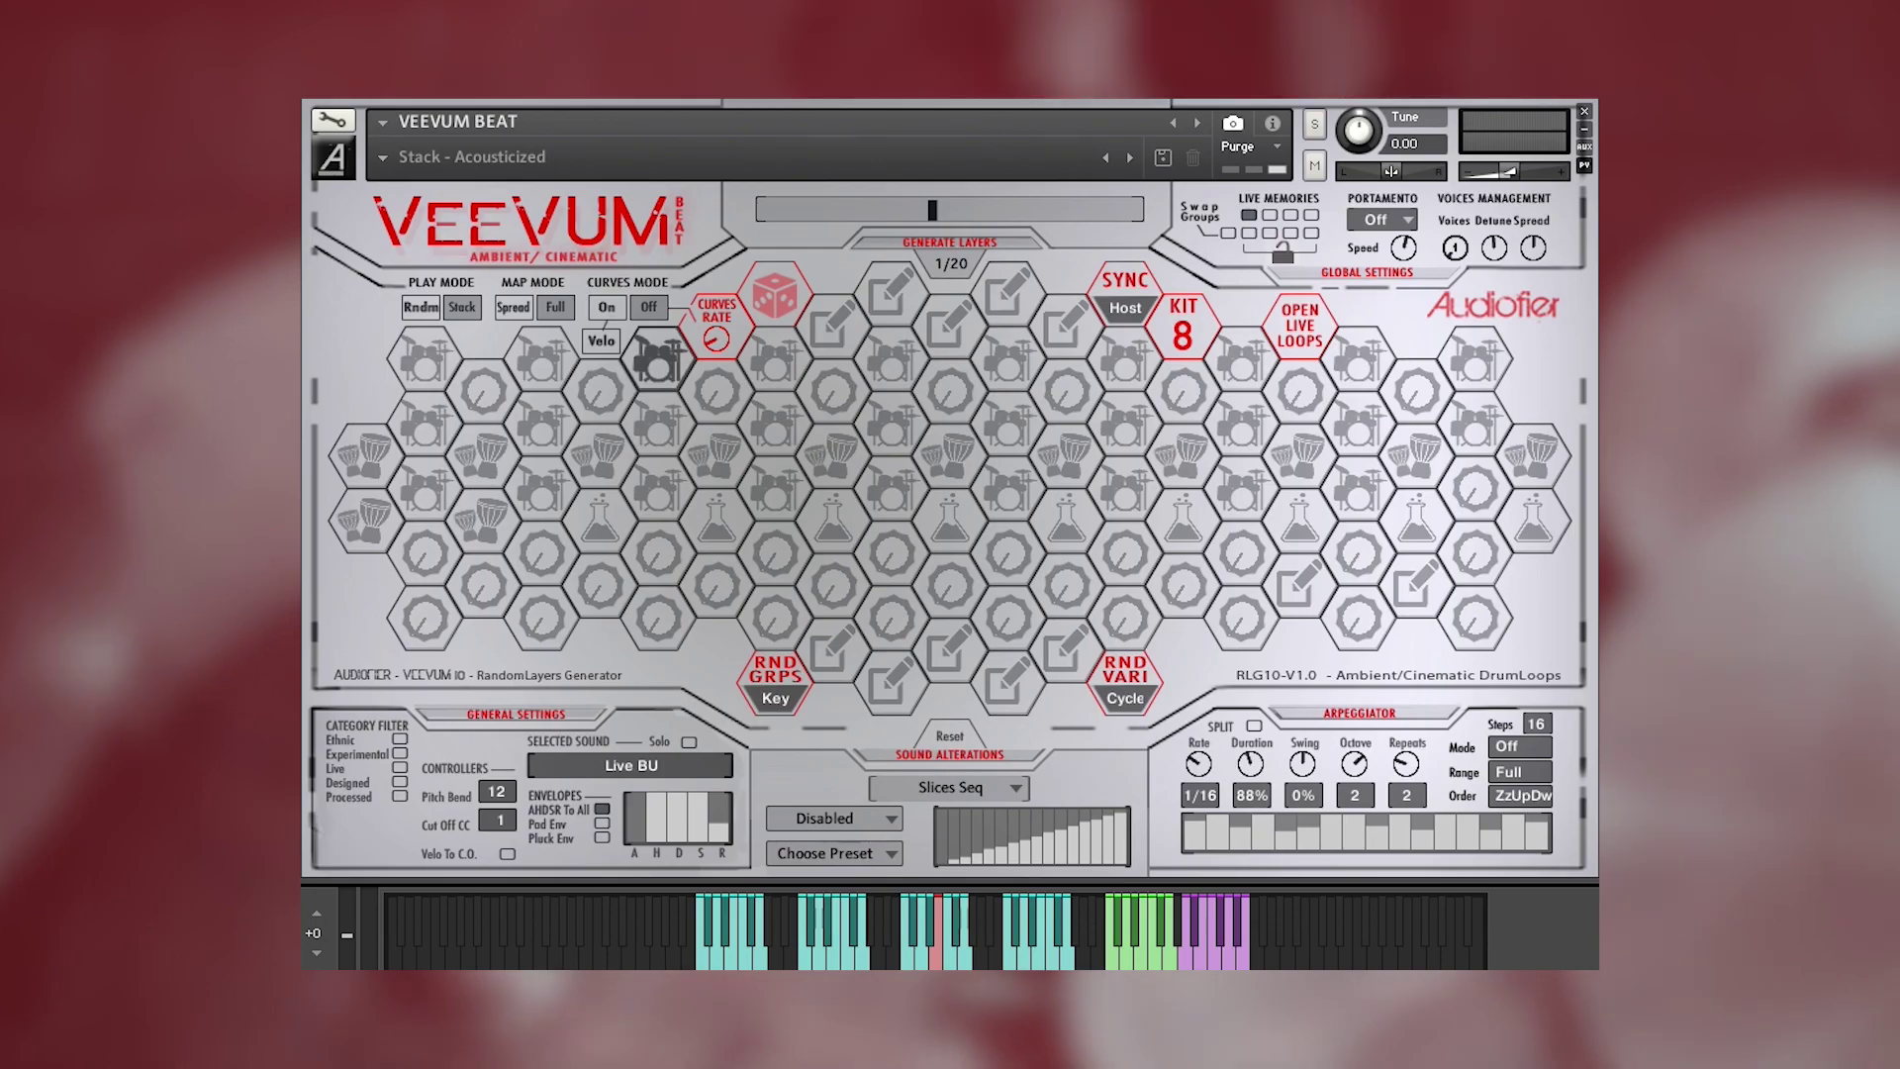
# - Swap the active Live BU group in the hexagon grid for Design BO, and add Design BF and Experim BK
pyautogui.click(656, 358)
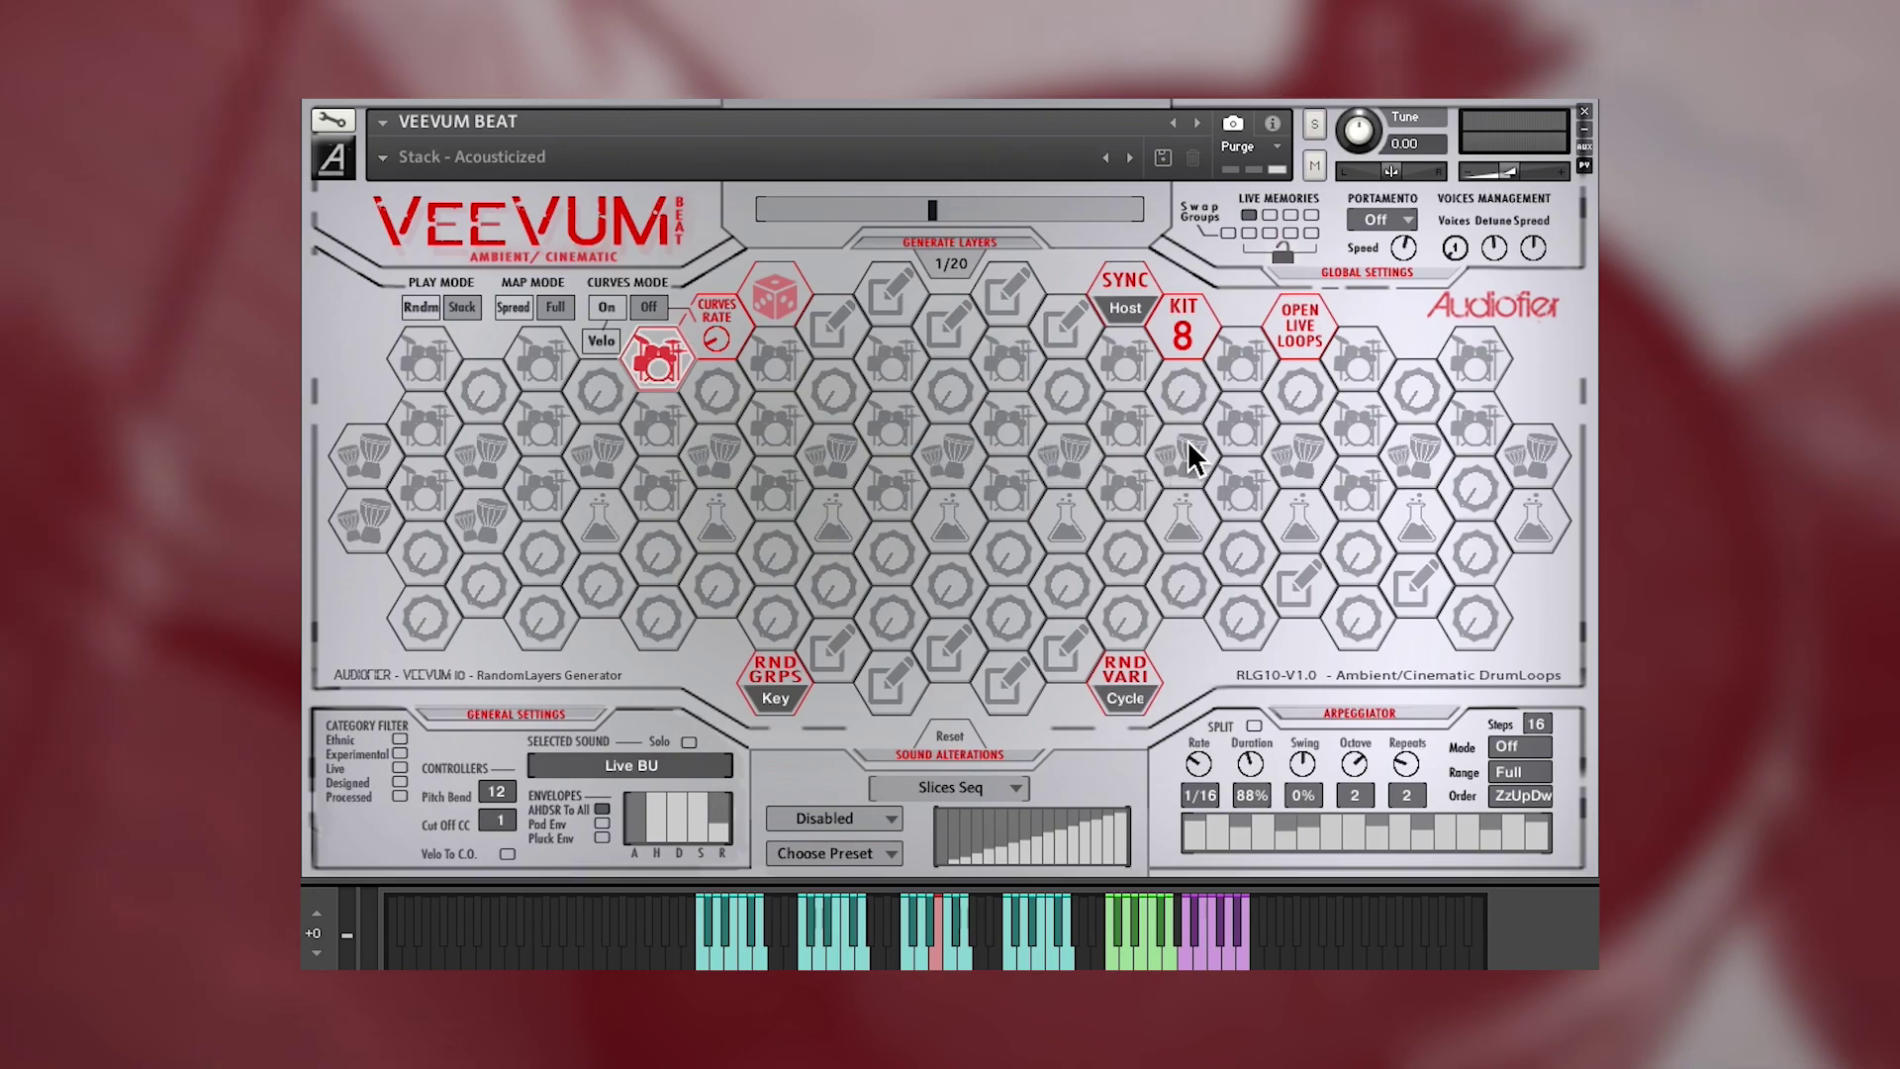
pyautogui.click(940, 401)
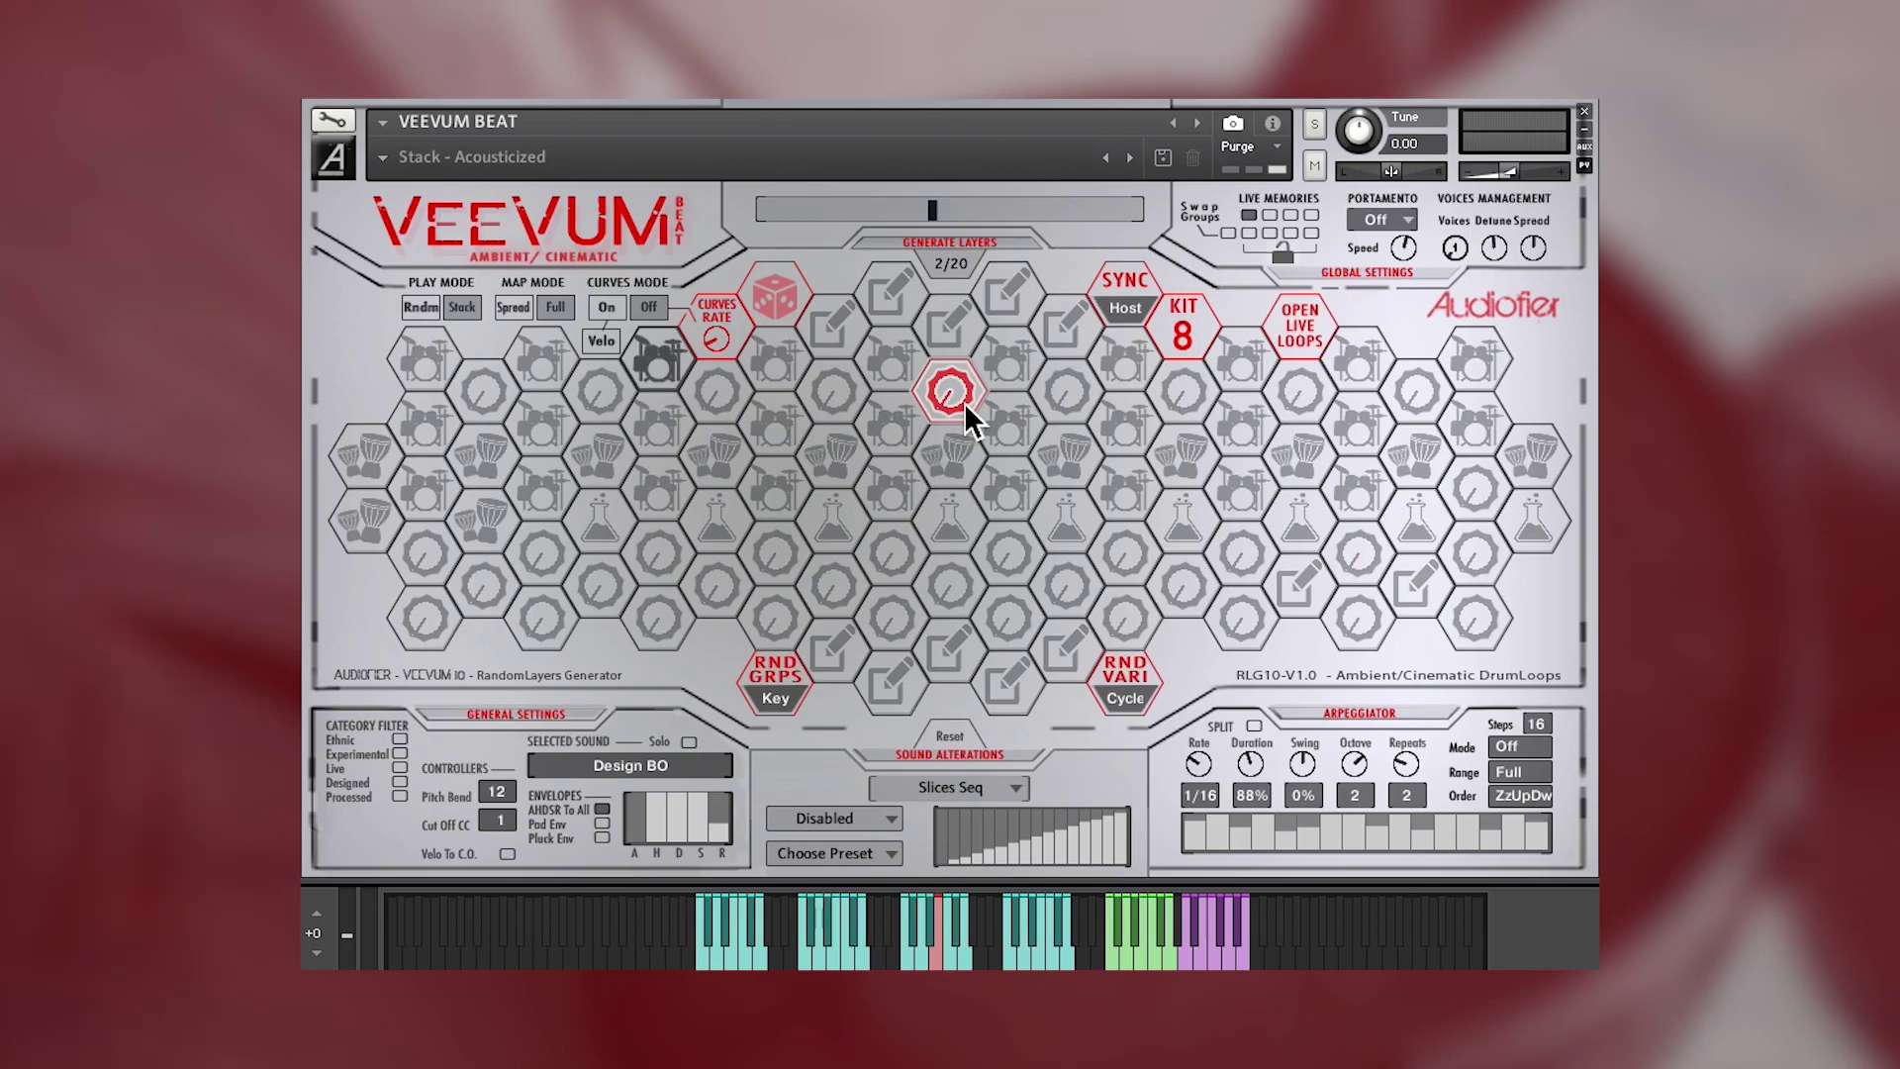
pyautogui.click(656, 355)
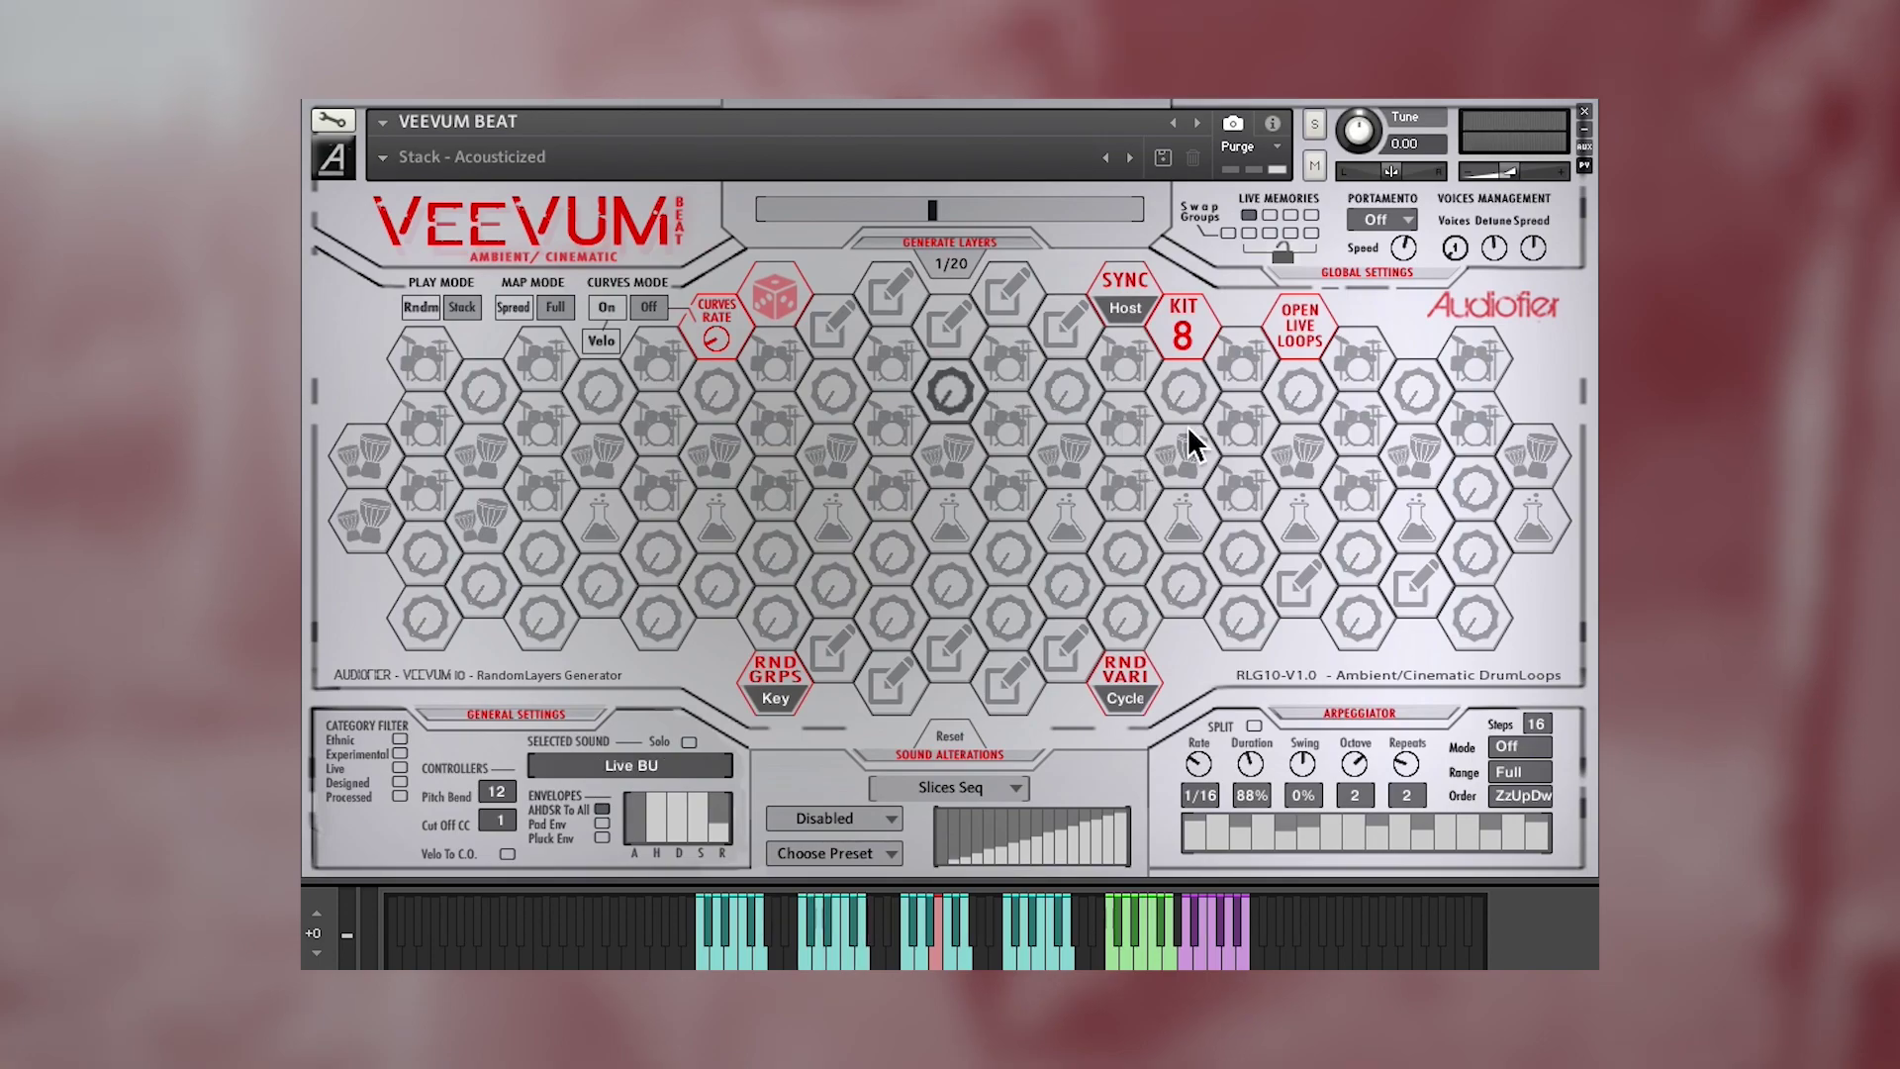
pyautogui.click(611, 410)
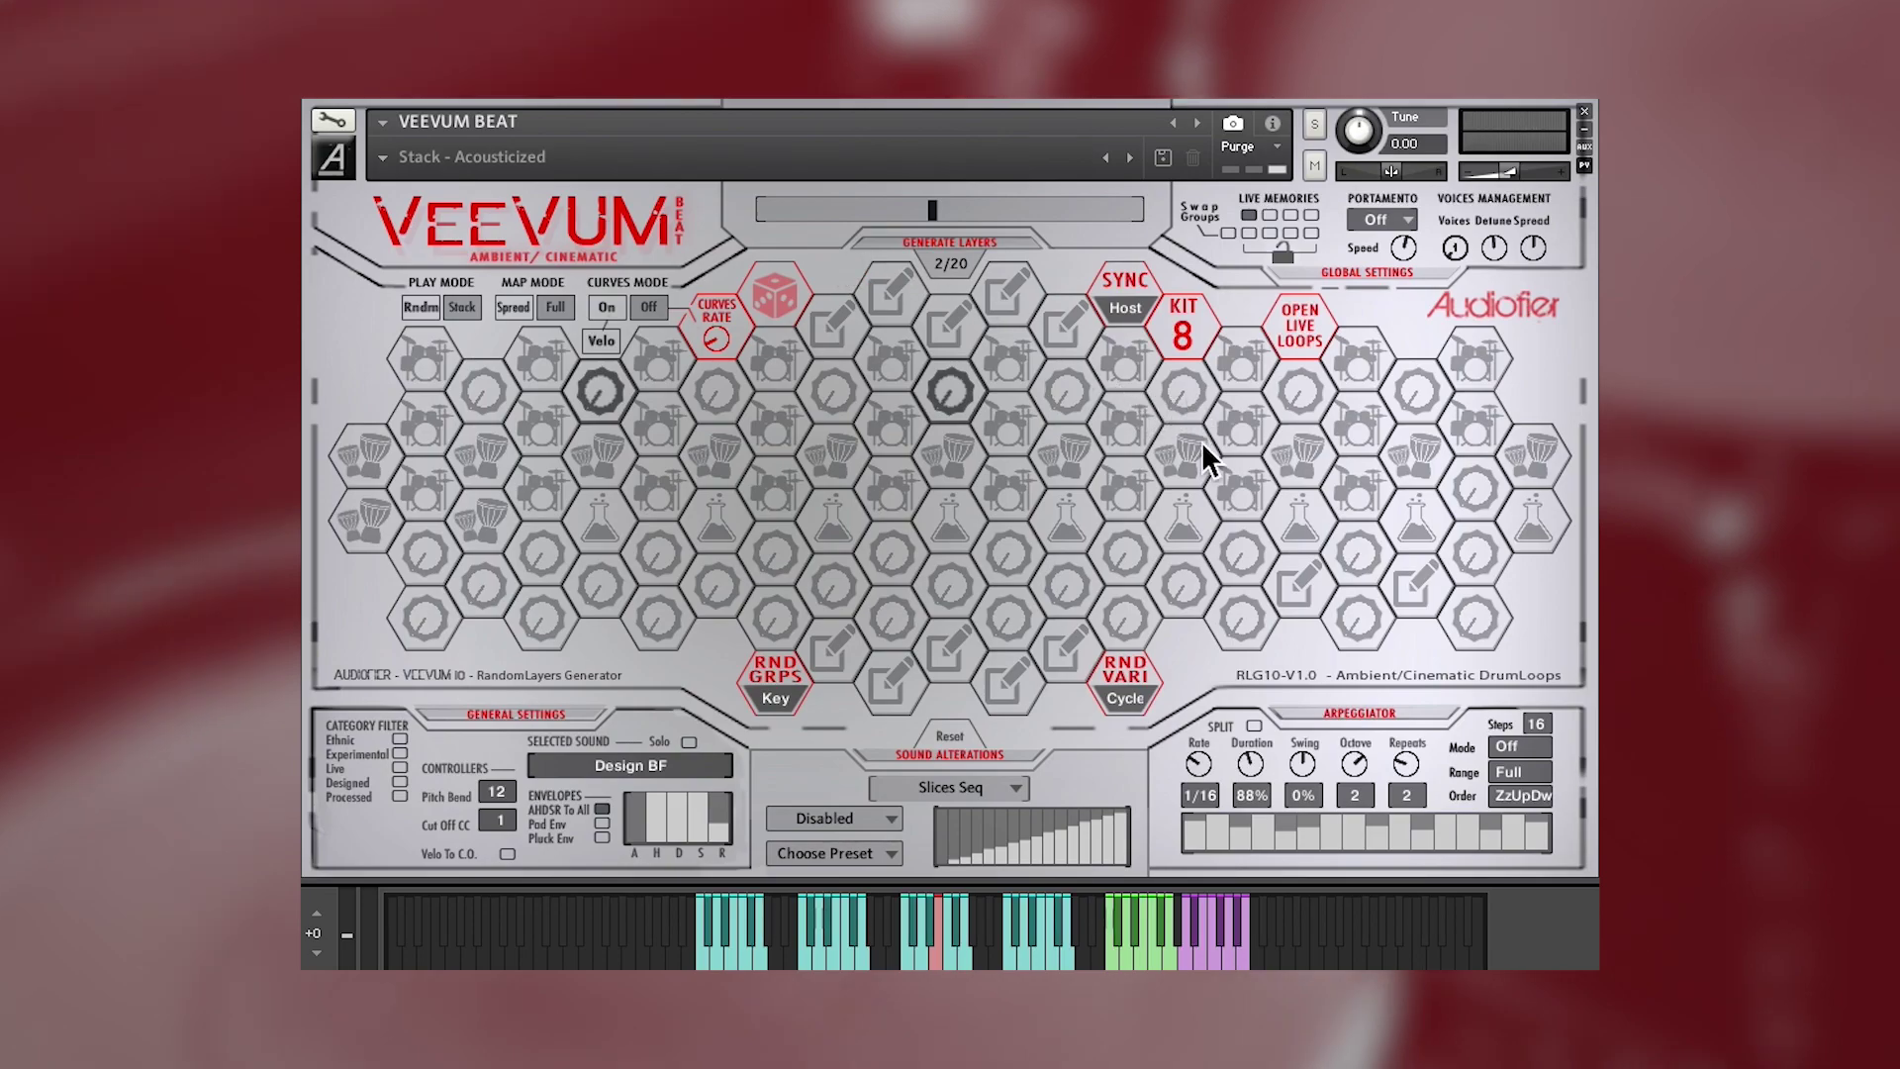
pyautogui.click(1185, 521)
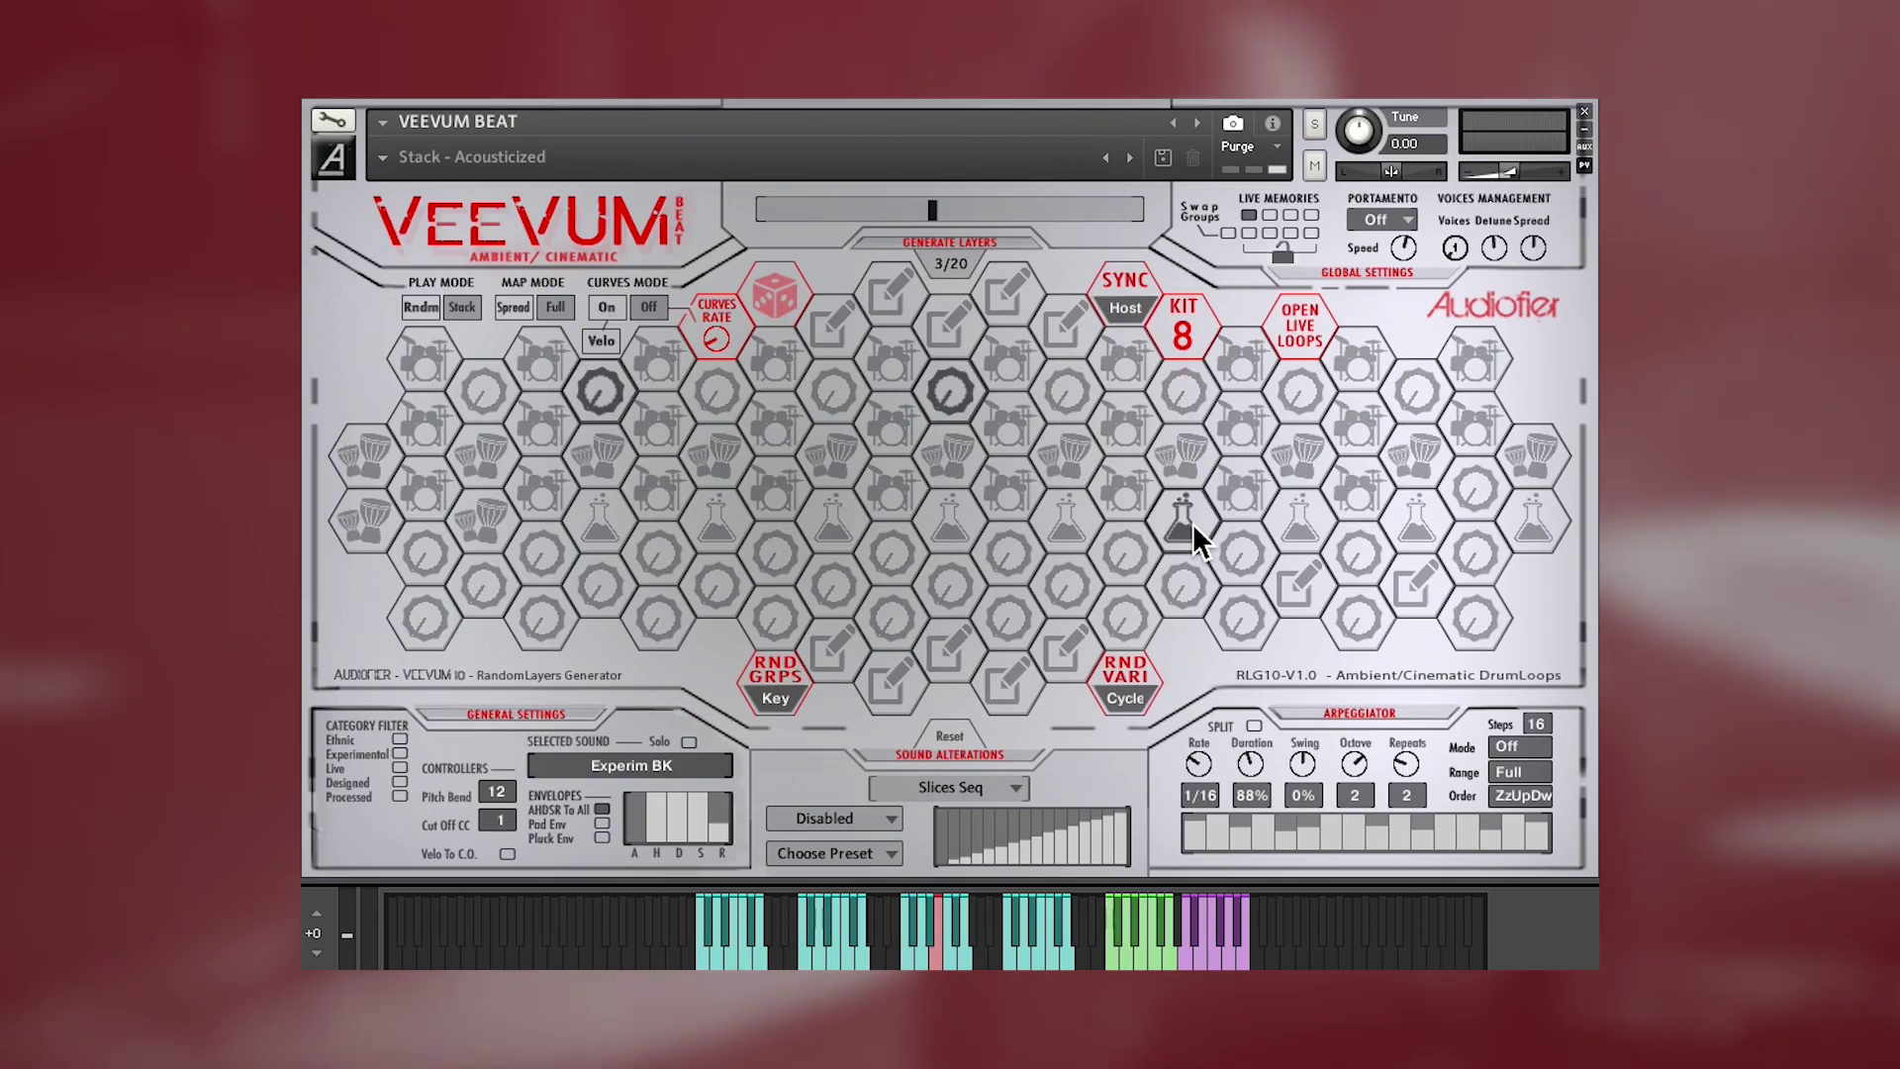
# - Switch the play mode to Rndm and lower the number of layers for random generation
pyautogui.click(422, 310)
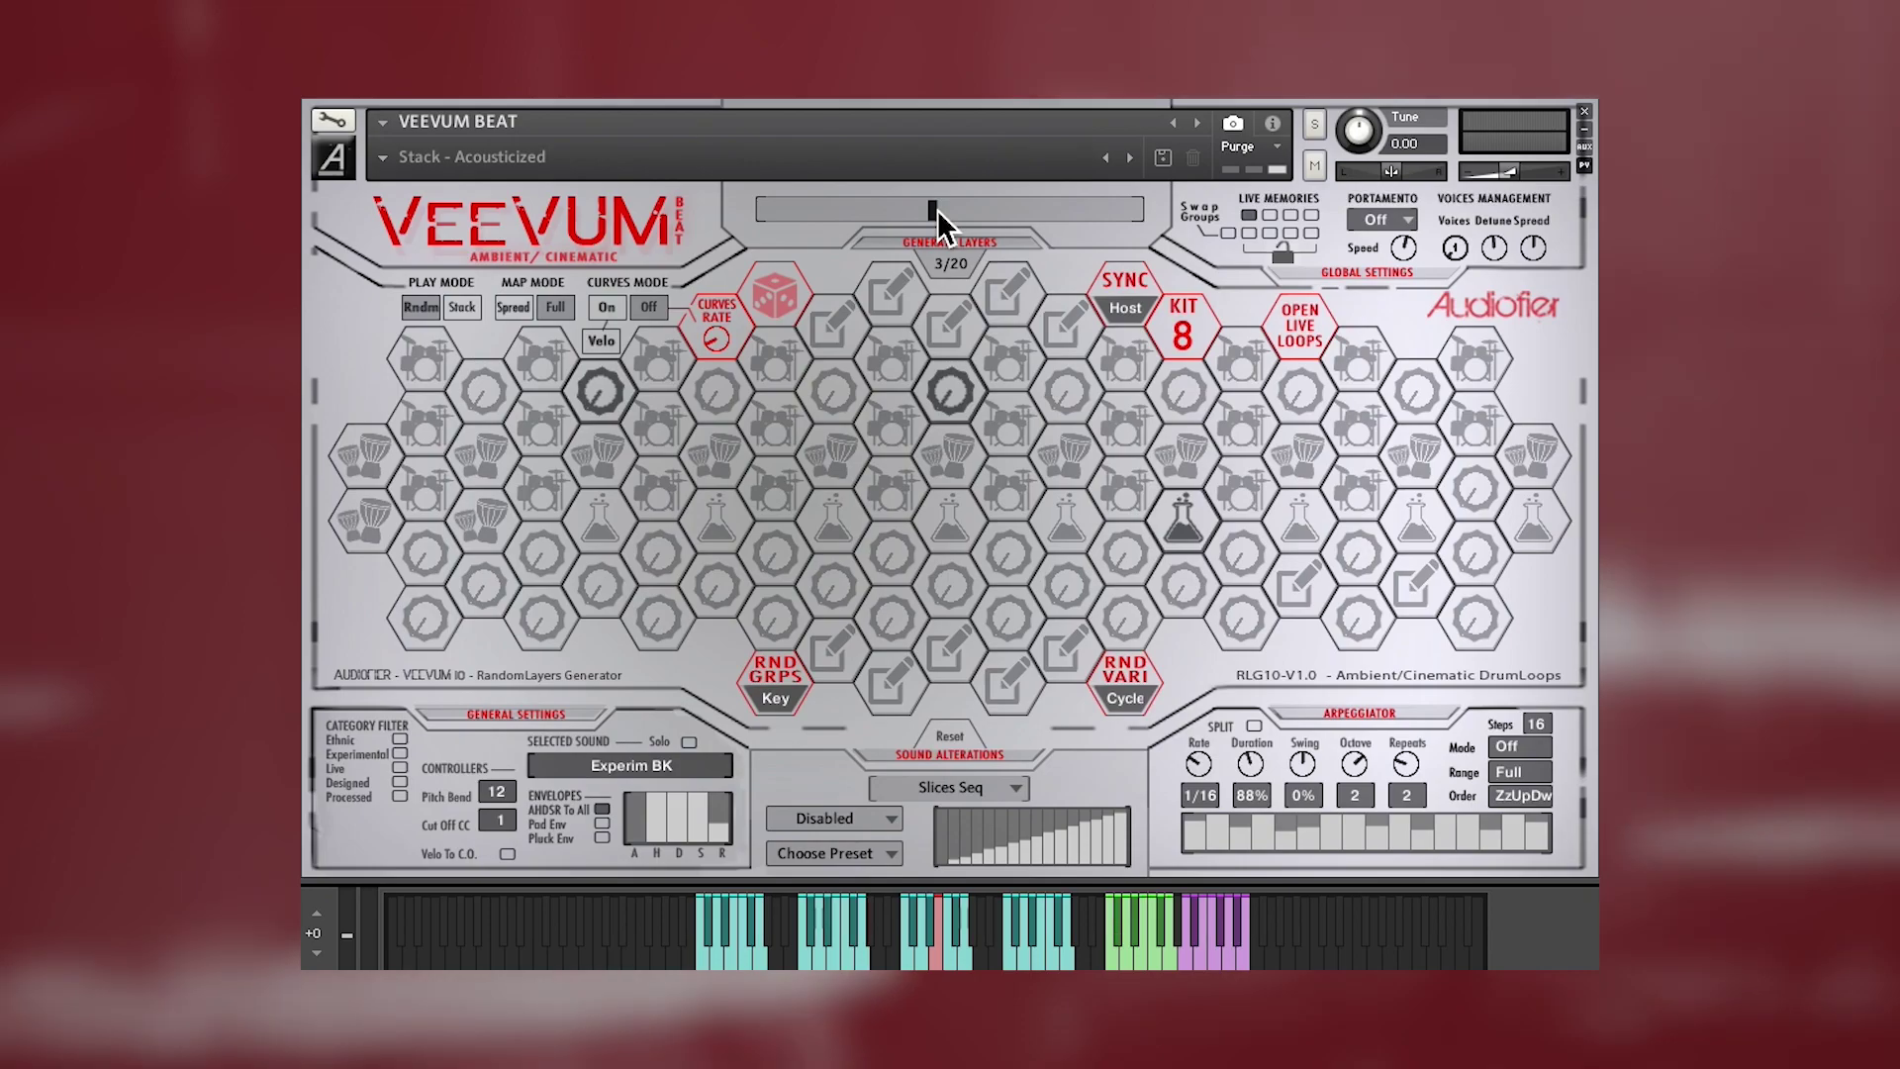
pyautogui.moveTo(931, 209); pyautogui.dragTo(888, 211)
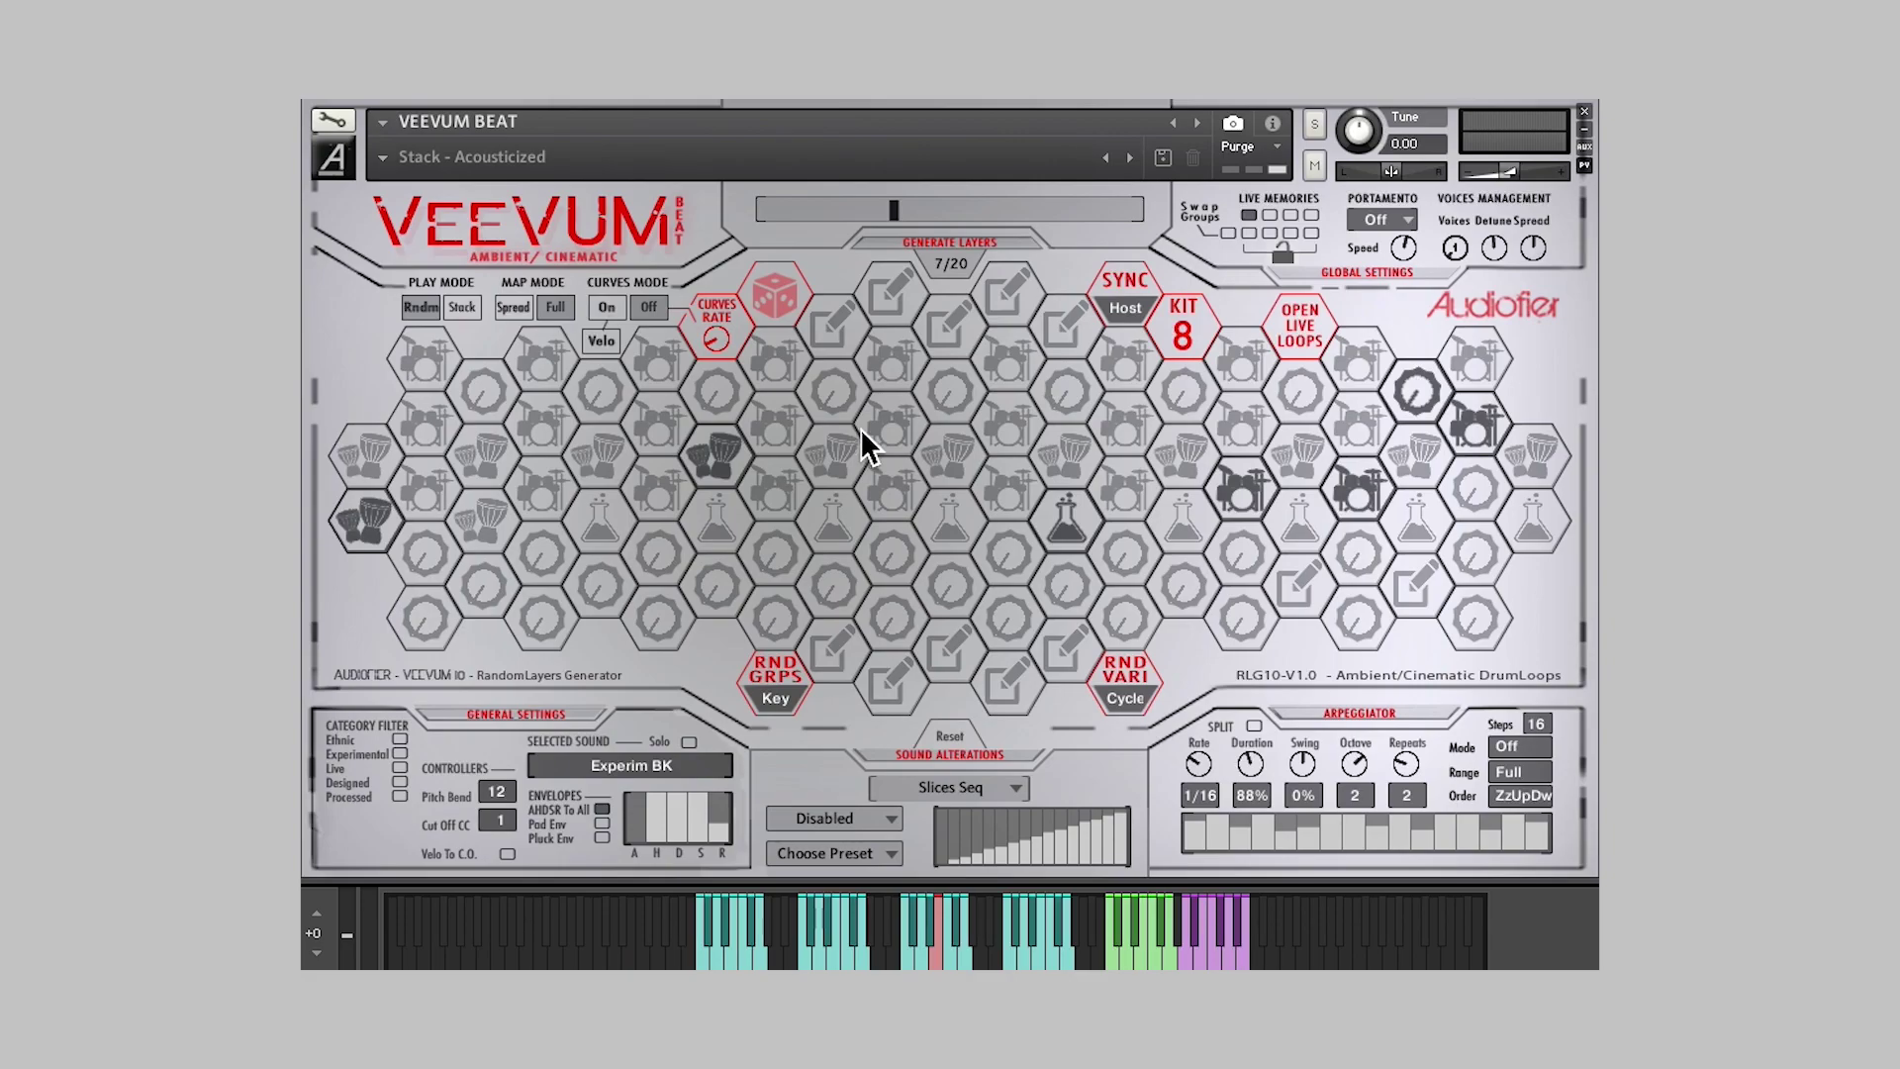
# - Step through live memories 2, 3 and 4, return to memory 1 and trigger its key switch
pyautogui.click(1271, 216)
pyautogui.click(1291, 215)
pyautogui.click(1311, 216)
pyautogui.click(1249, 217)
pyautogui.click(1193, 965)
pyautogui.click(1192, 963)
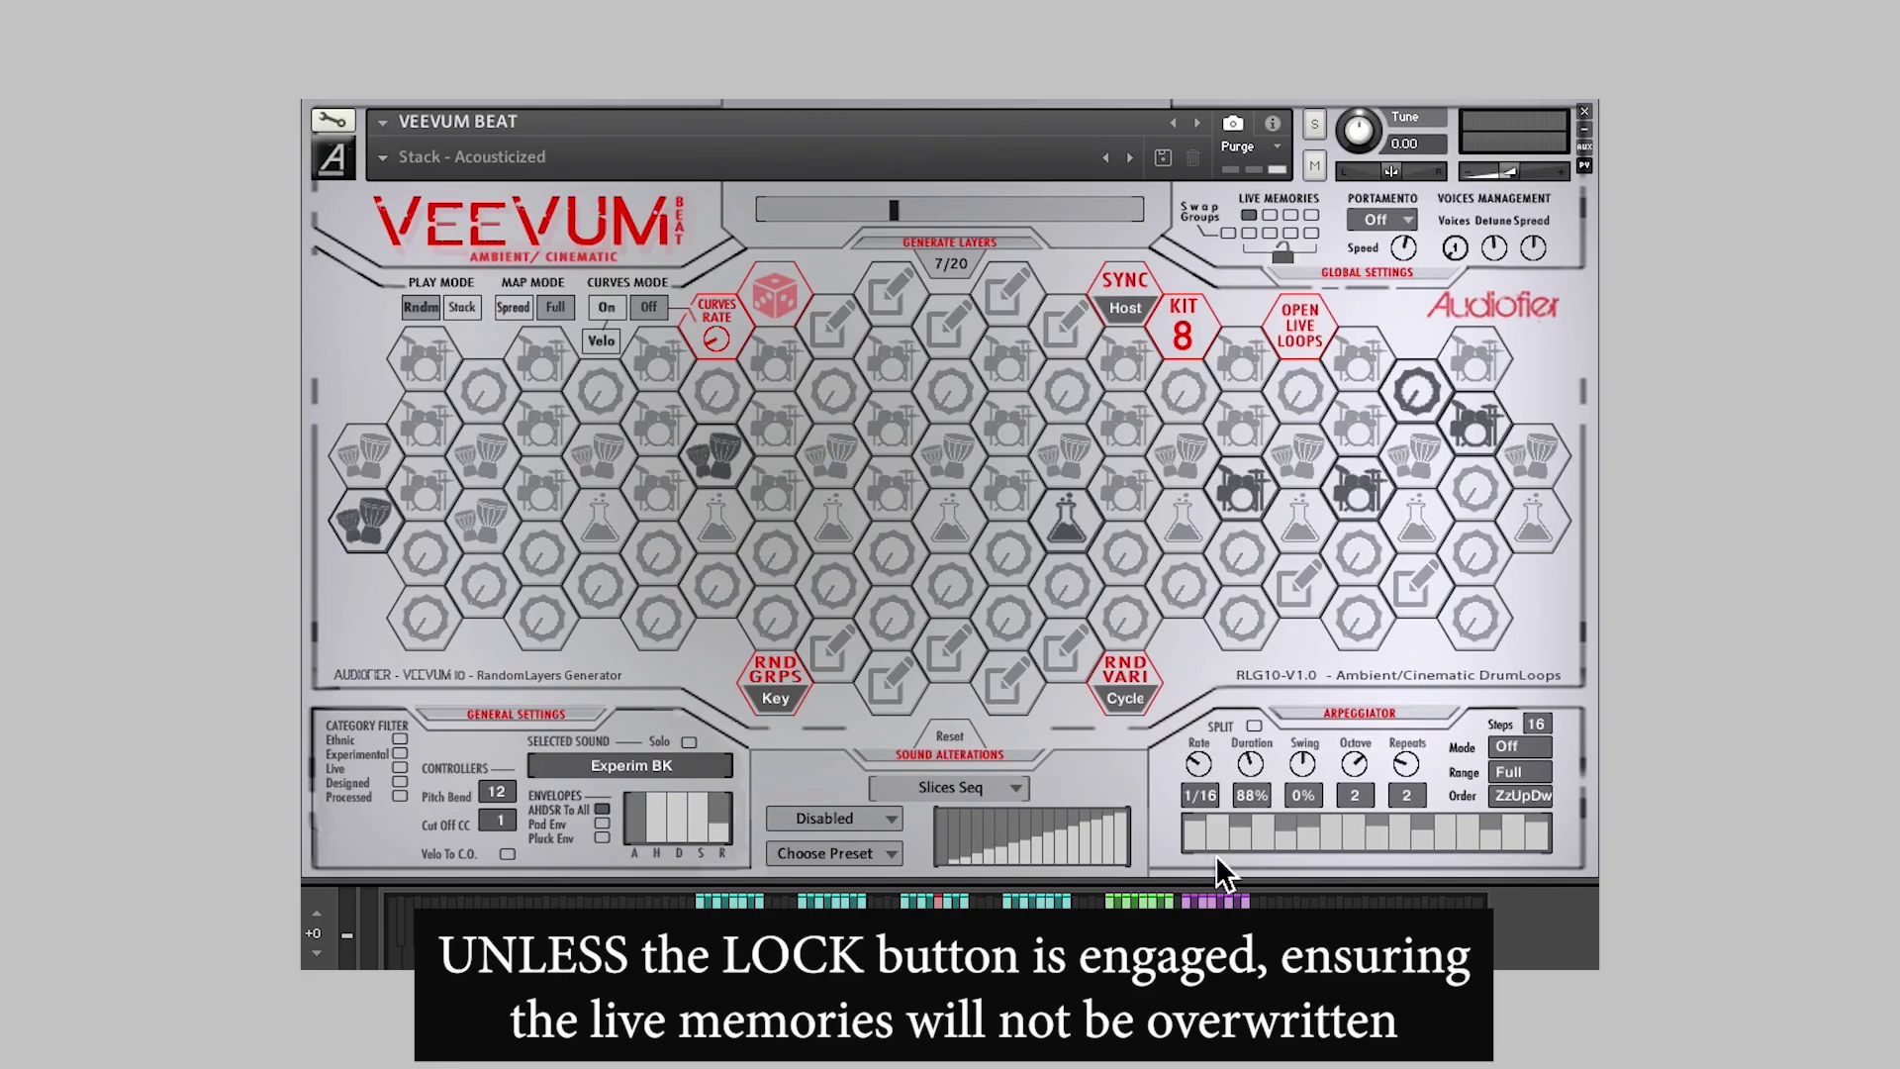
# - Select live memory 2, play a live loop key switch and open the Live Loops Combinations table
pyautogui.click(1272, 215)
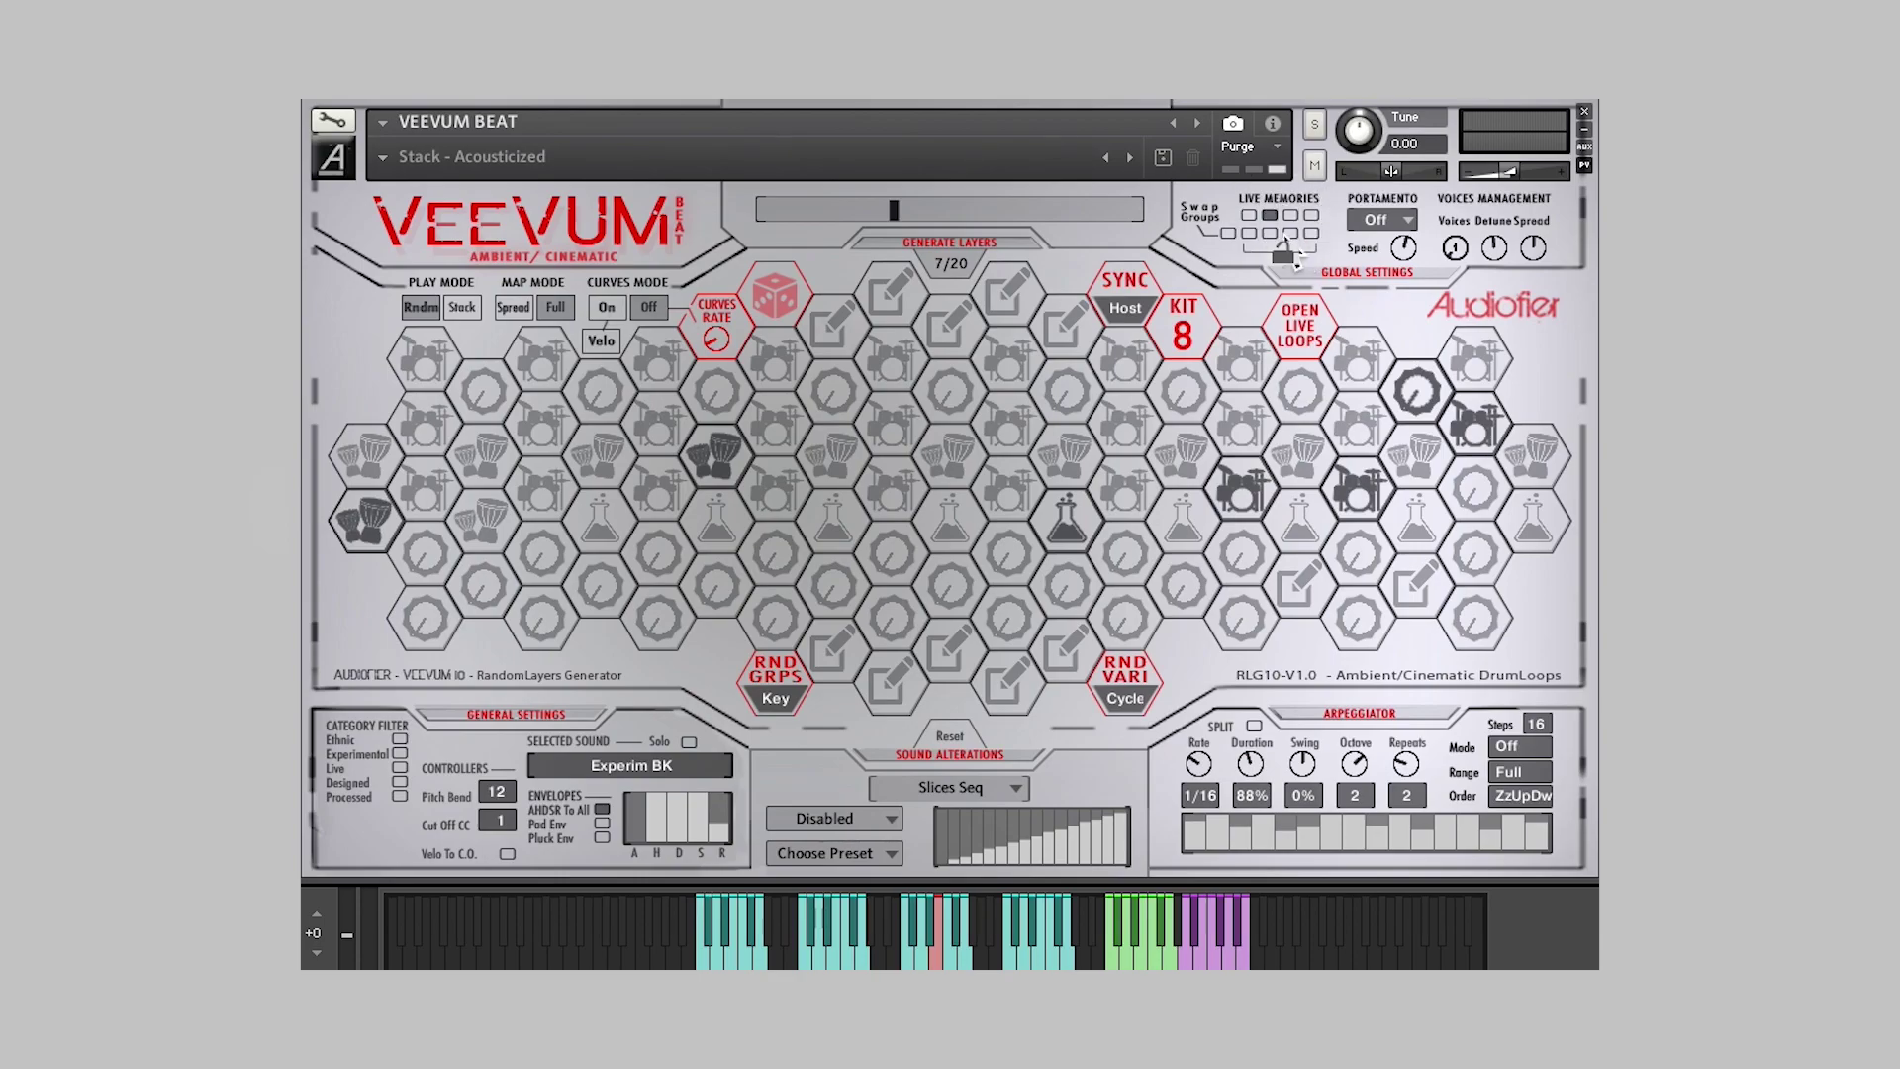
pyautogui.click(1206, 930)
pyautogui.click(1302, 331)
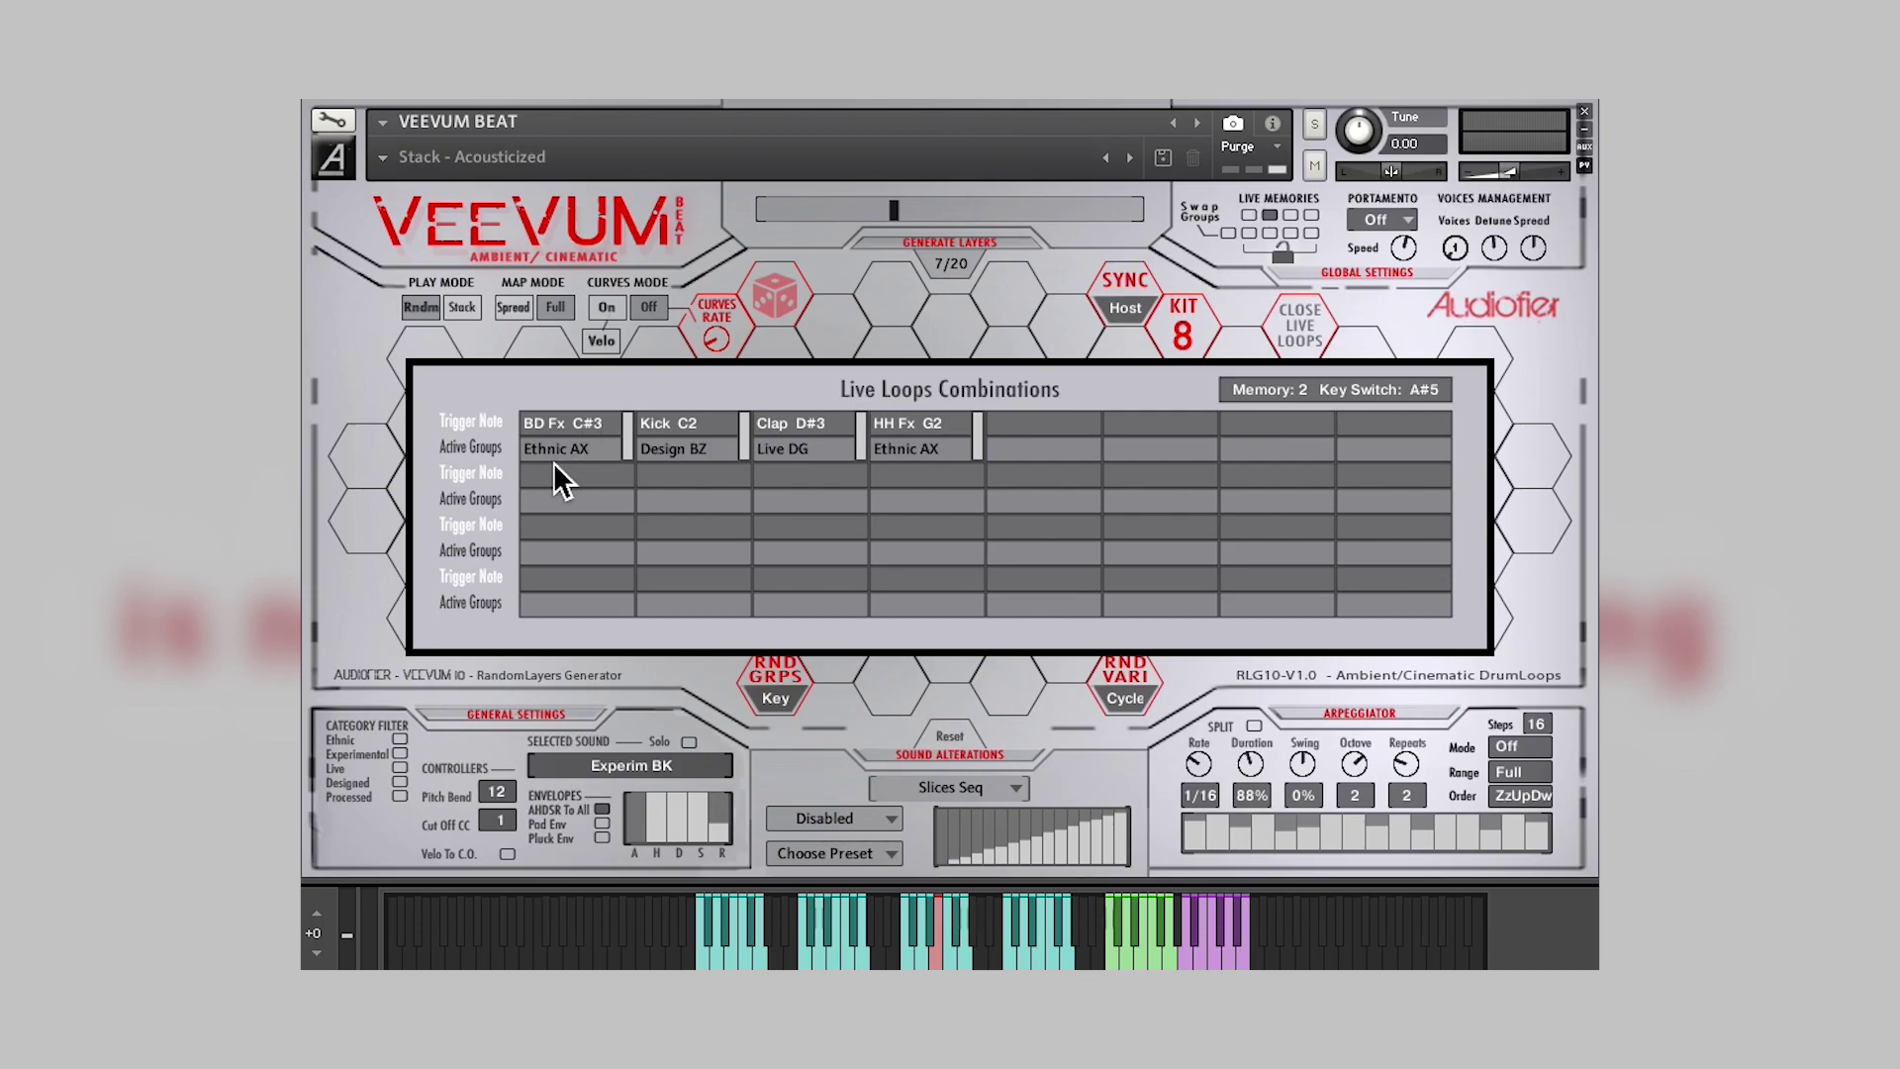
# - Set the first live loop's trigger note to Kick C2 and its active group to Live CJ
pyautogui.click(597, 435)
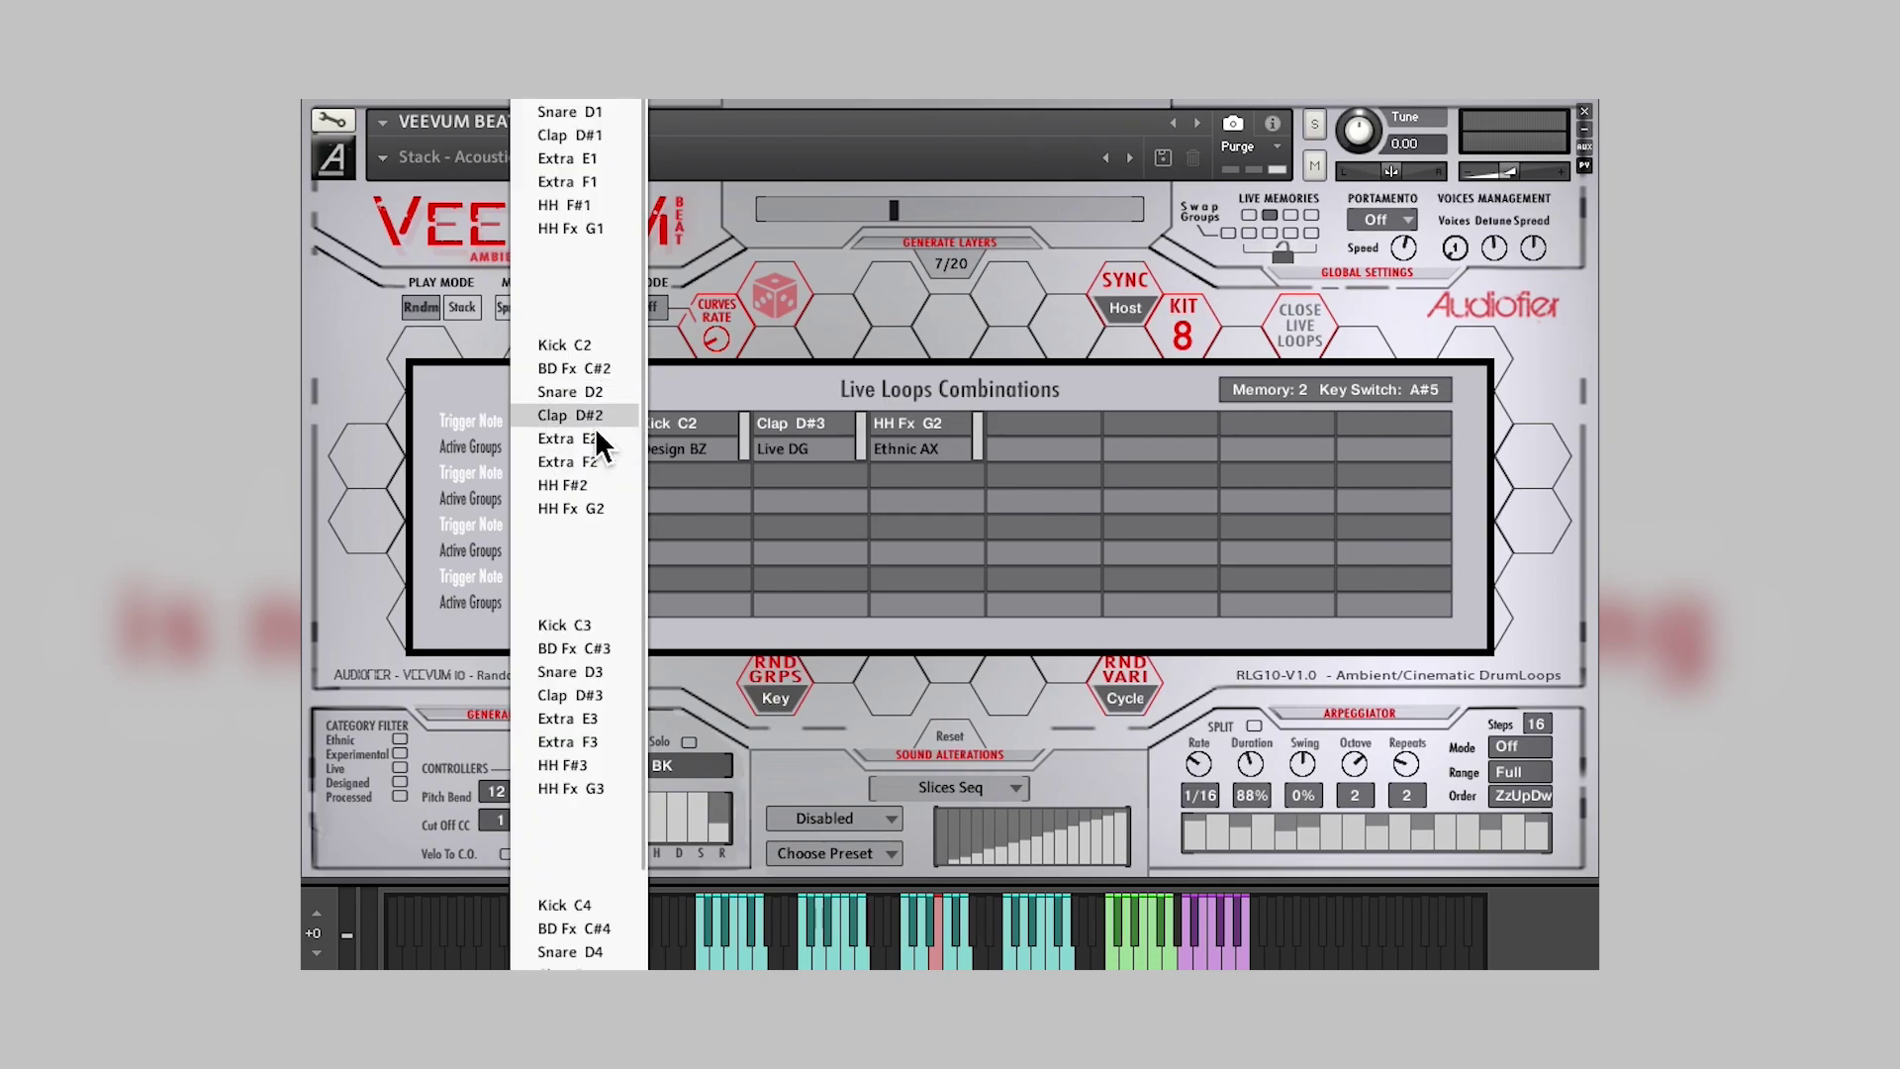
pyautogui.click(595, 353)
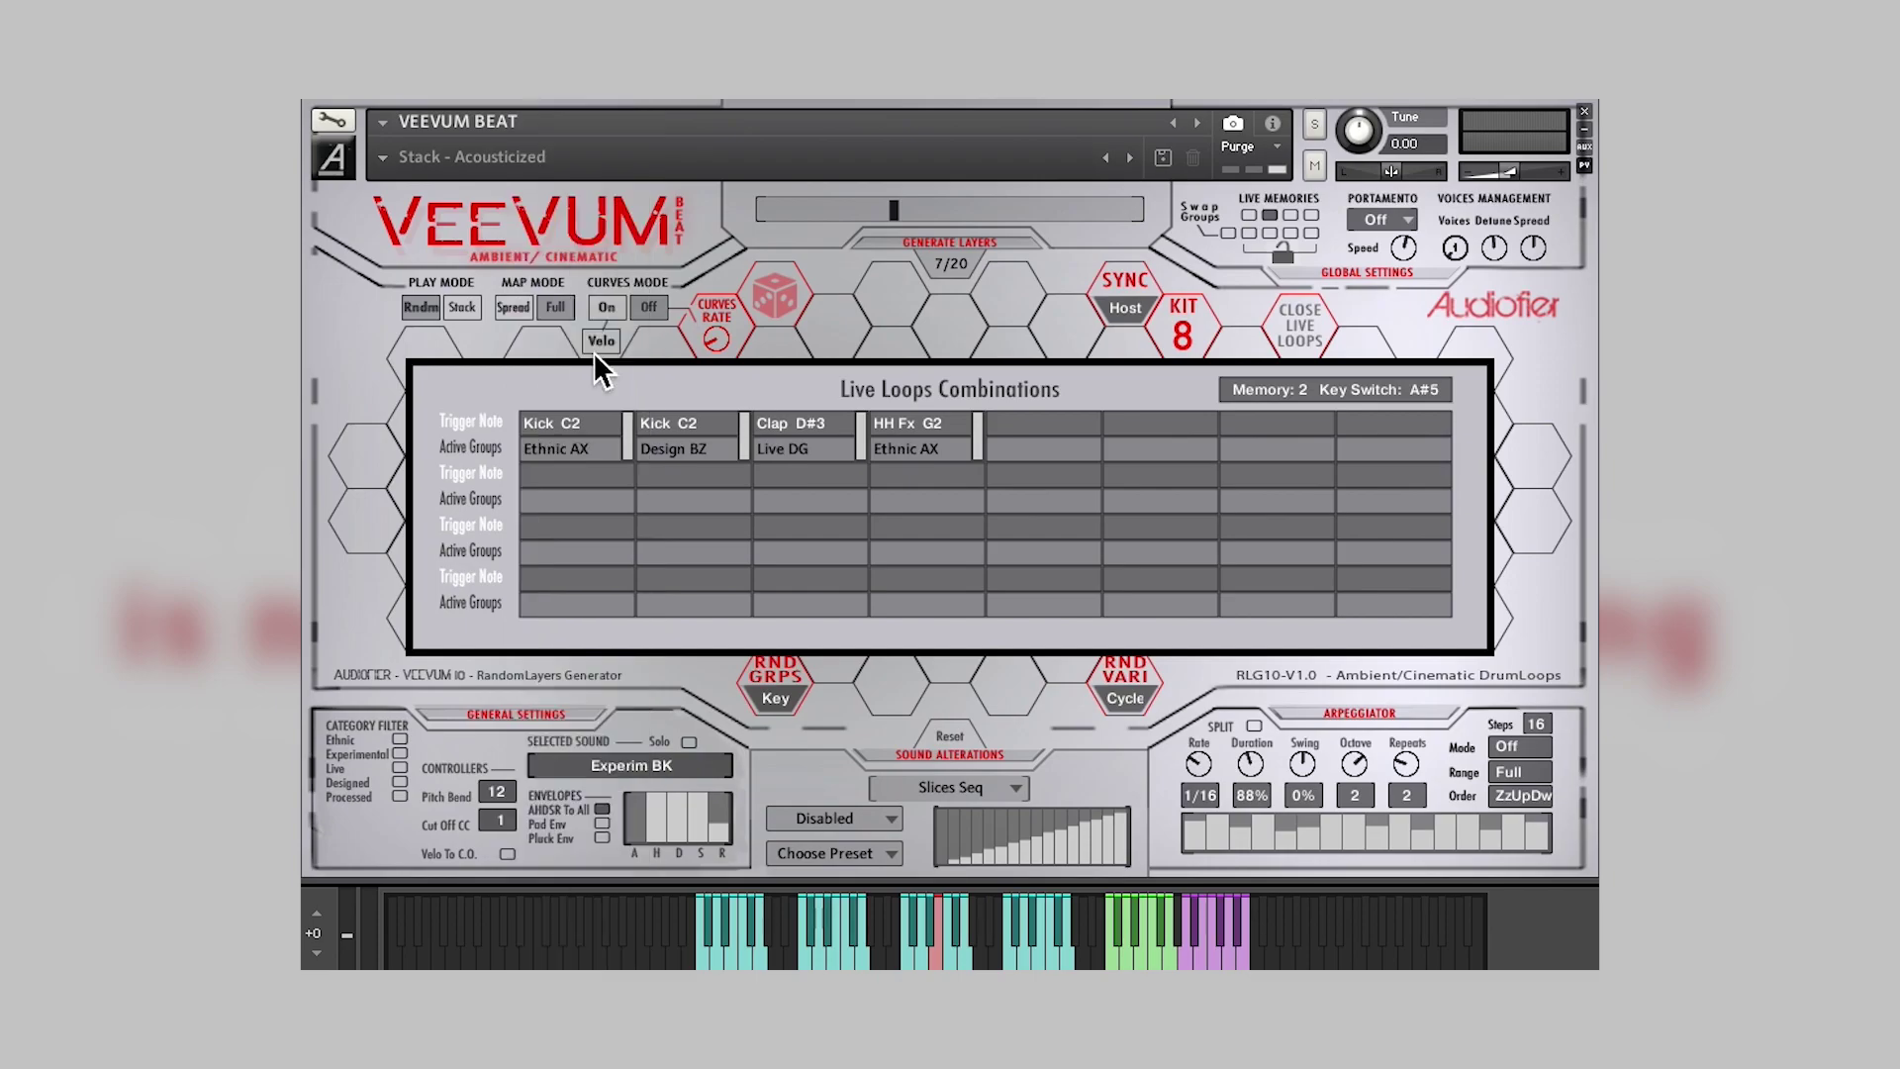
pyautogui.click(595, 454)
pyautogui.click(590, 463)
pyautogui.click(586, 460)
pyautogui.click(628, 810)
# - Set the first live loop's trigger note to Kick C1 and assign Experim BJ to both the second and first loops
pyautogui.click(576, 435)
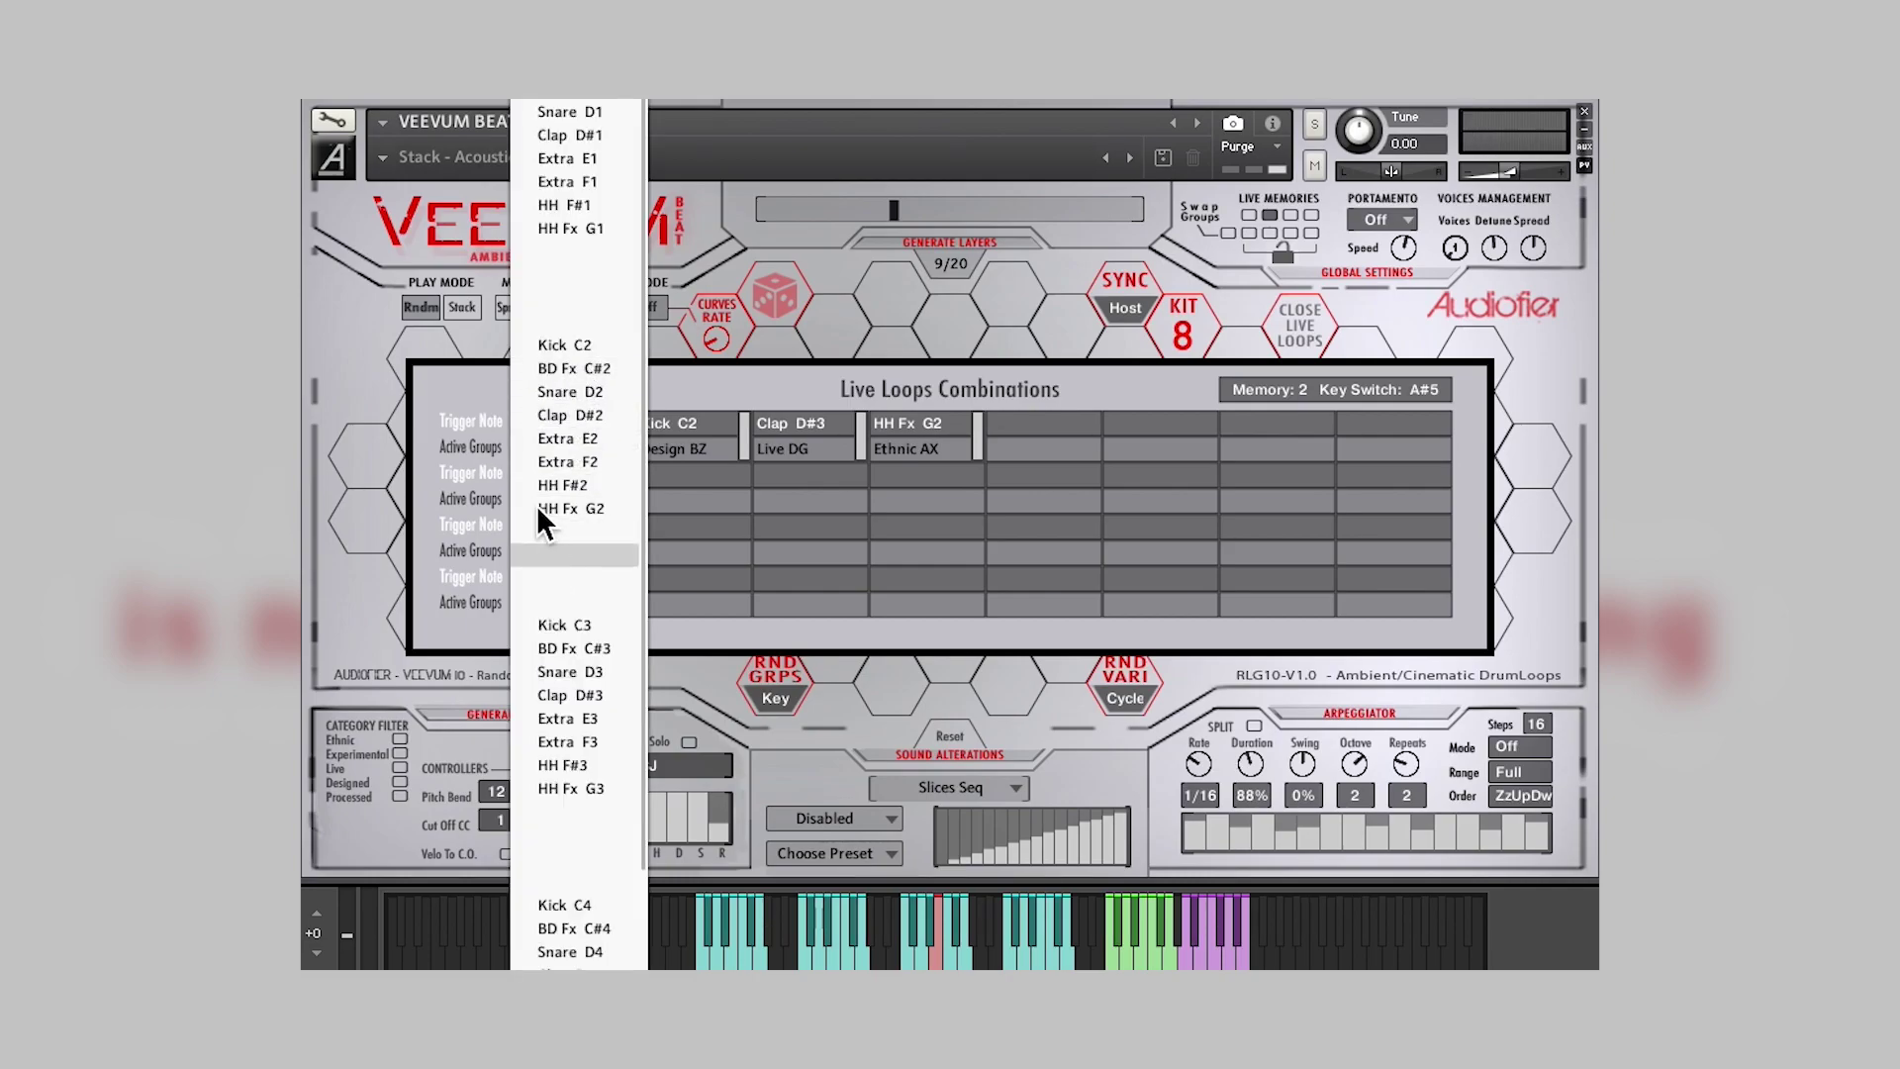
pyautogui.click(485, 443)
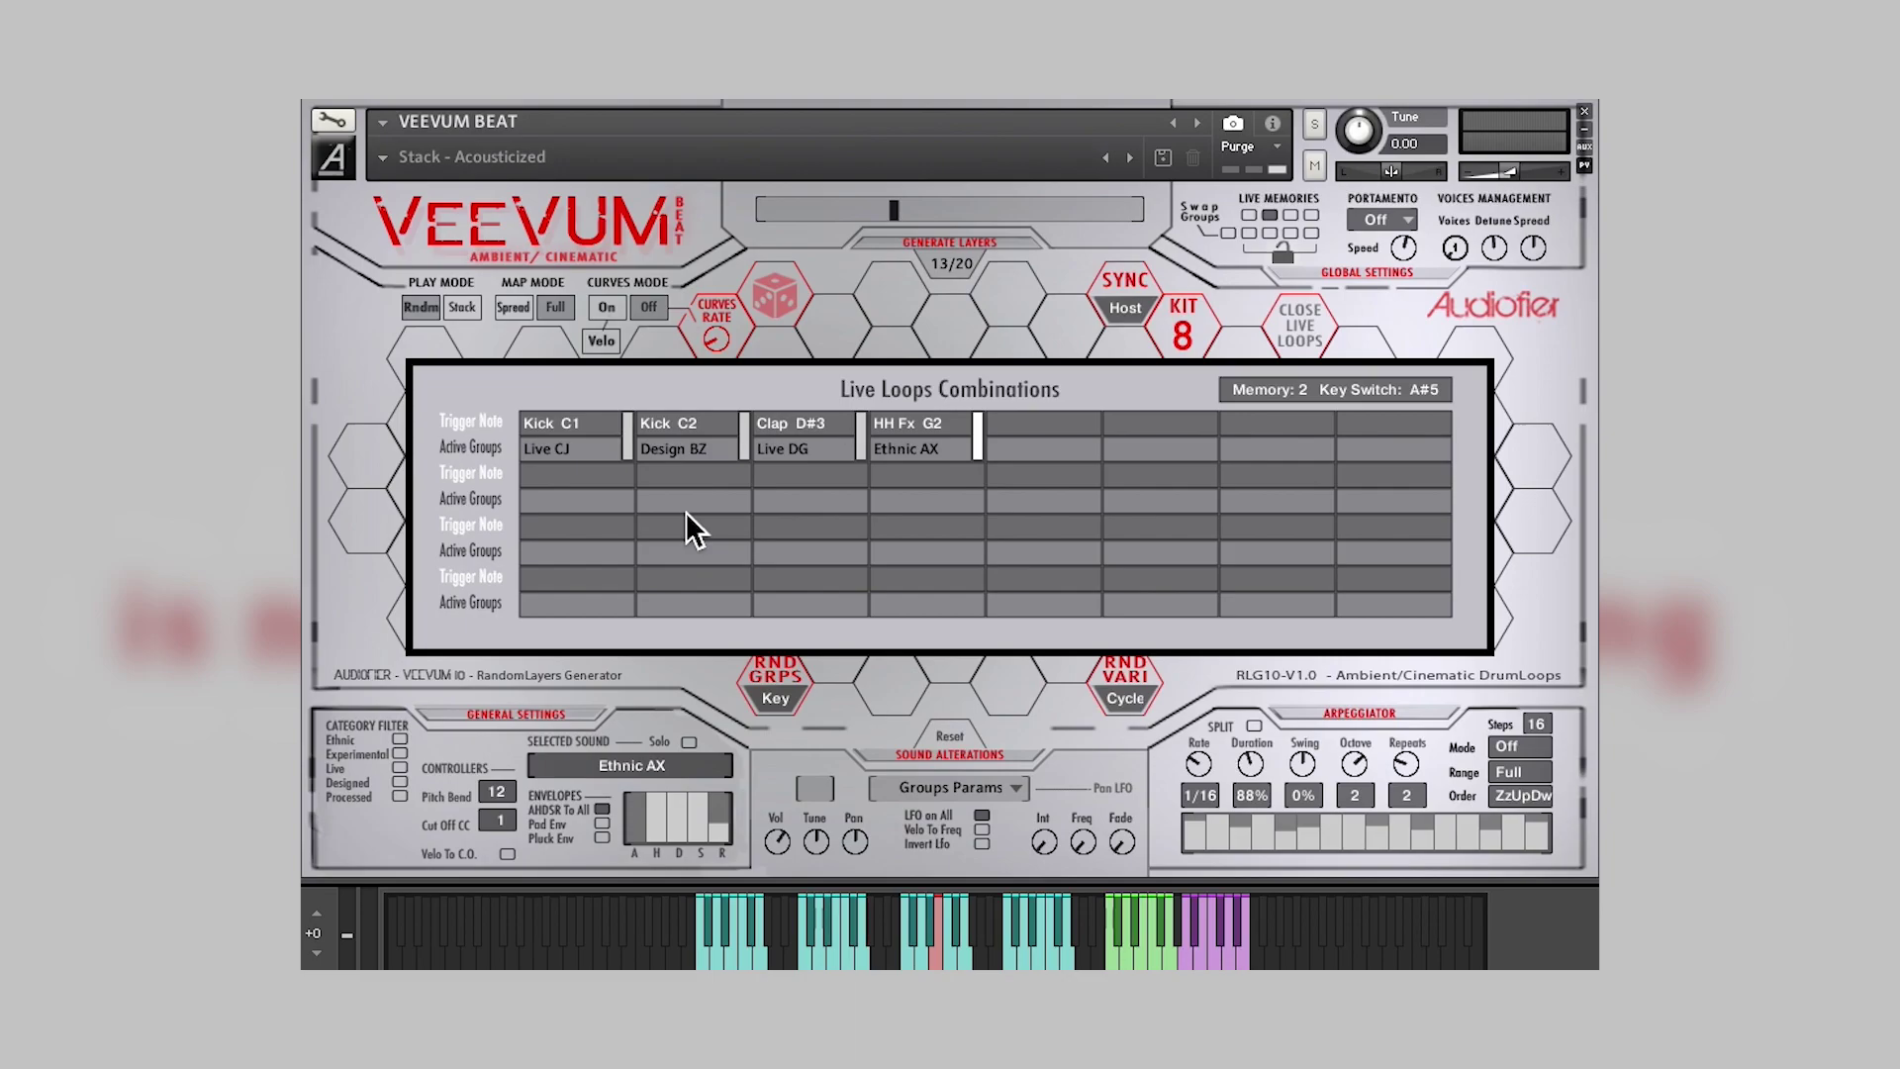
pyautogui.click(680, 451)
pyautogui.click(667, 455)
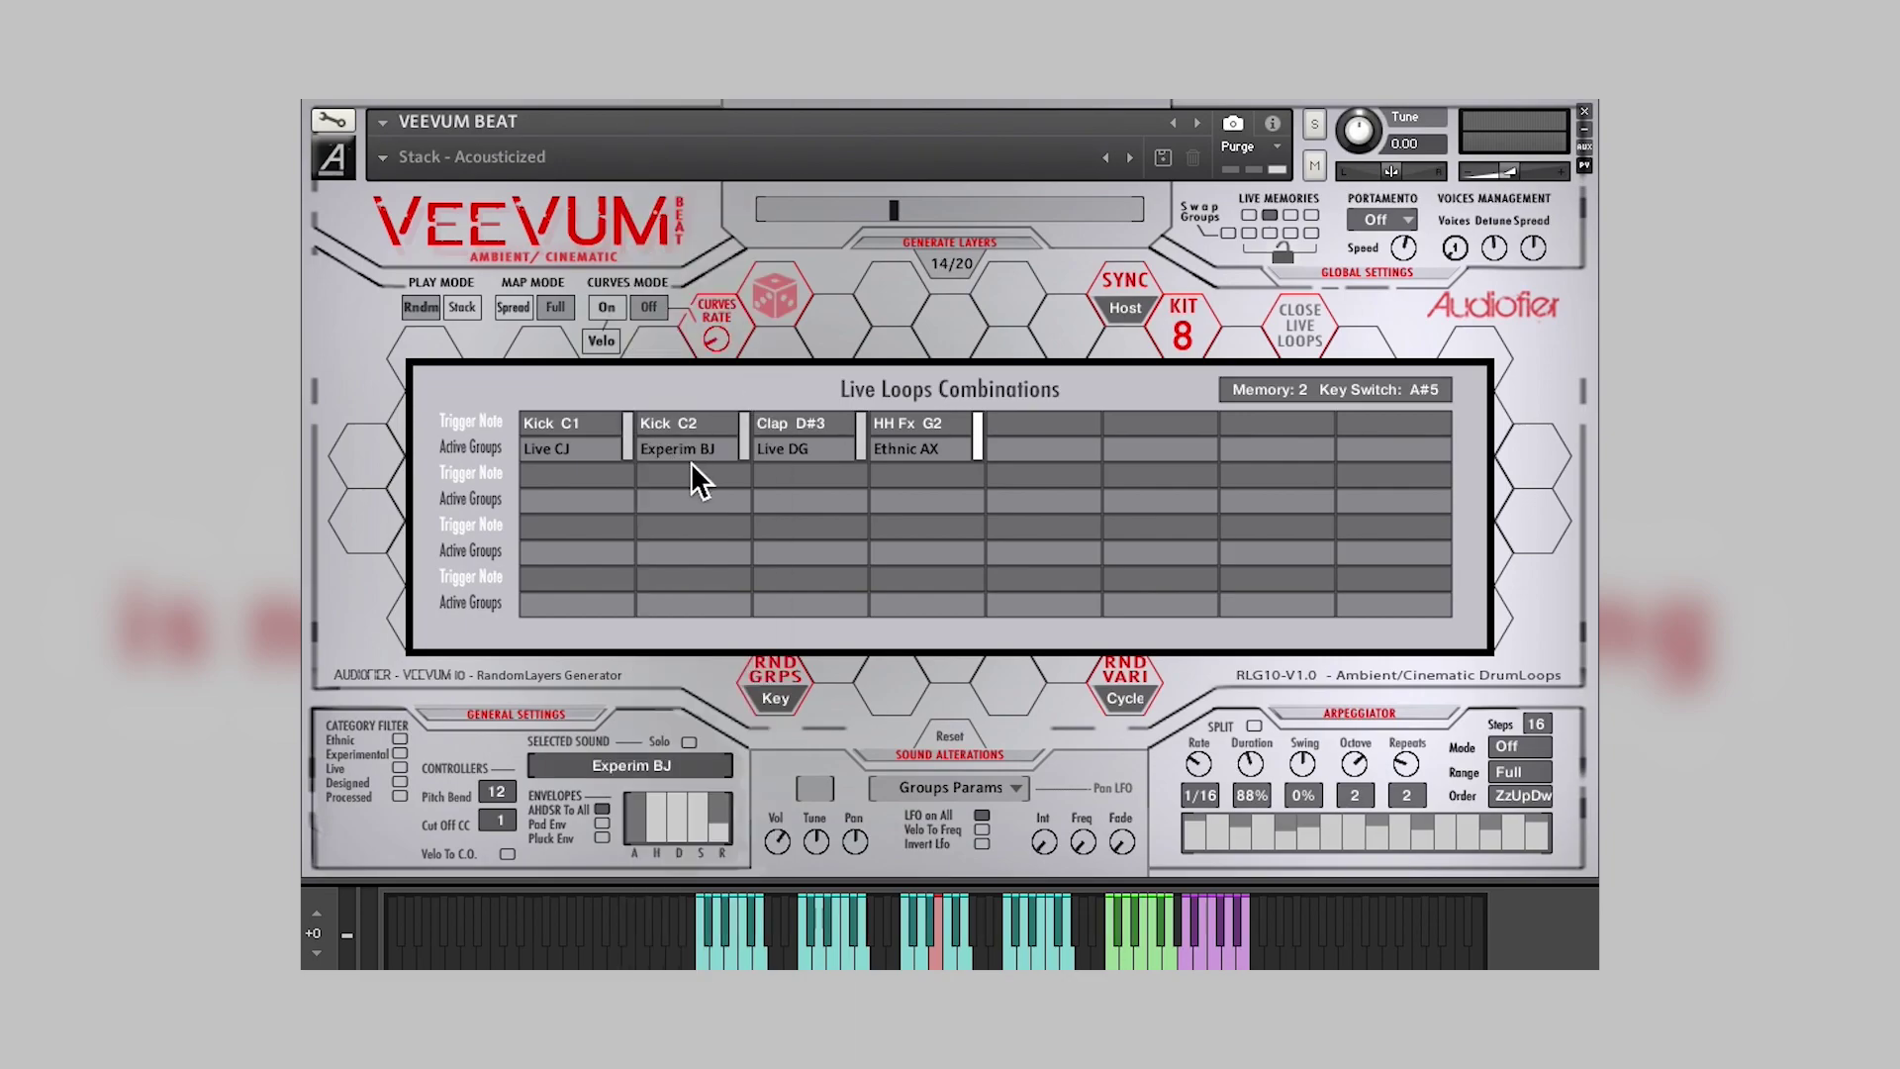
pyautogui.click(573, 455)
pyautogui.click(599, 454)
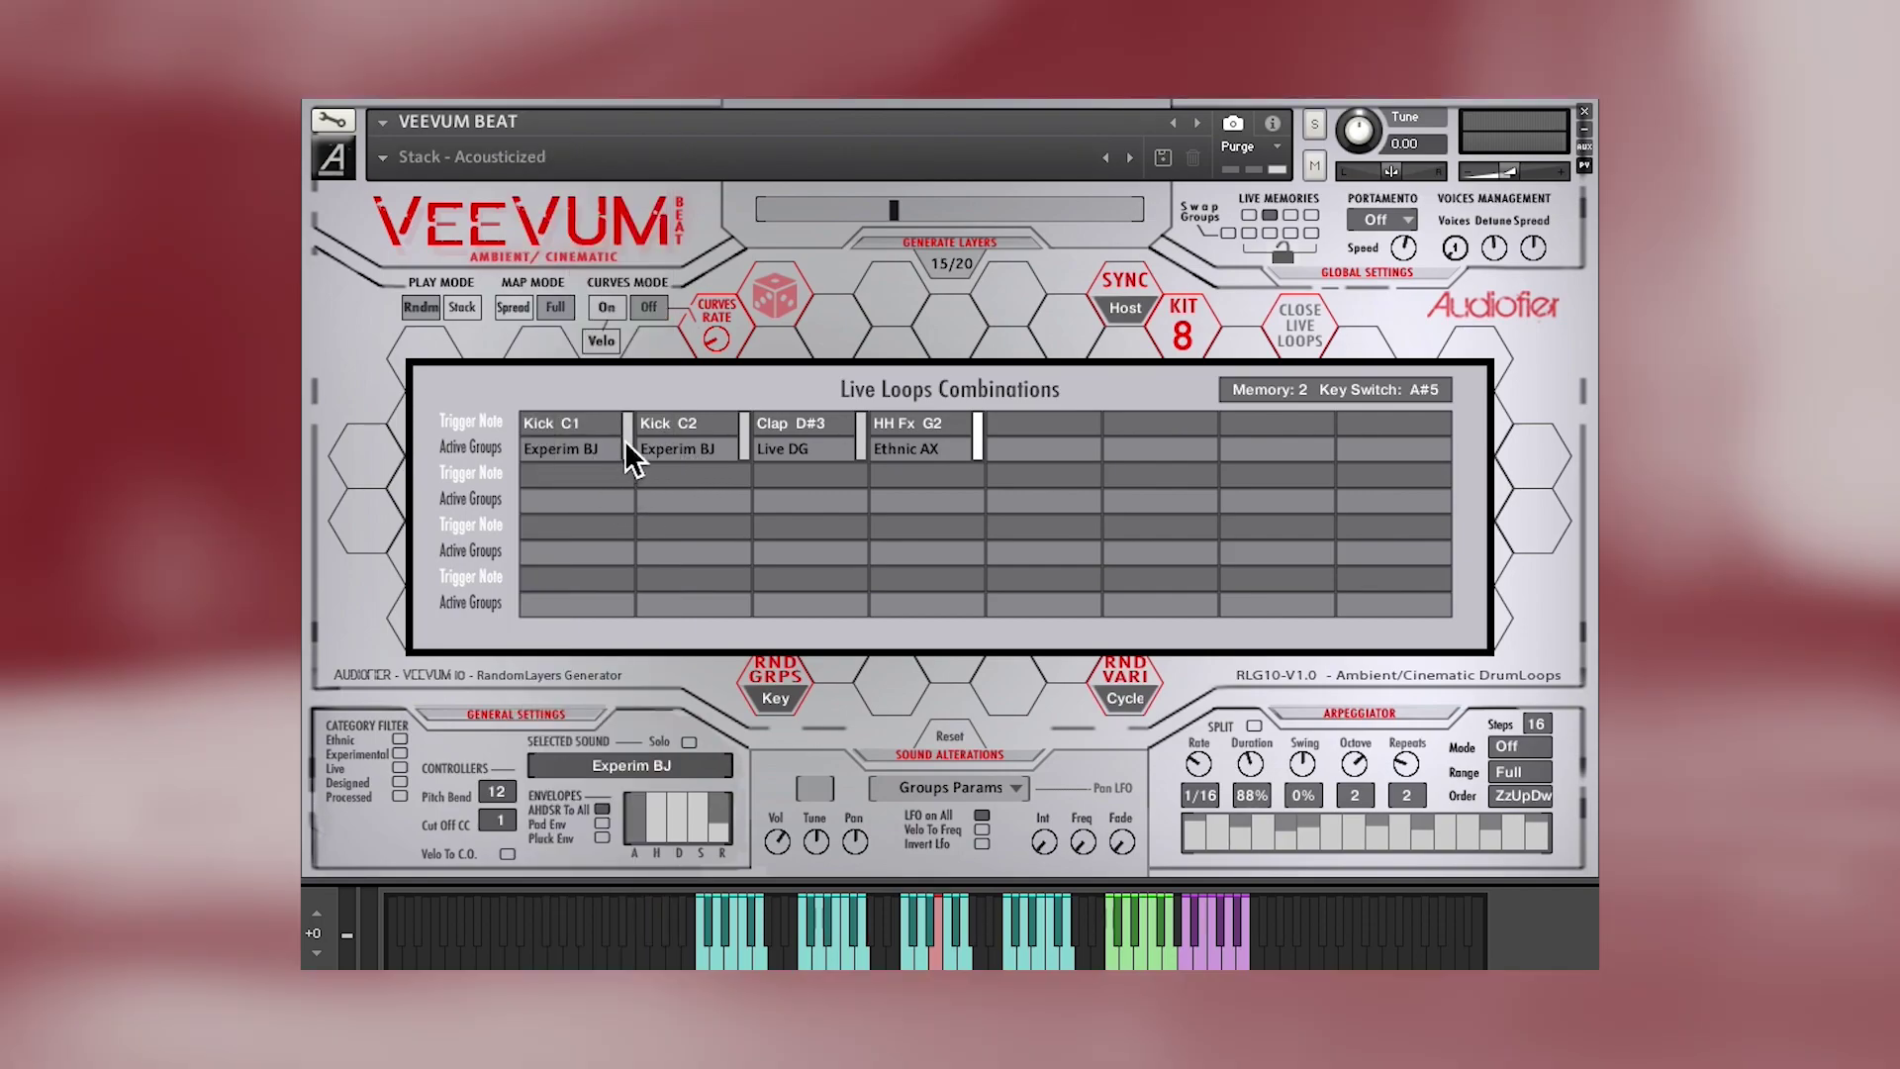
# - Adjust the group volume for the second live loop and switch between the first two loops to compare the setting
pyautogui.click(630, 438)
pyautogui.click(744, 441)
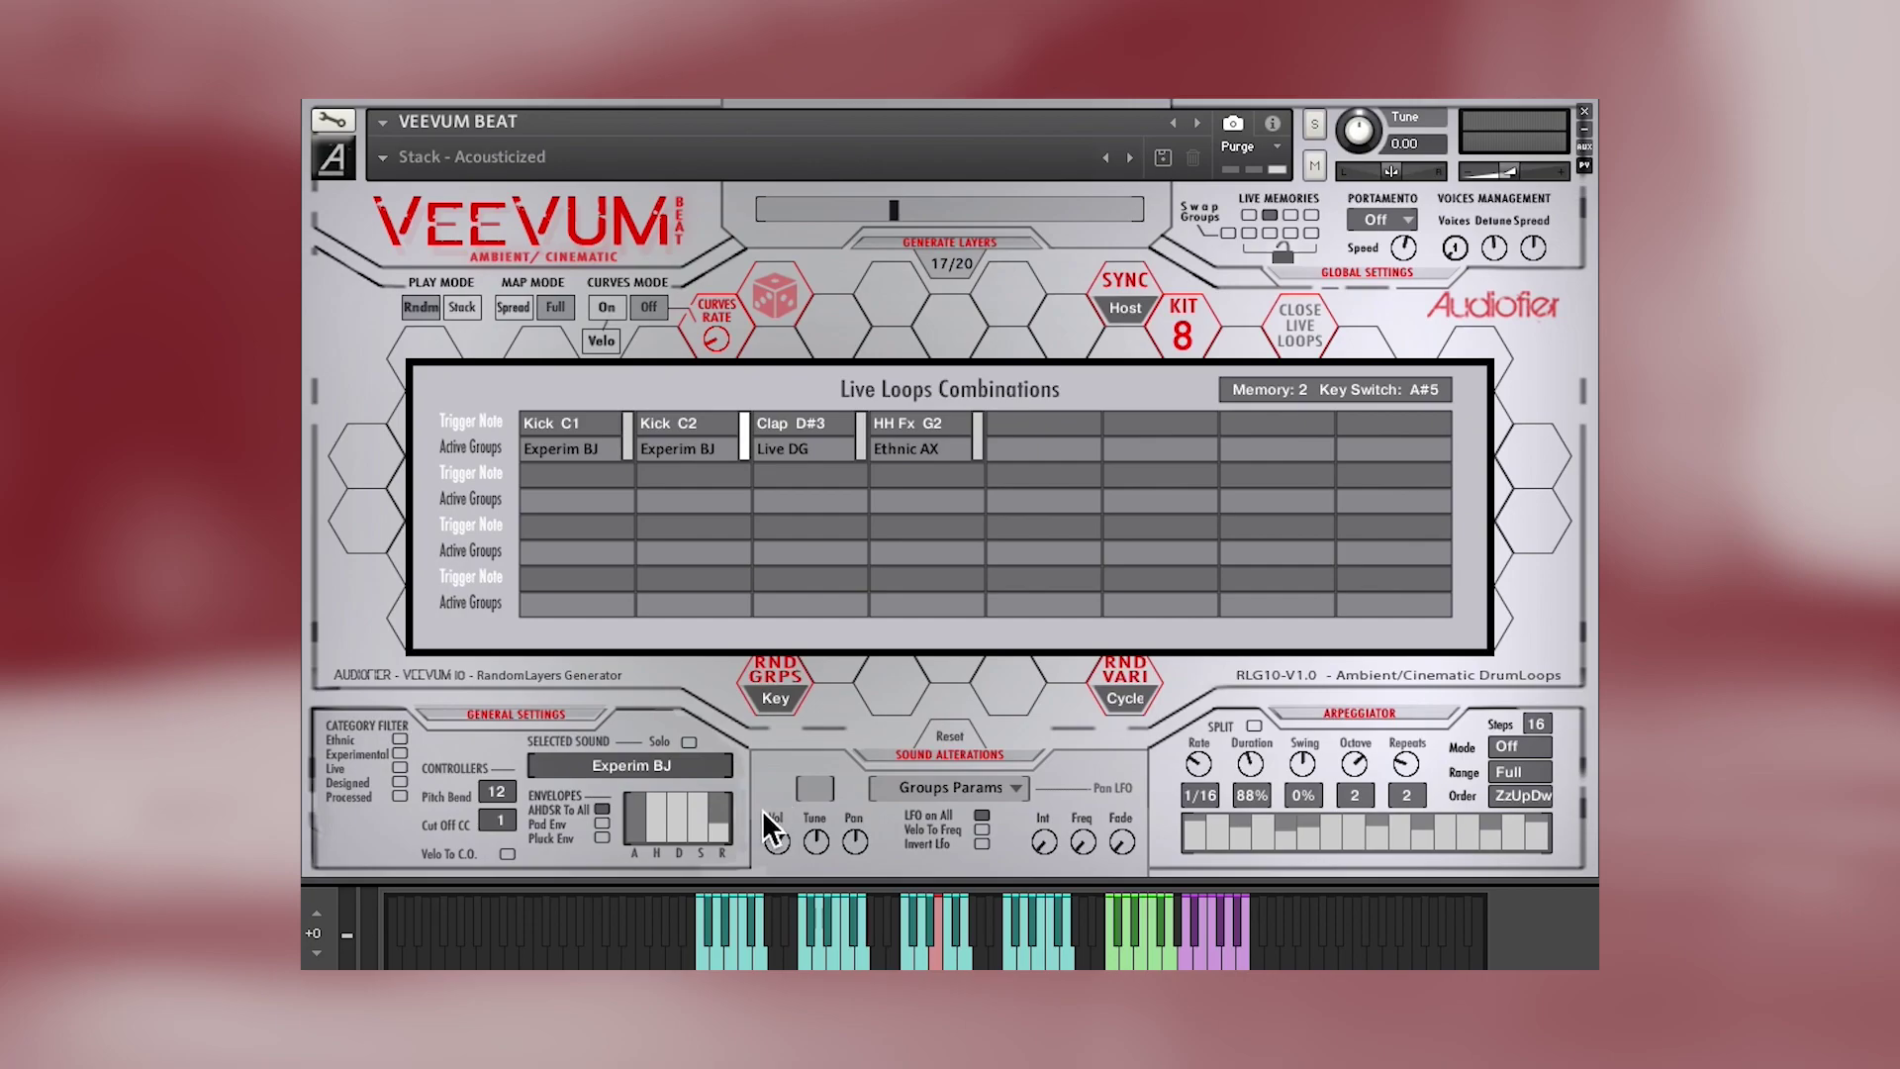
pyautogui.click(778, 846)
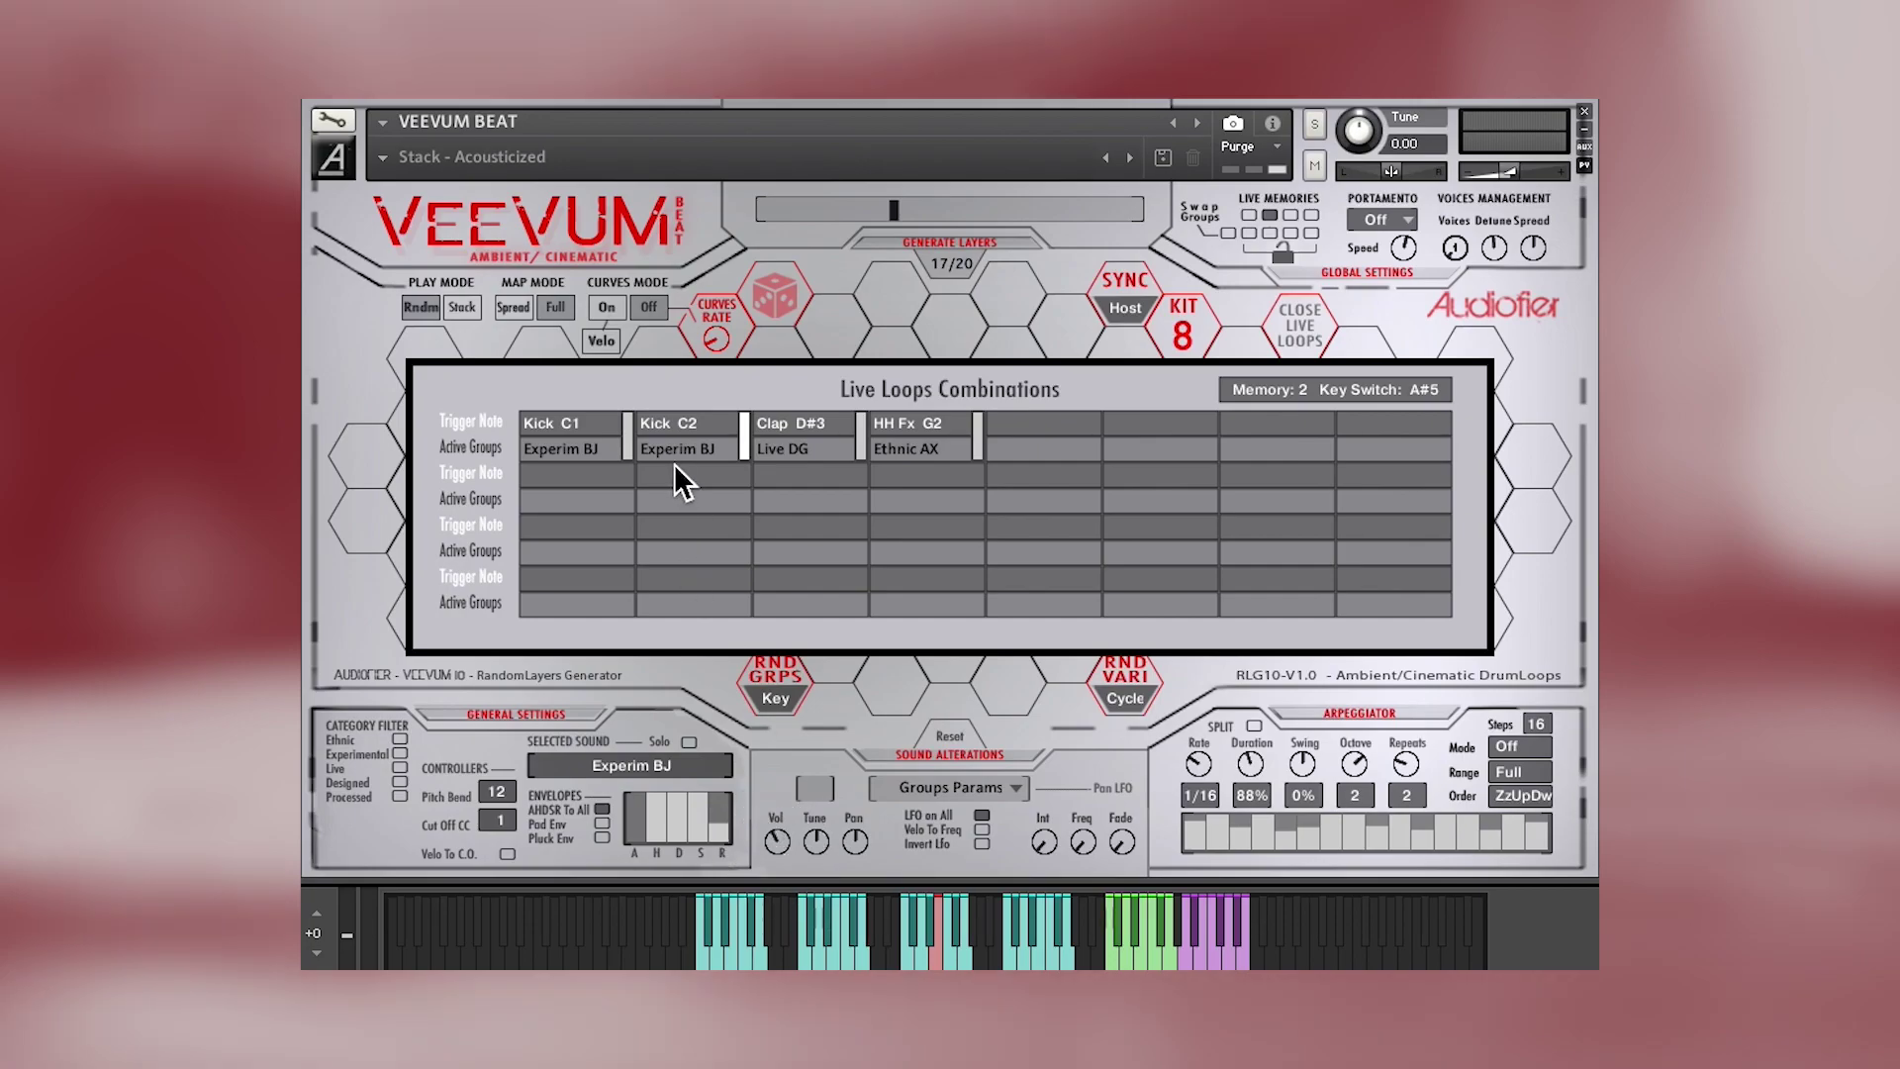
pyautogui.click(629, 441)
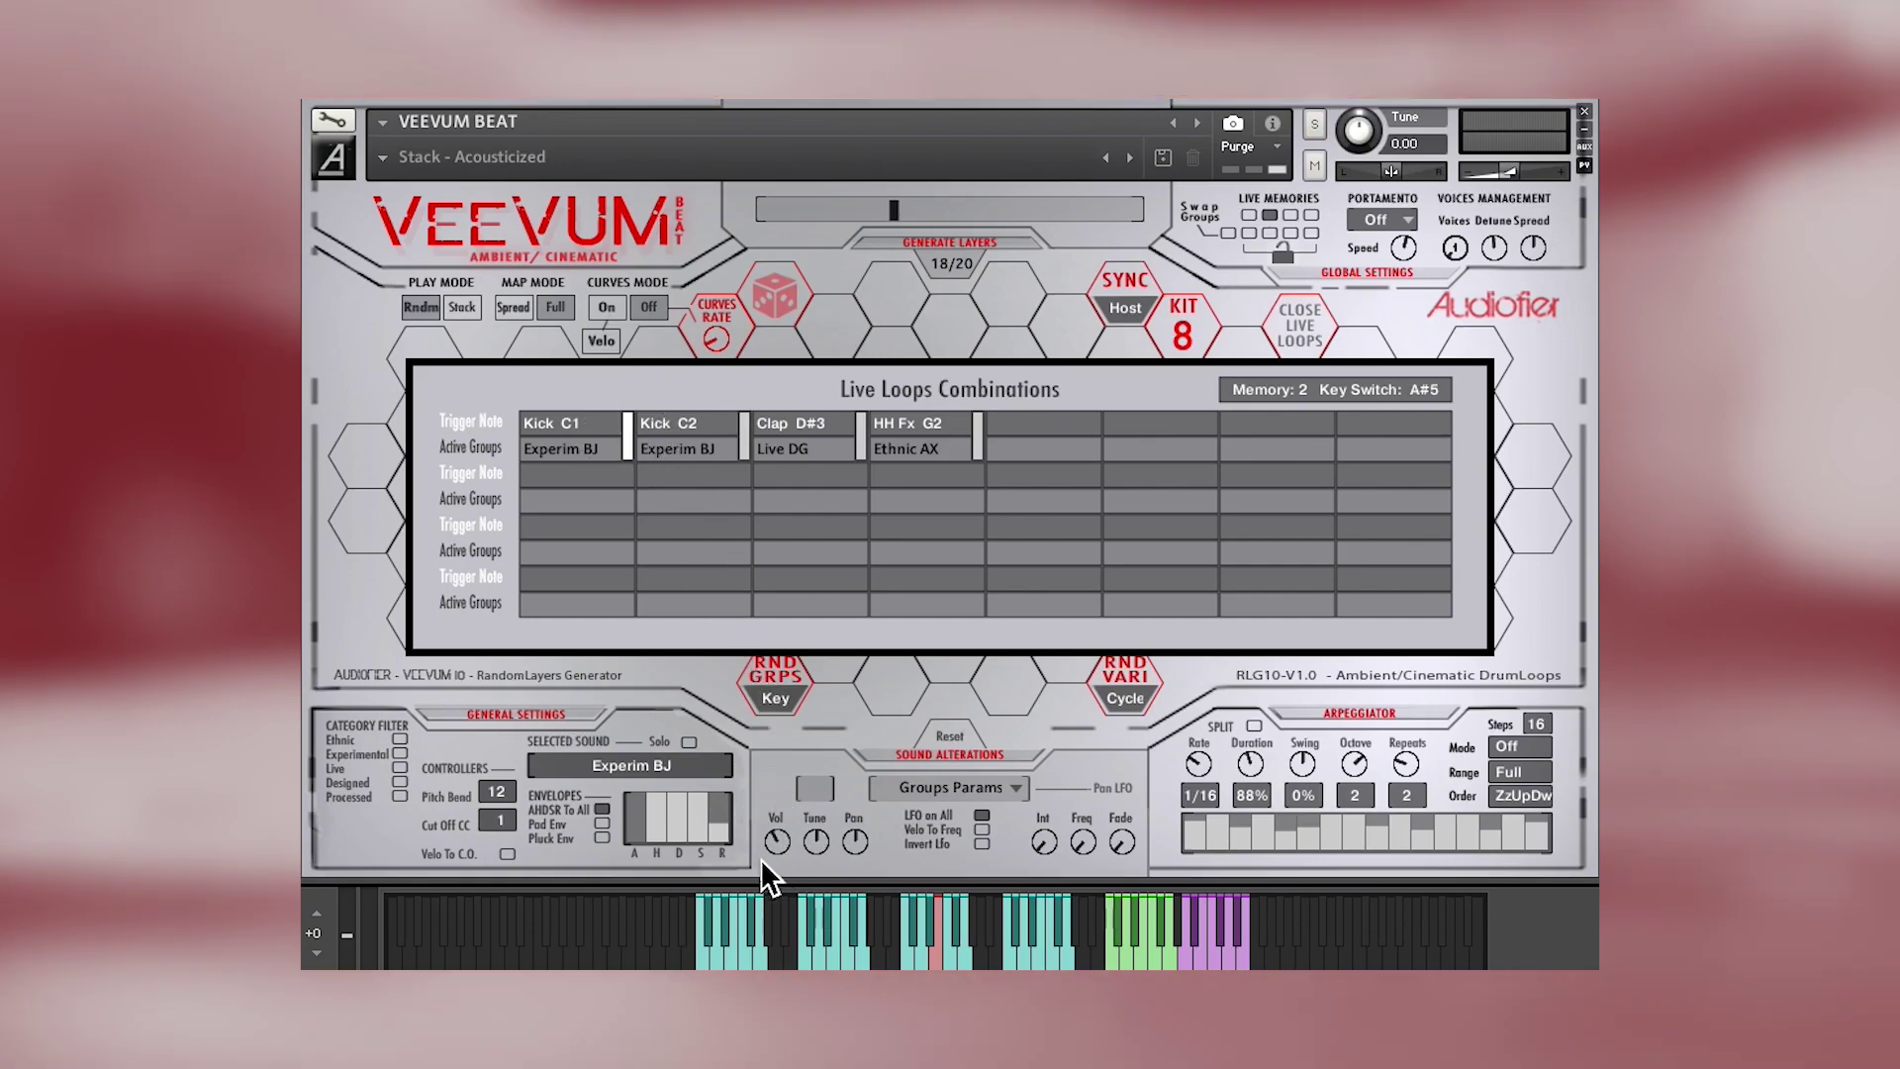
pyautogui.click(748, 437)
pyautogui.click(744, 437)
pyautogui.click(744, 437)
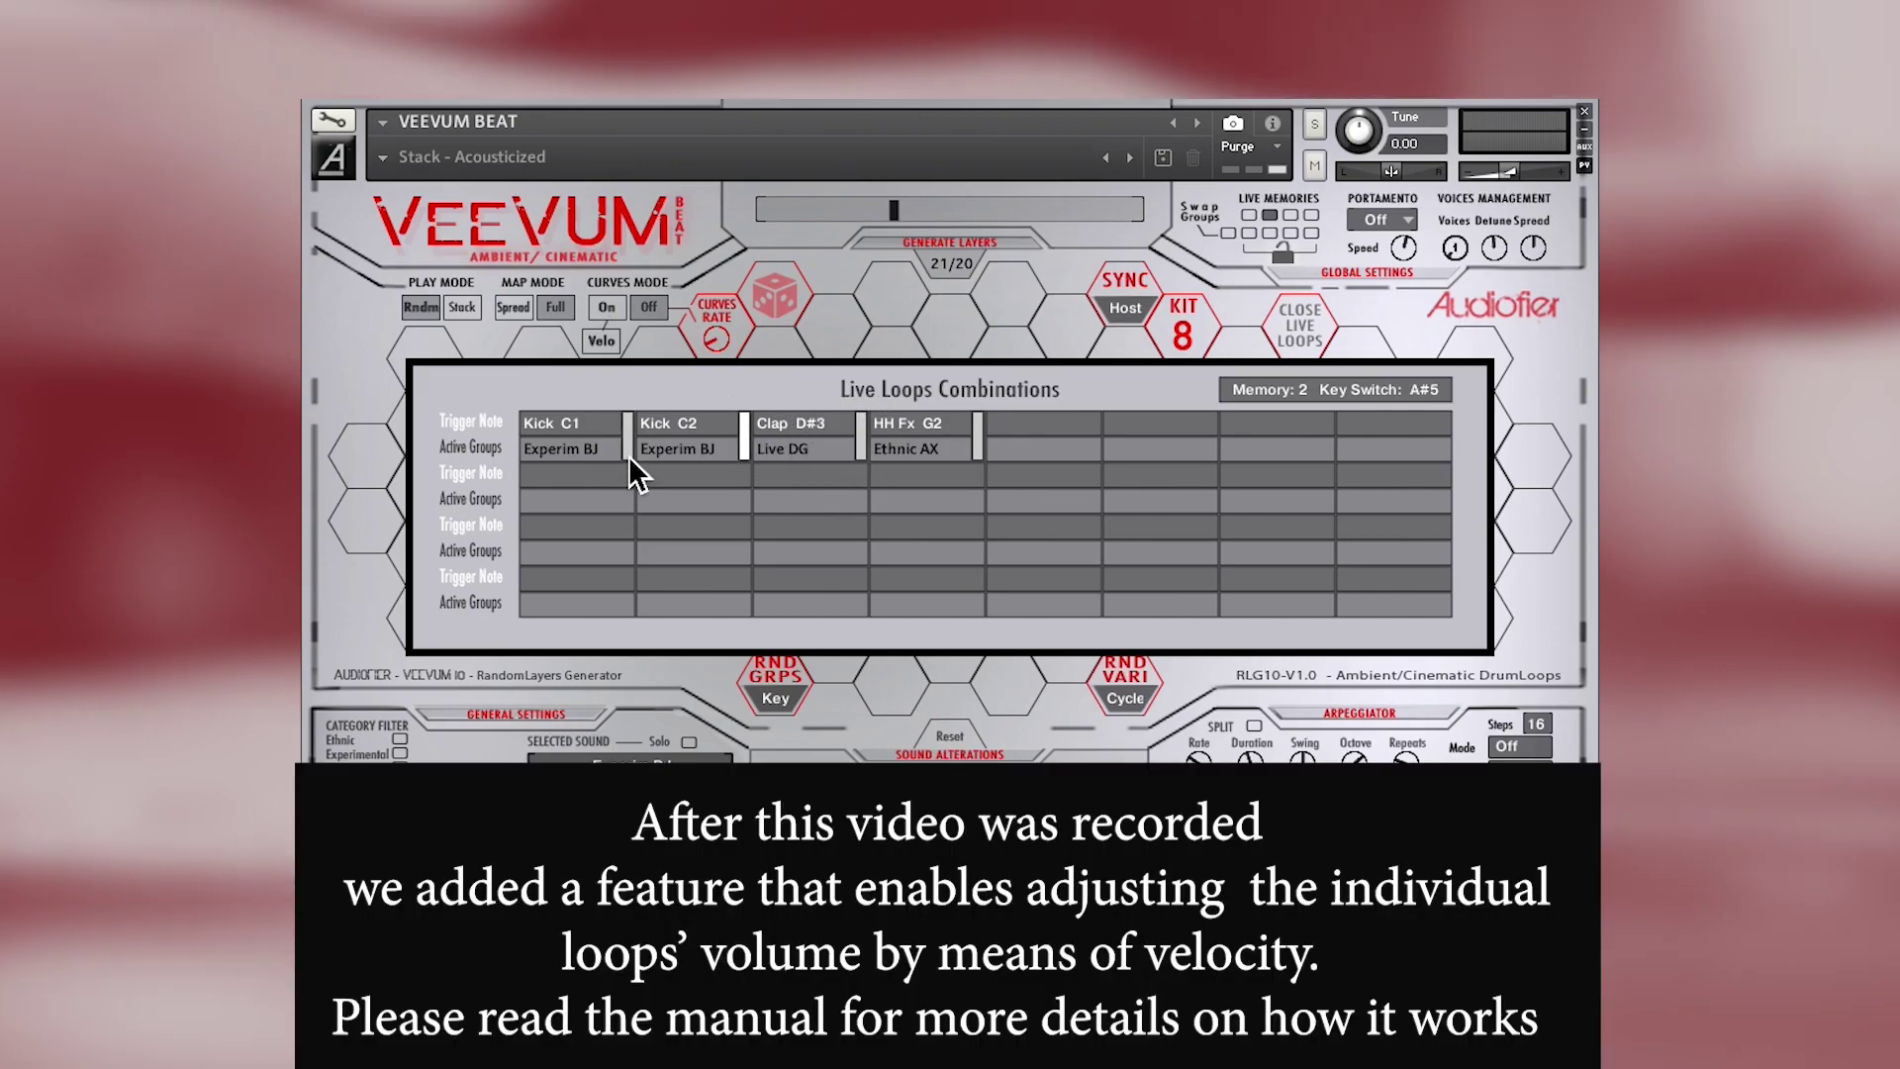
# - Close the Live Loops Combinations table and generate new random layers with a lower layer amount
pyautogui.click(1308, 327)
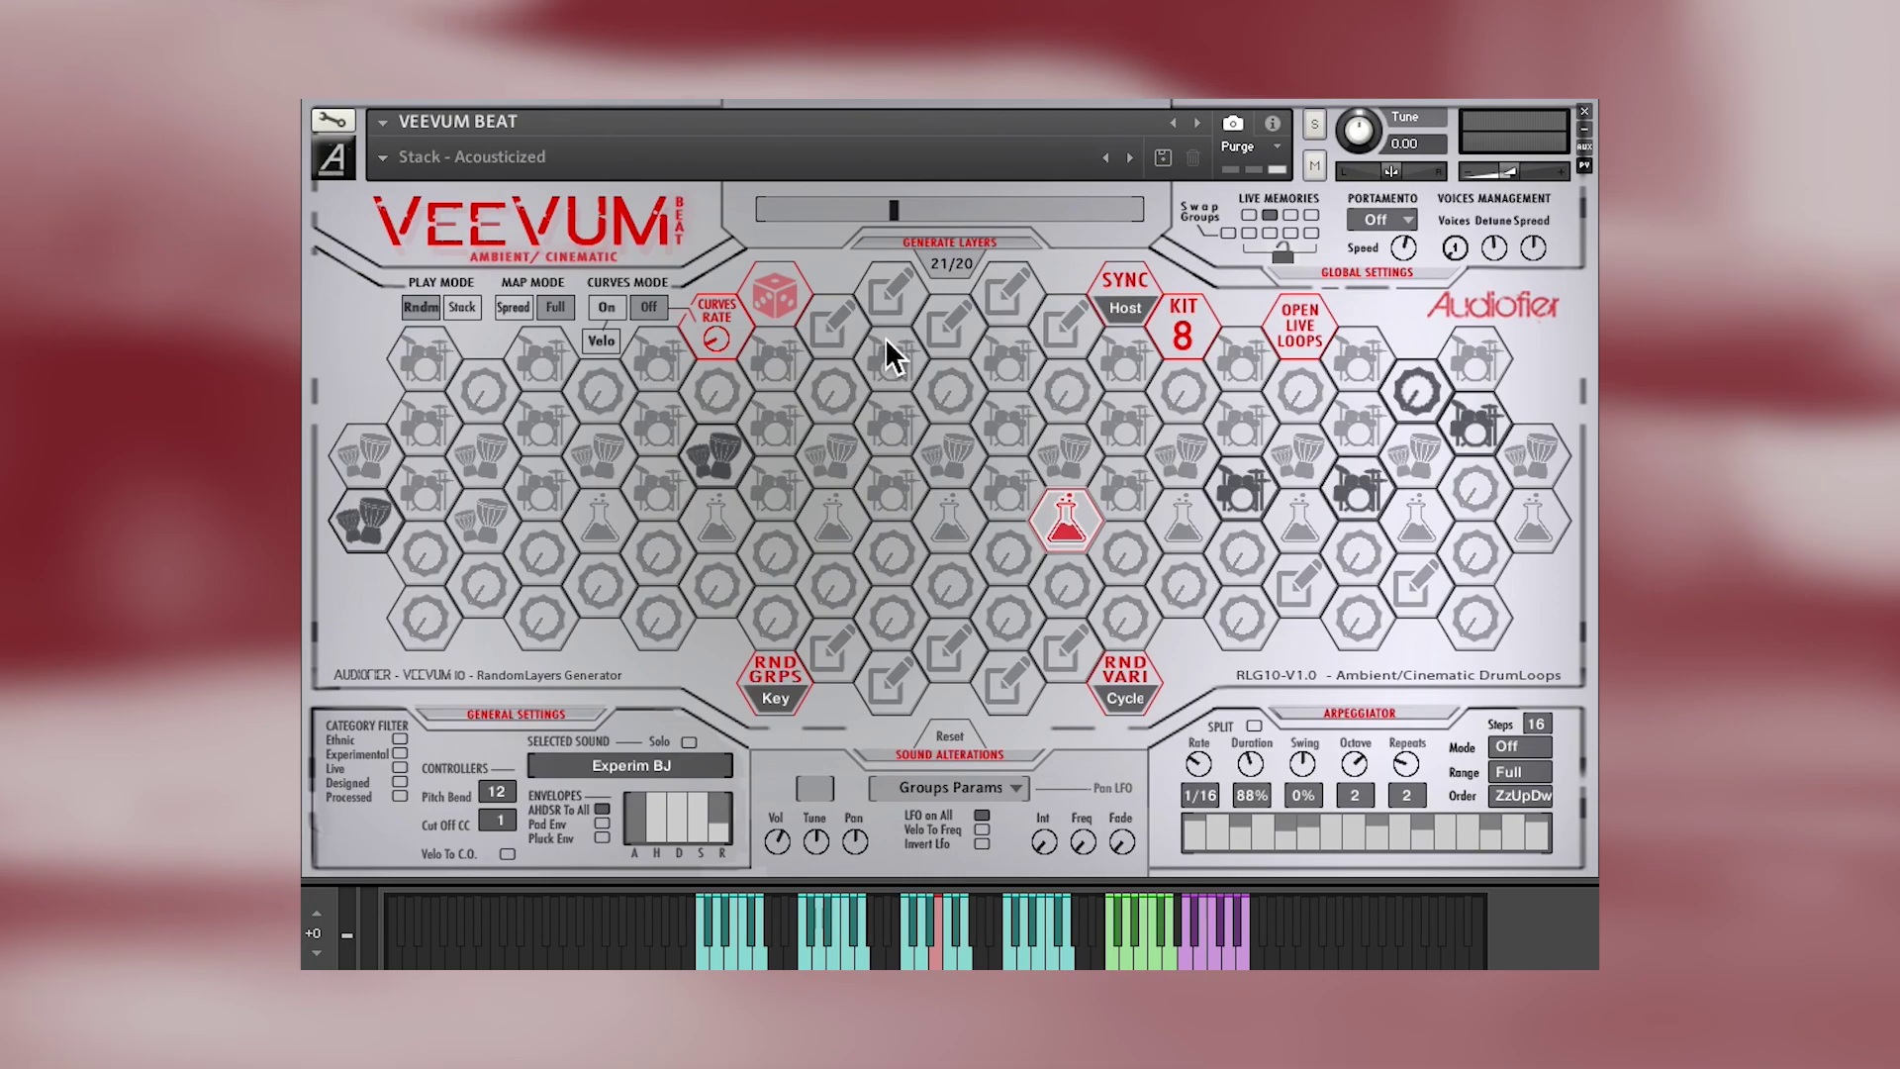
pyautogui.click(894, 211)
pyautogui.moveTo(895, 212); pyautogui.dragTo(856, 212)
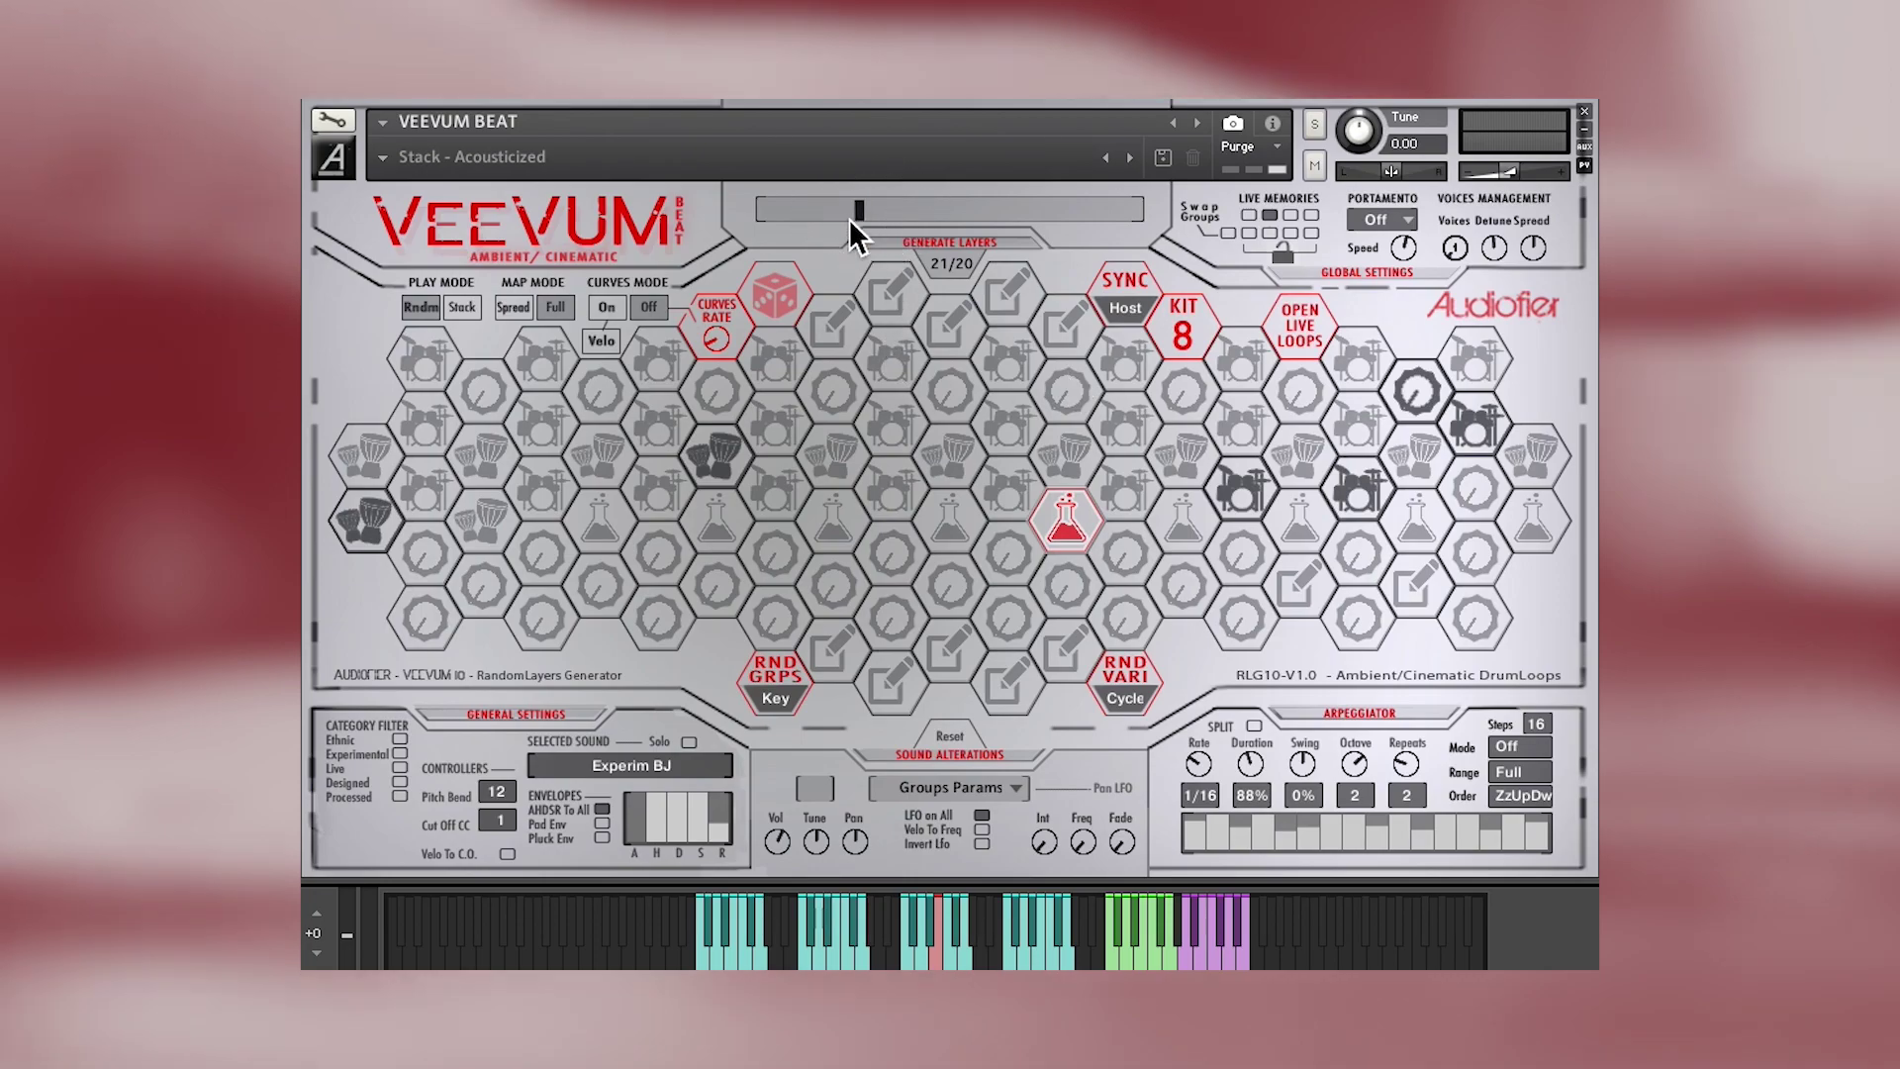
pyautogui.click(965, 239)
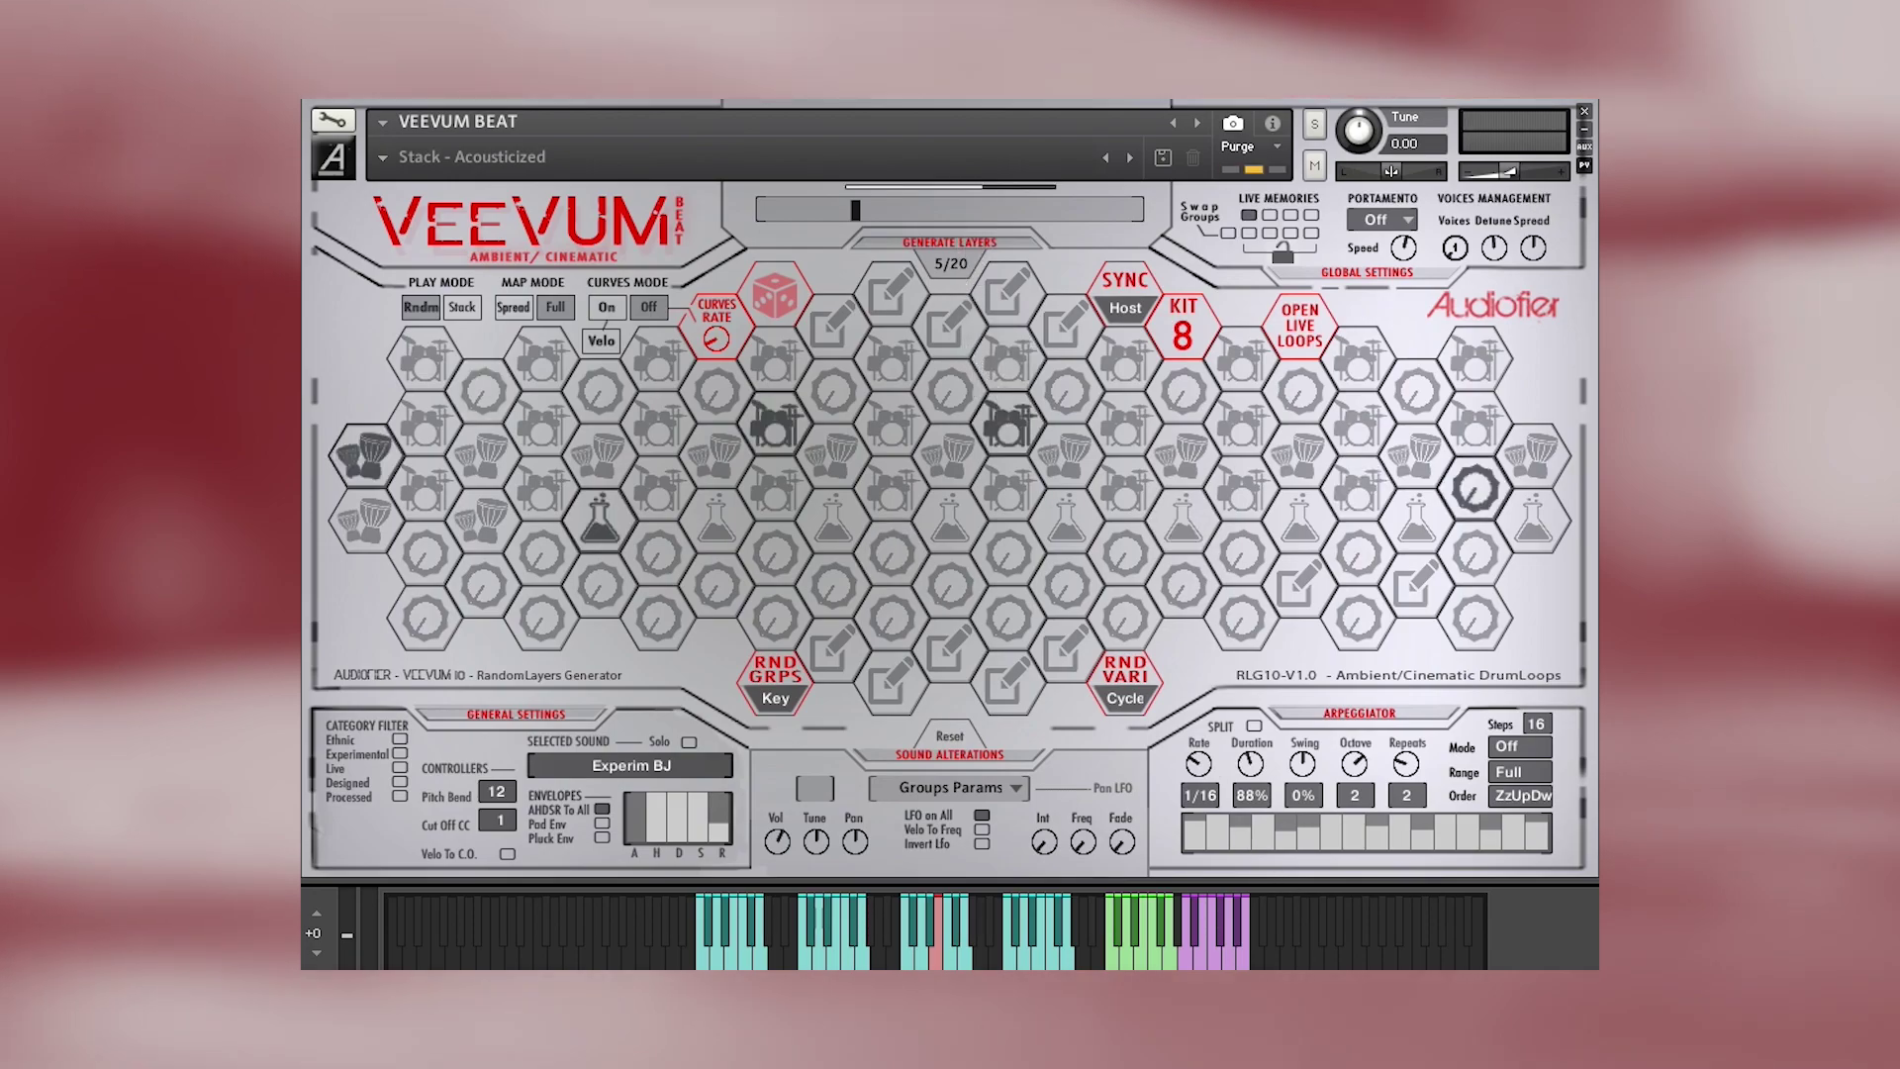
# - Play the key switches of live memories 1 and 4, and reselect live memory 1
pyautogui.click(1188, 950)
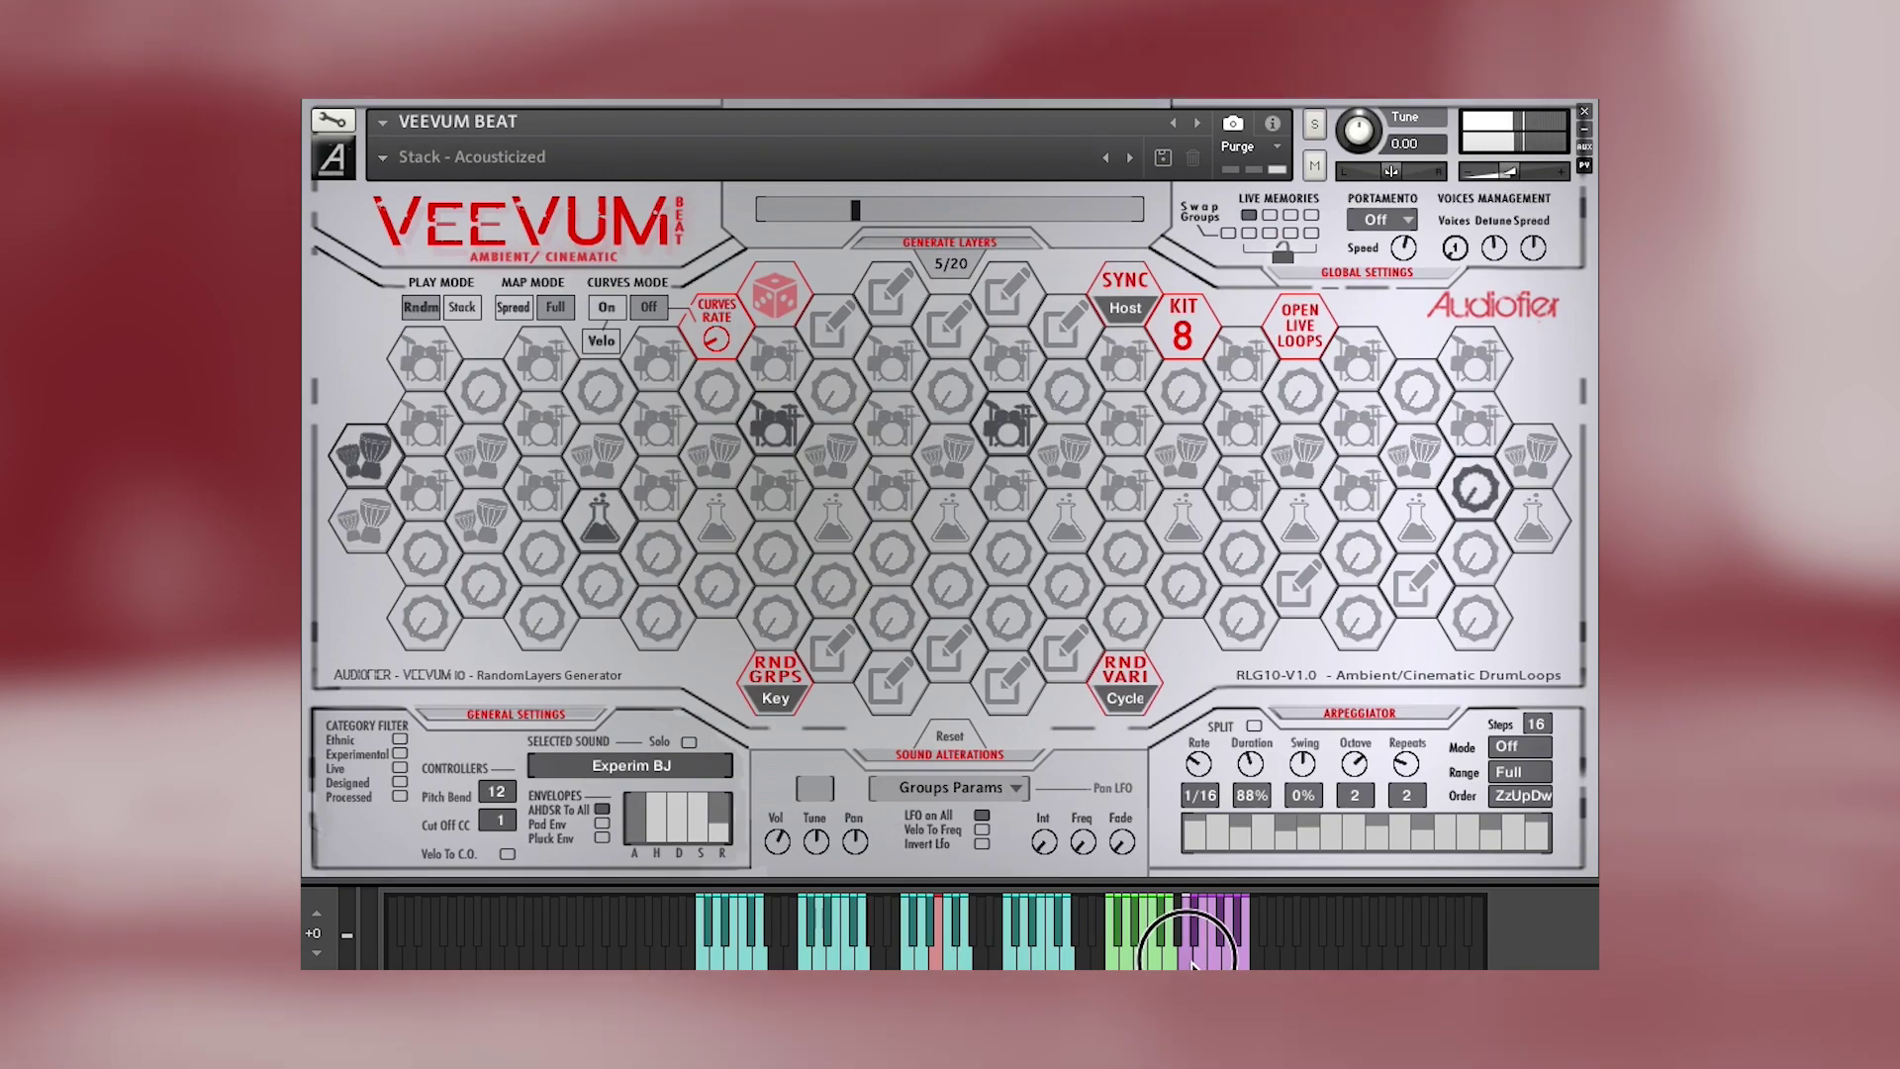
pyautogui.click(1224, 960)
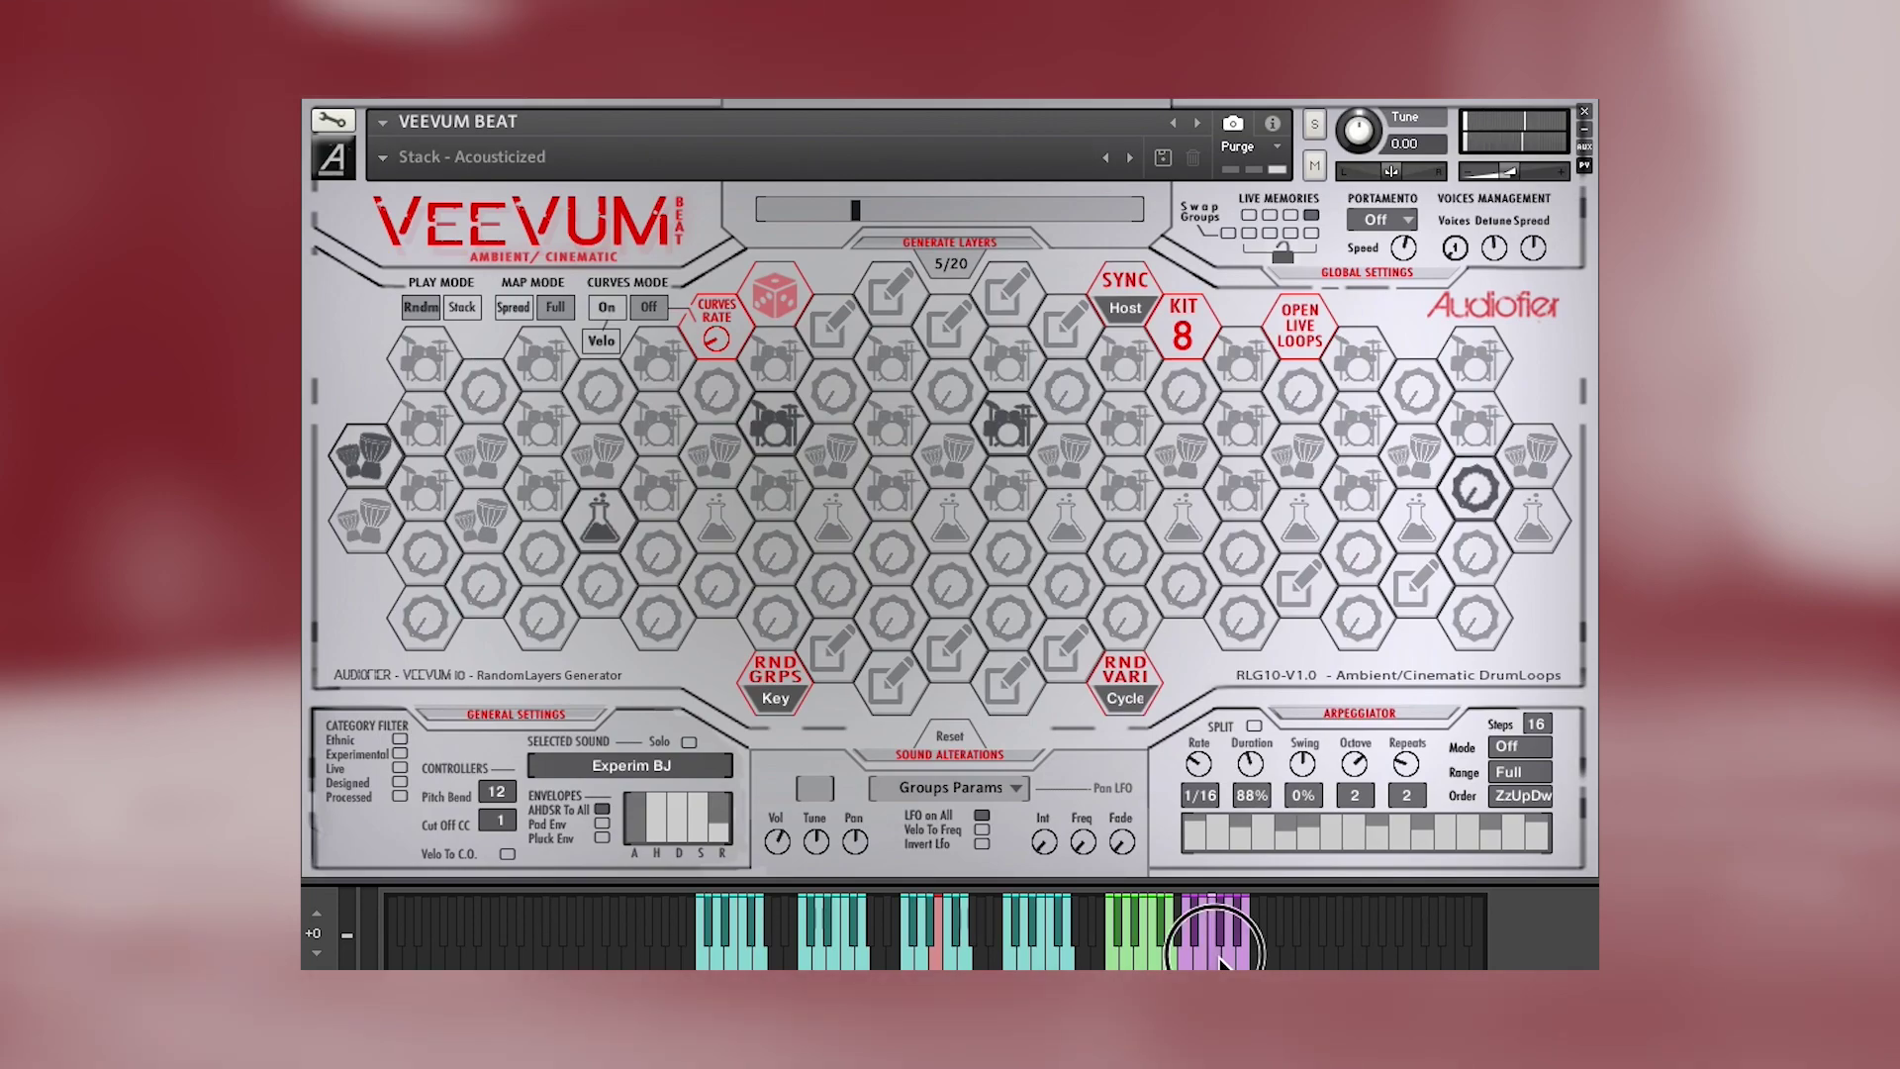
pyautogui.click(1223, 958)
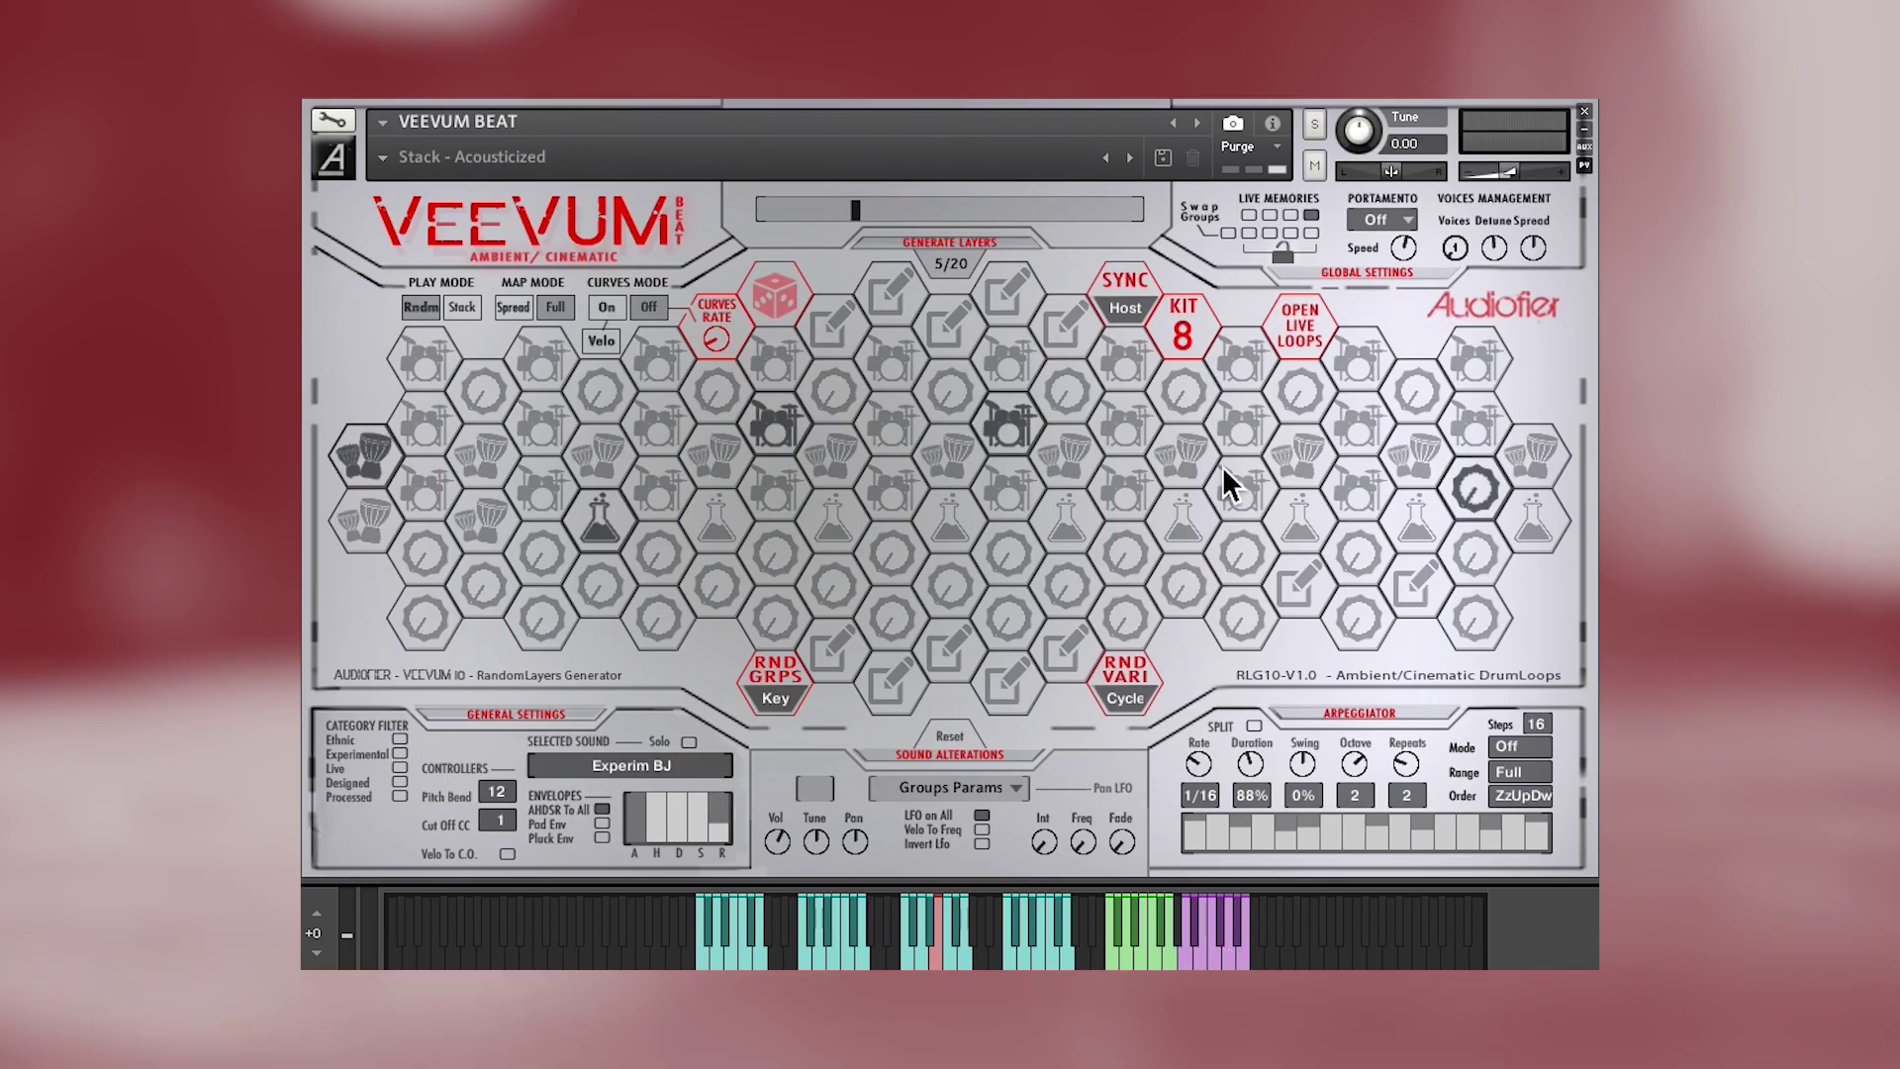
pyautogui.click(1251, 217)
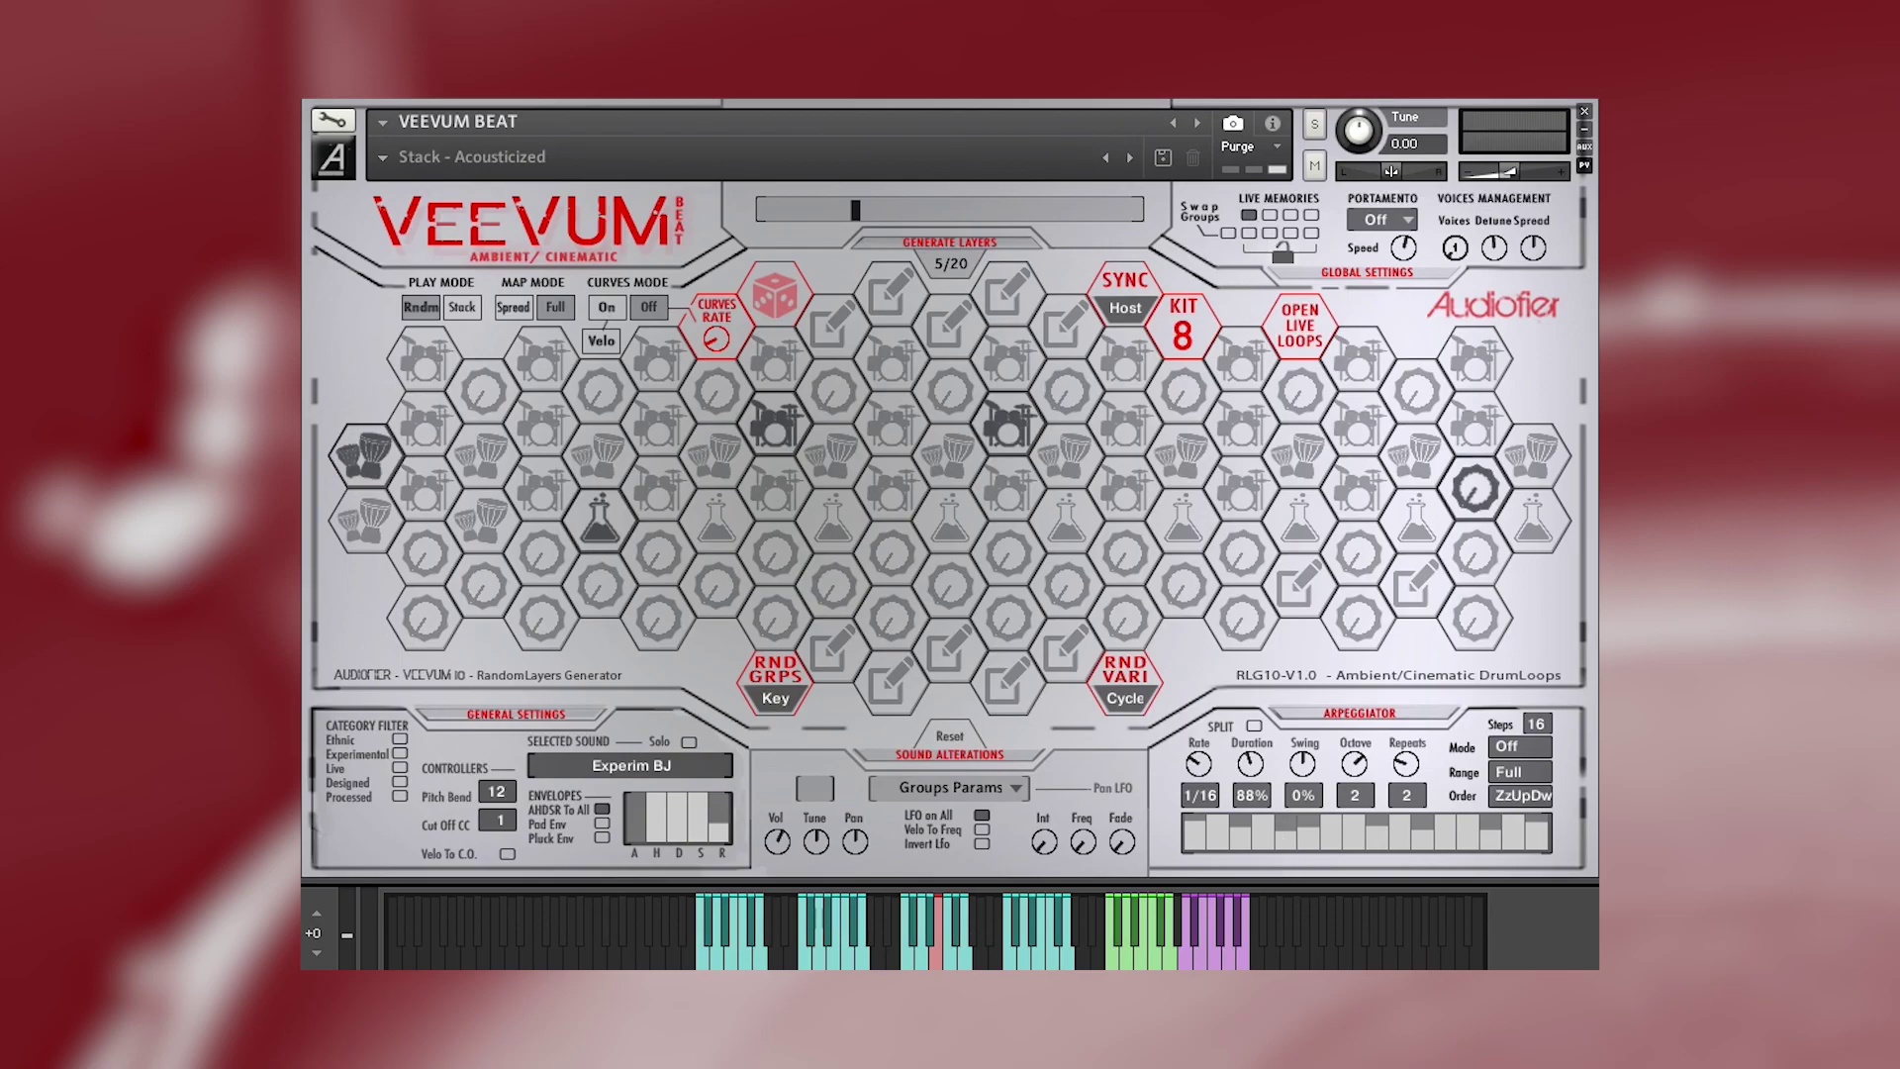
# - Play the live loop key switch of memory 1 and two keys of the green keyboard zone
pyautogui.click(1188, 950)
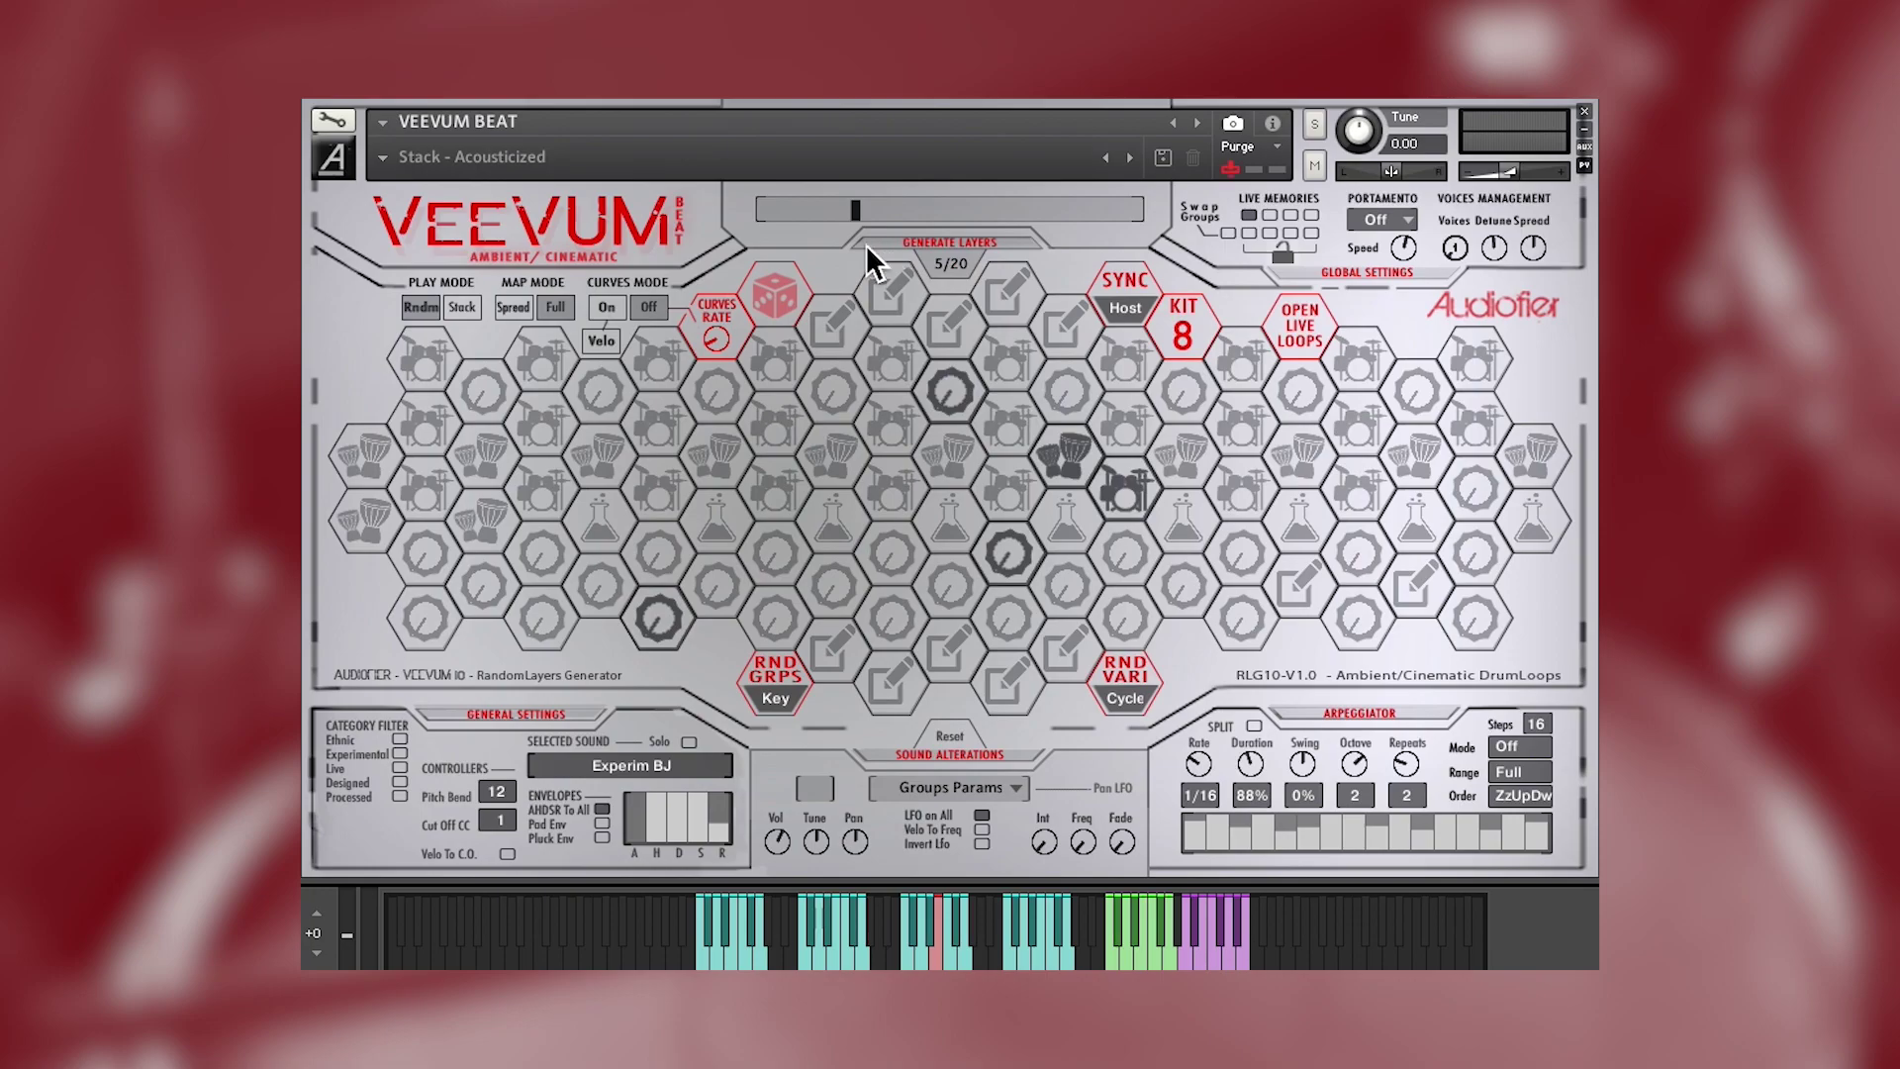
pyautogui.click(1133, 955)
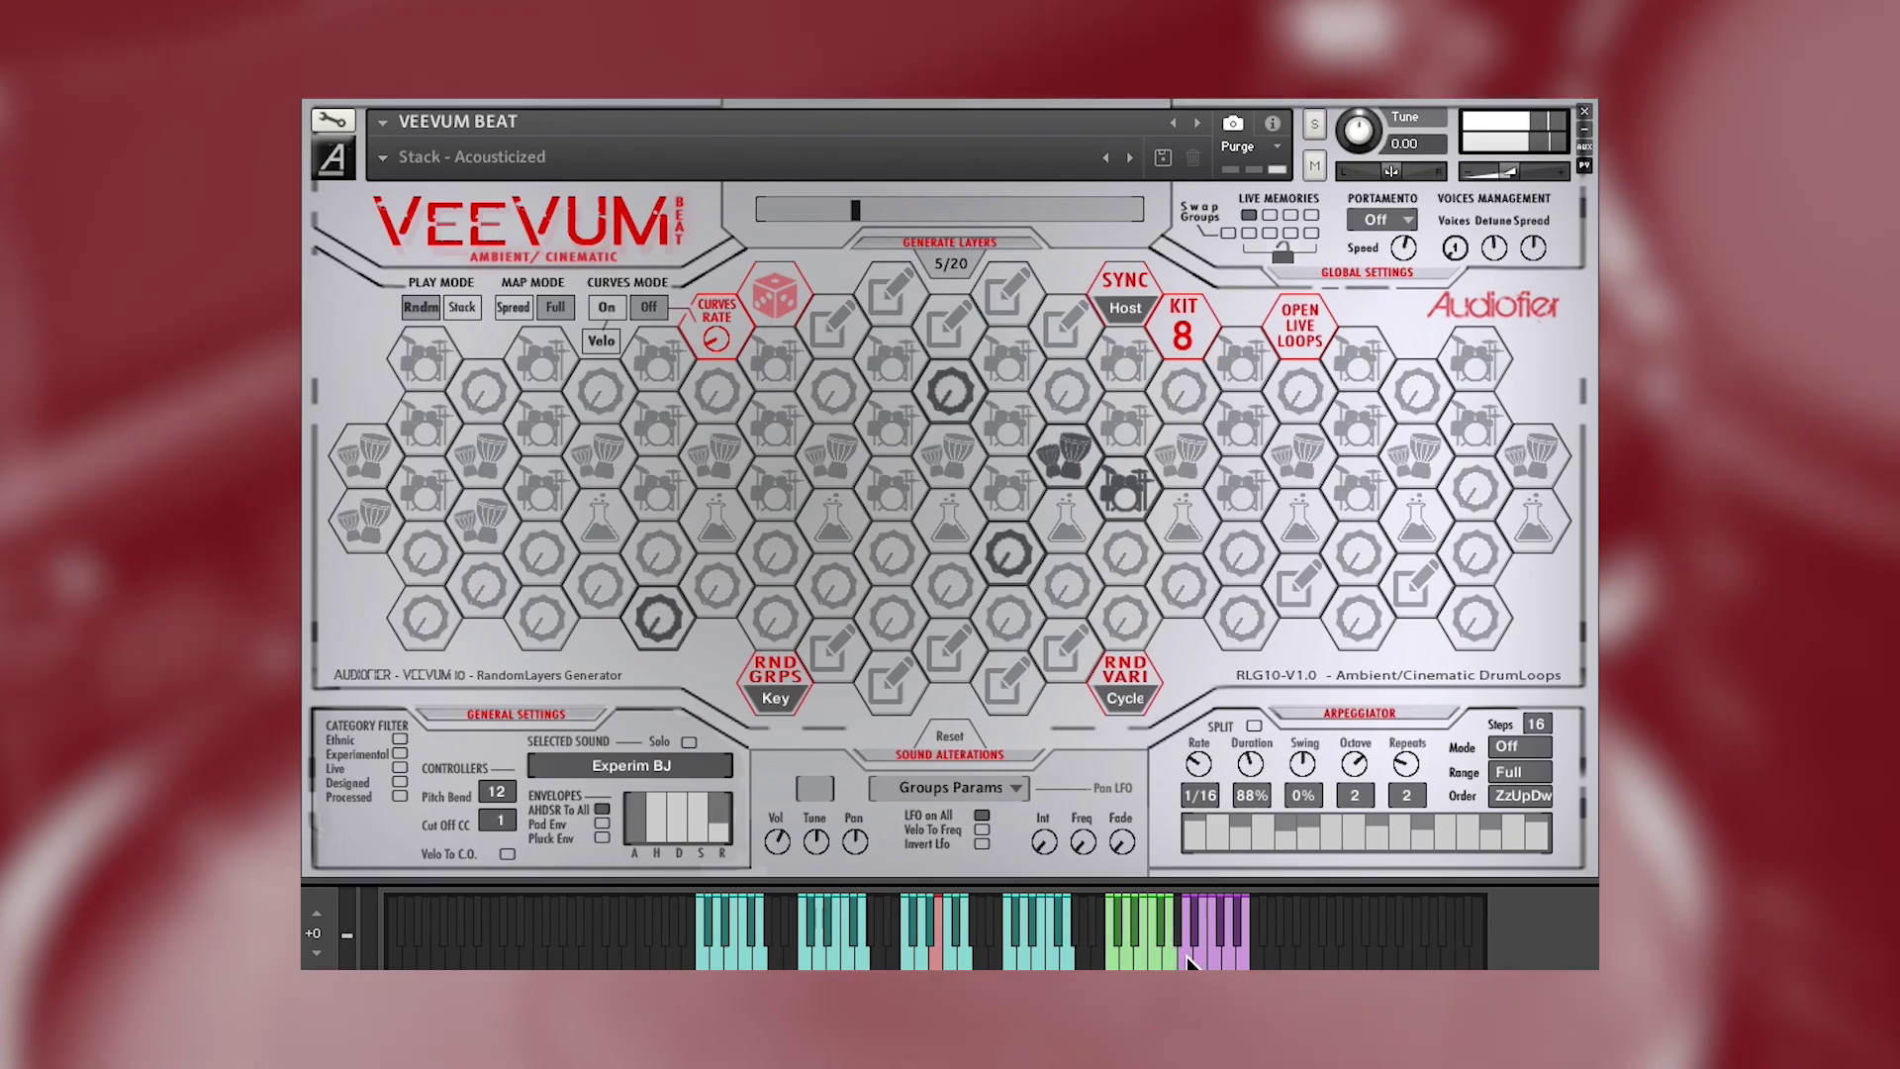
pyautogui.click(1164, 958)
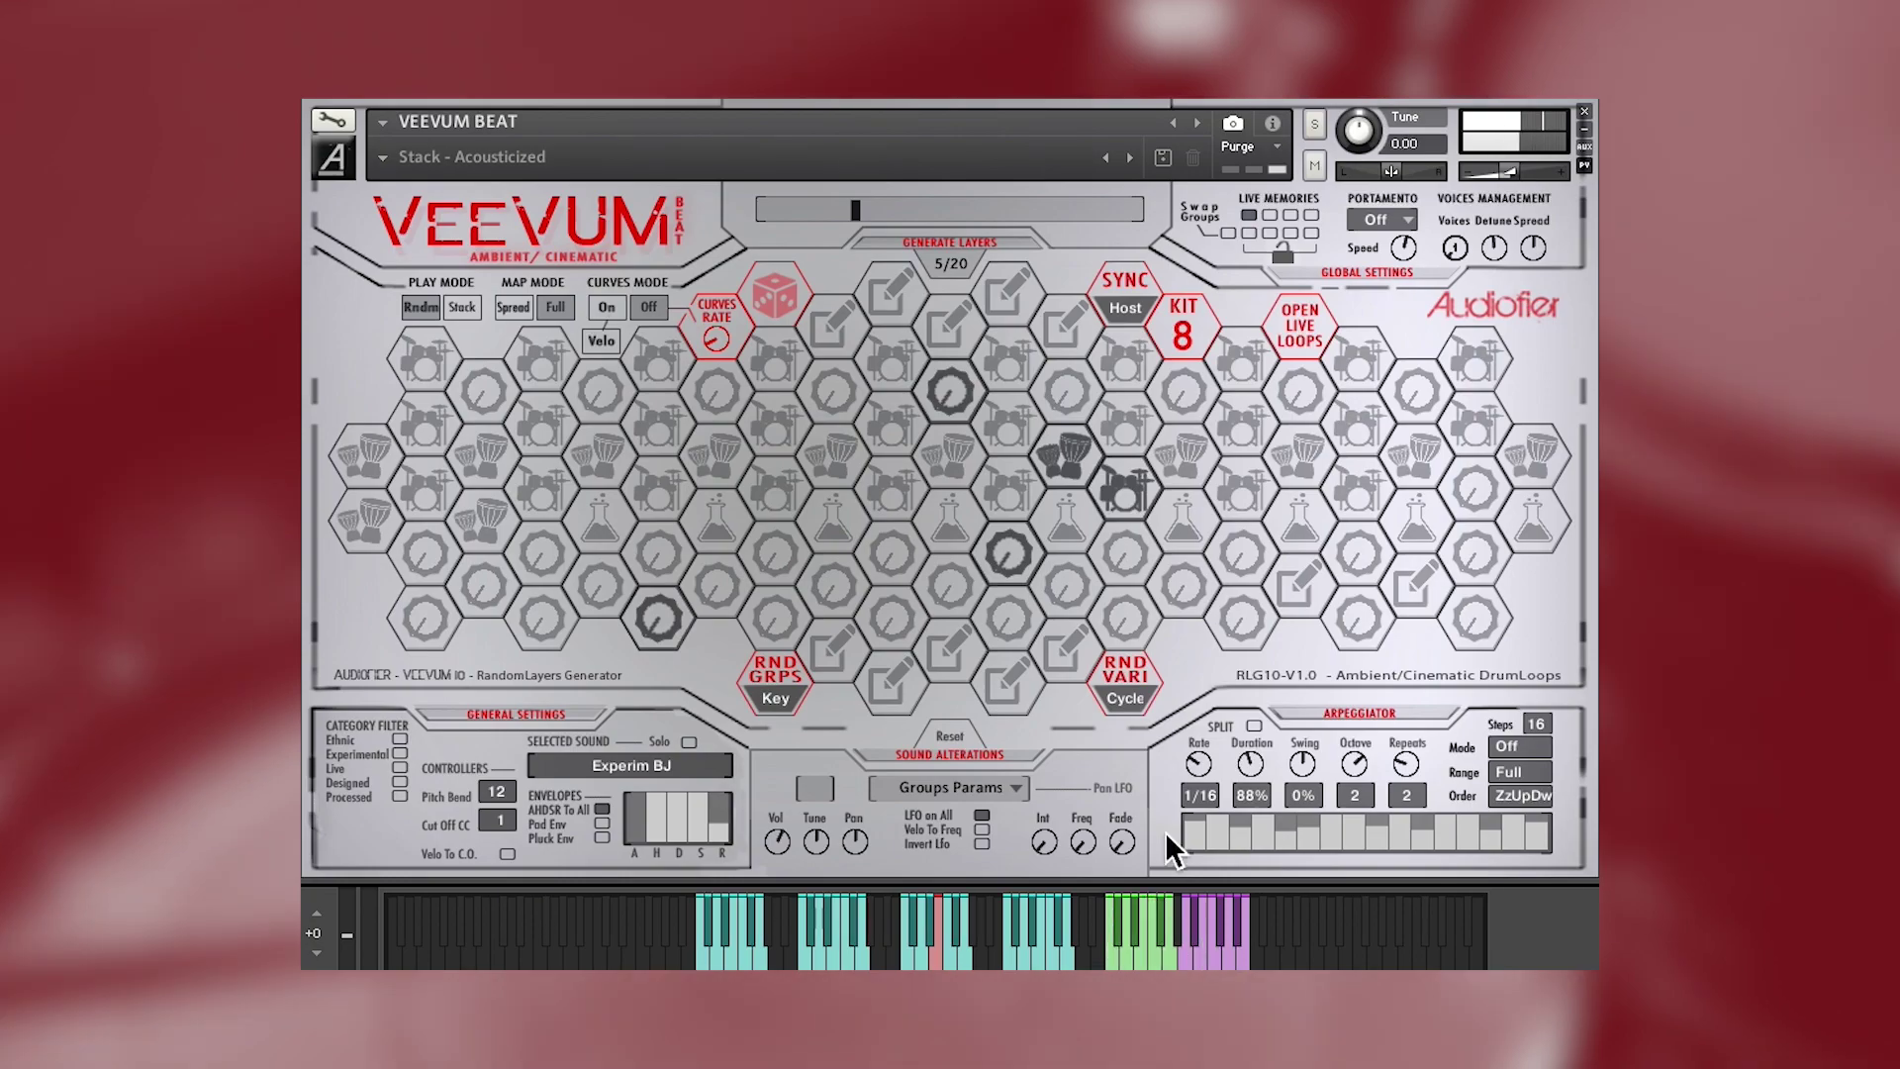
# - Show the Slices Seq sound alterations, set the slice mode to Sequence and load a numbered preset pattern
pyautogui.click(950, 788)
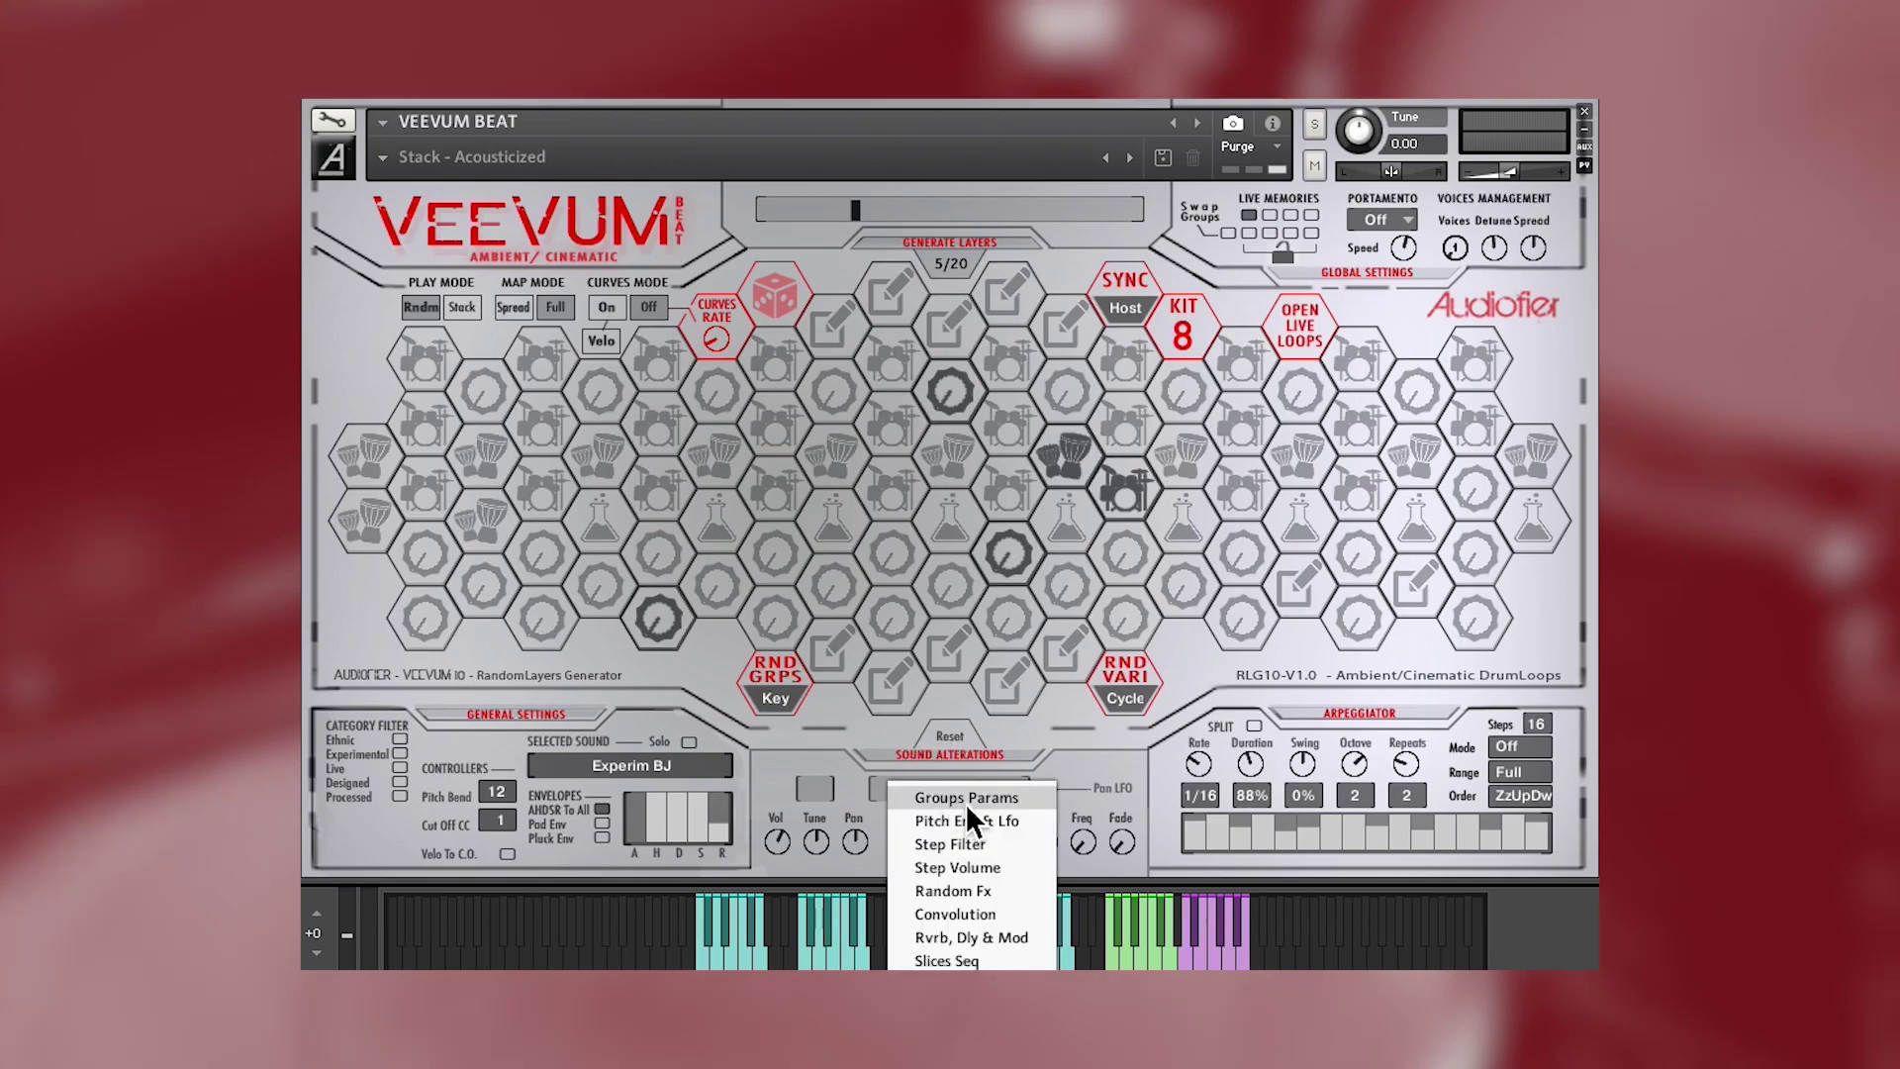
pyautogui.click(997, 960)
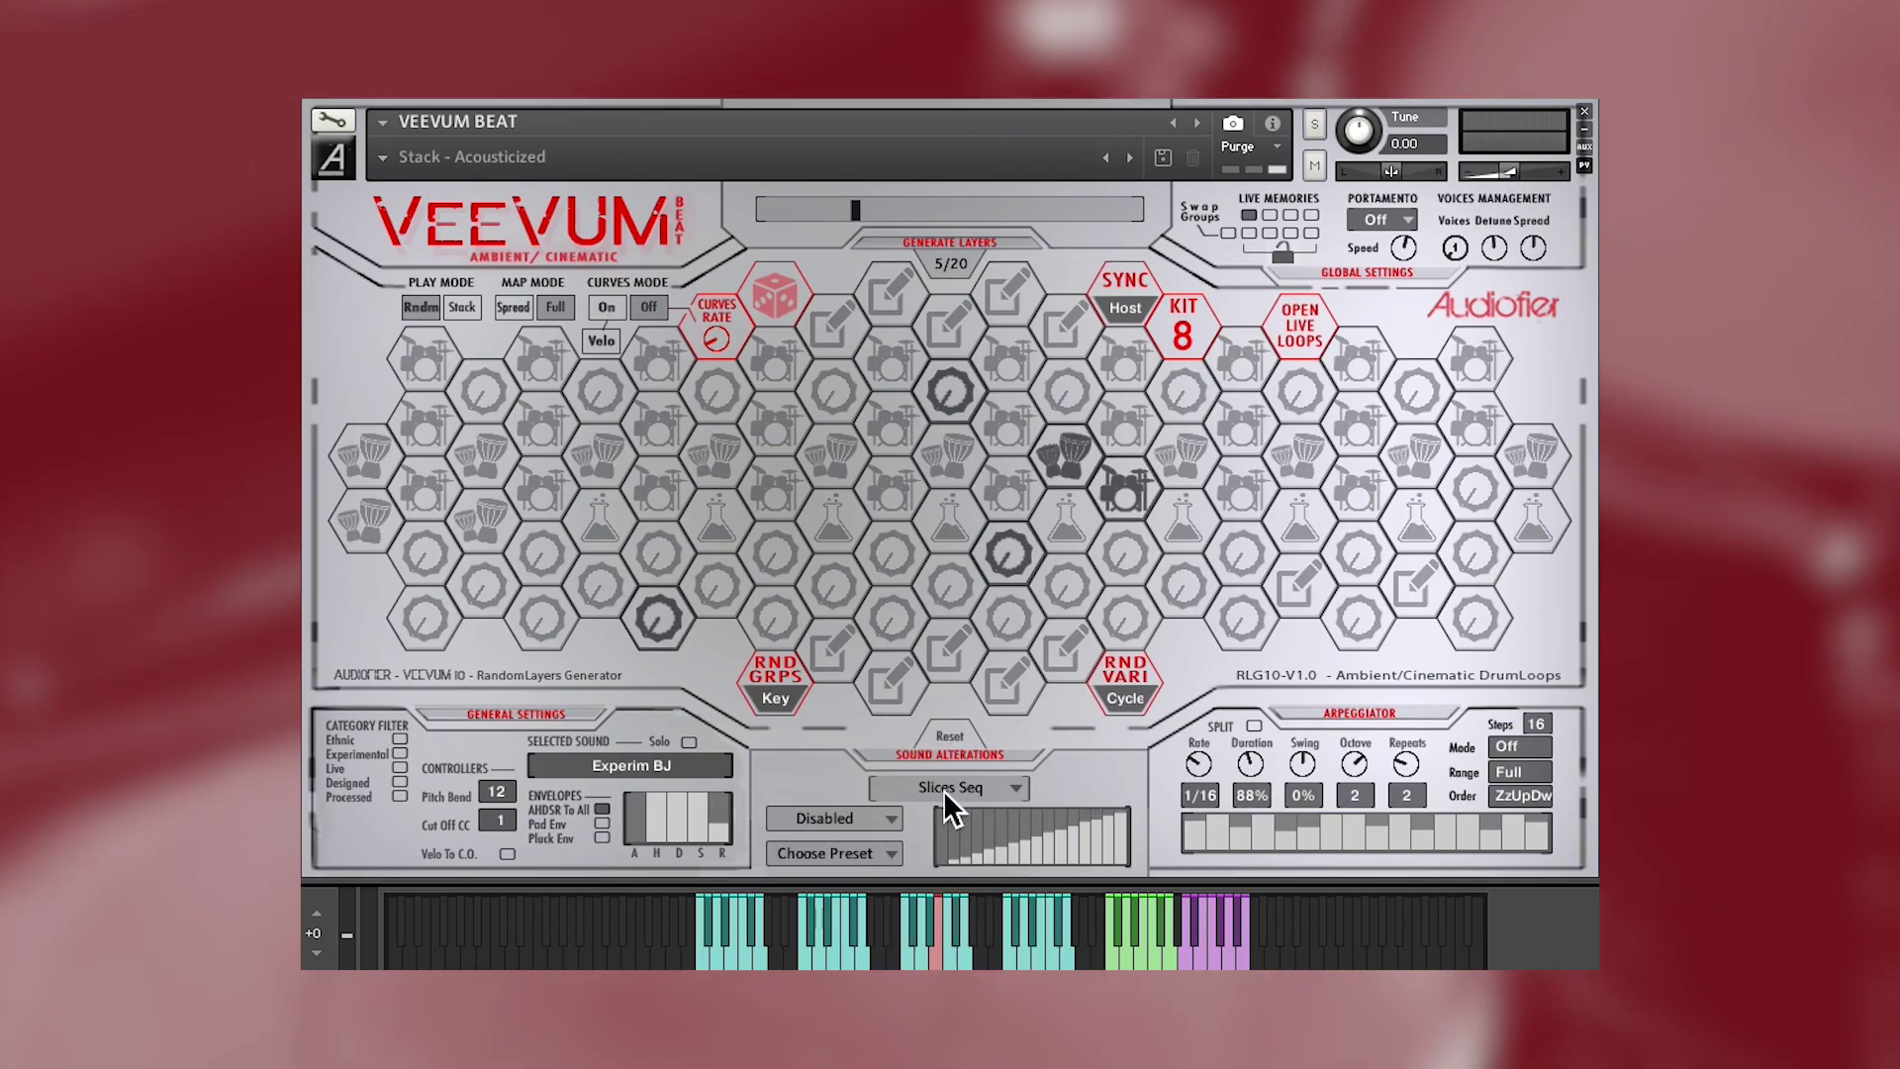
pyautogui.click(851, 820)
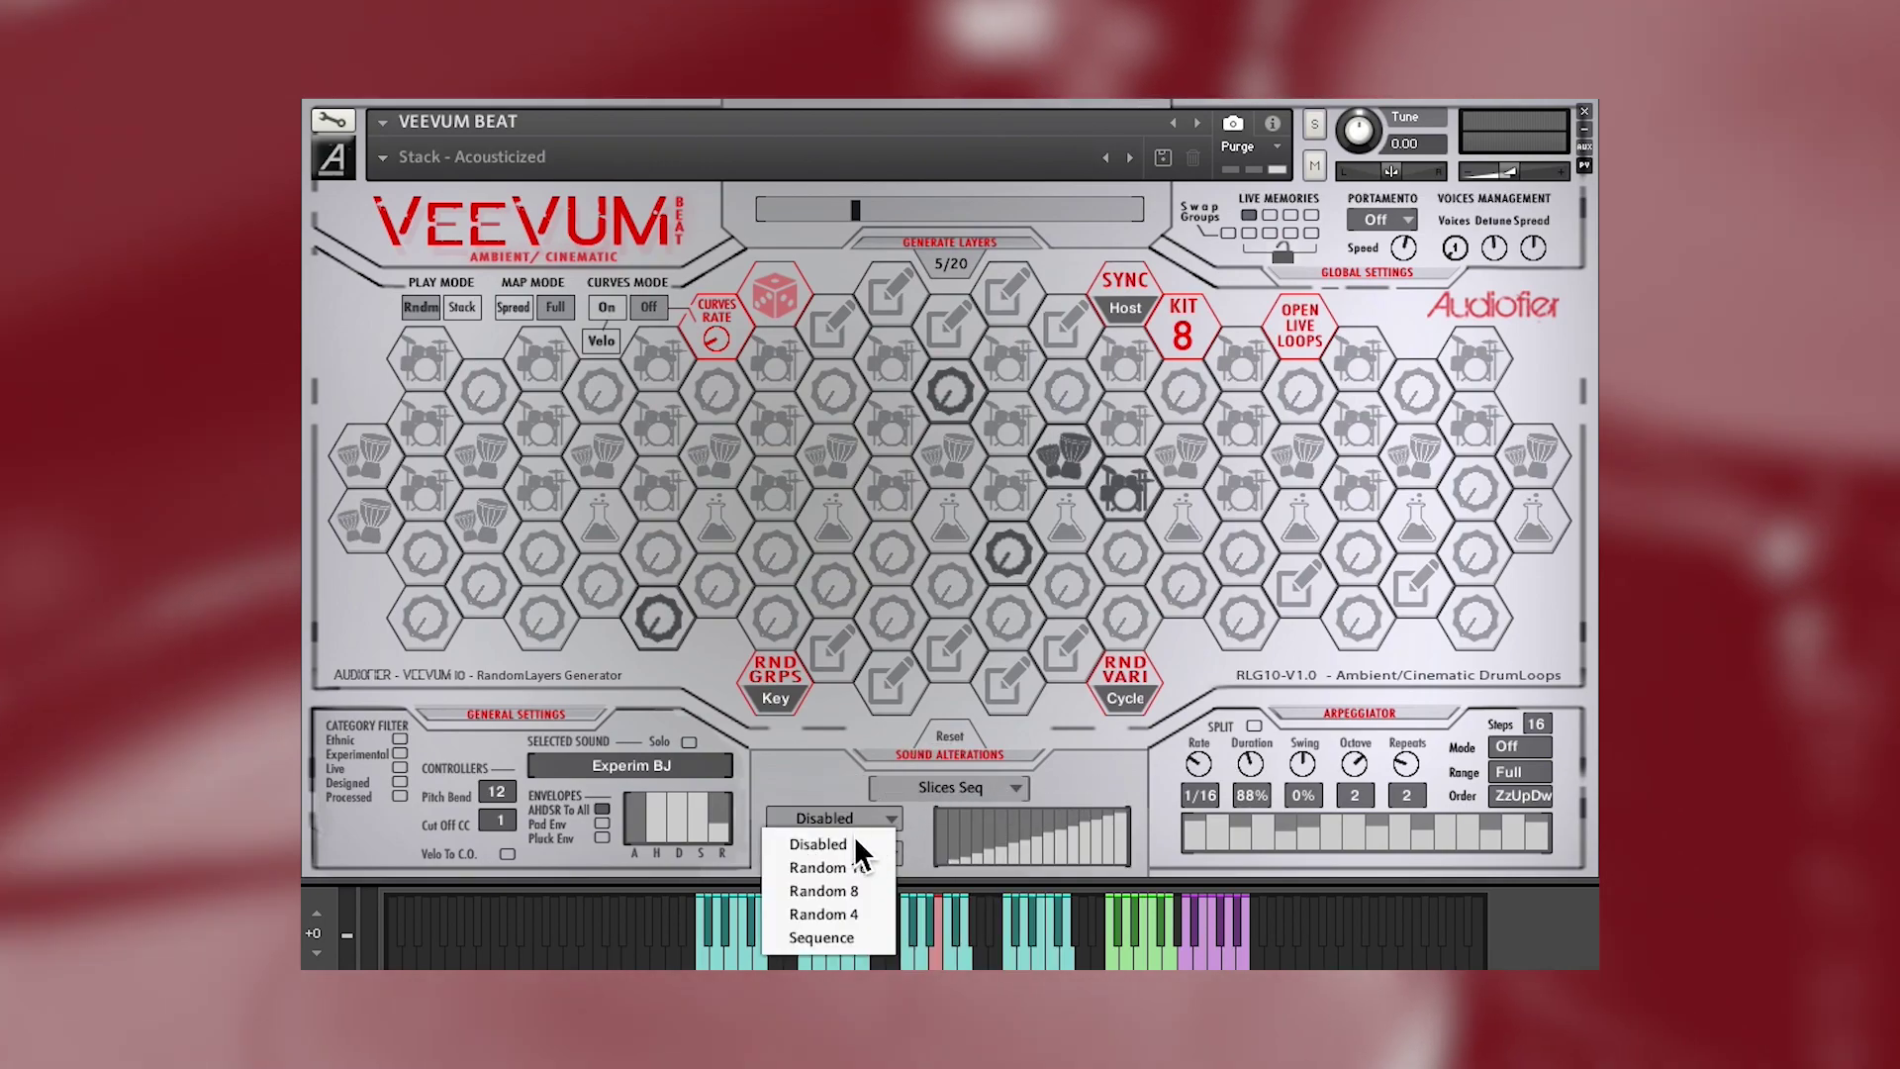
pyautogui.click(853, 937)
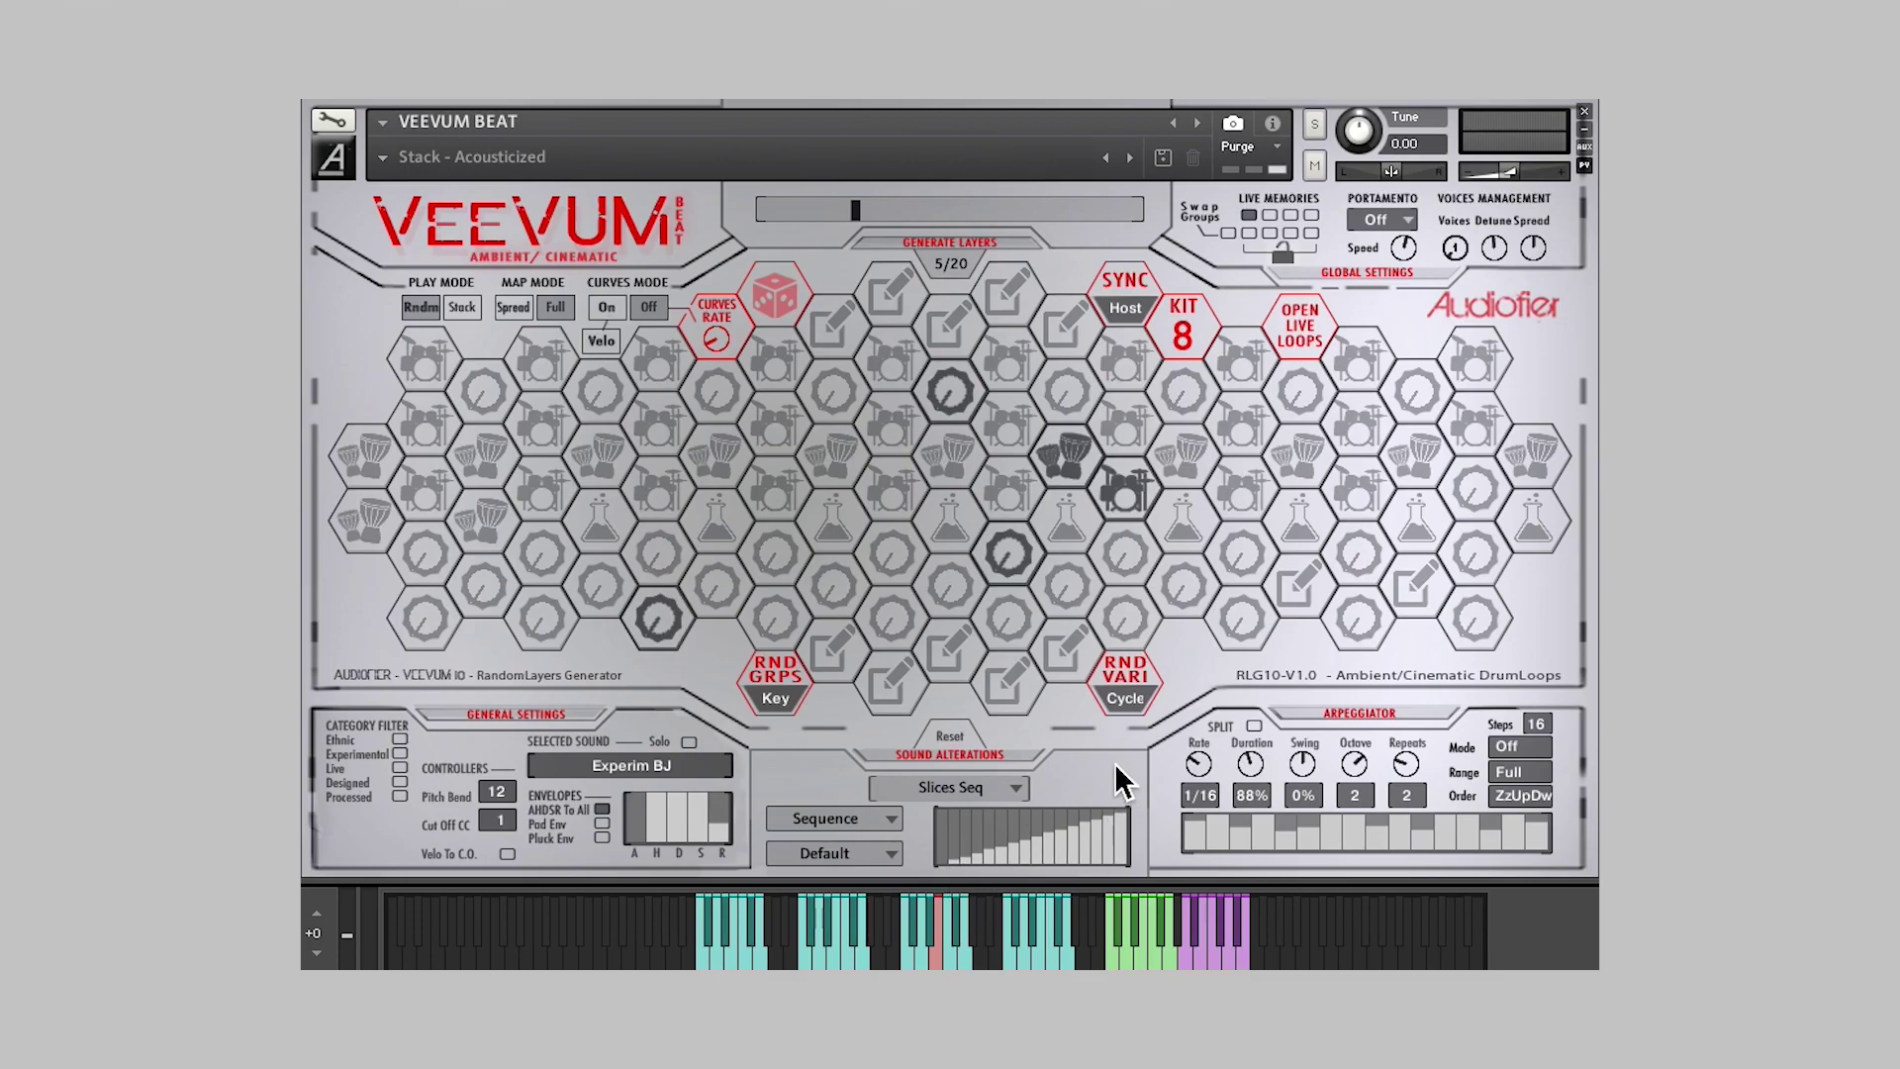
pyautogui.click(833, 853)
pyautogui.click(837, 844)
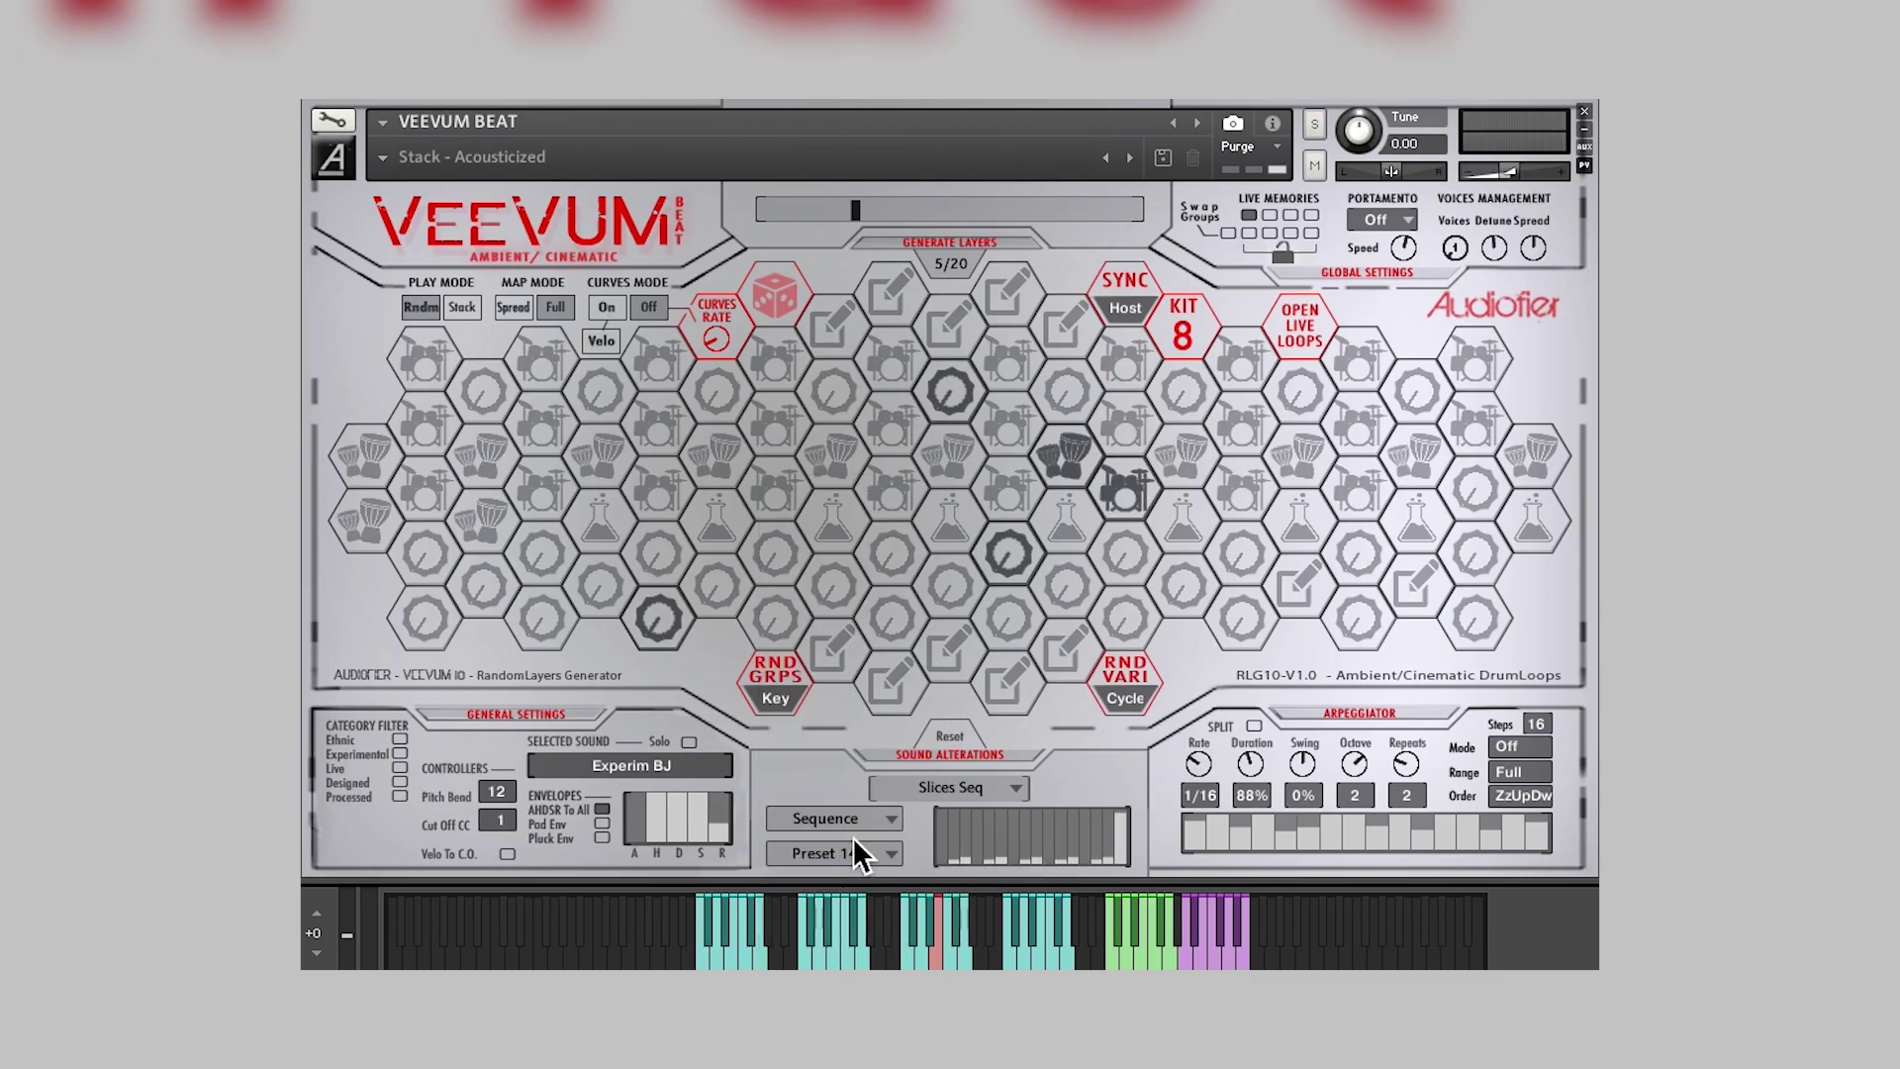
# - Load slice sequence Preset 8 and Preset 5, and restore the Default pattern
pyautogui.click(883, 855)
pyautogui.click(864, 705)
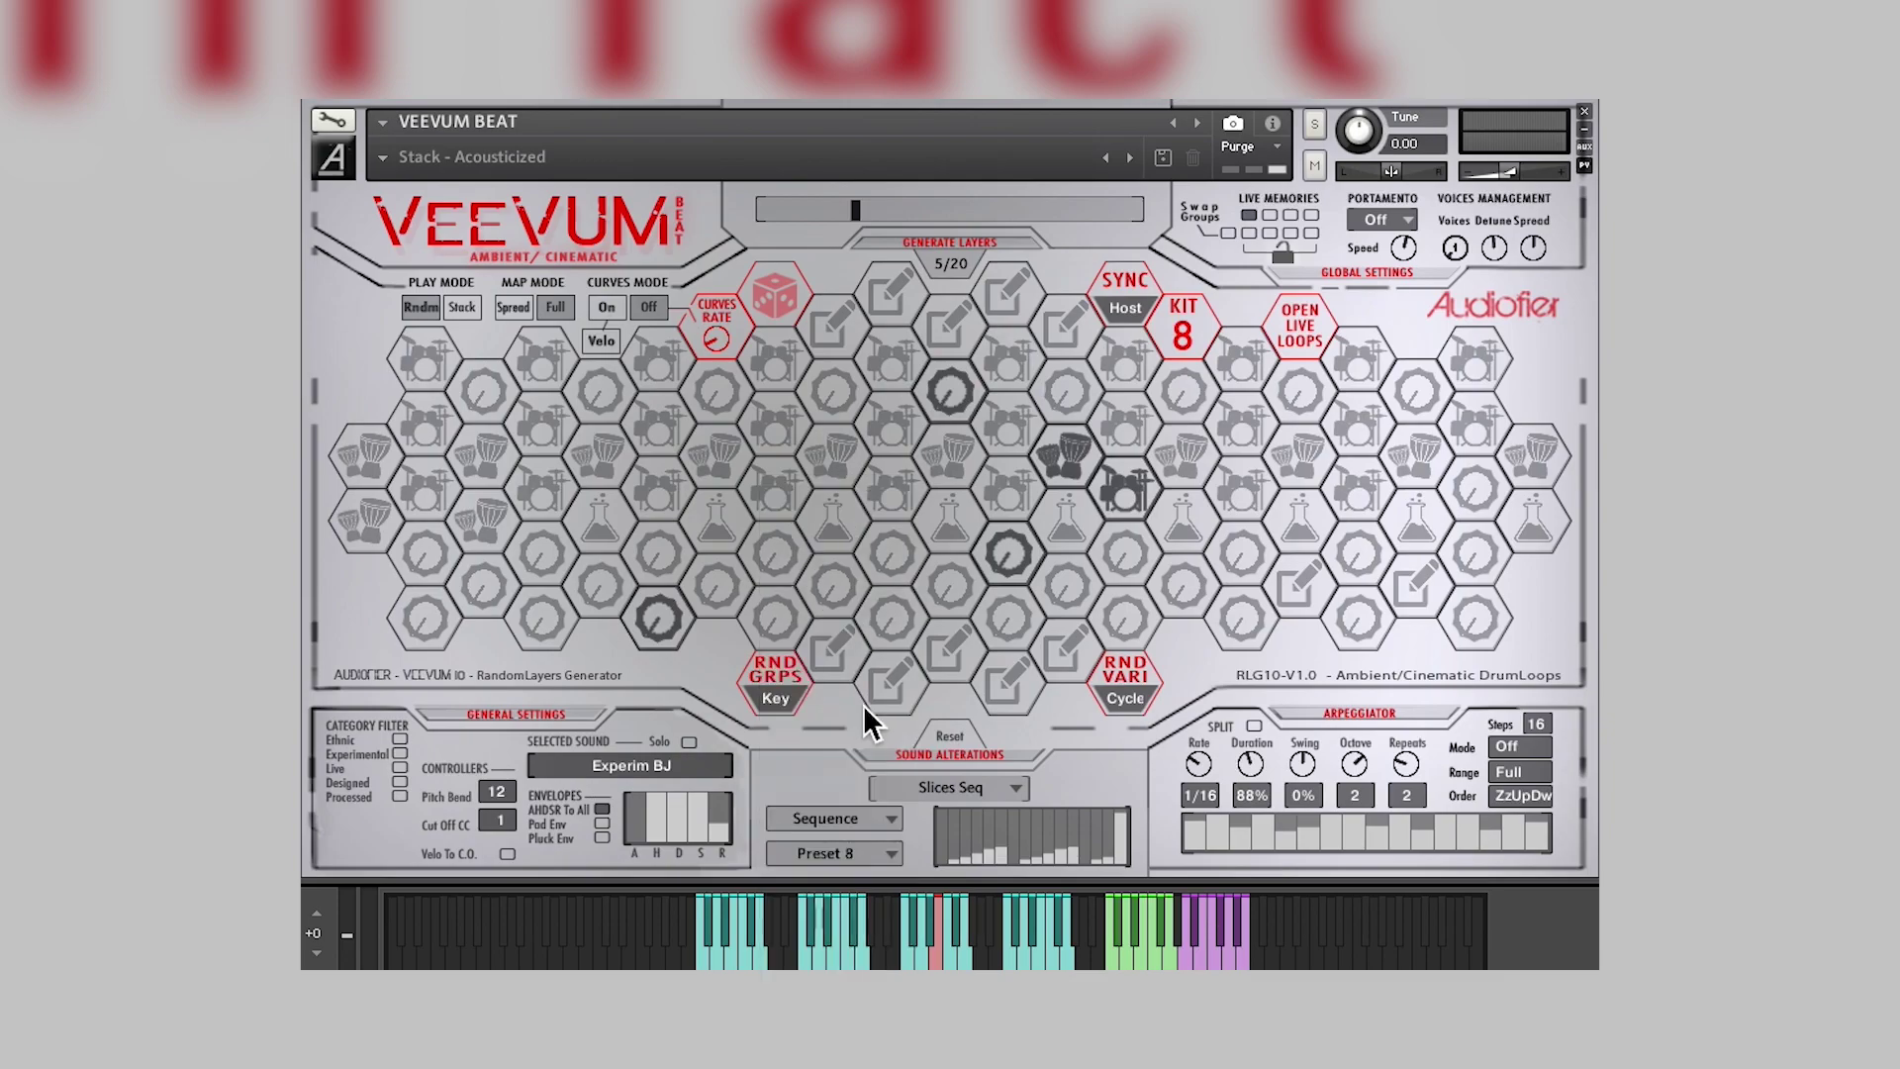
pyautogui.click(886, 855)
pyautogui.click(869, 634)
pyautogui.click(884, 853)
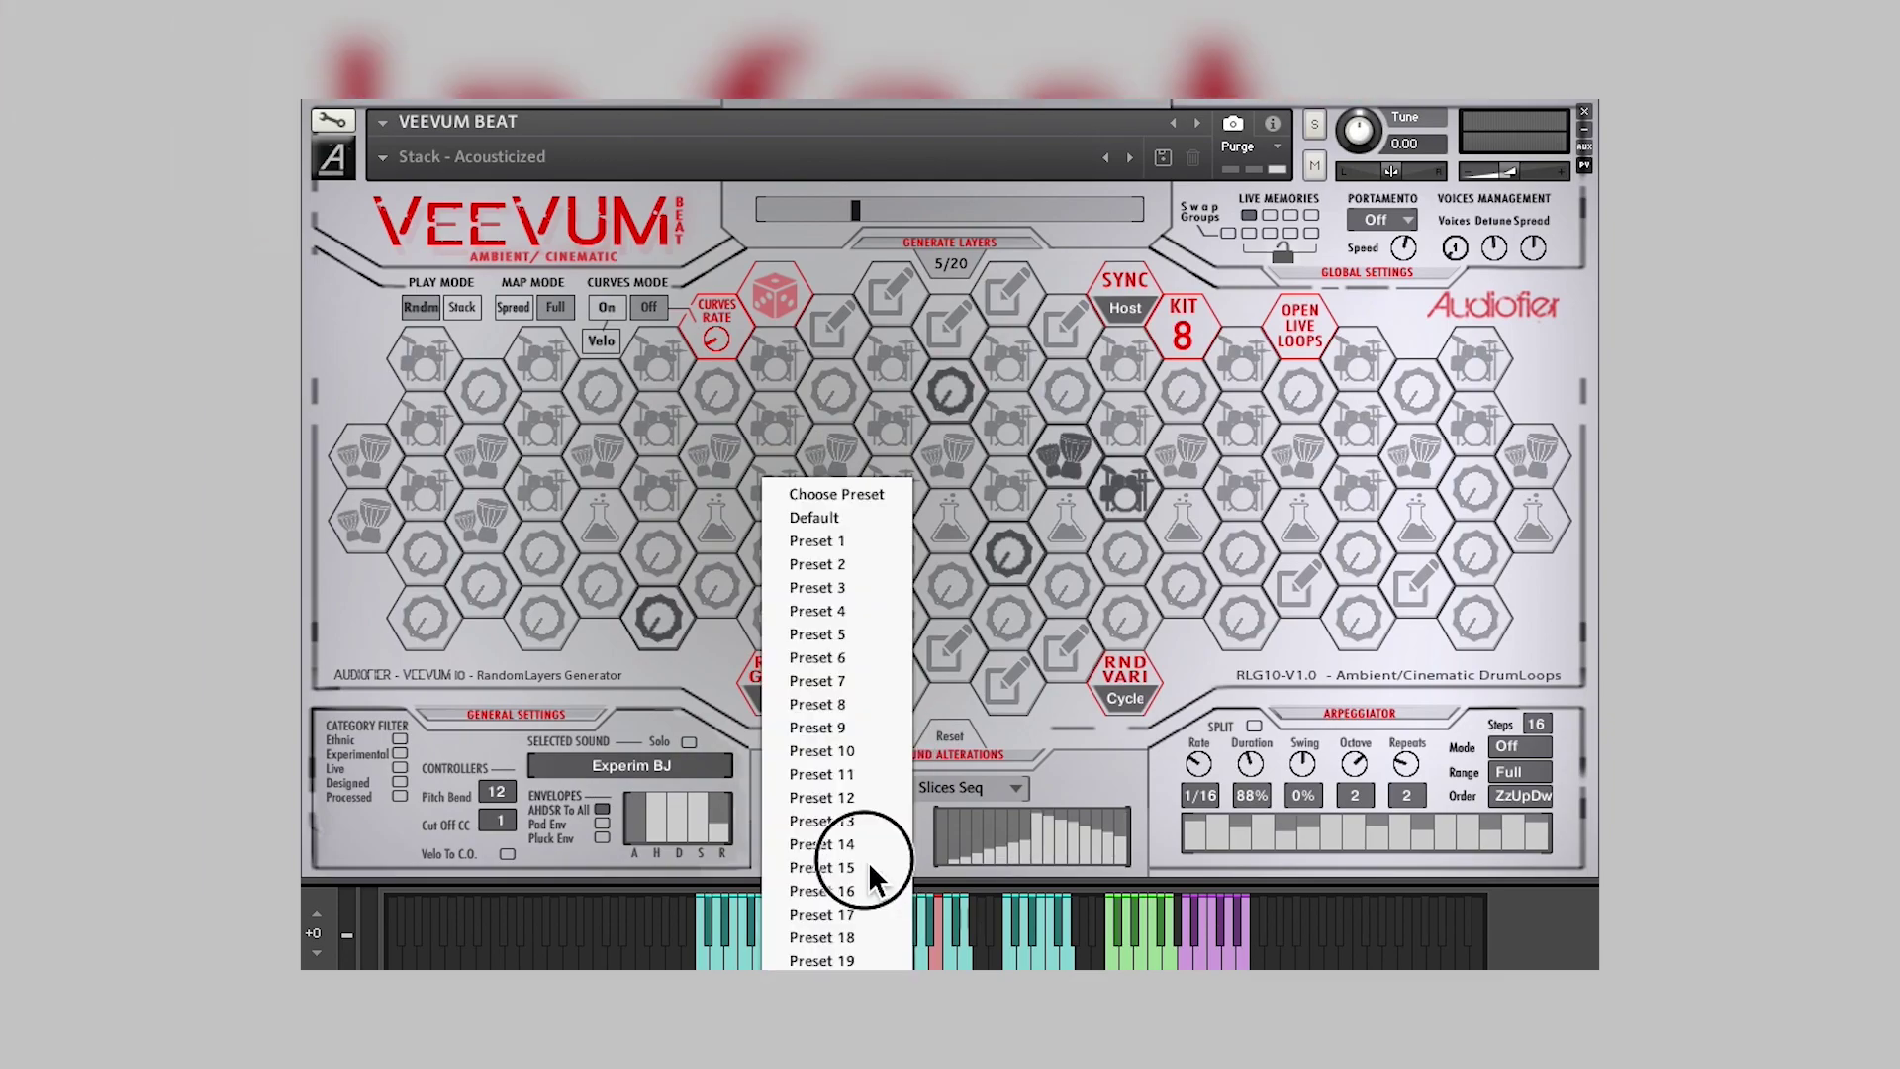
pyautogui.click(831, 517)
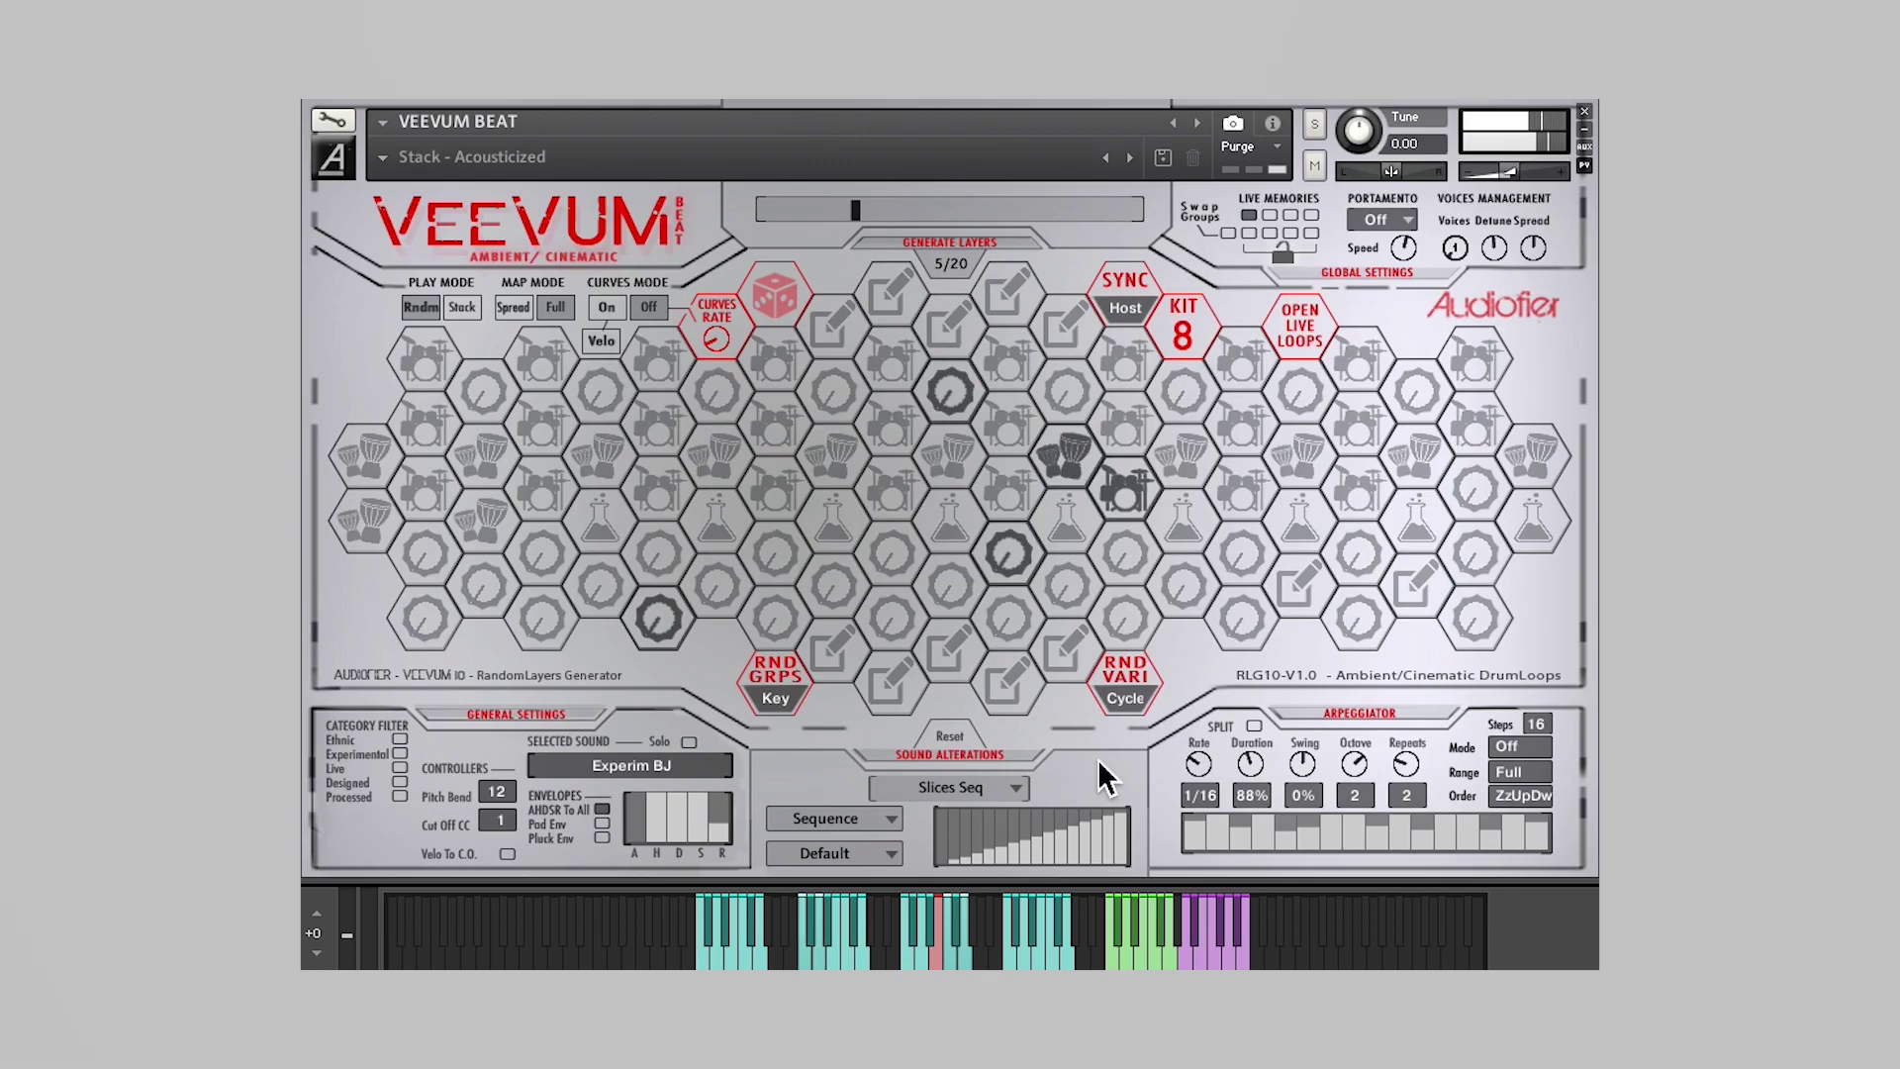
# - Try slice sequence Preset 15, the Random 8 slice mode and Preset 7
pyautogui.click(881, 853)
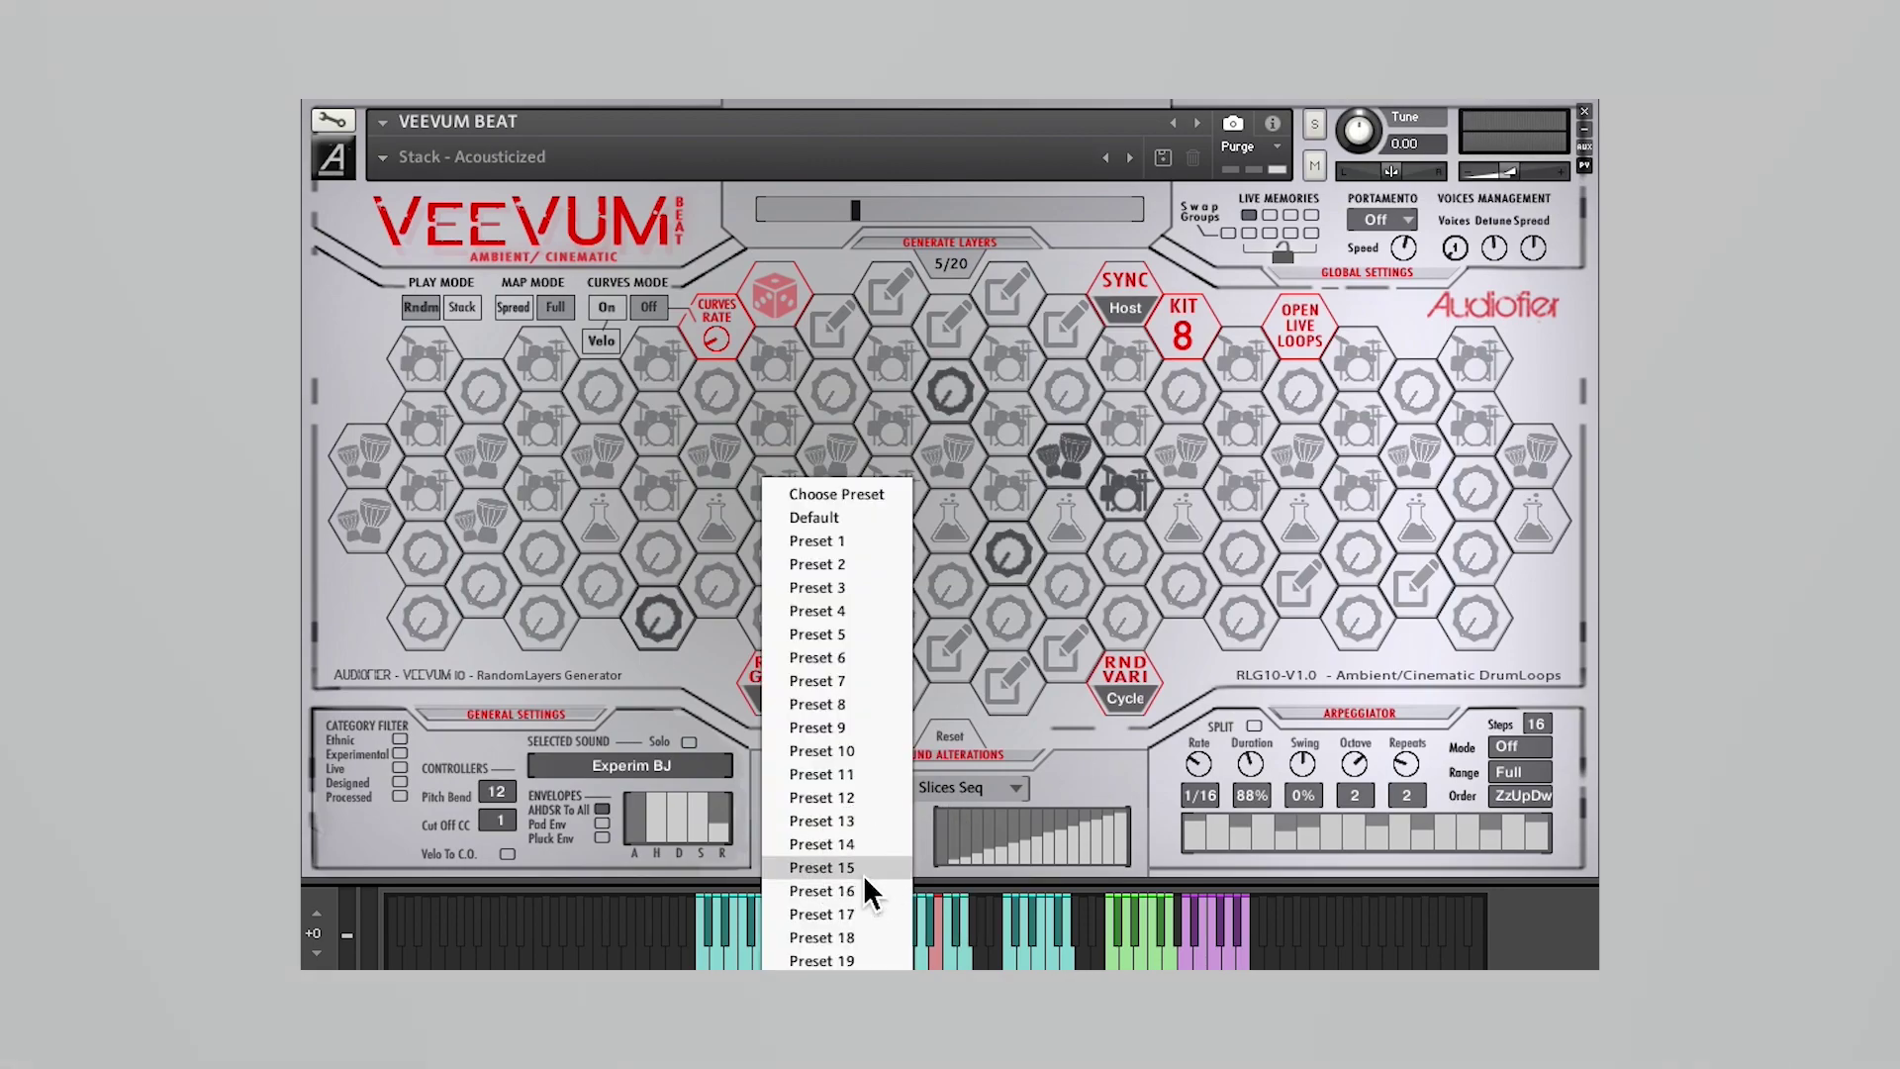
pyautogui.click(866, 888)
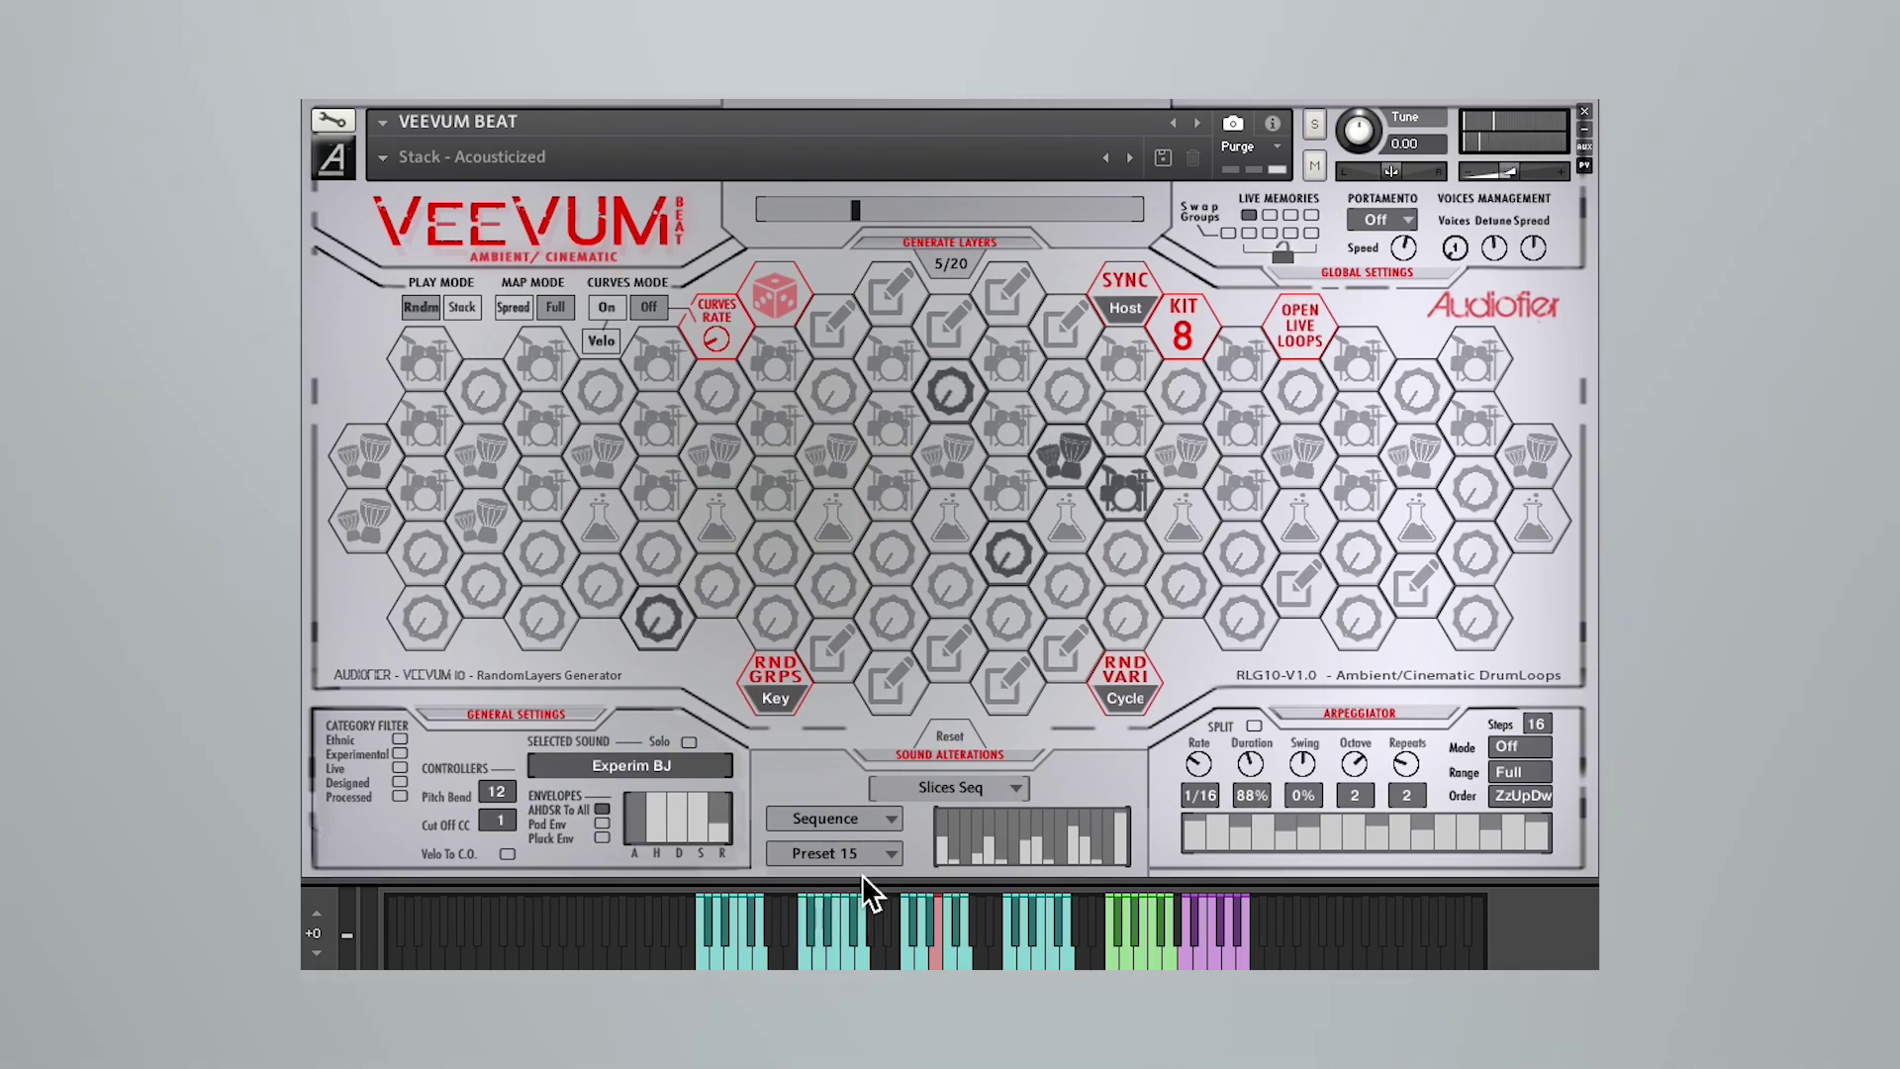
pyautogui.click(863, 821)
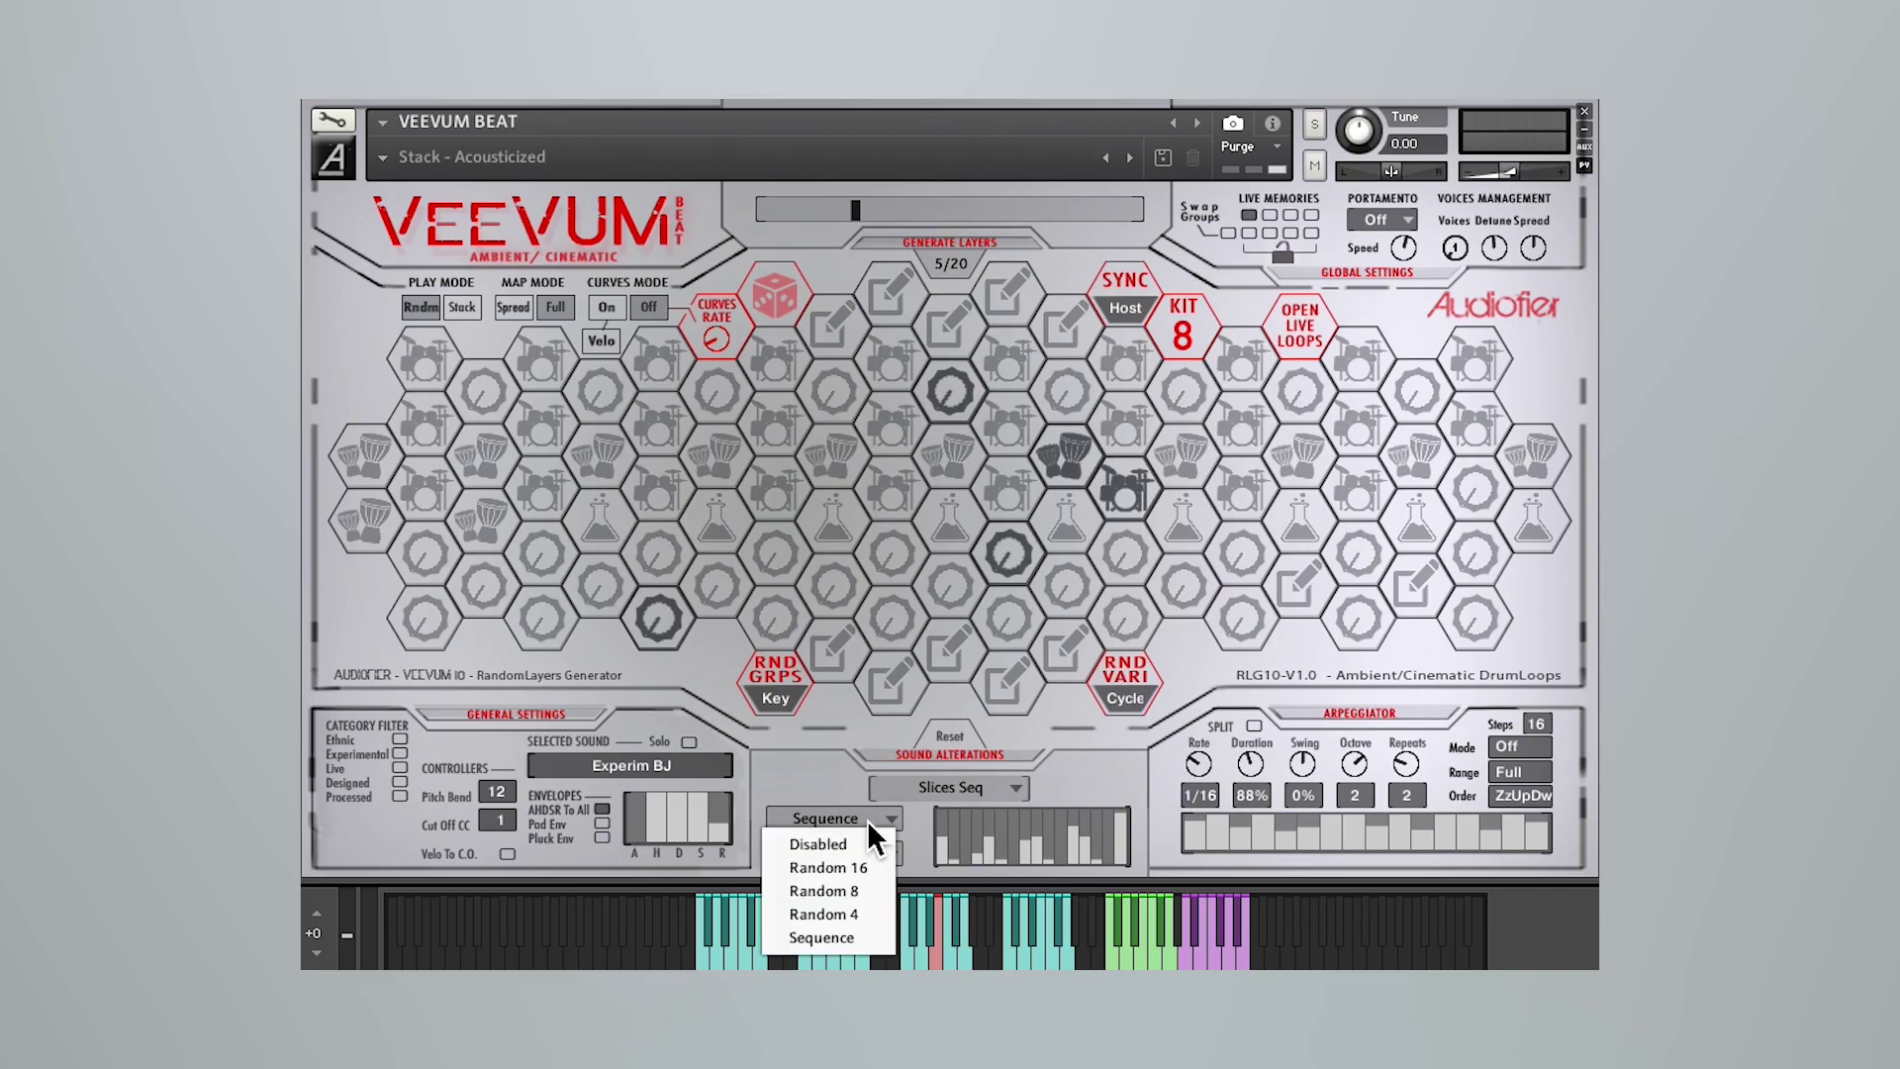
pyautogui.click(858, 891)
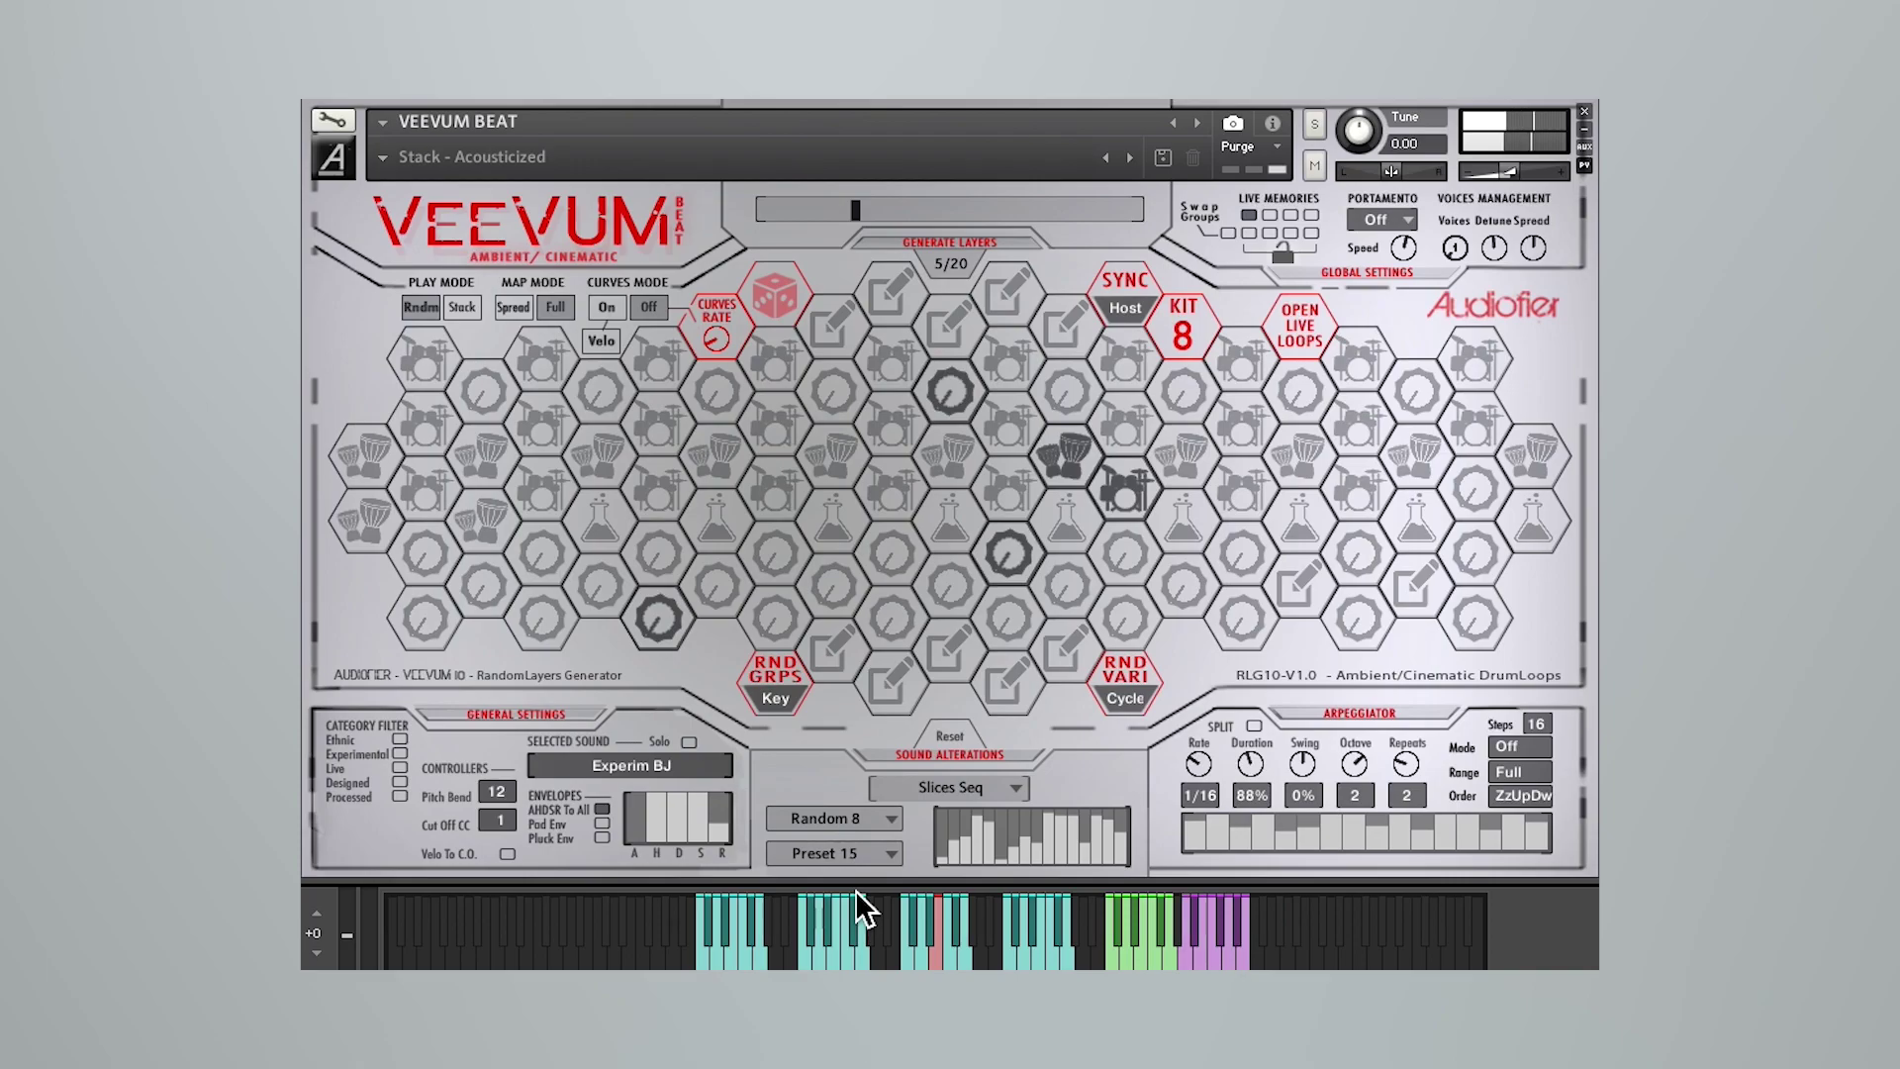
pyautogui.click(871, 853)
pyautogui.click(869, 703)
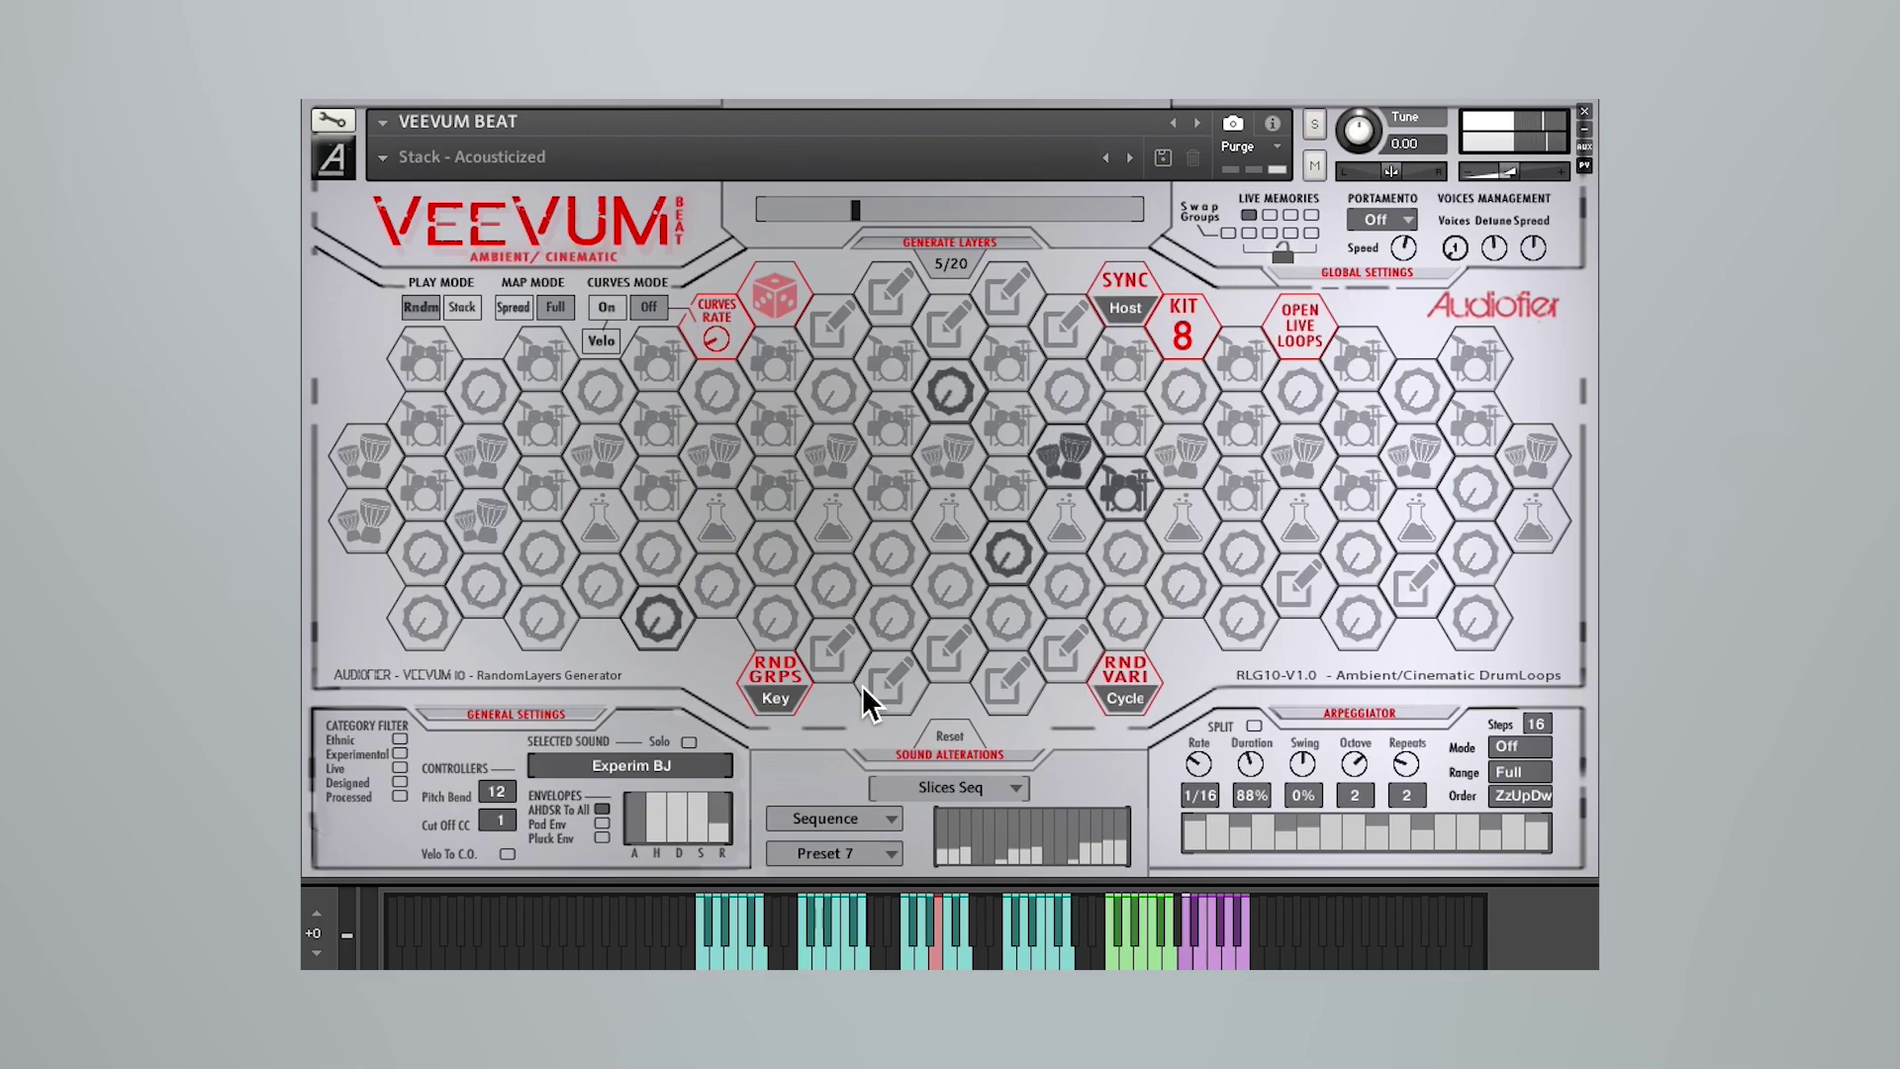
# - Set the slice mode to Disabled and switch it back to Sequence with the Default pattern
pyautogui.click(852, 821)
pyautogui.click(849, 826)
pyautogui.click(850, 822)
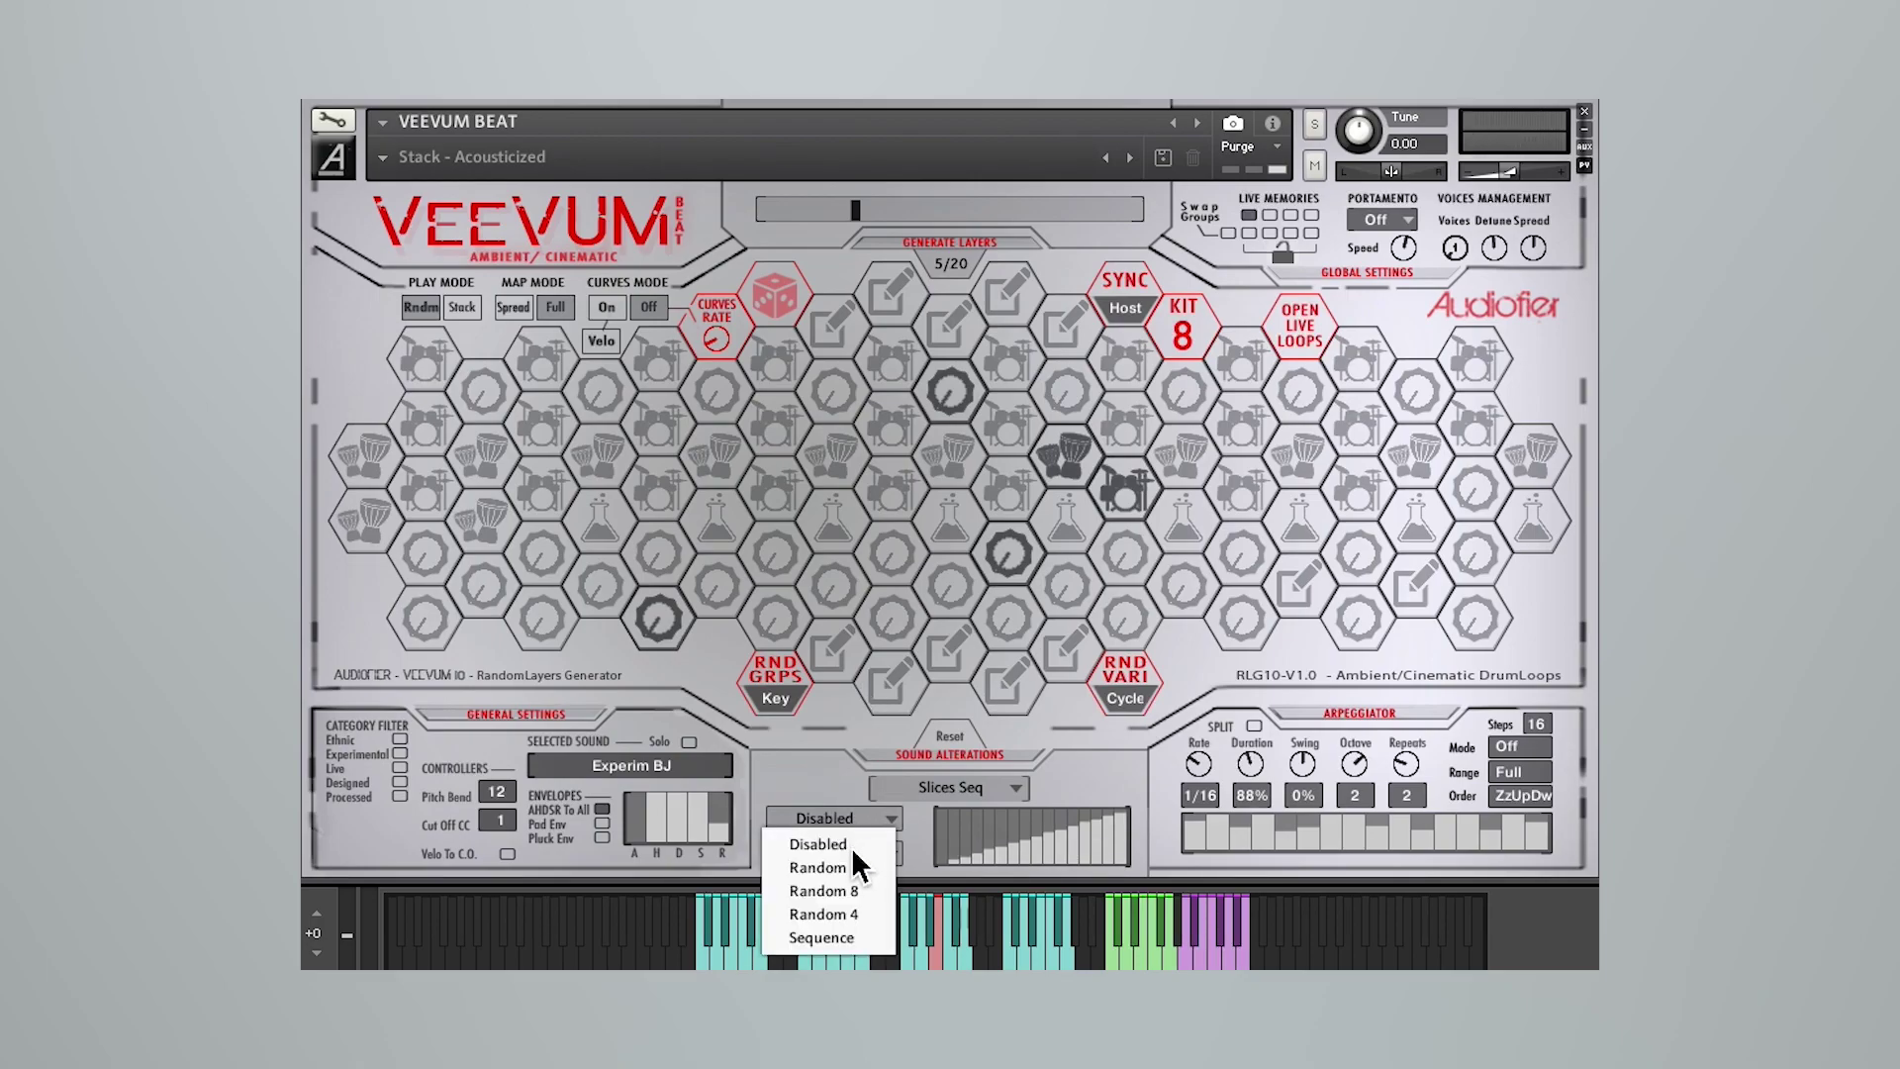
pyautogui.click(836, 954)
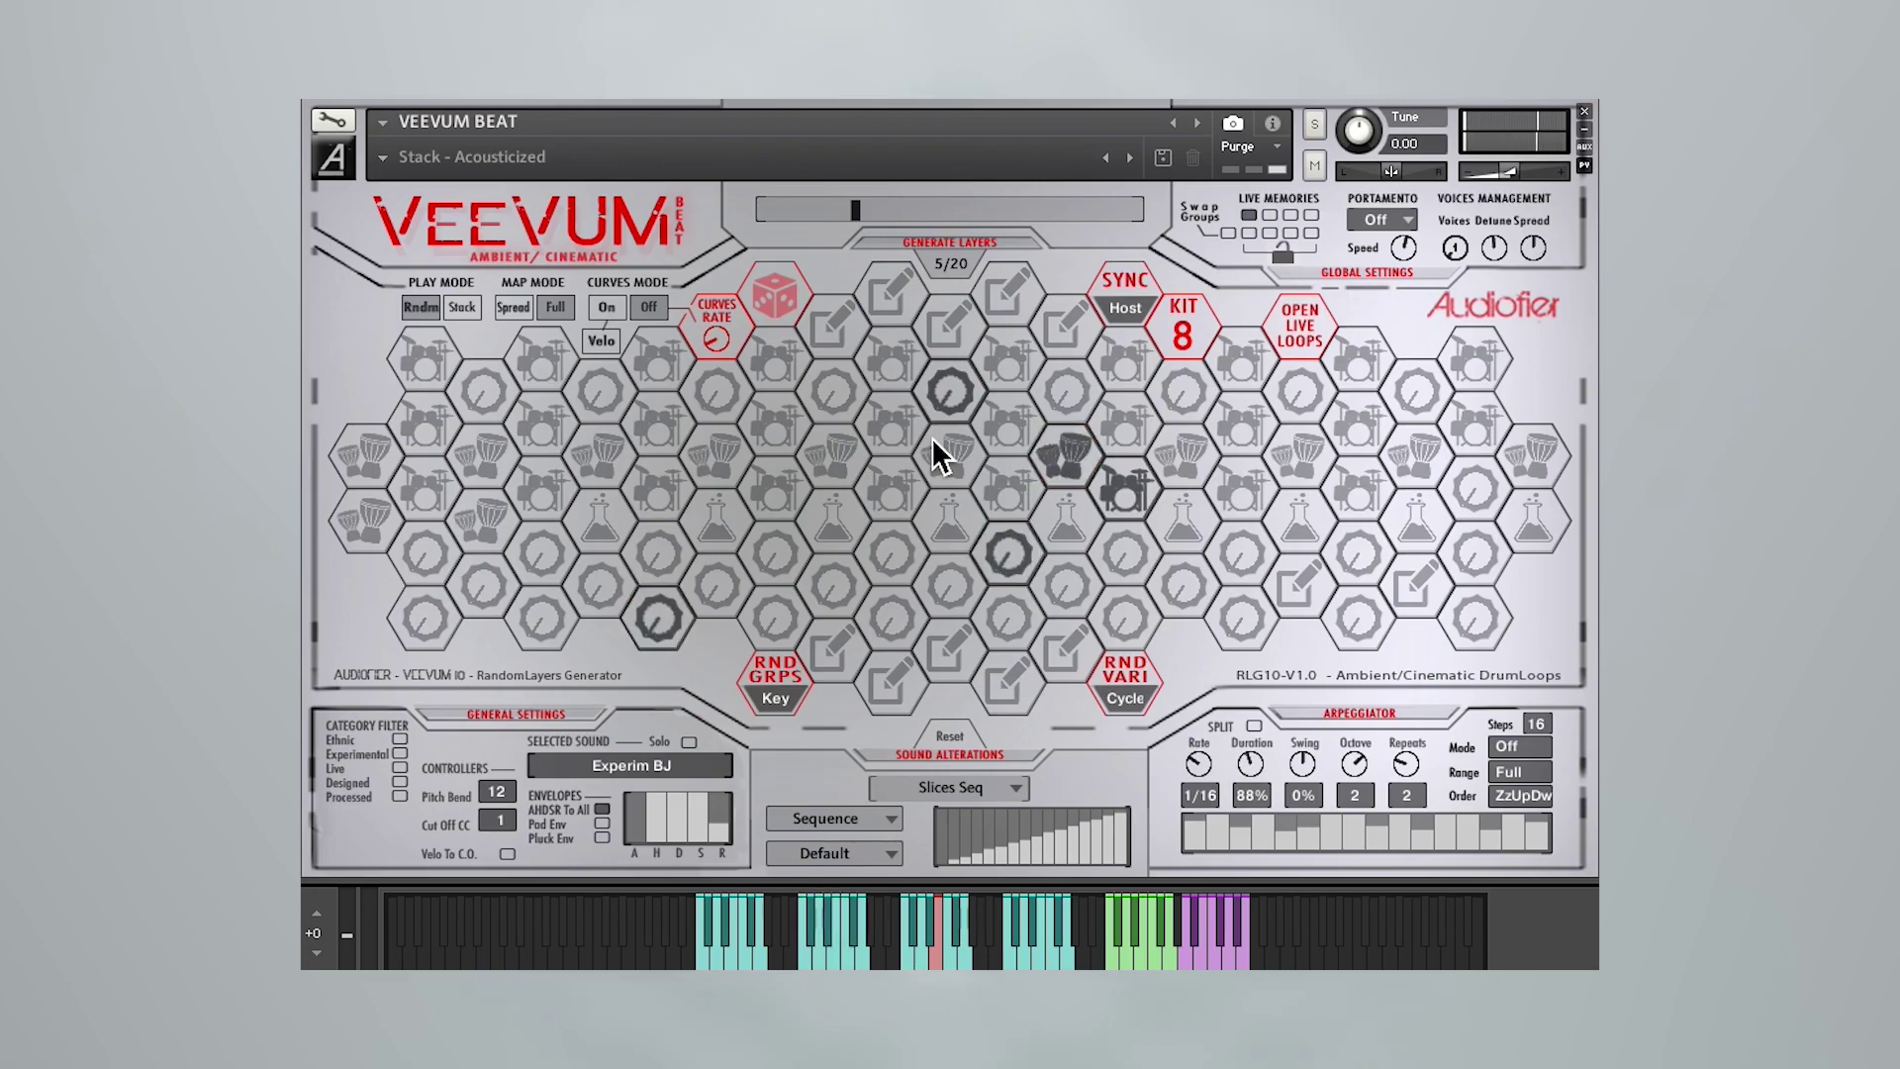
# - Set the RND GRPS randomization to Cycle, audition it, and change it to Slice
pyautogui.click(776, 697)
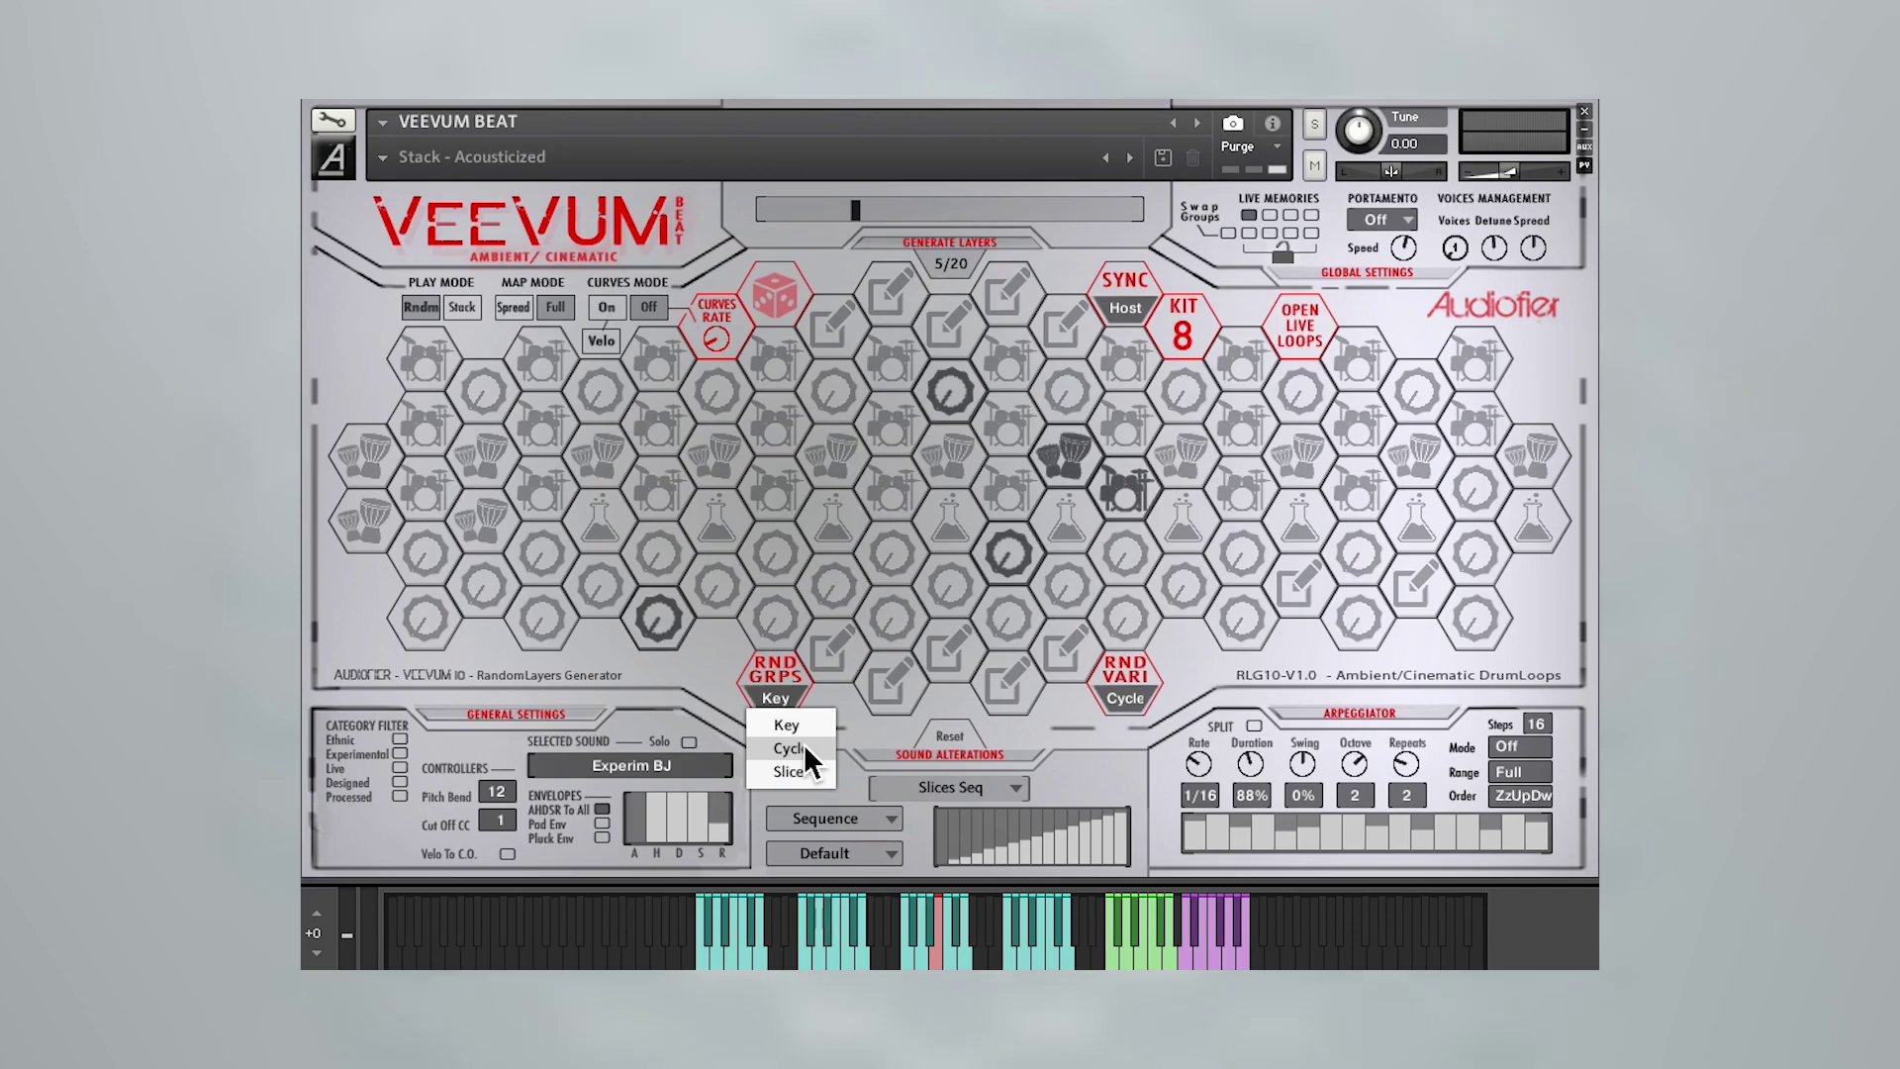
pyautogui.click(805, 749)
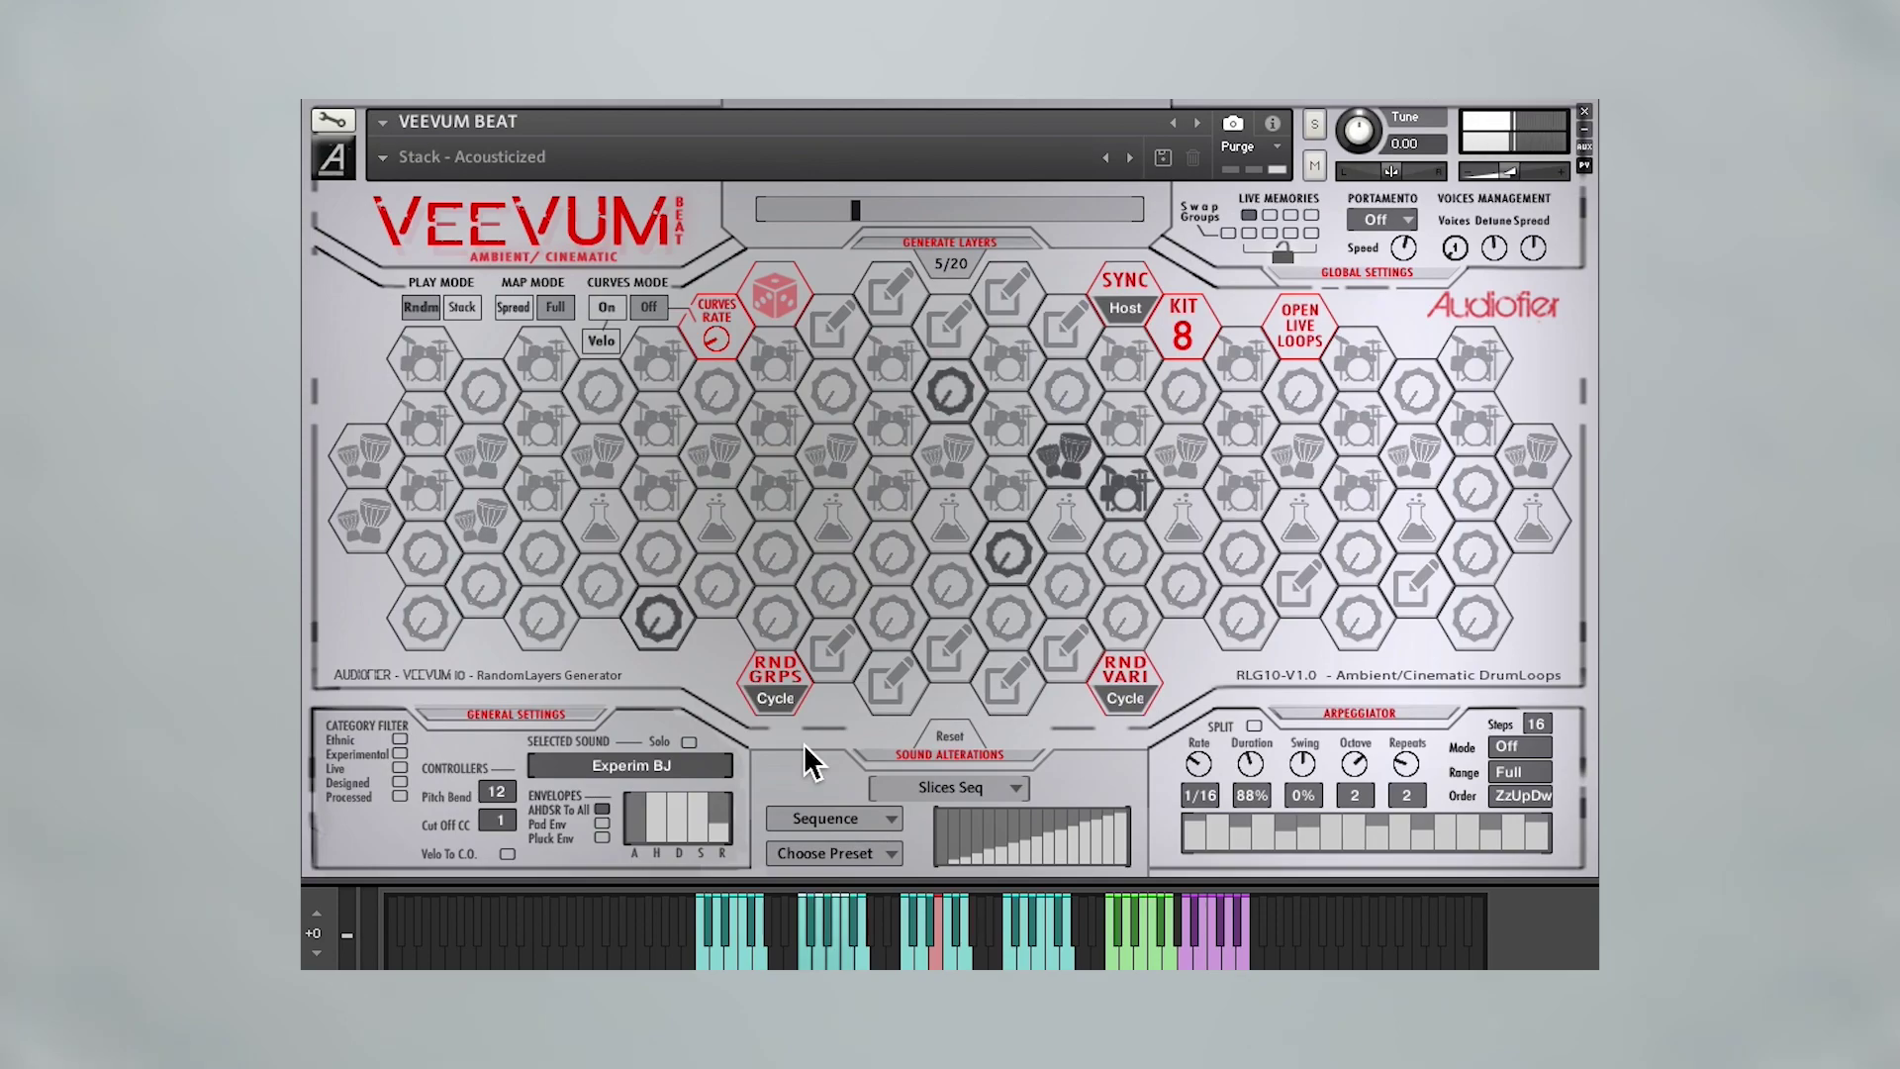
pyautogui.click(775, 698)
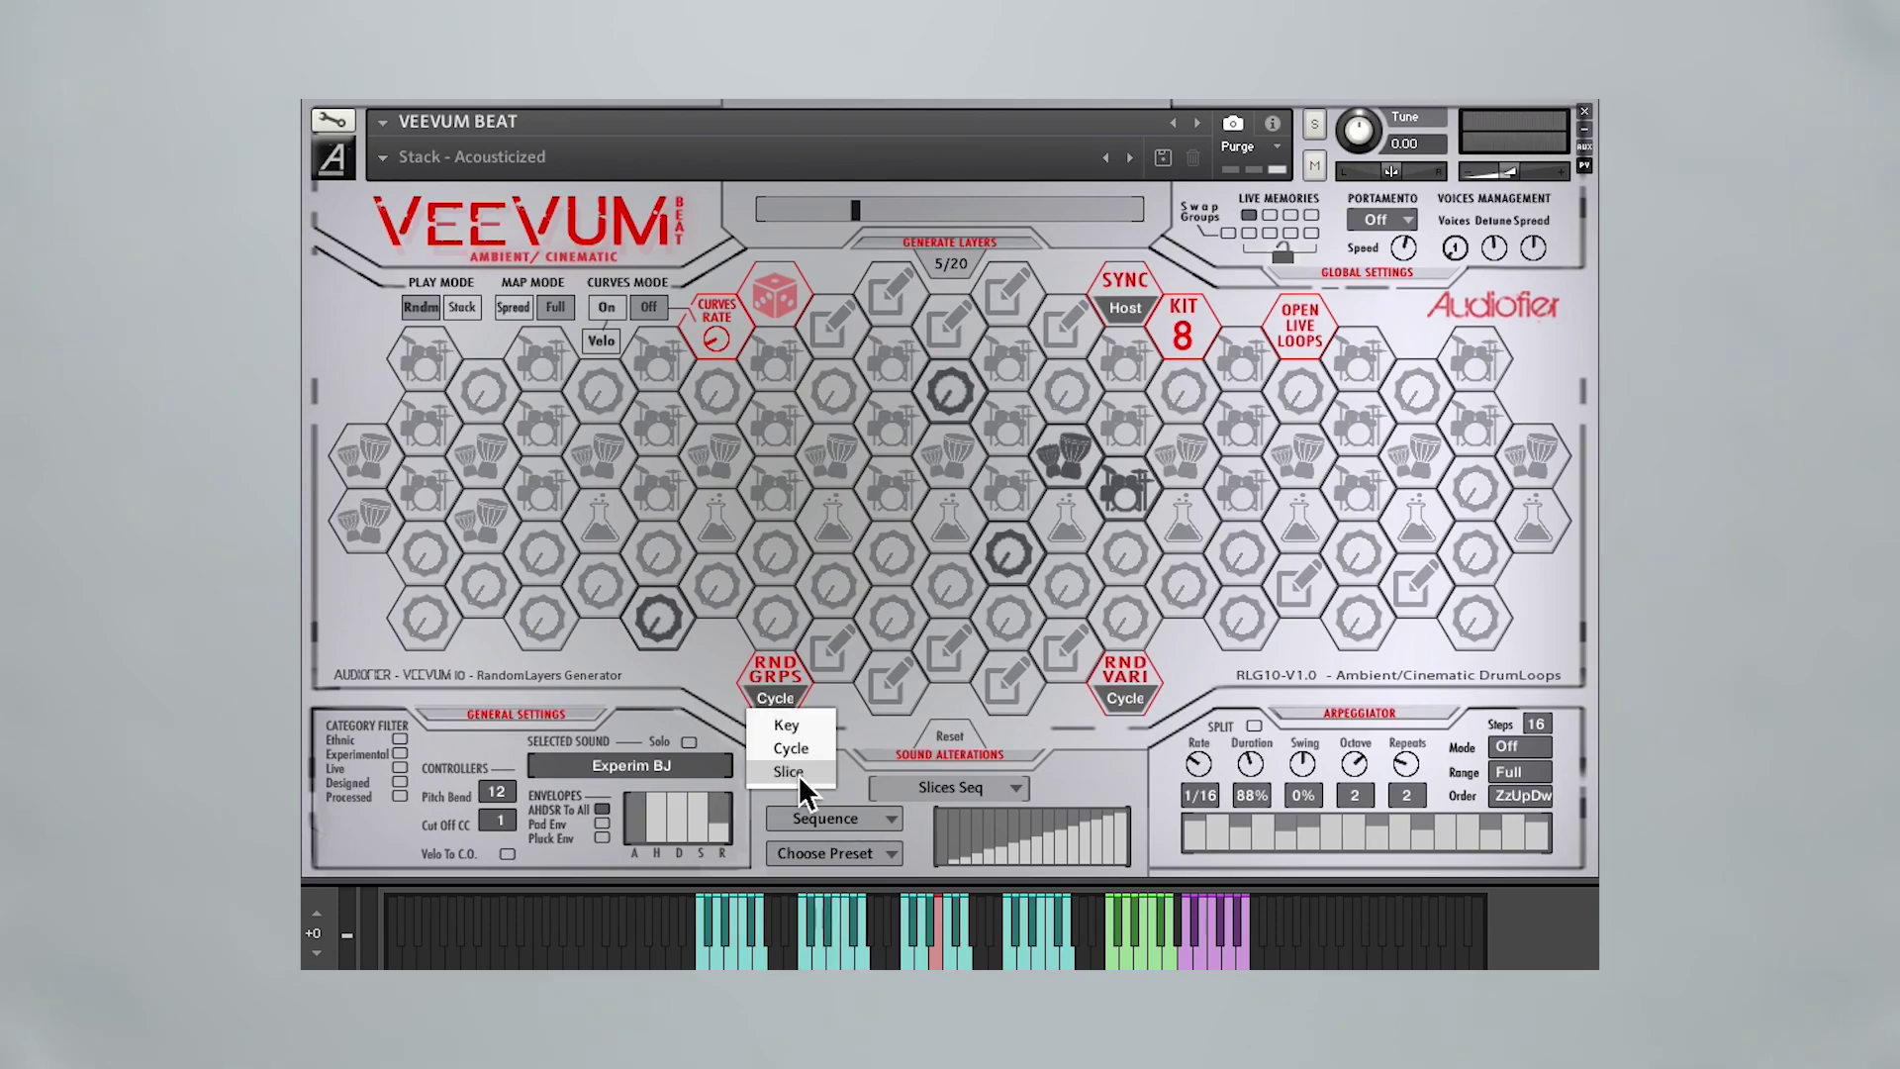
pyautogui.click(789, 772)
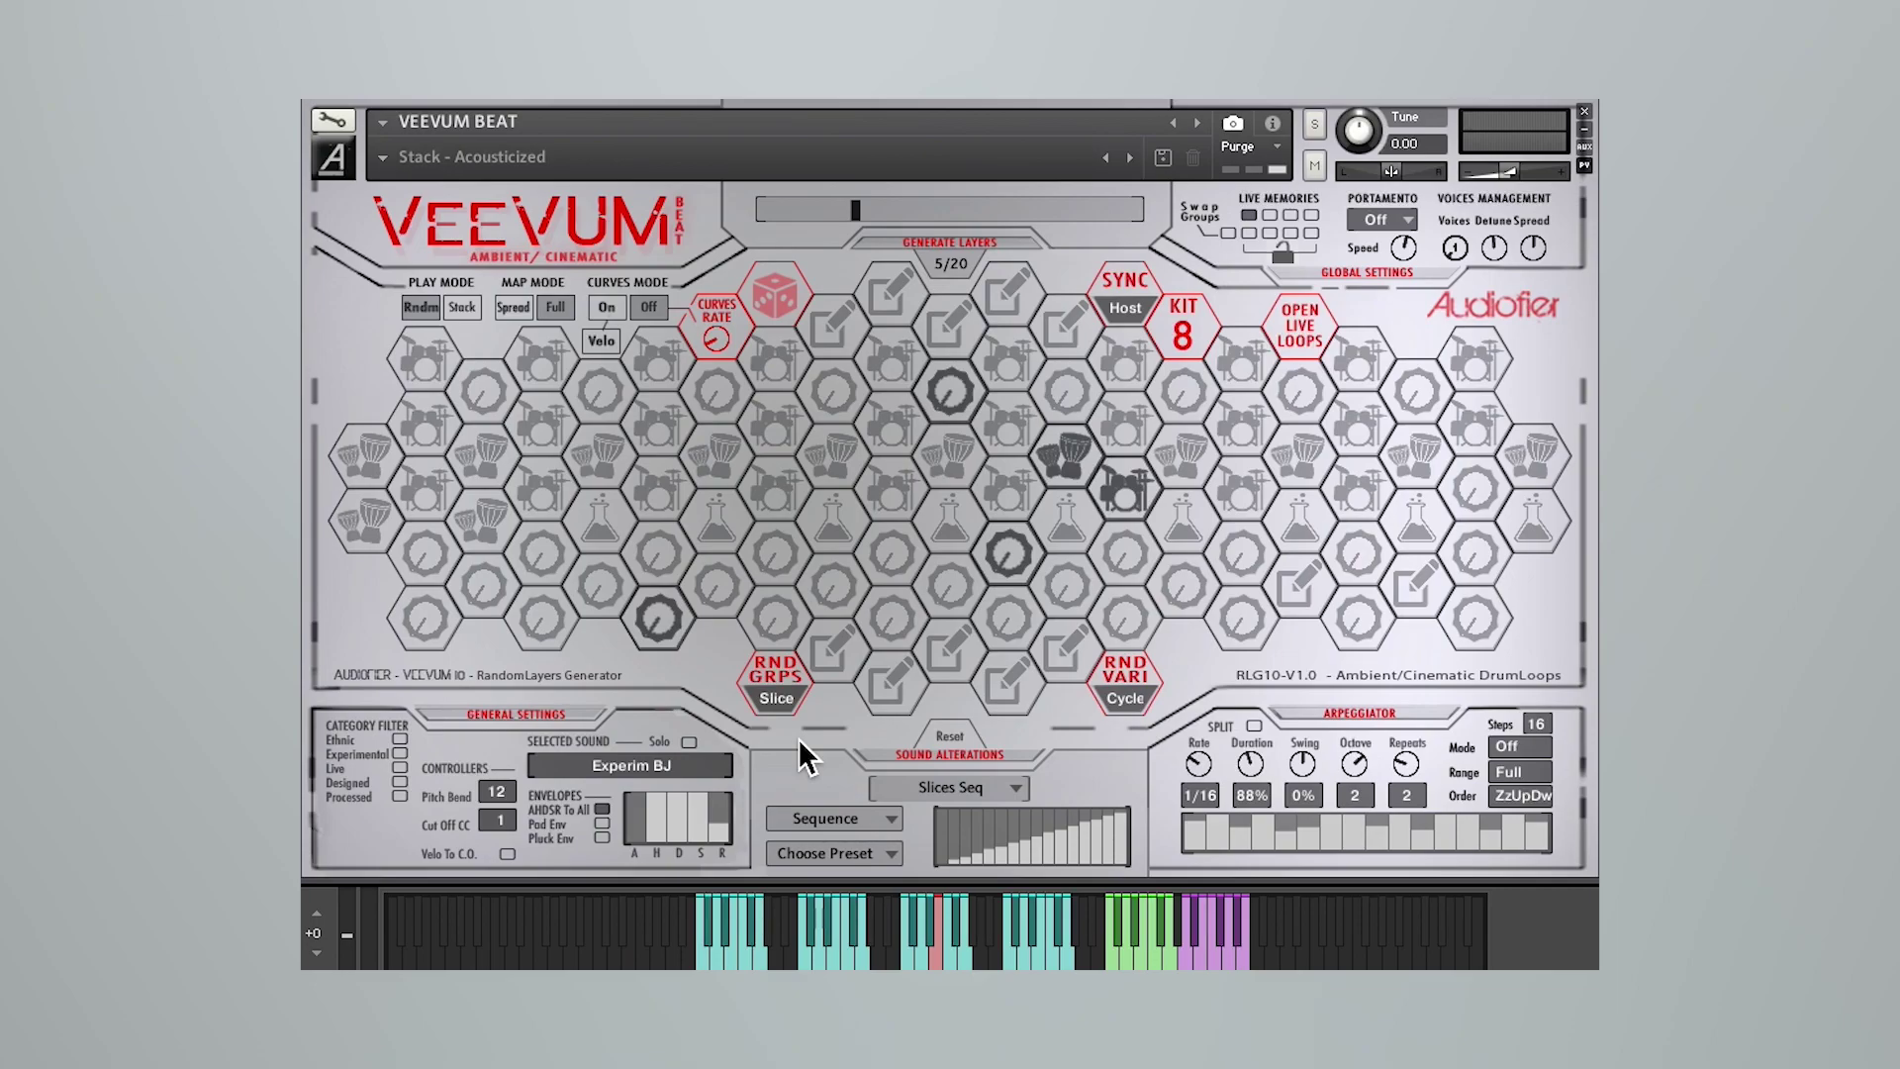
# - Select live memory 8, set the RND VARI randomization to Slice and switch it to Off
pyautogui.click(1311, 235)
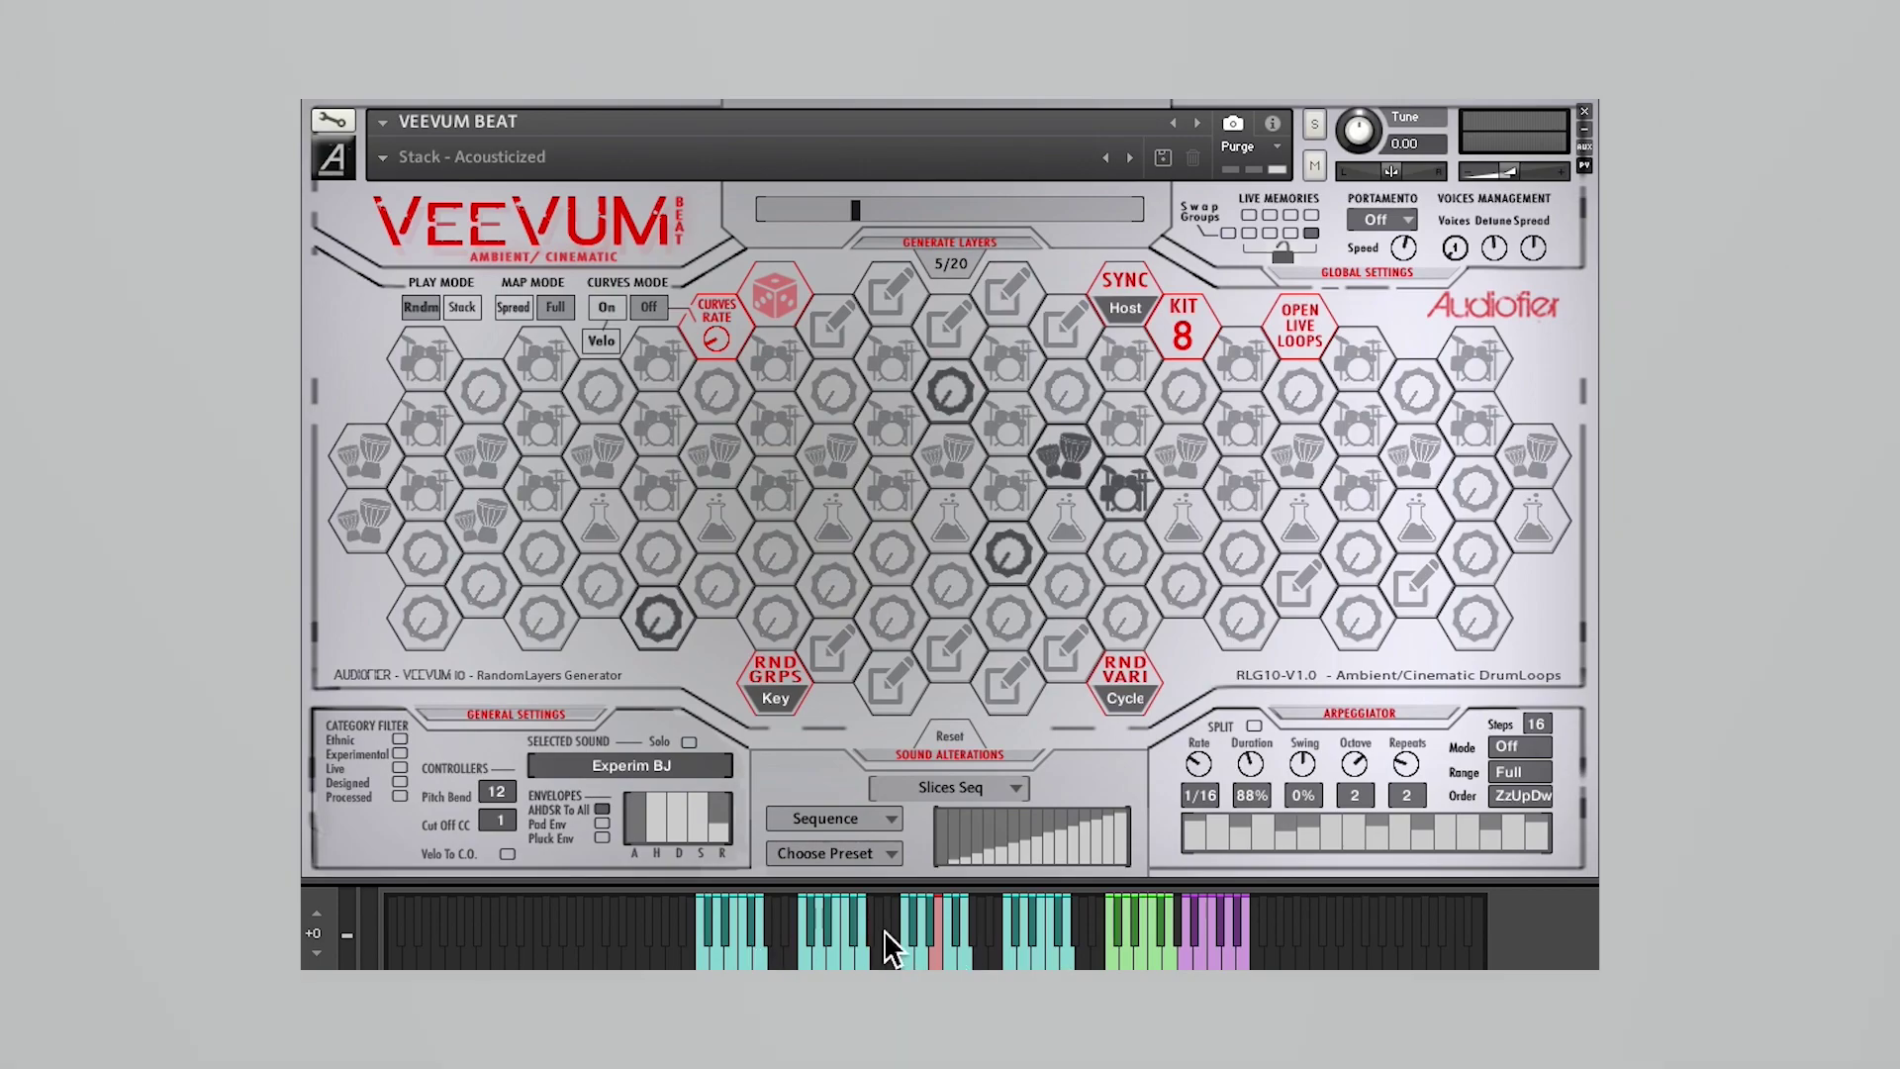
pyautogui.click(1127, 699)
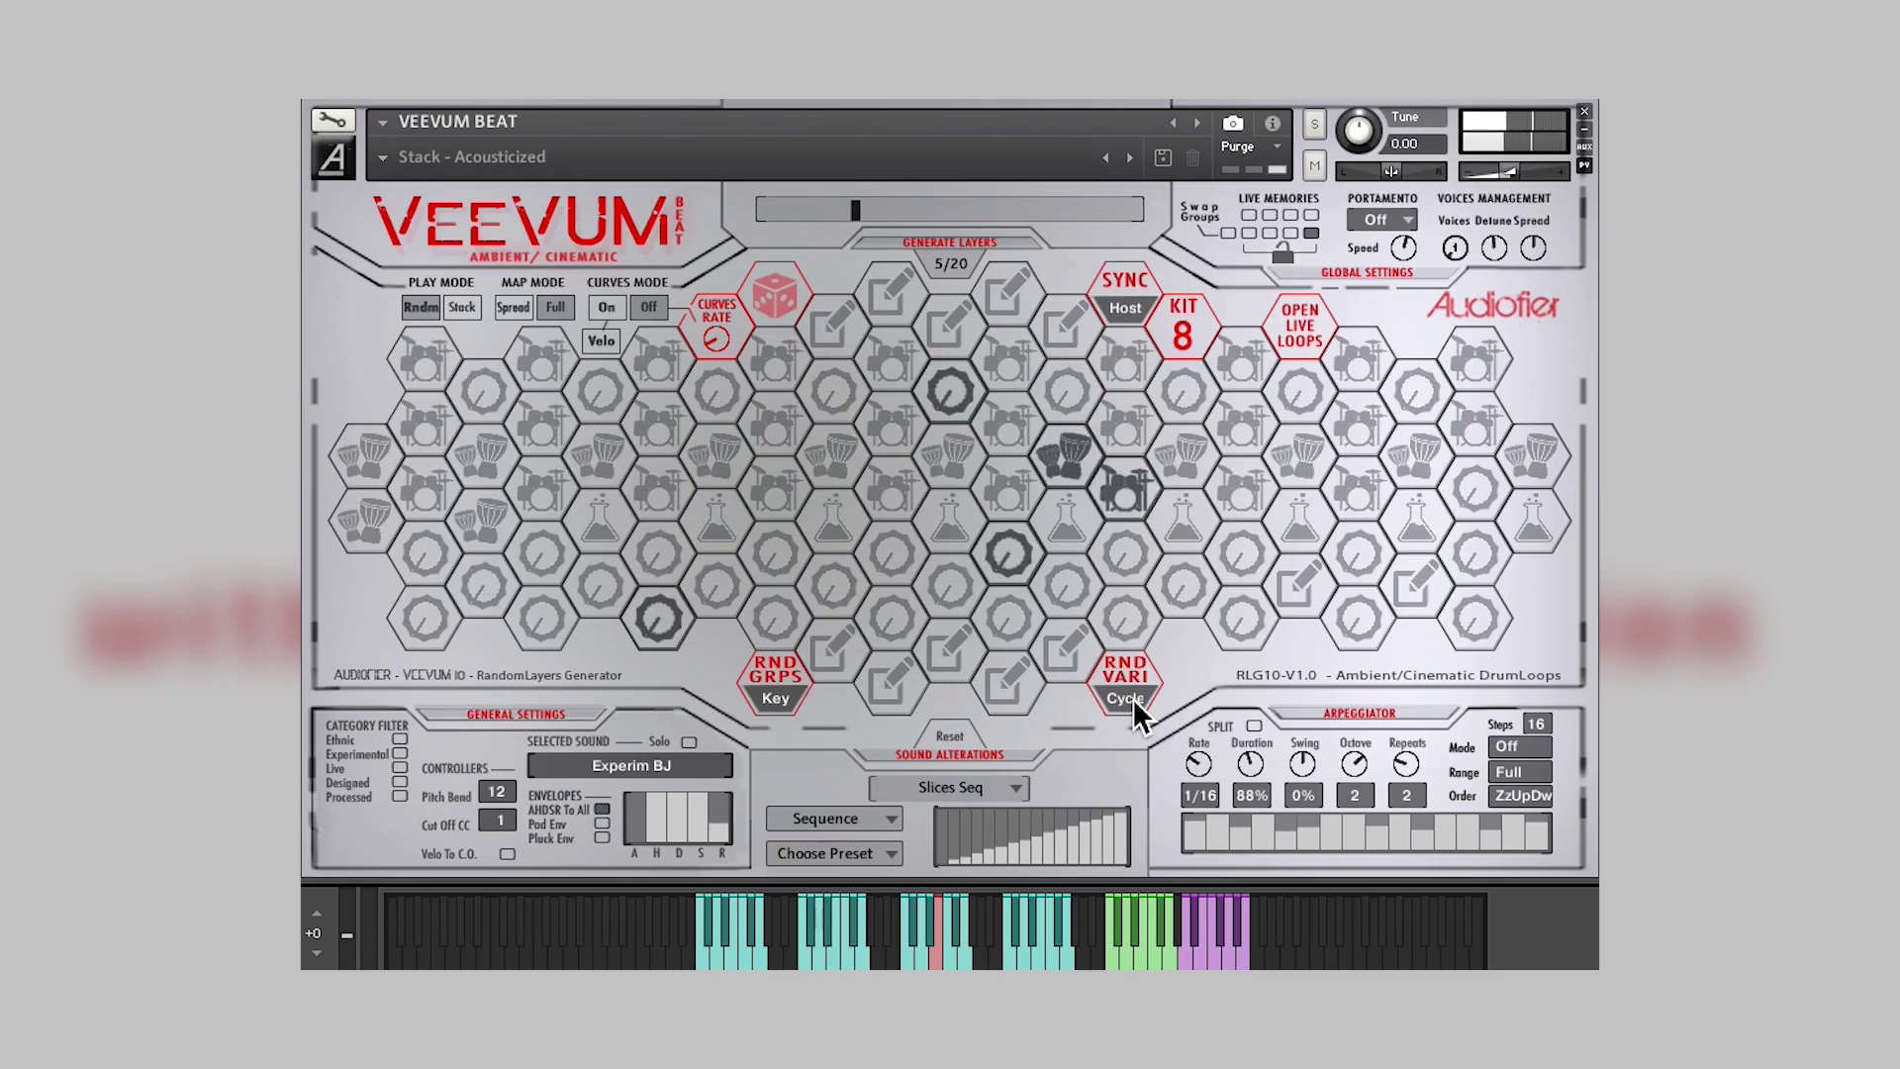
pyautogui.click(1125, 697)
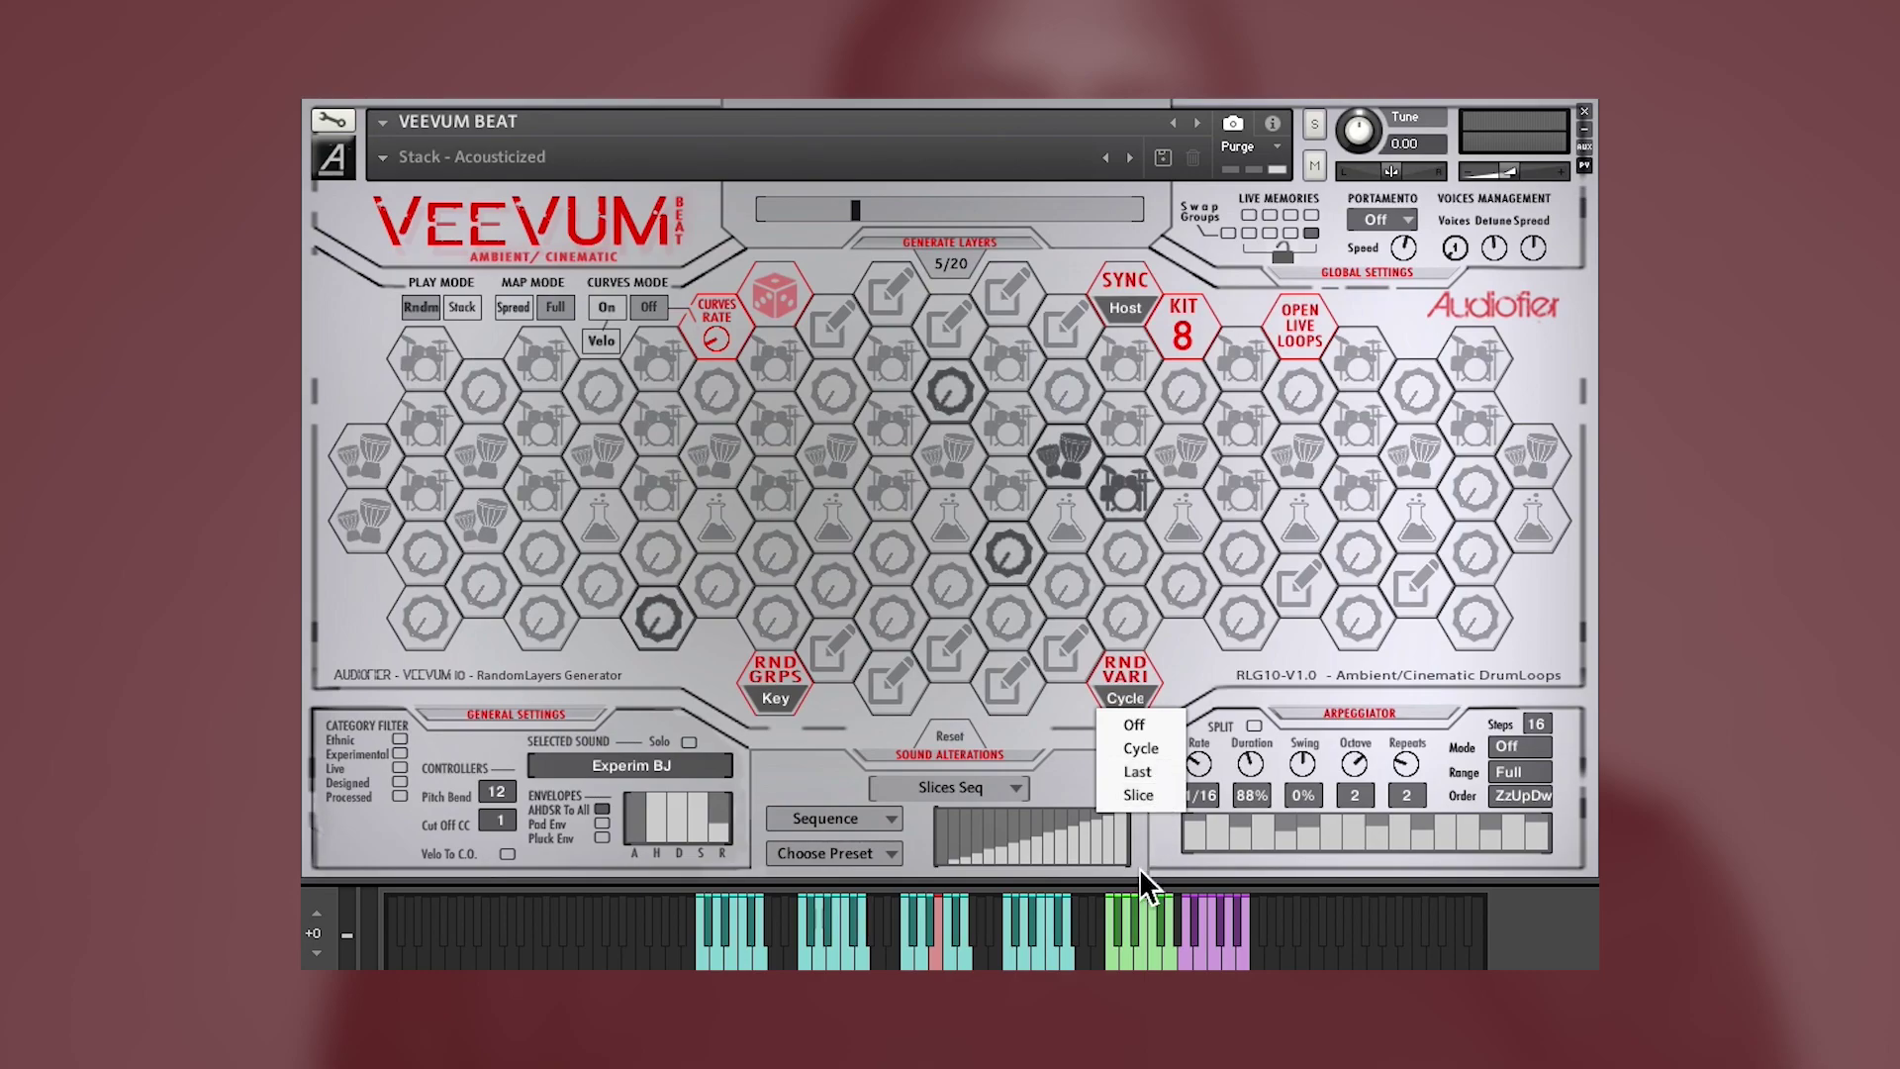
pyautogui.click(1143, 795)
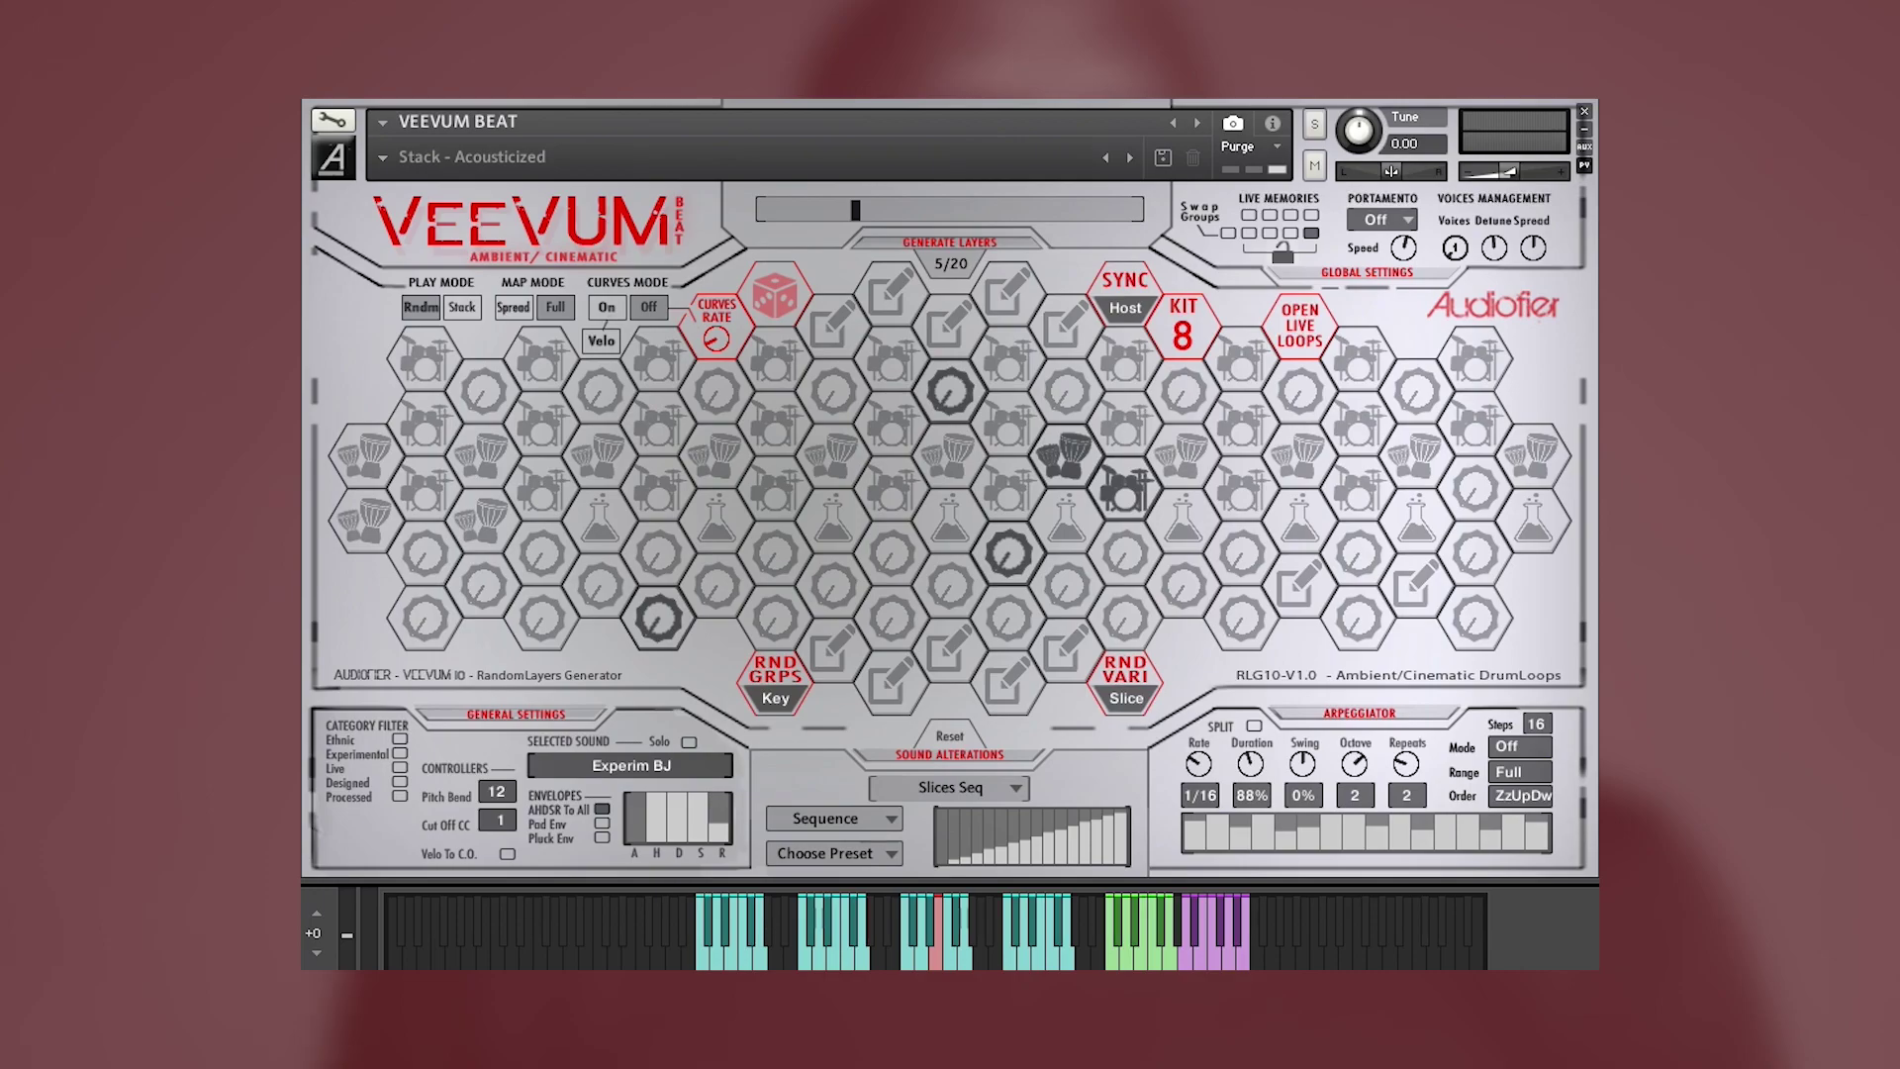
pyautogui.click(1125, 698)
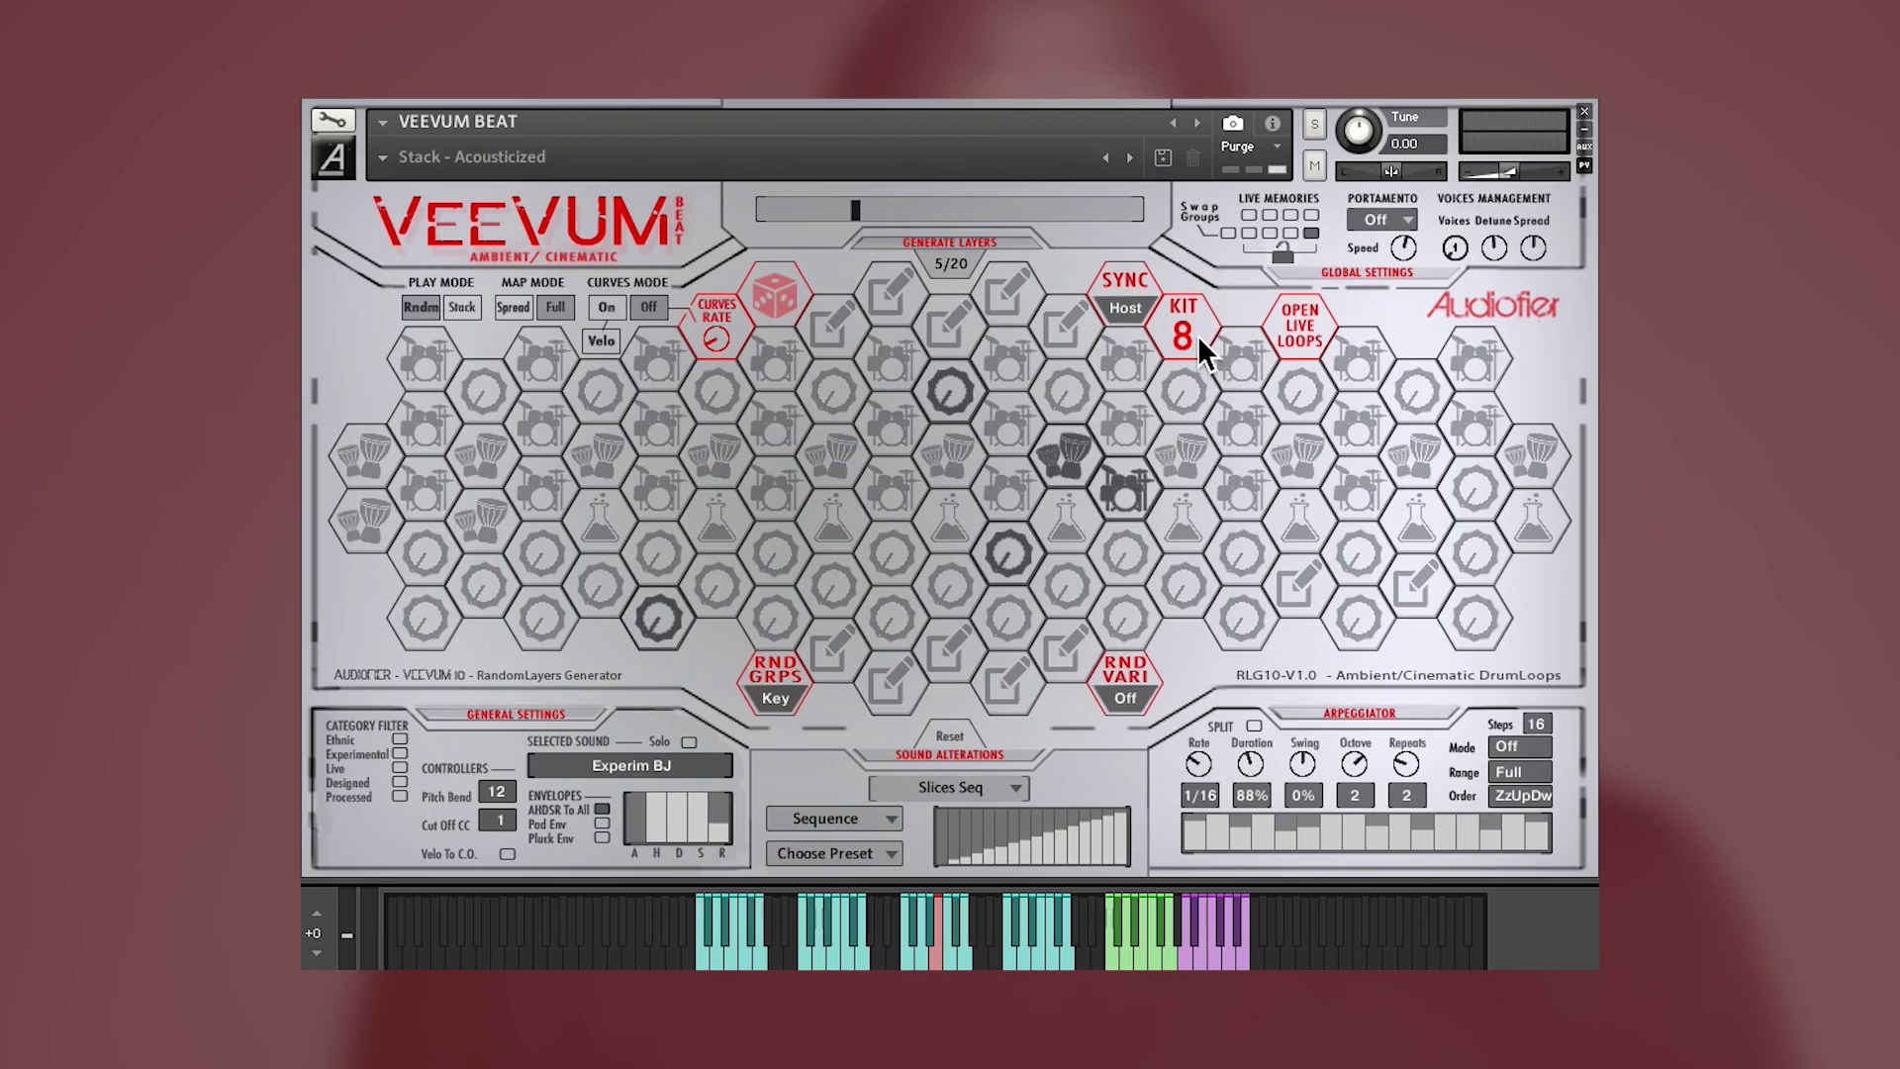
# - Audition kits 8, 4 and 9 with the lowest key of the green zone, and return to kit 8
pyautogui.click(1116, 965)
pyautogui.click(1184, 343)
pyautogui.moveTo(1185, 343)
pyautogui.mouseDown()
pyautogui.moveTo(1186, 371)
pyautogui.moveTo(1156, 341)
pyautogui.moveTo(1174, 332)
pyautogui.moveTo(1163, 347)
pyautogui.mouseUp()
pyautogui.click(1120, 953)
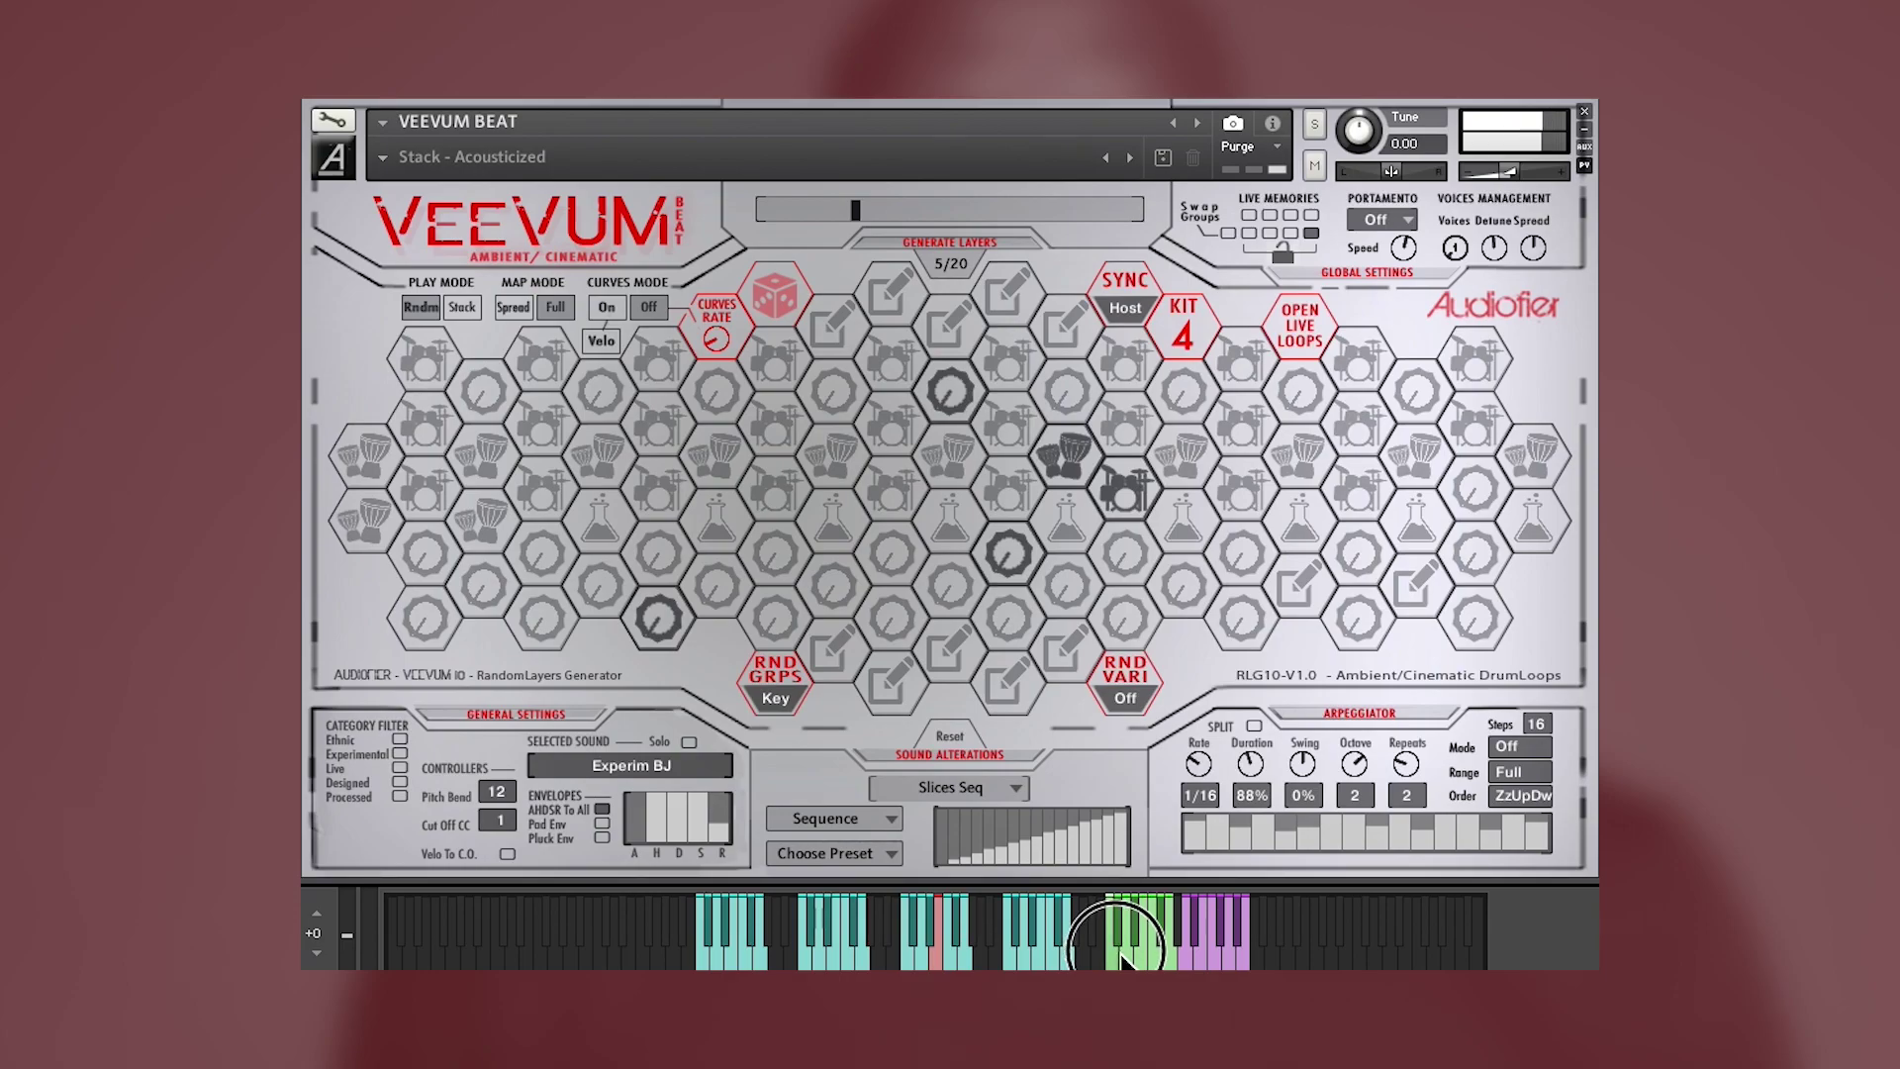
pyautogui.moveTo(1210, 368); pyautogui.dragTo(1217, 342)
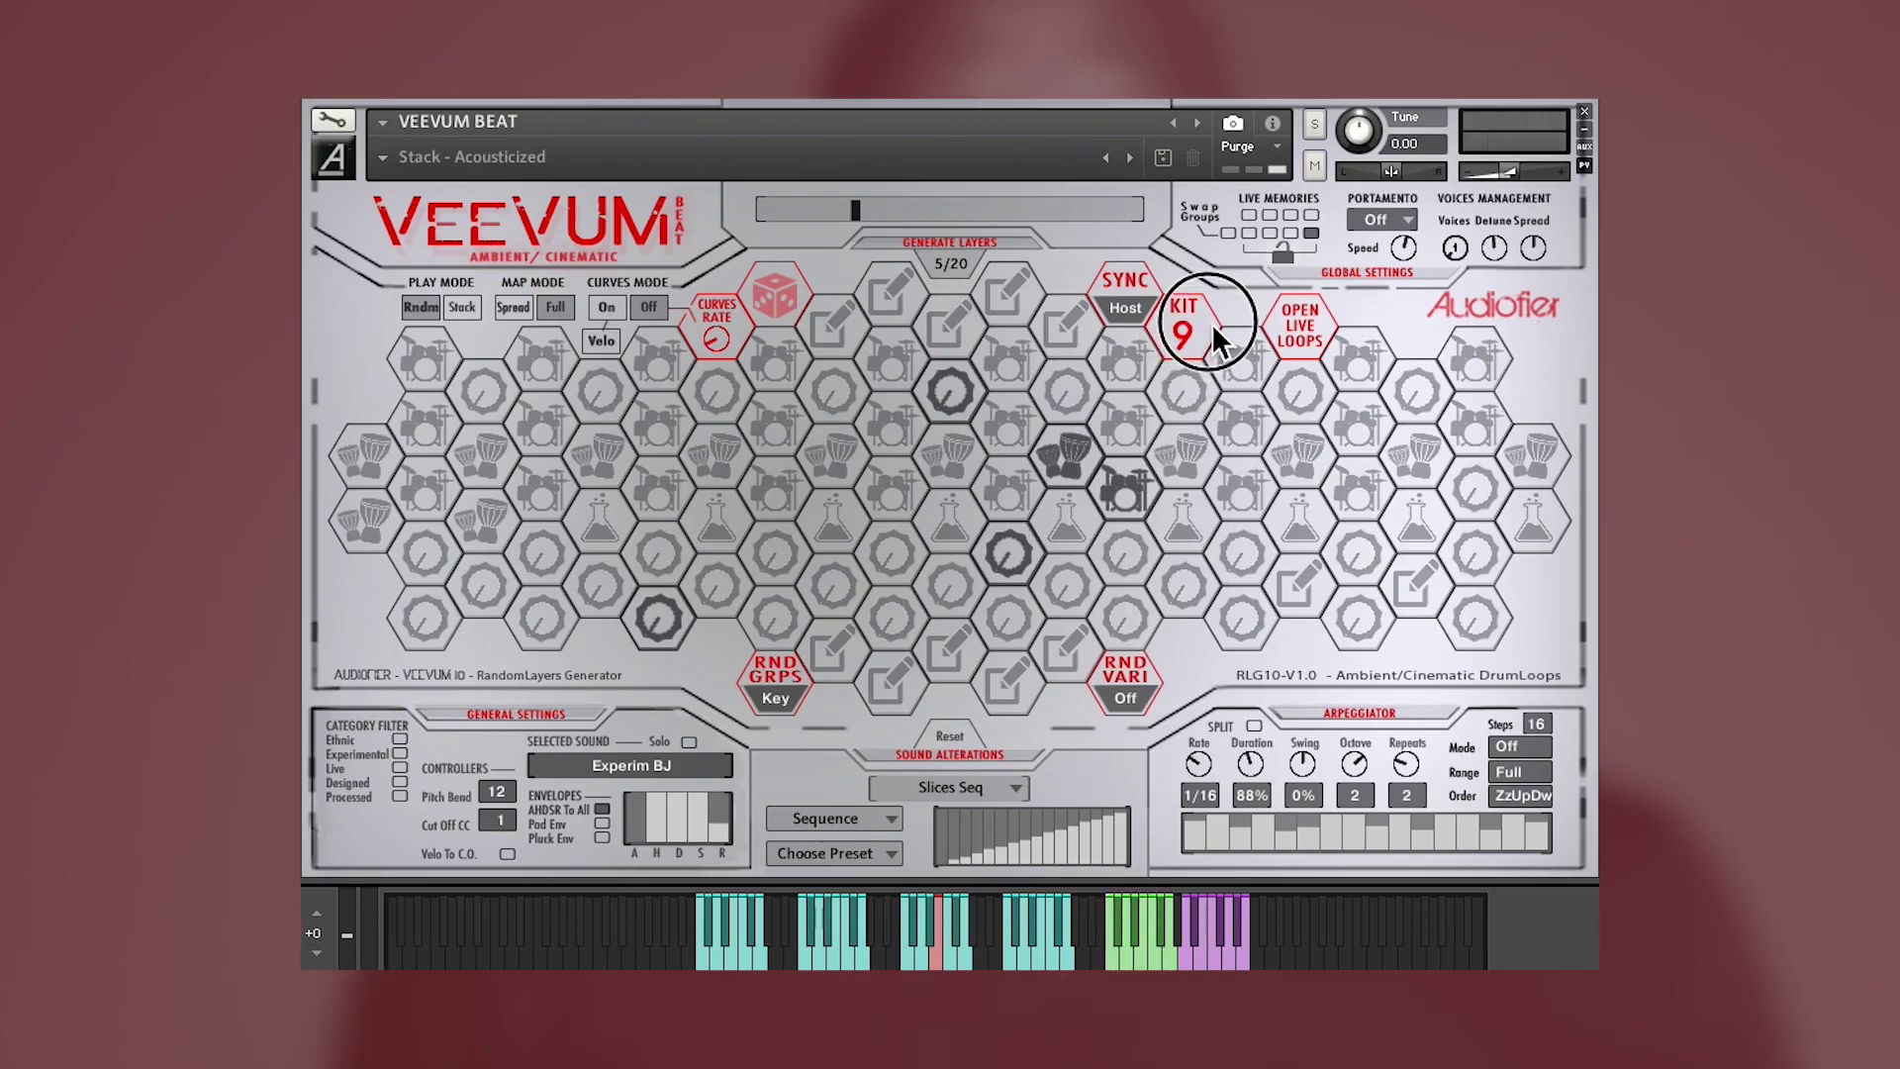
pyautogui.click(1119, 953)
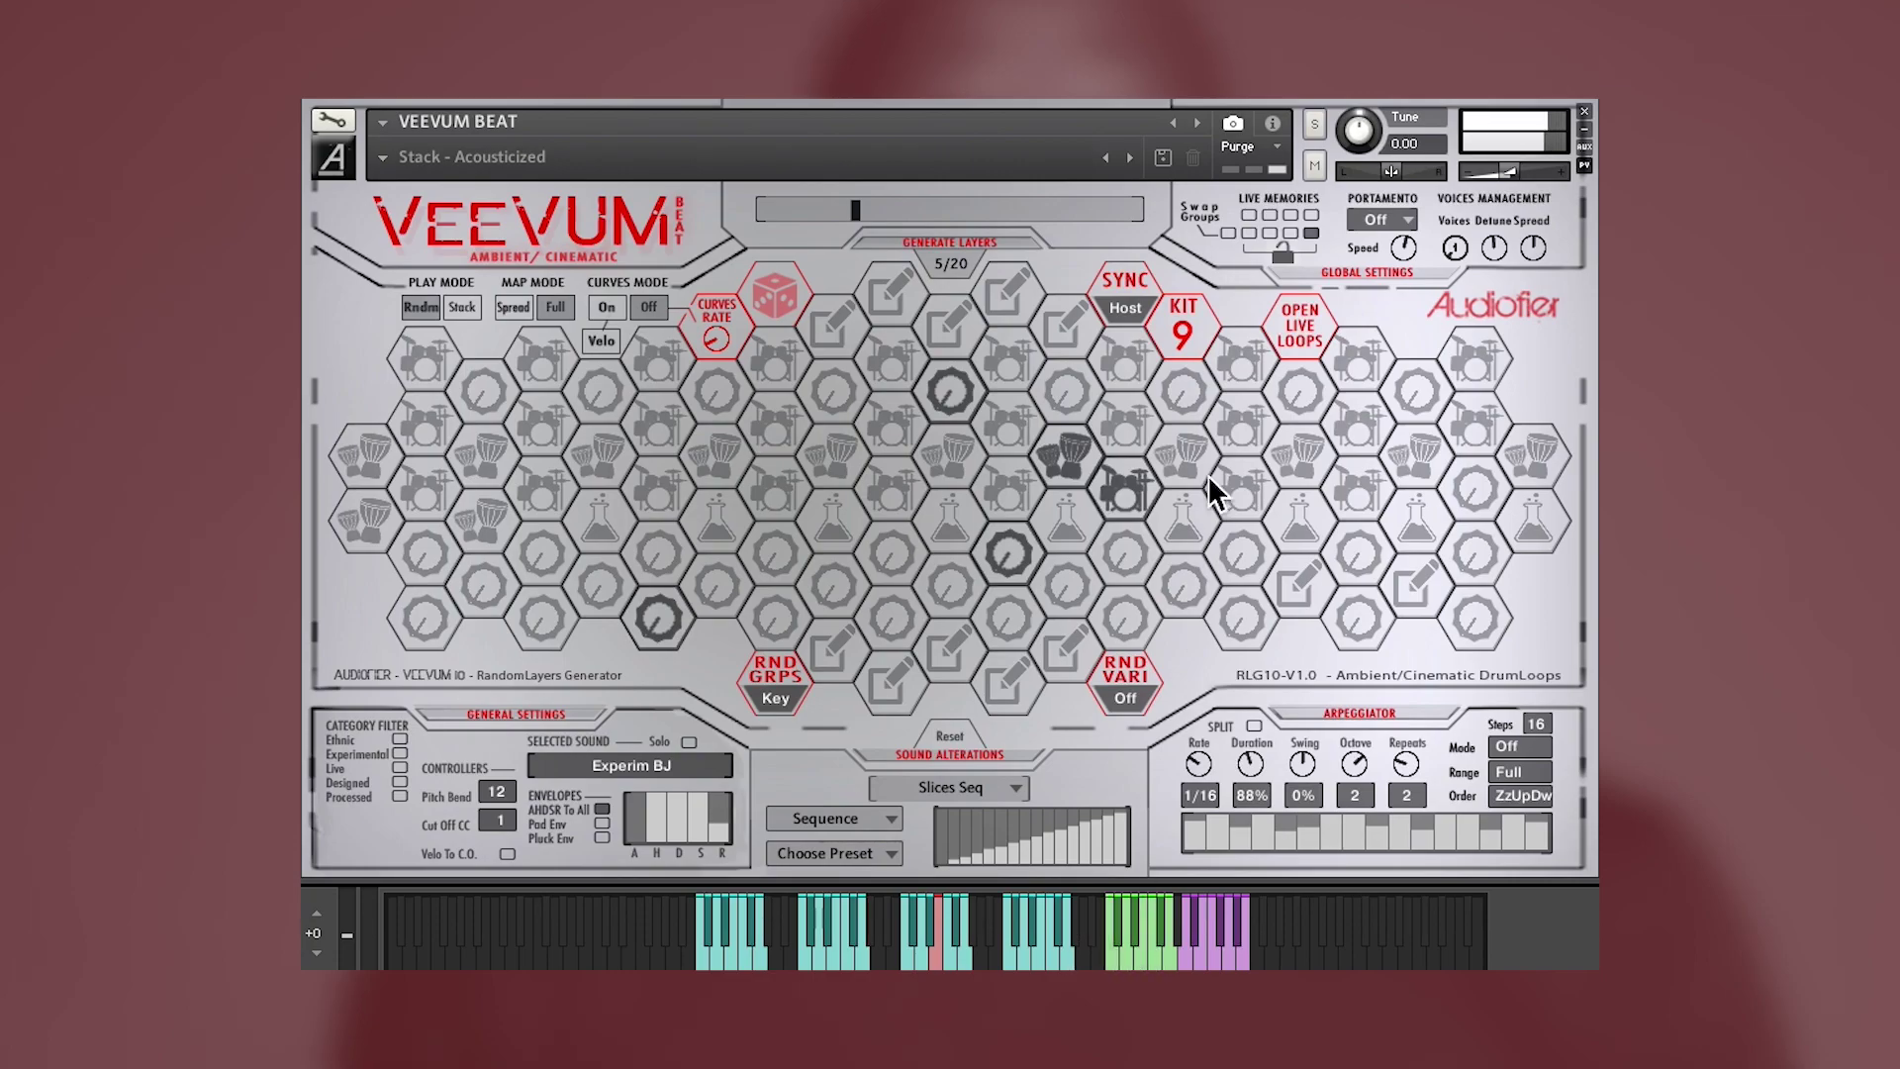
pyautogui.moveTo(1185, 351); pyautogui.dragTo(1193, 382)
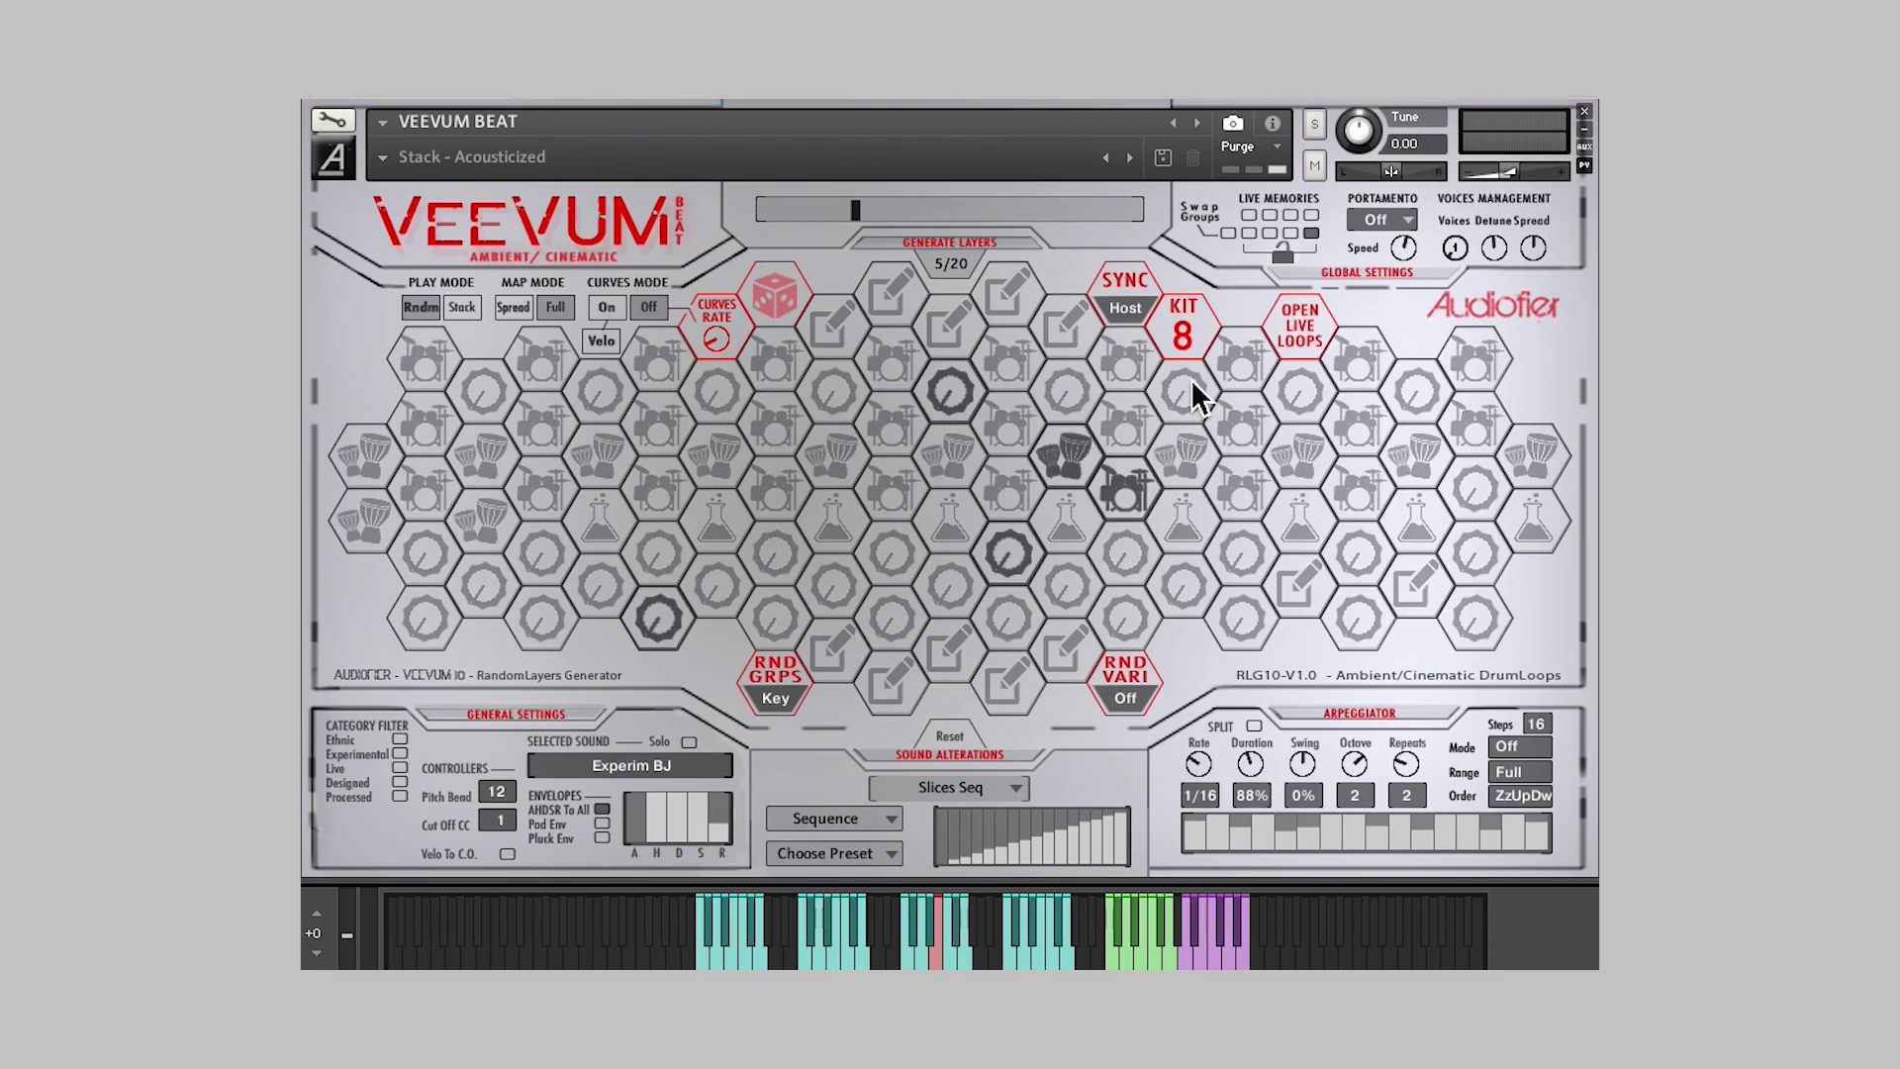
# - Set the play mode to Stack and the map mode to Spread
pyautogui.click(462, 307)
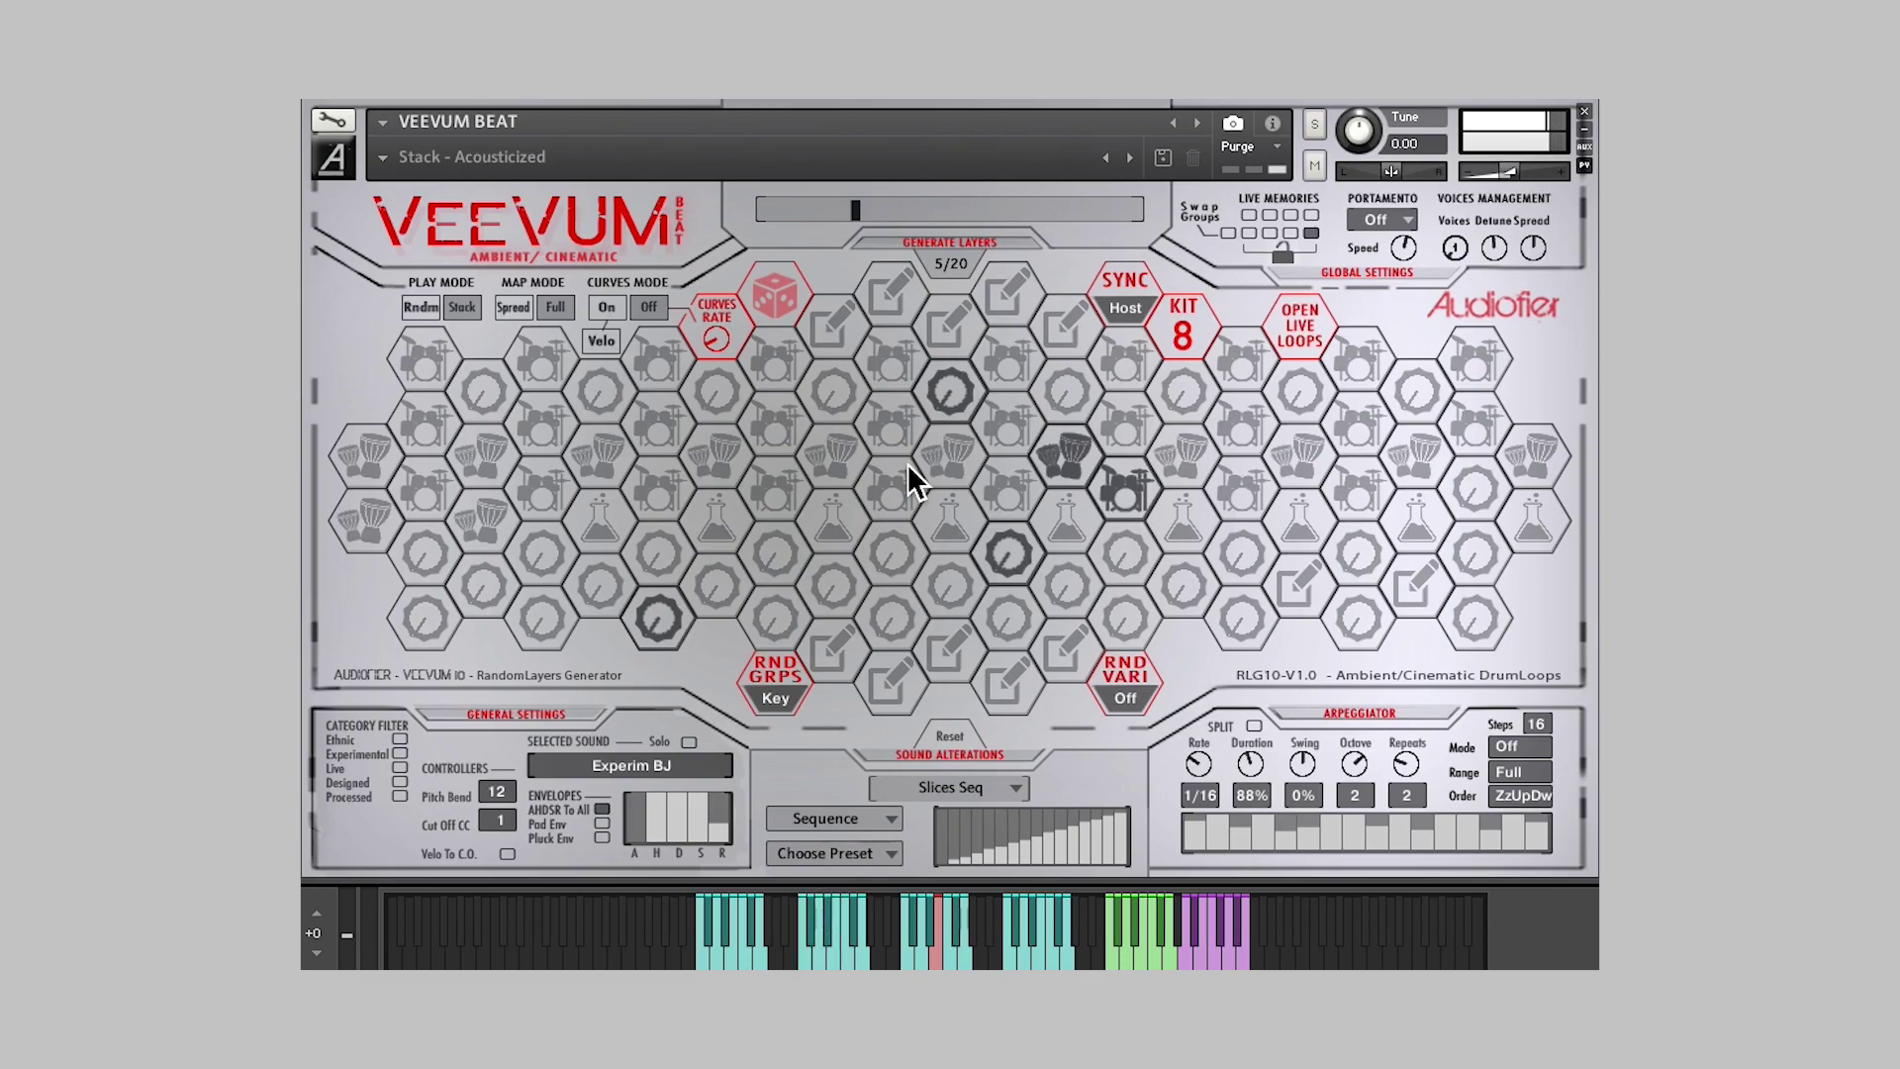
pyautogui.click(514, 309)
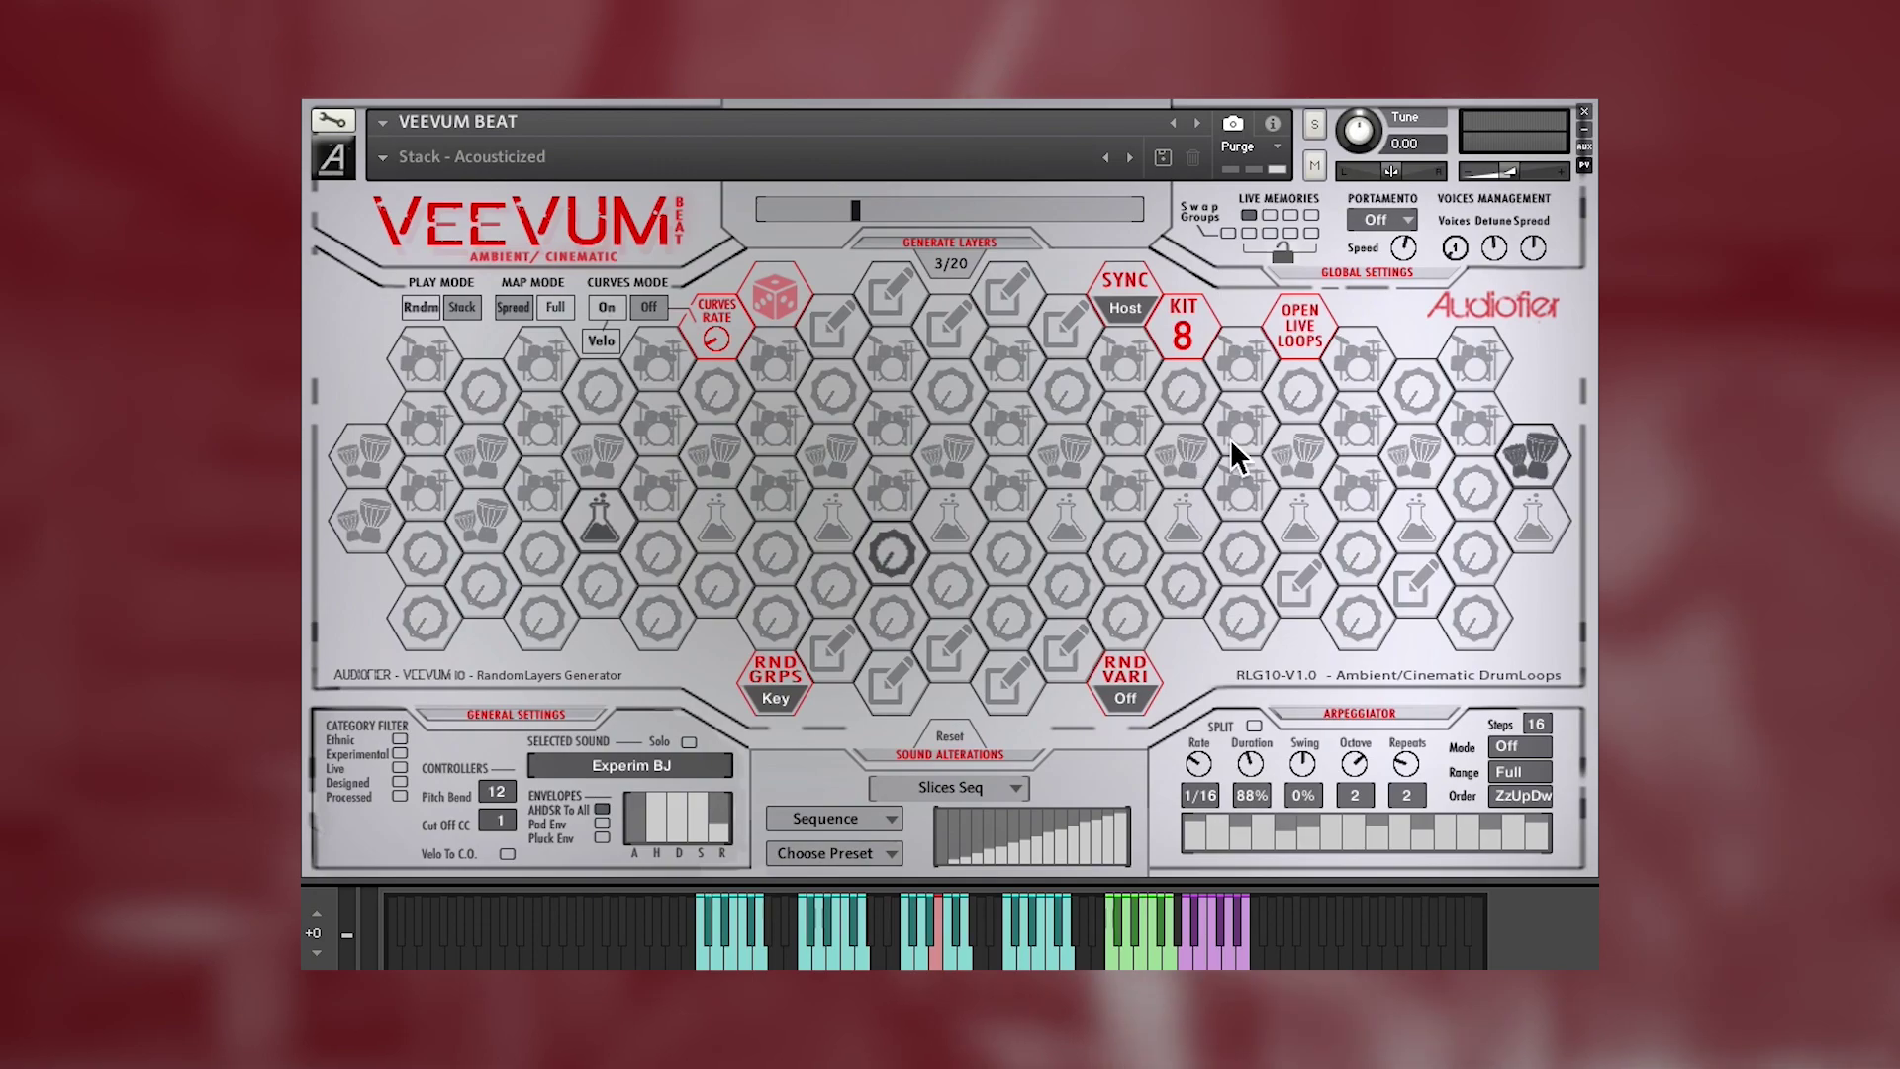
# - Add the Ethnic AX and Ethnic CF layers and deselect the two active non-ethnic layers
pyautogui.click(730, 474)
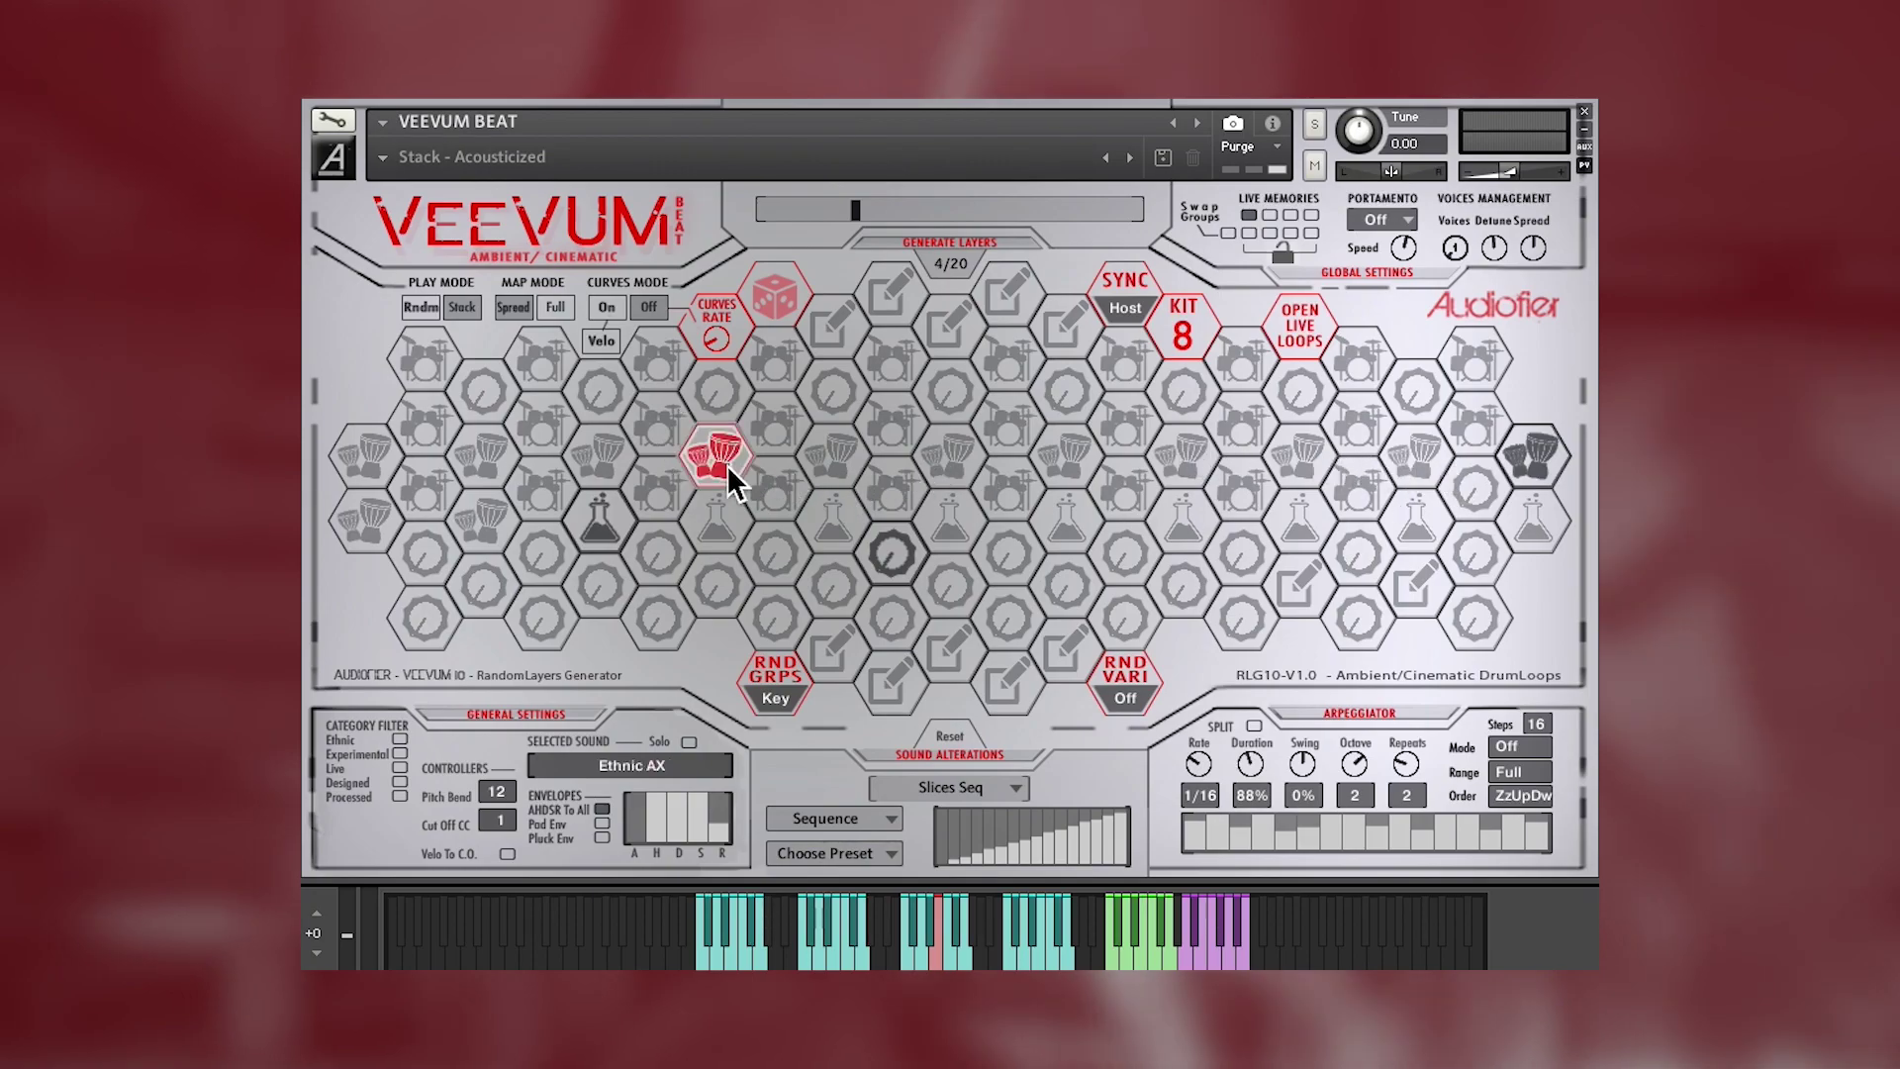
pyautogui.click(611, 530)
pyautogui.click(897, 560)
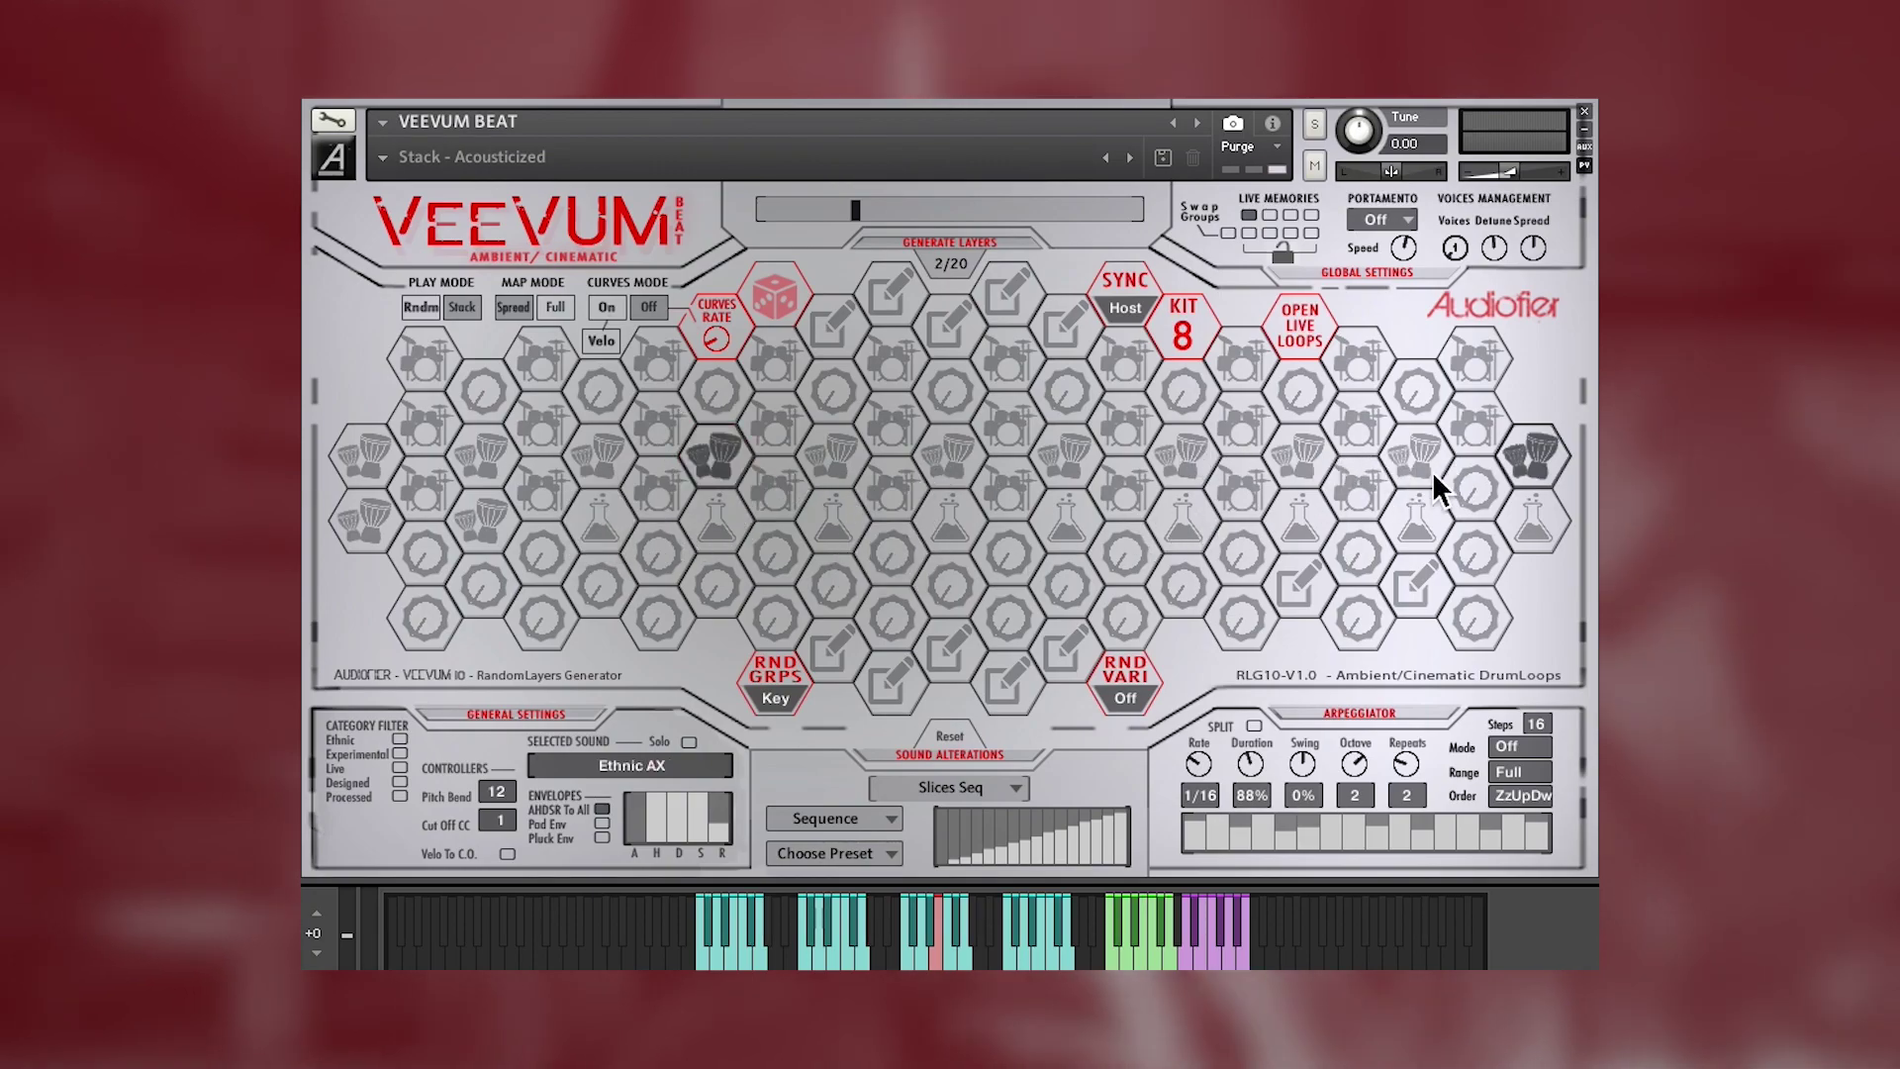
pyautogui.click(1303, 463)
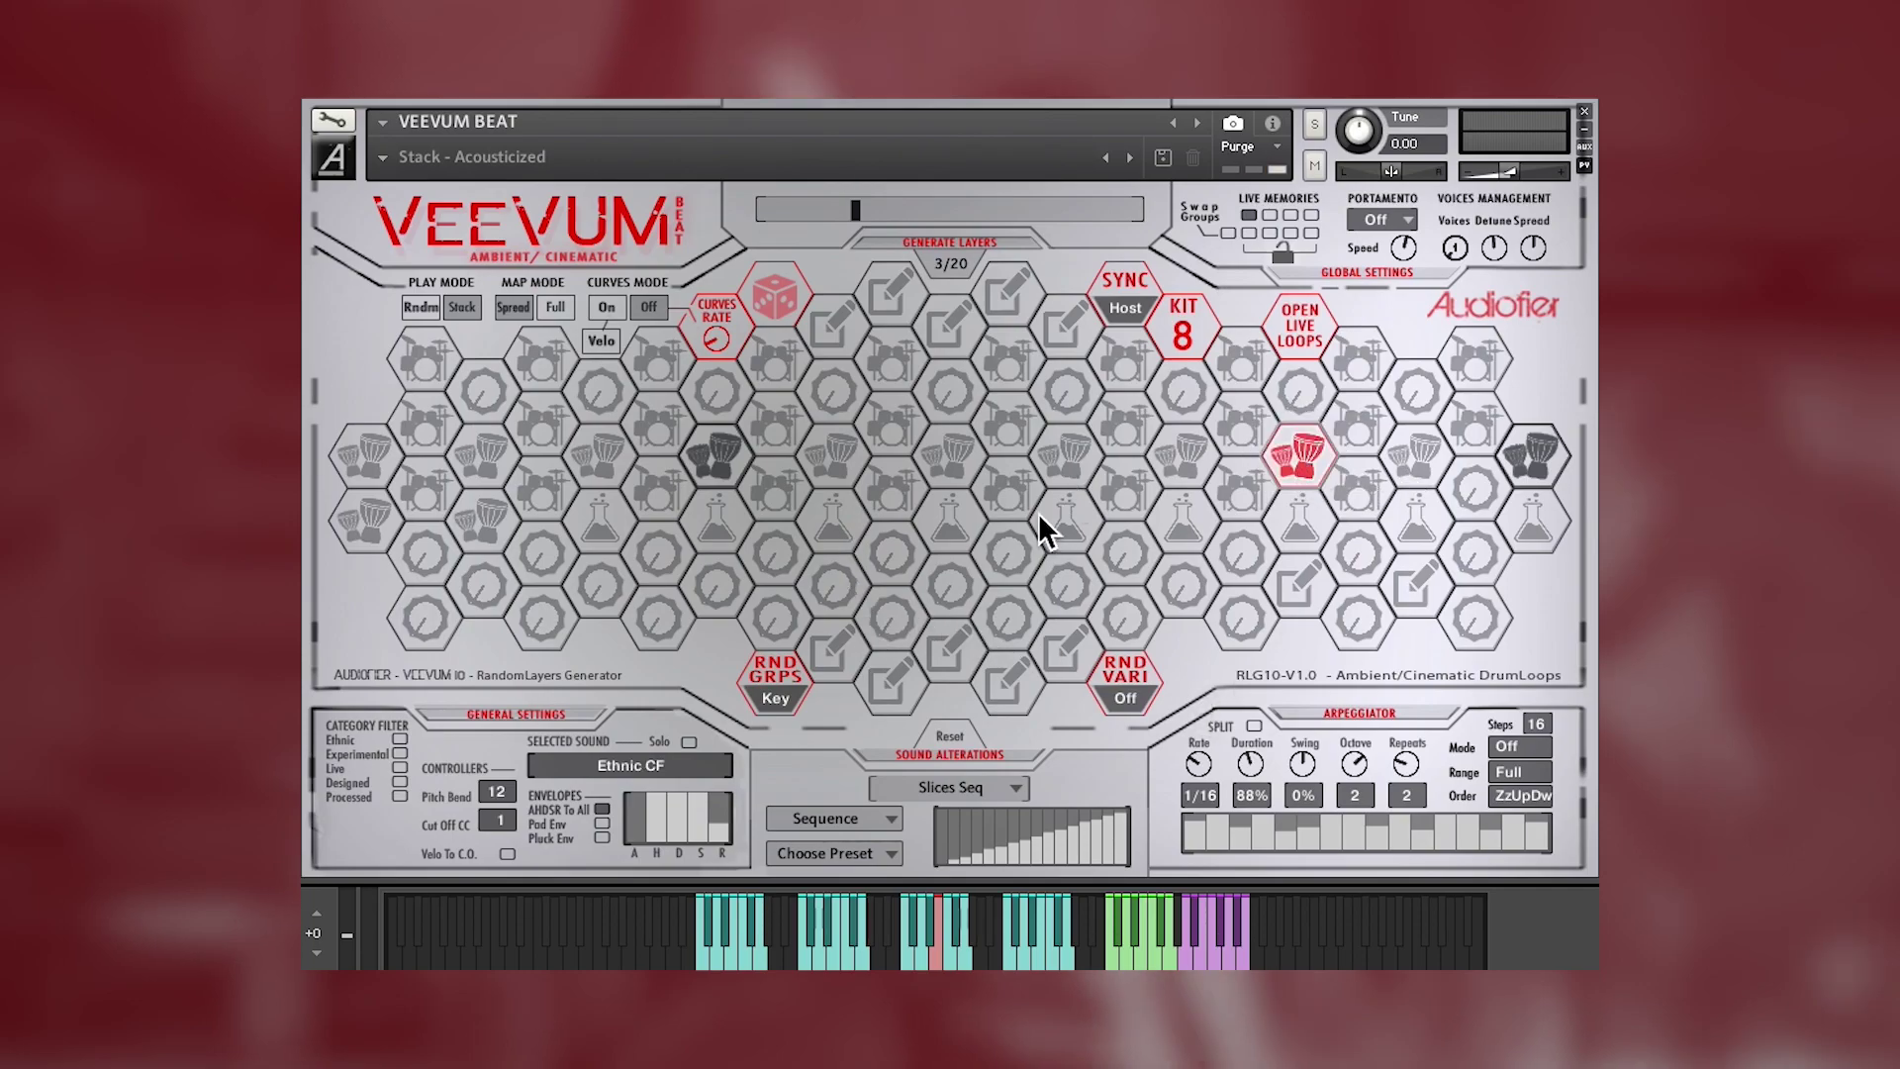
# - Filter the layers by the Live, Experimental and Ethnic categories, clear the filter and add the Ethnic AH layer
pyautogui.click(404, 797)
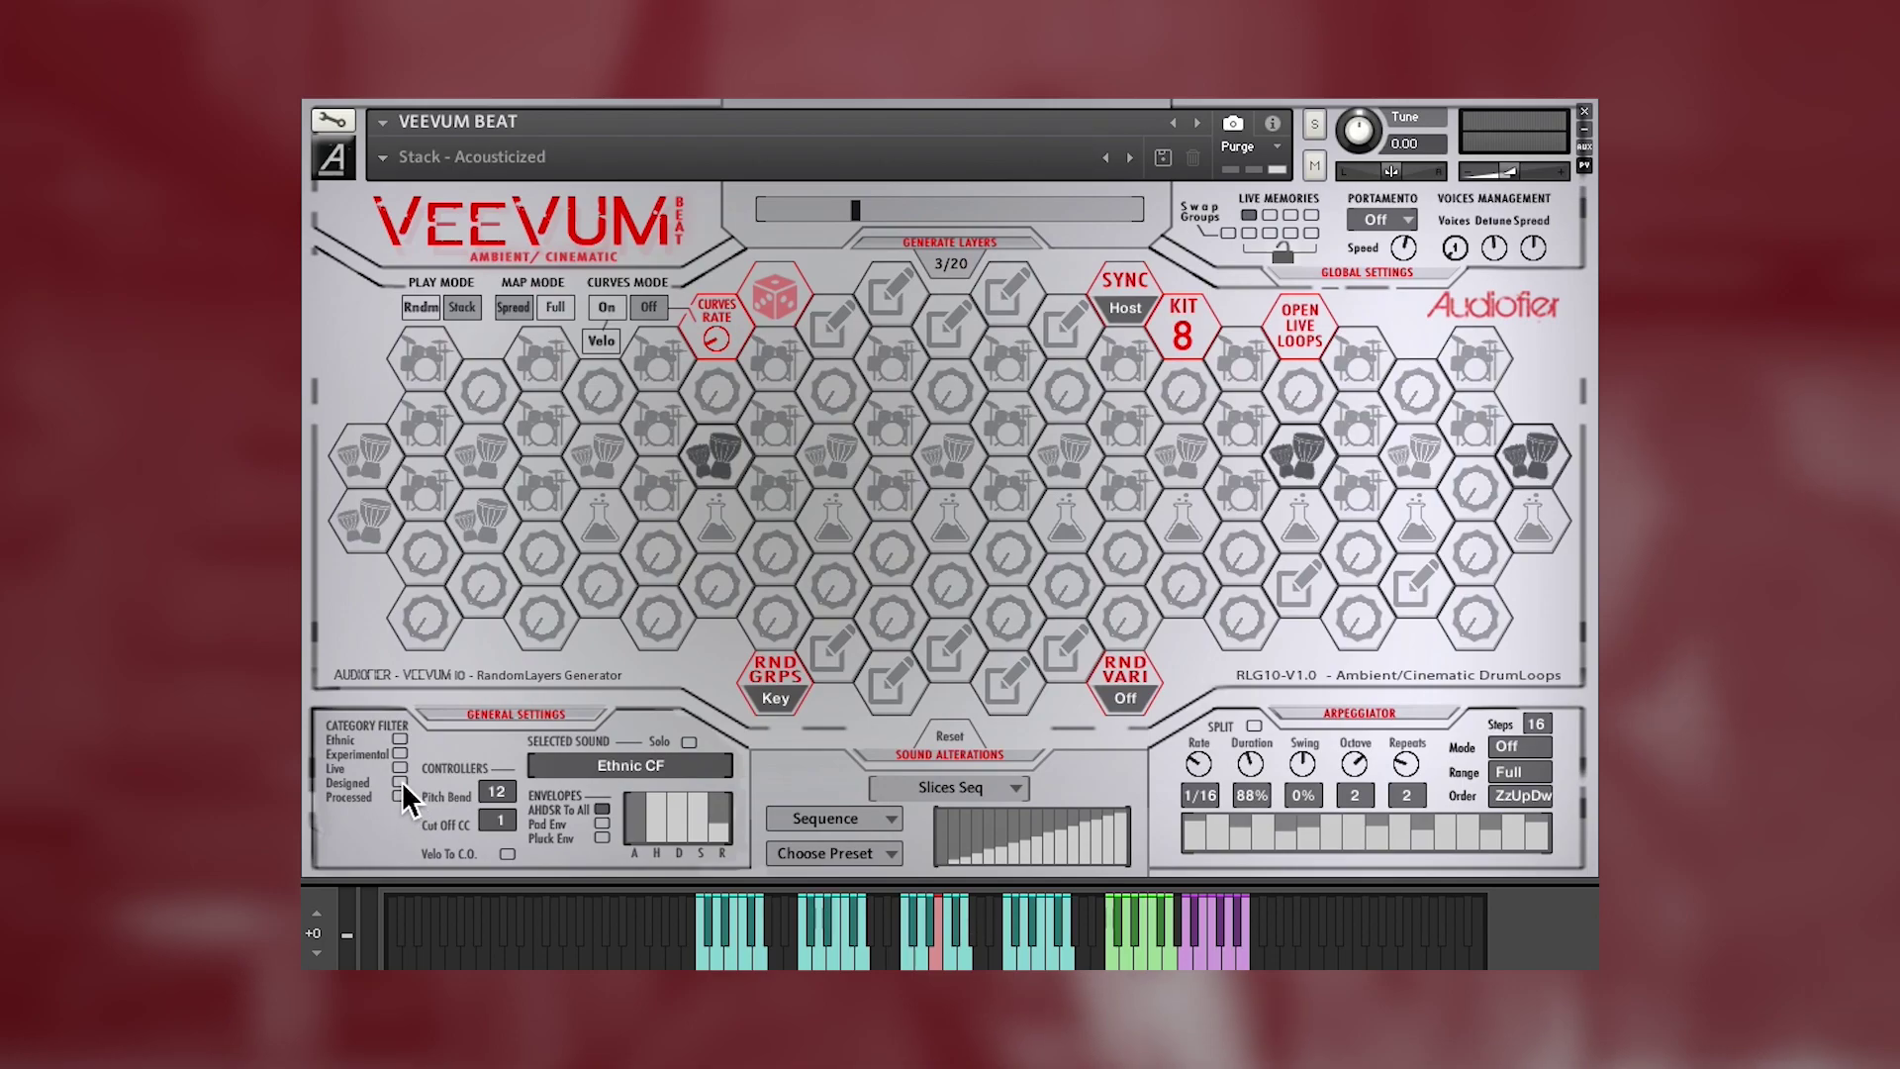
pyautogui.click(401, 769)
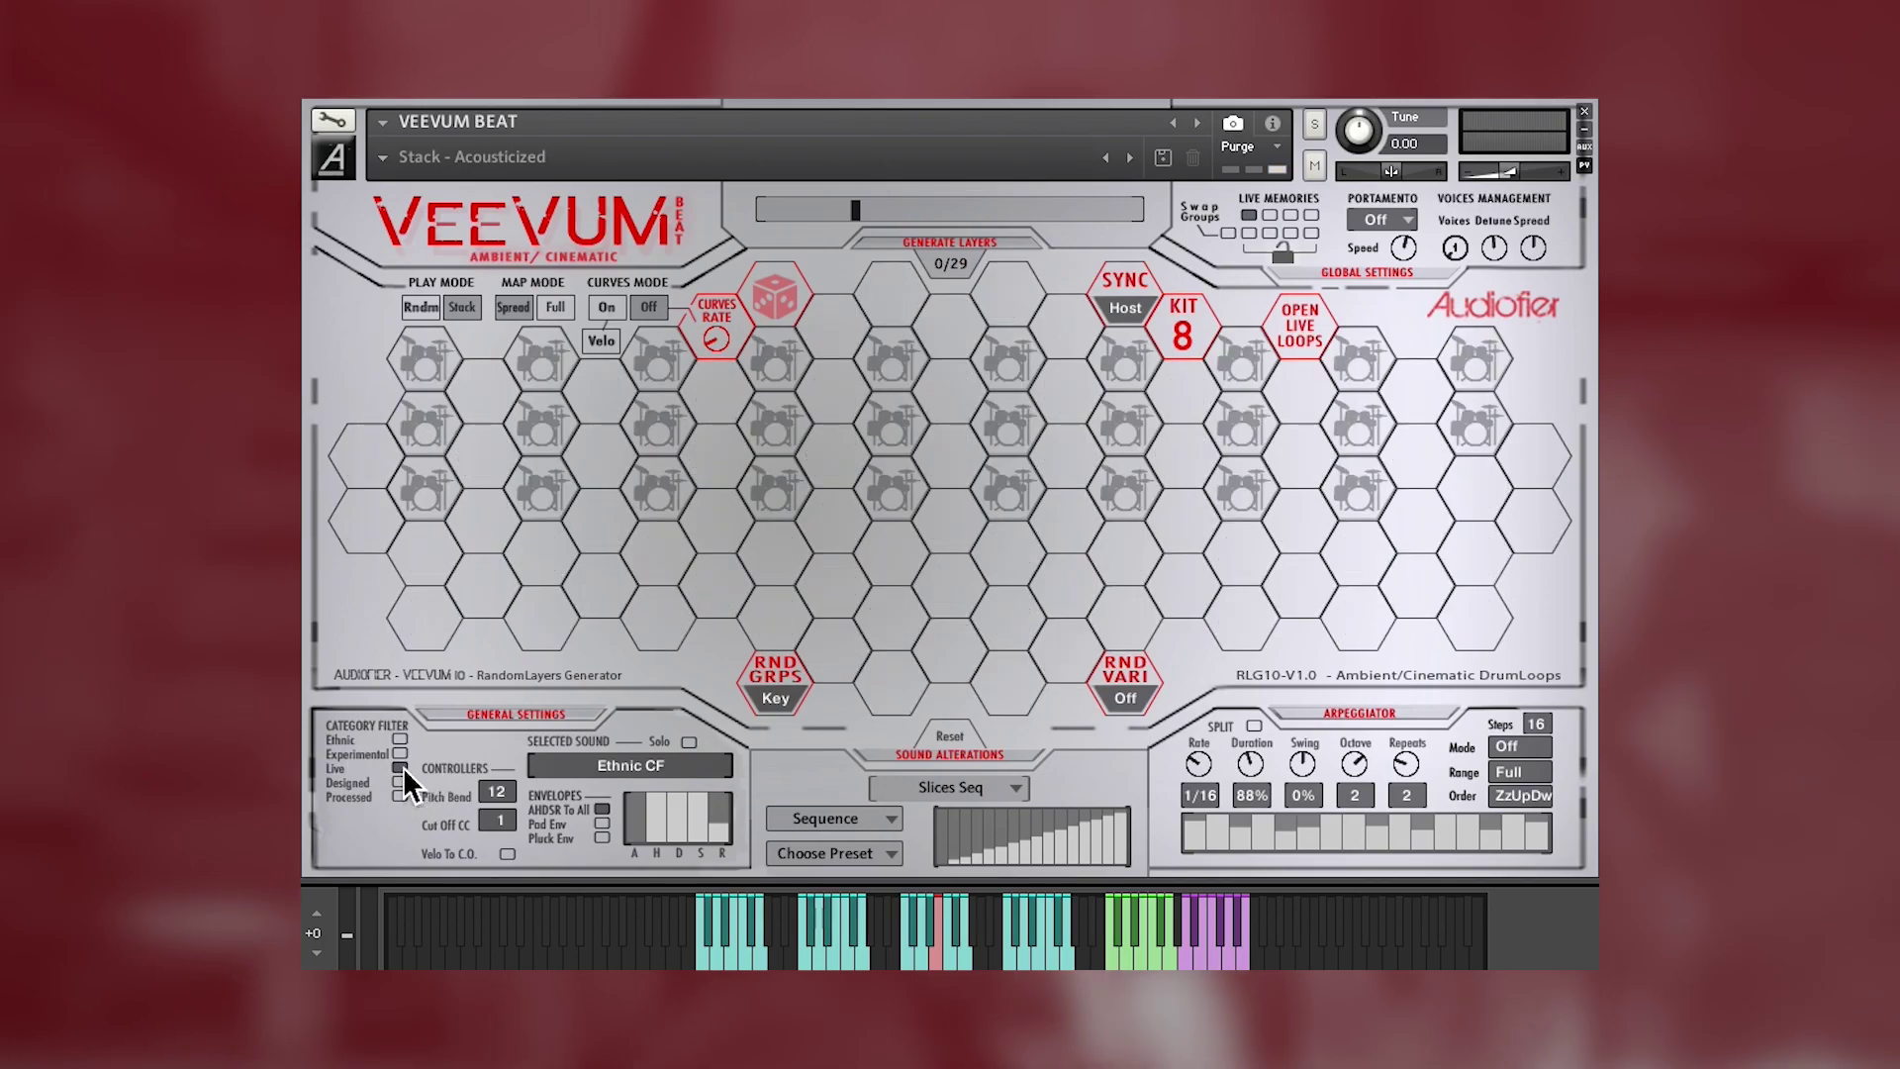
pyautogui.click(402, 752)
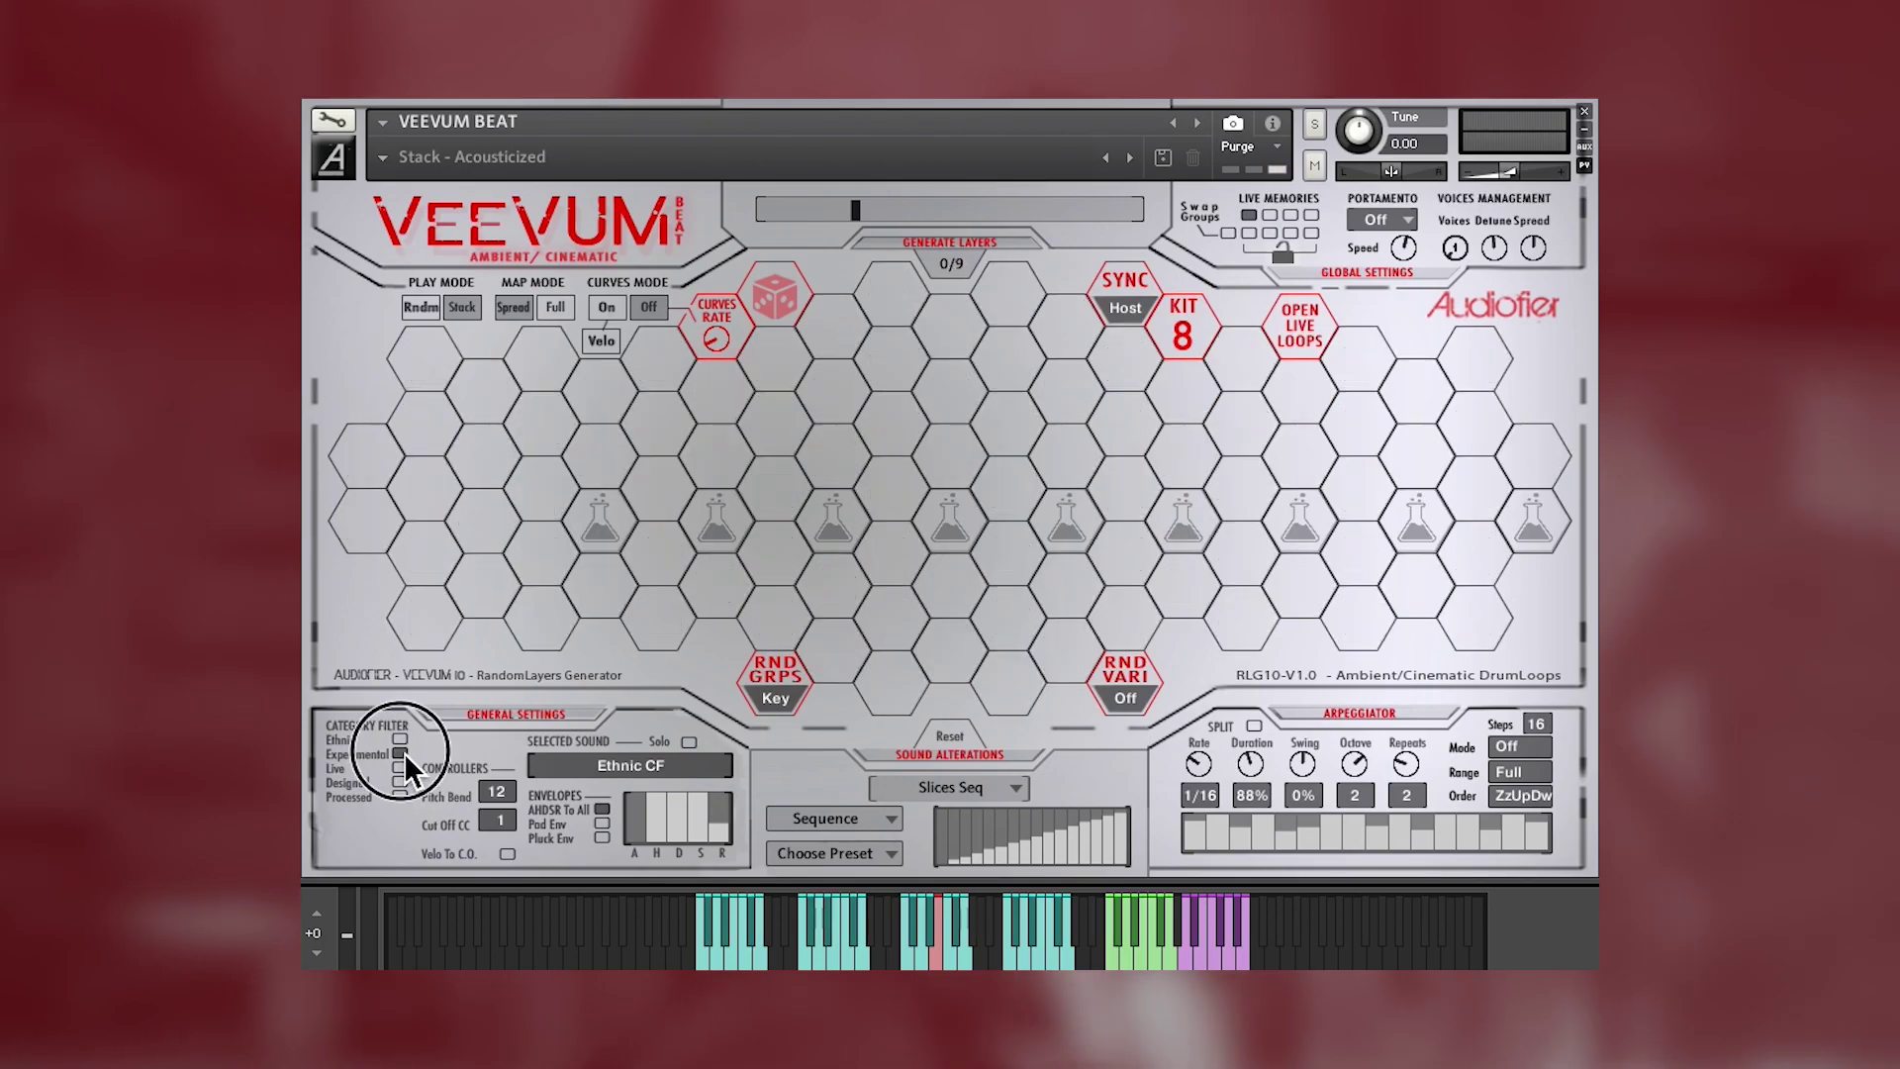
pyautogui.click(401, 740)
pyautogui.click(402, 739)
pyautogui.click(482, 457)
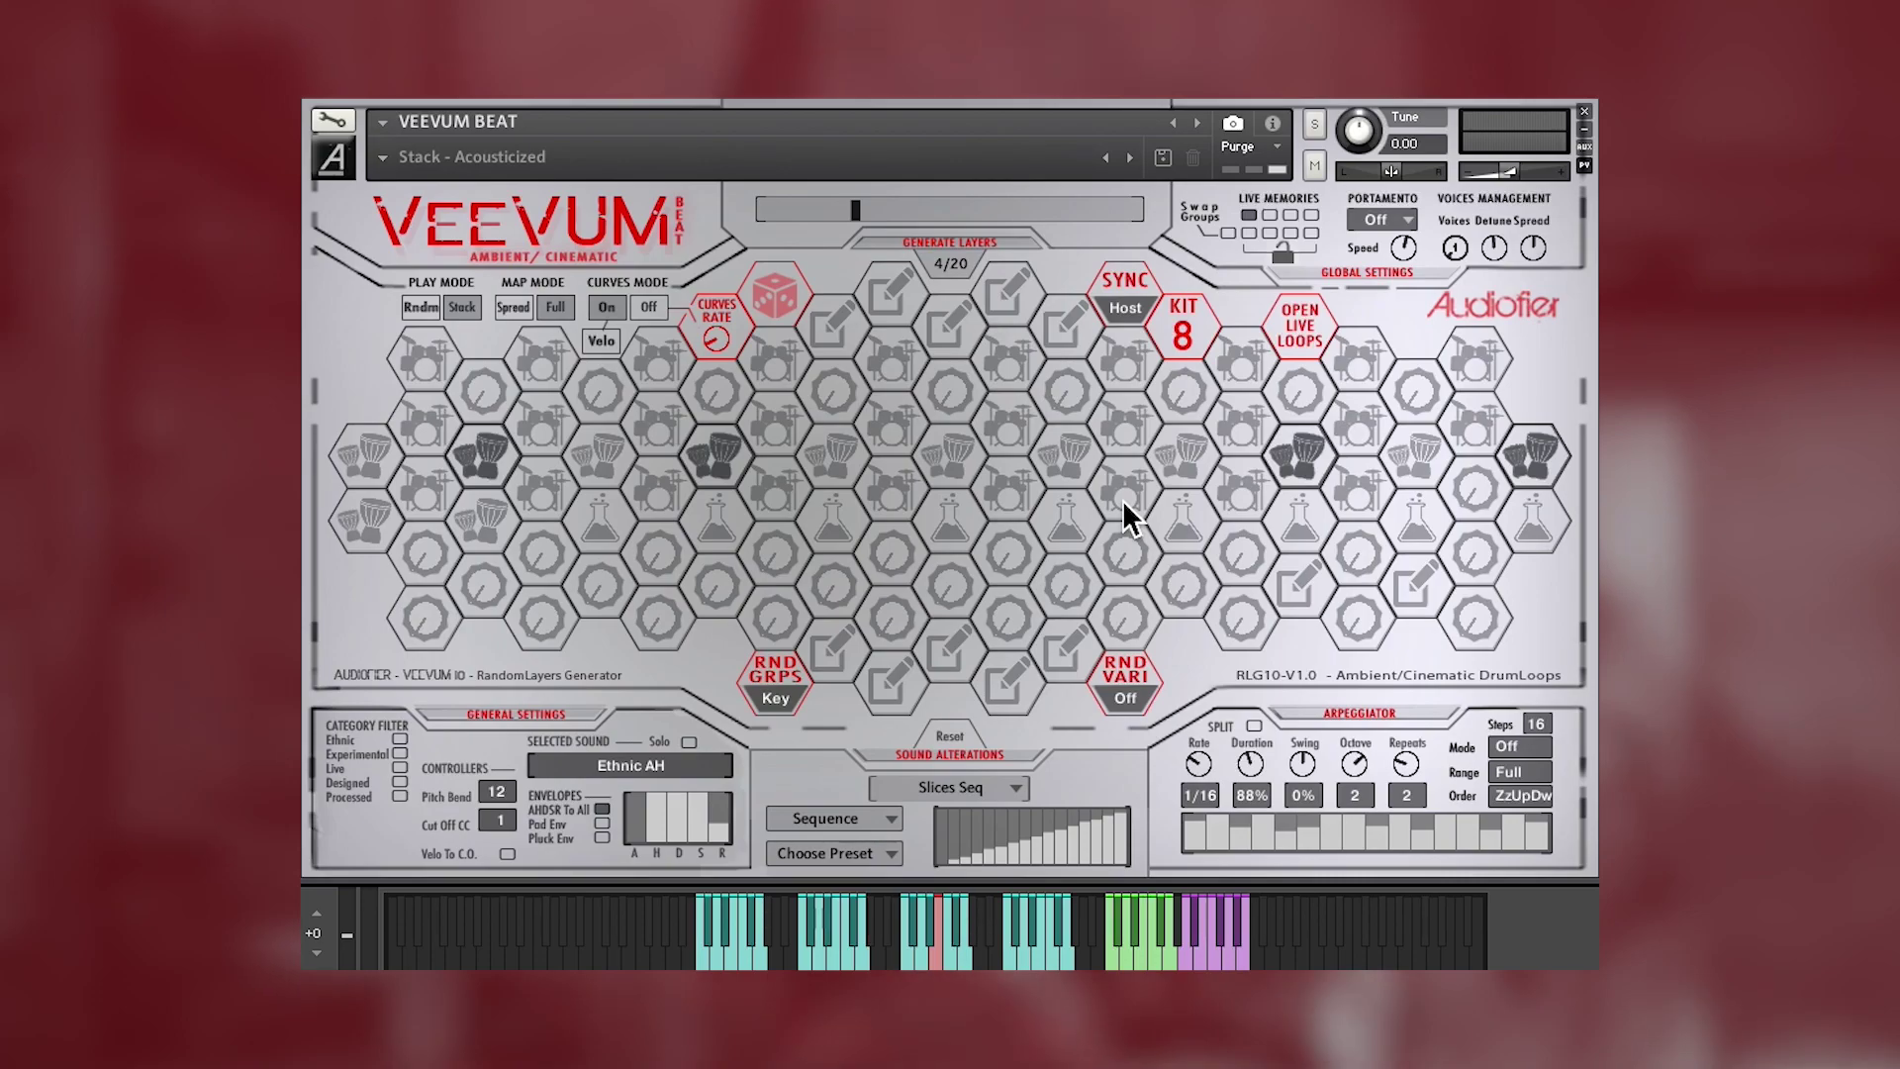
# - Raise the curves rate in two stages with the curves mode on
pyautogui.click(726, 348)
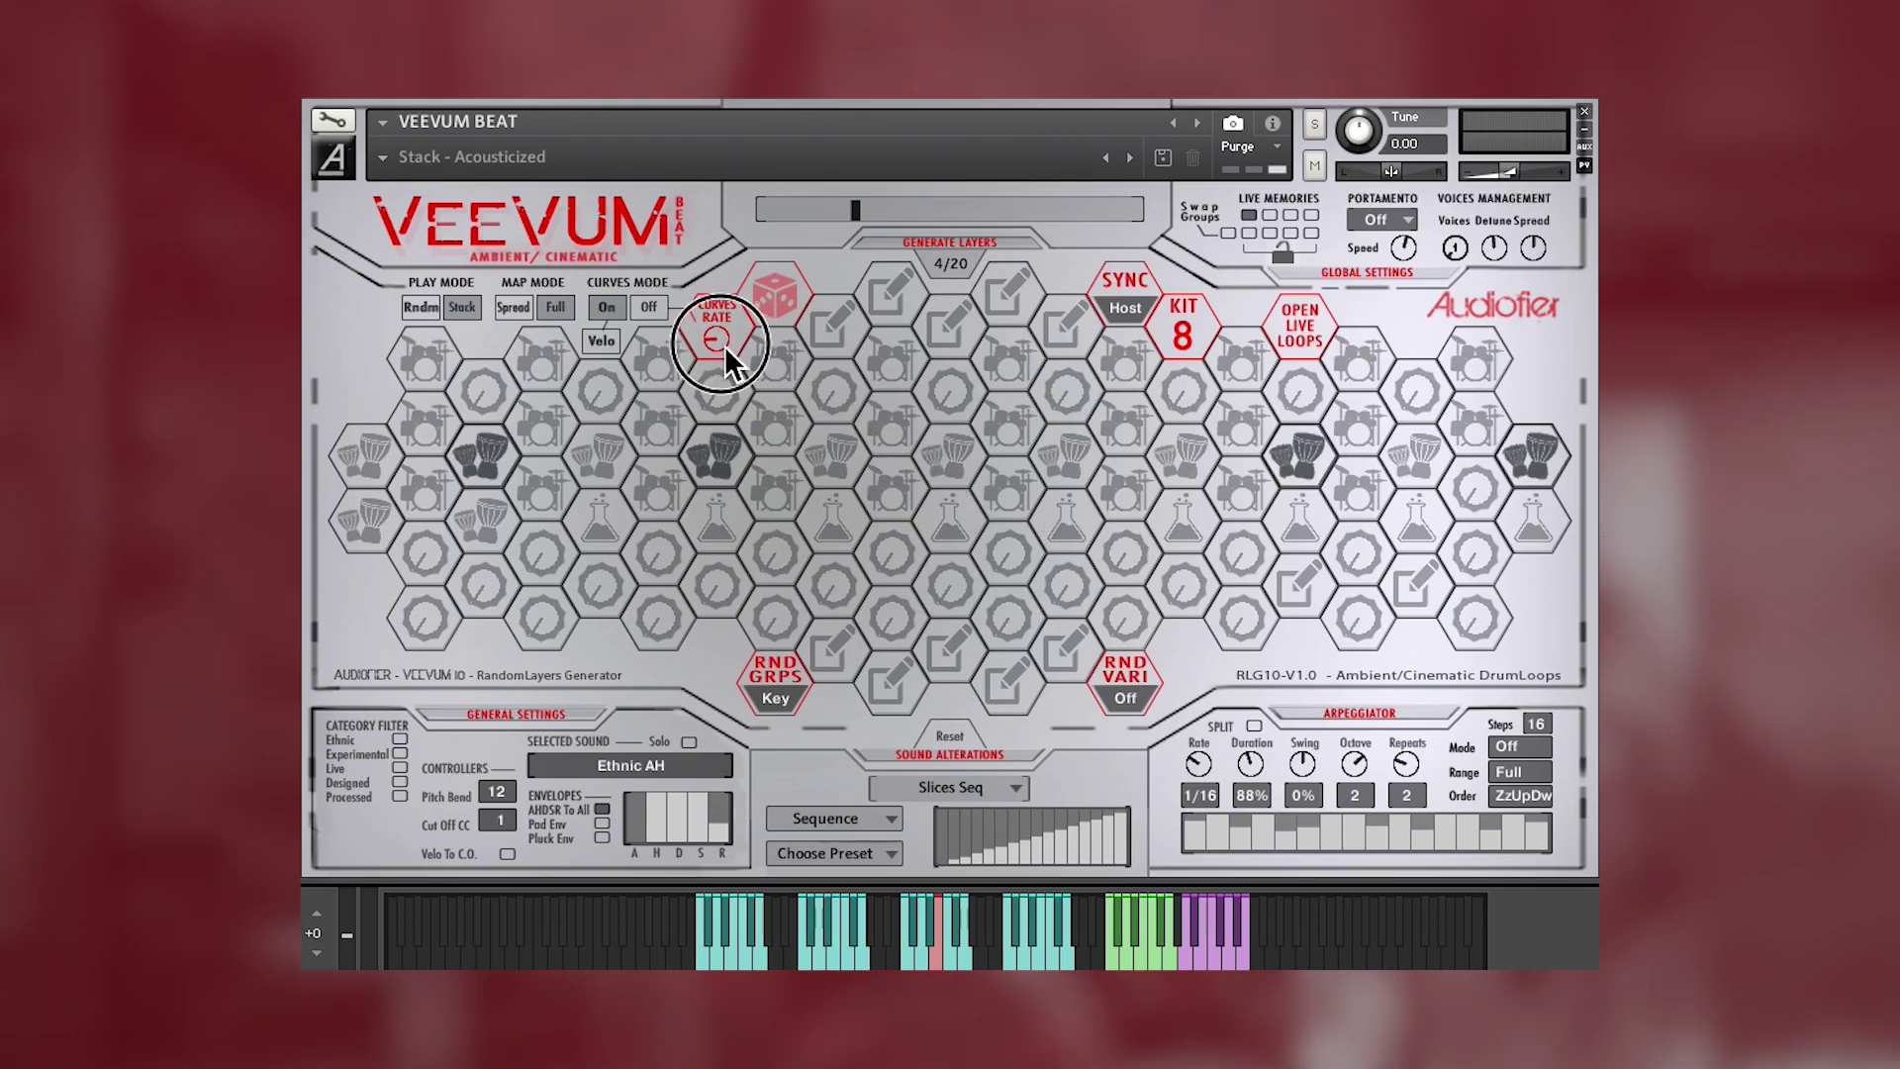
pyautogui.moveTo(723, 347)
pyautogui.mouseDown()
pyautogui.moveTo(731, 332)
pyautogui.moveTo(735, 351)
pyautogui.mouseUp()
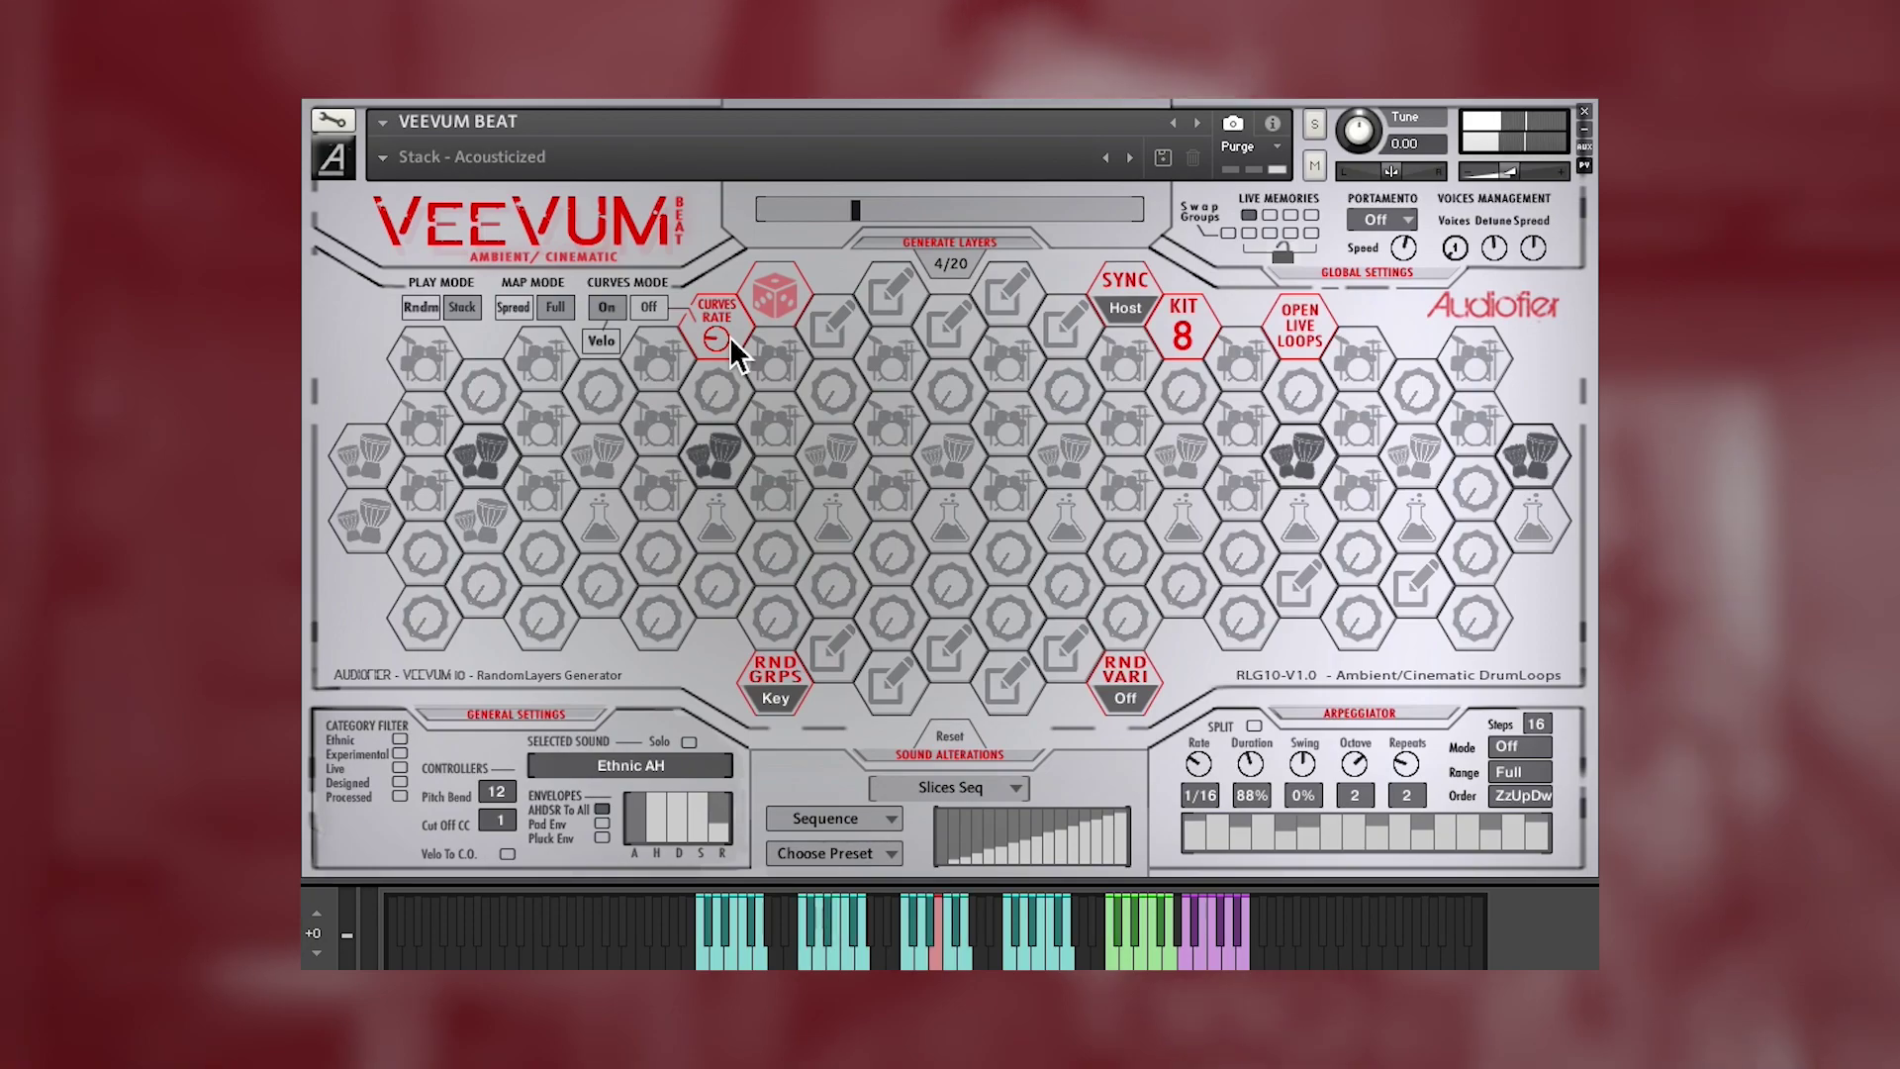
pyautogui.moveTo(735, 351); pyautogui.dragTo(737, 334)
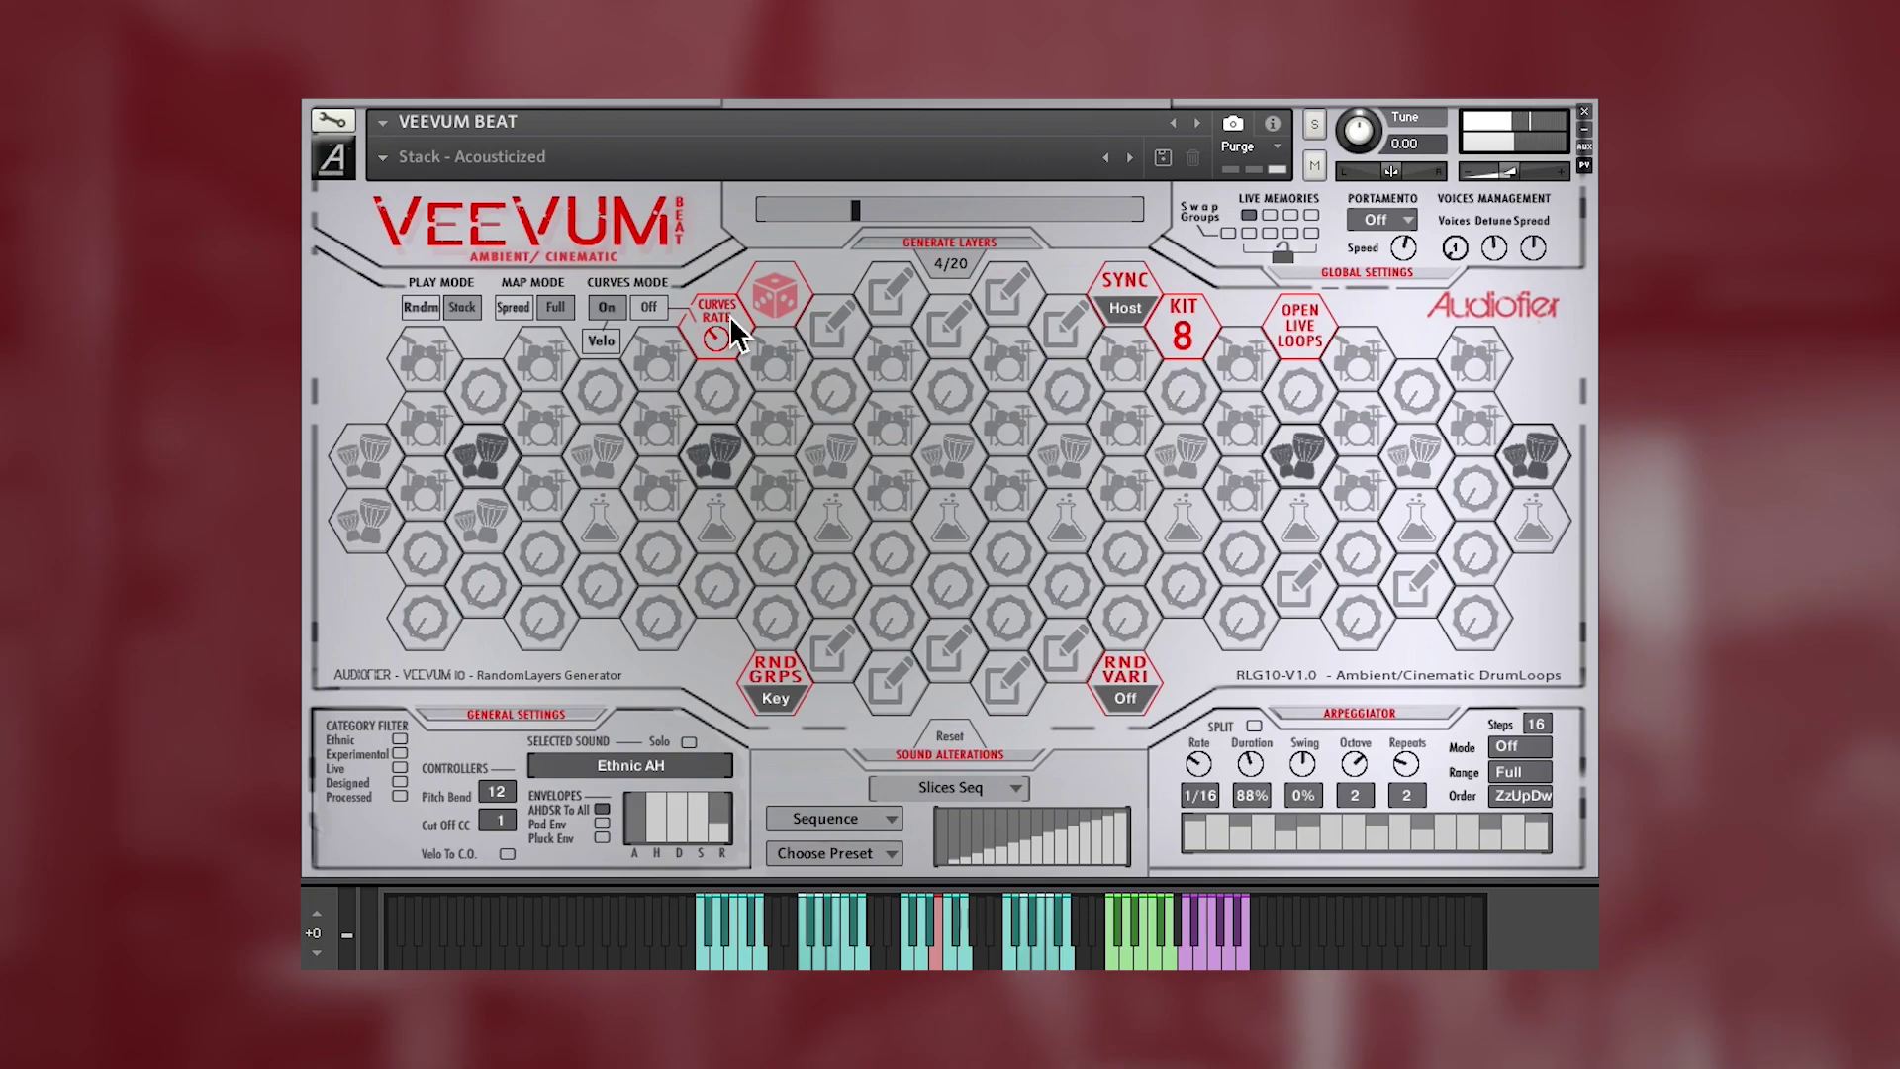
# - Disable the slice sequencer and switch it to the Random 4 mode
pyautogui.click(831, 818)
pyautogui.click(853, 764)
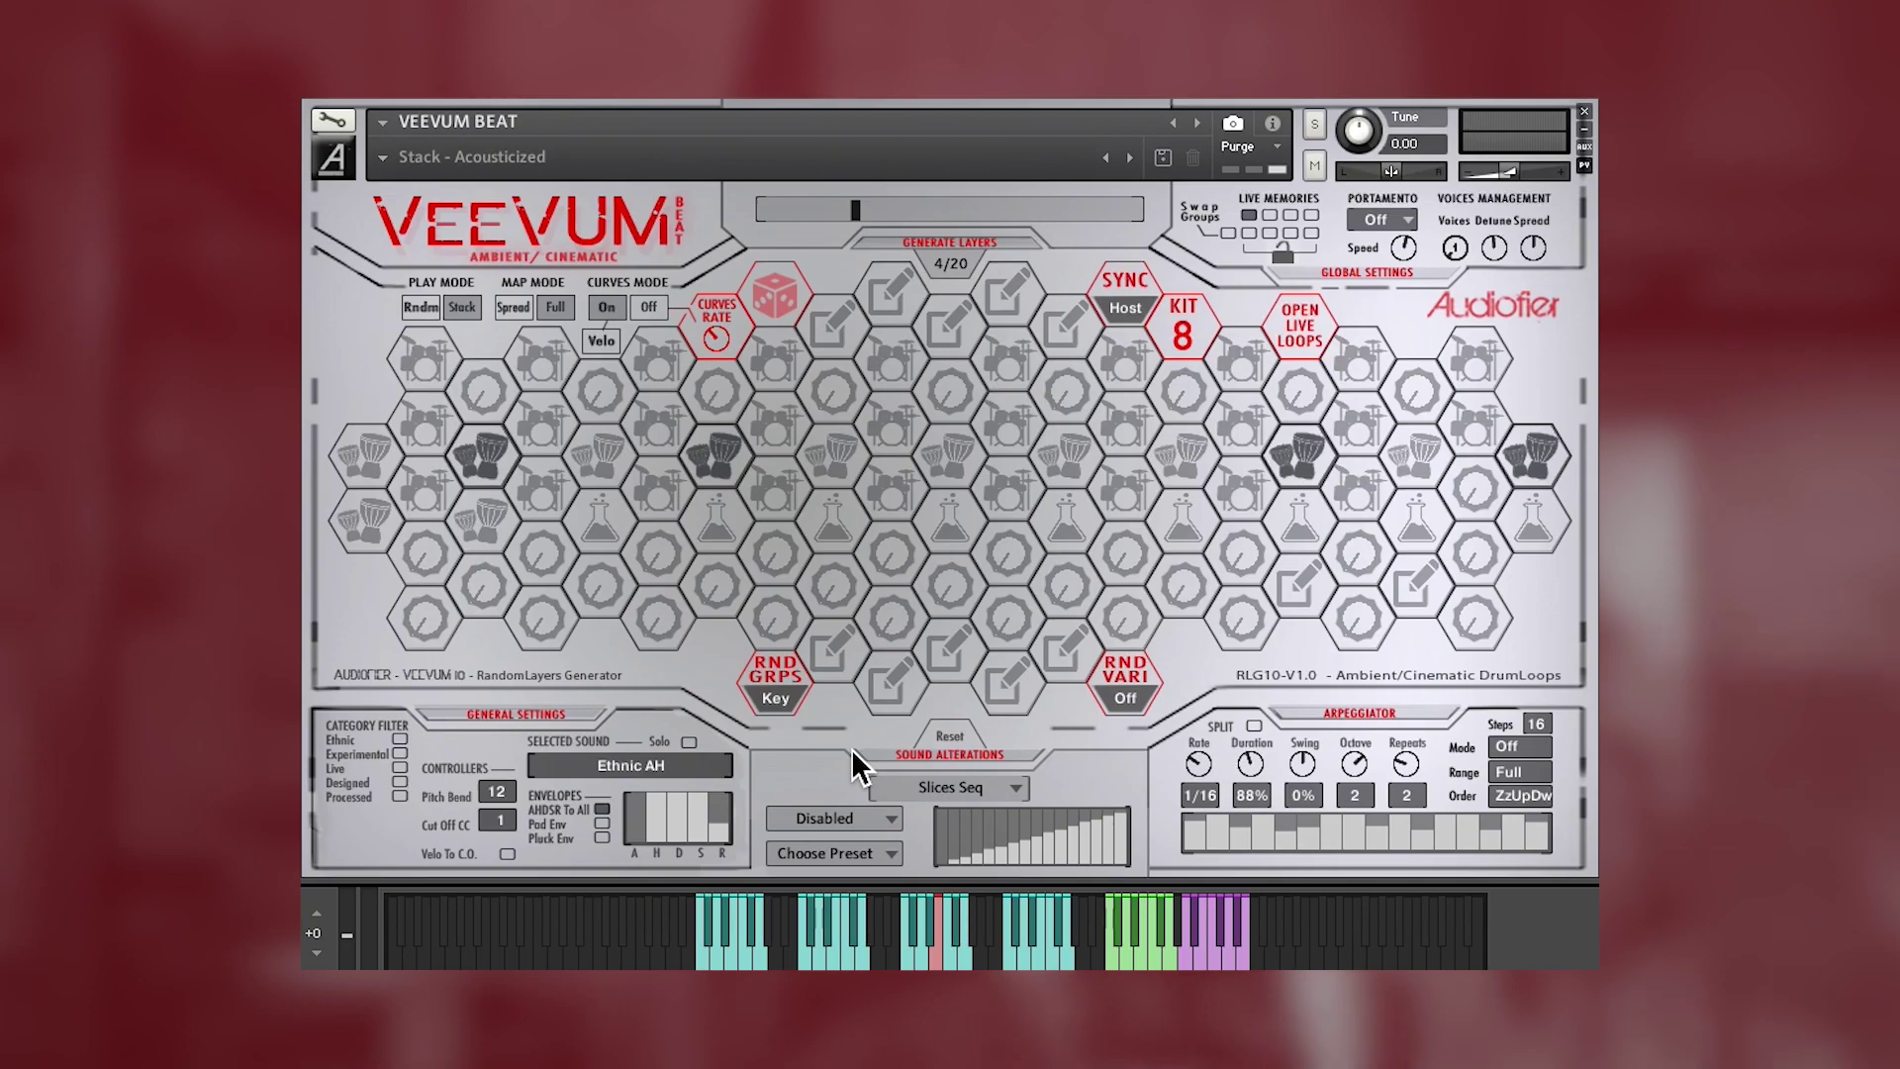
pyautogui.click(846, 821)
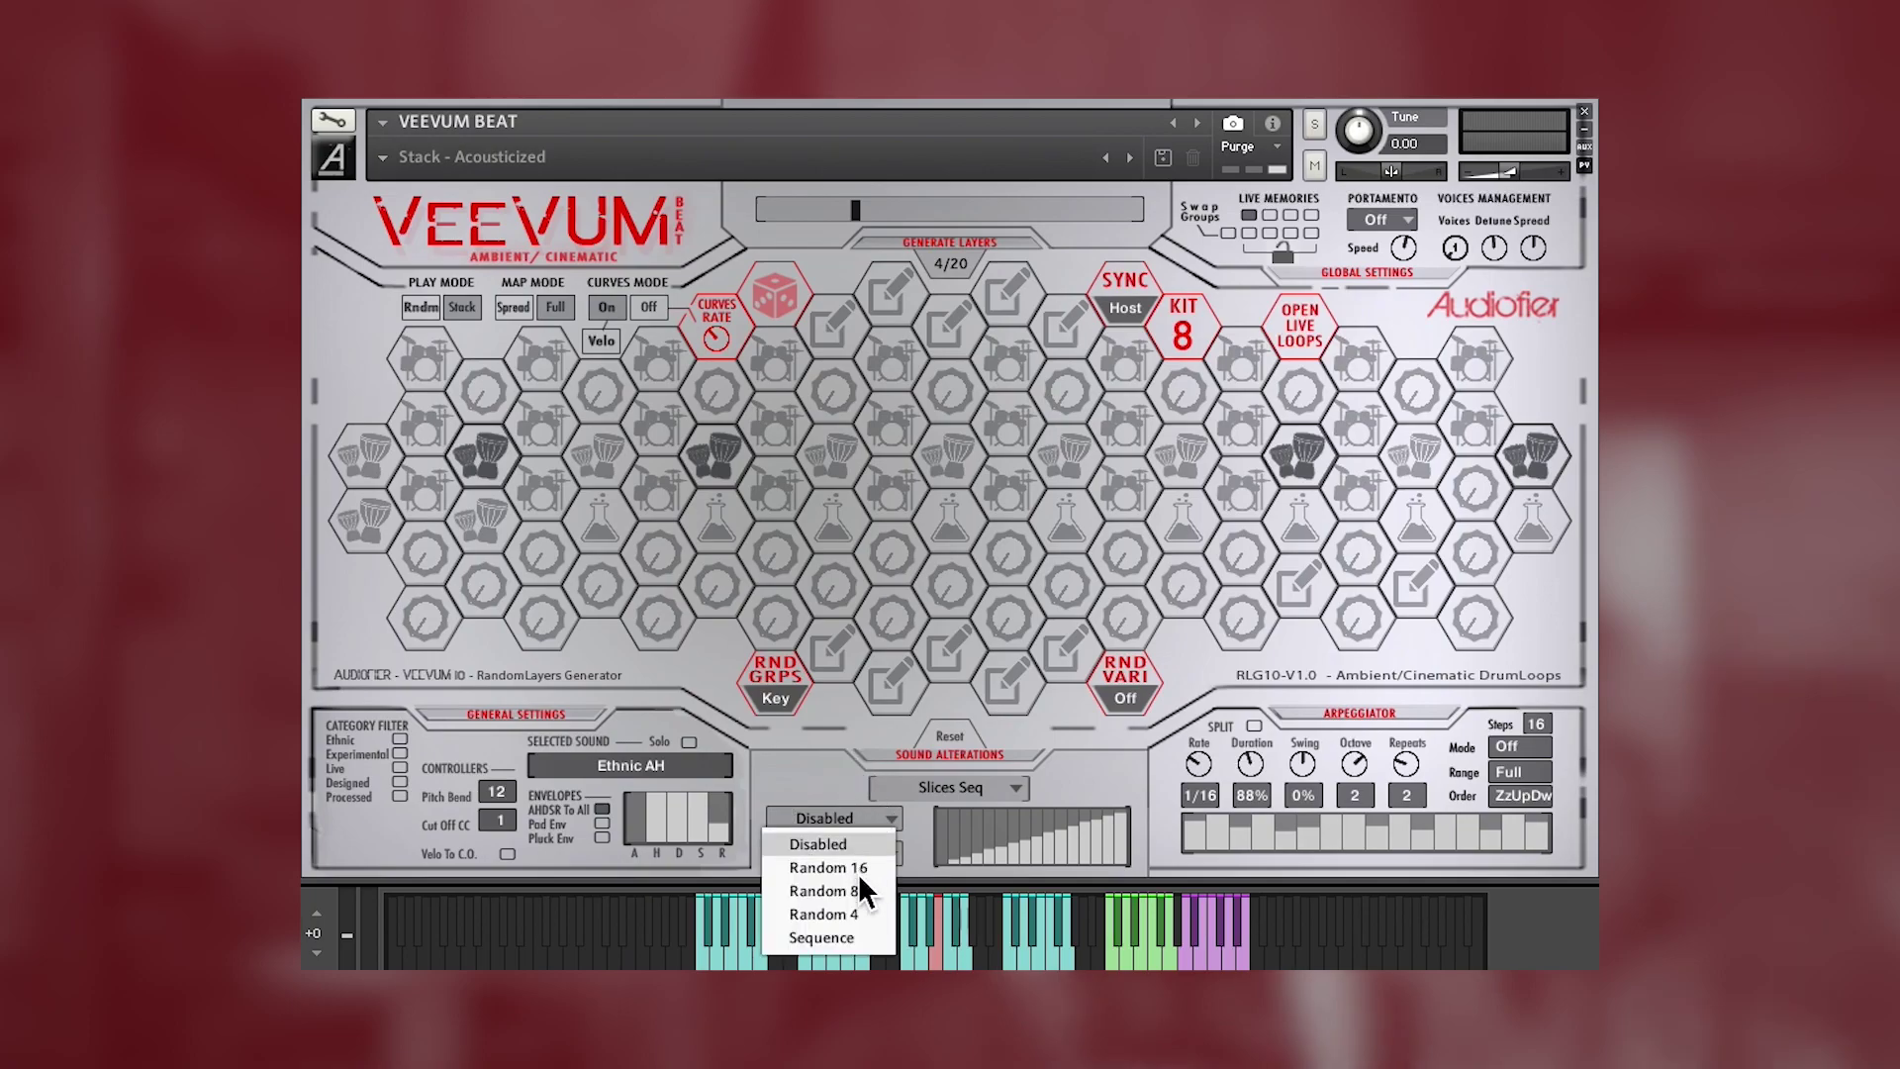
pyautogui.click(842, 900)
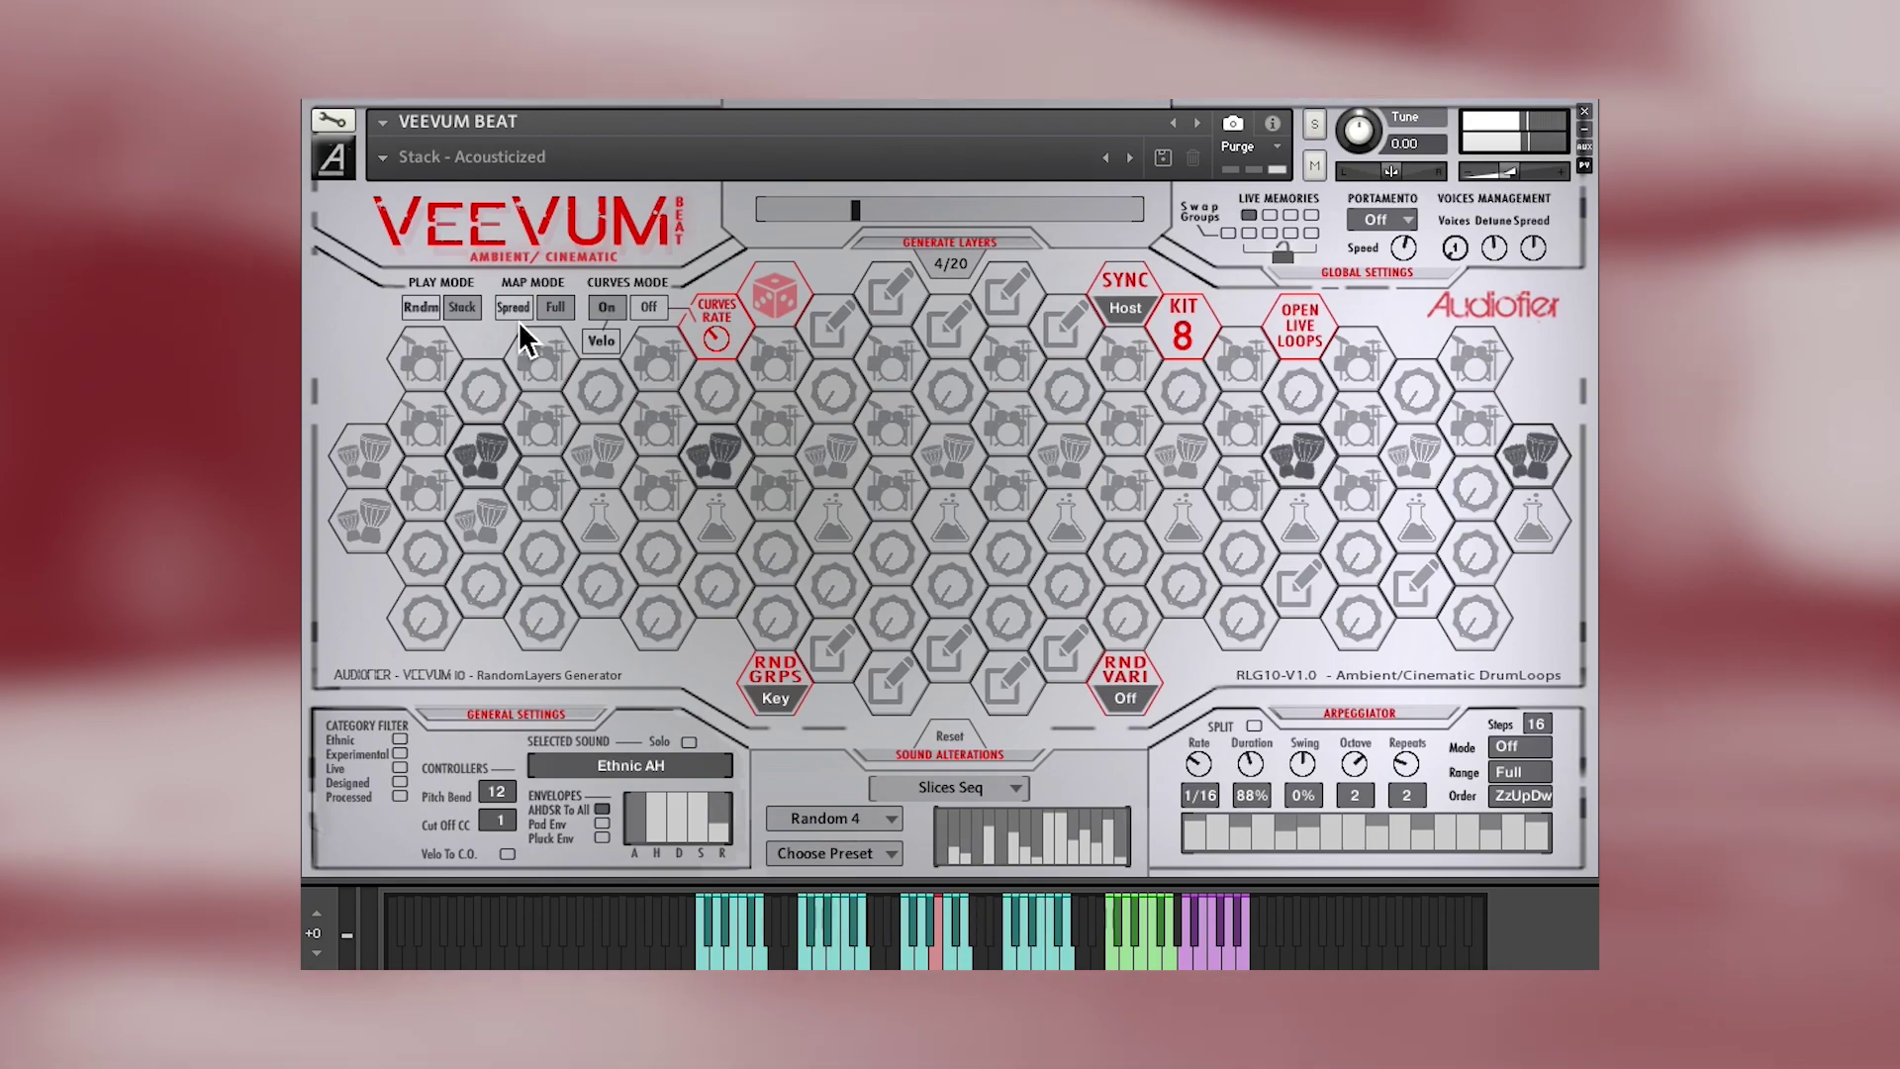
# - Turn the curves mode off, enable its Velo option and audition notes on the on-screen keyboard
pyautogui.click(648, 307)
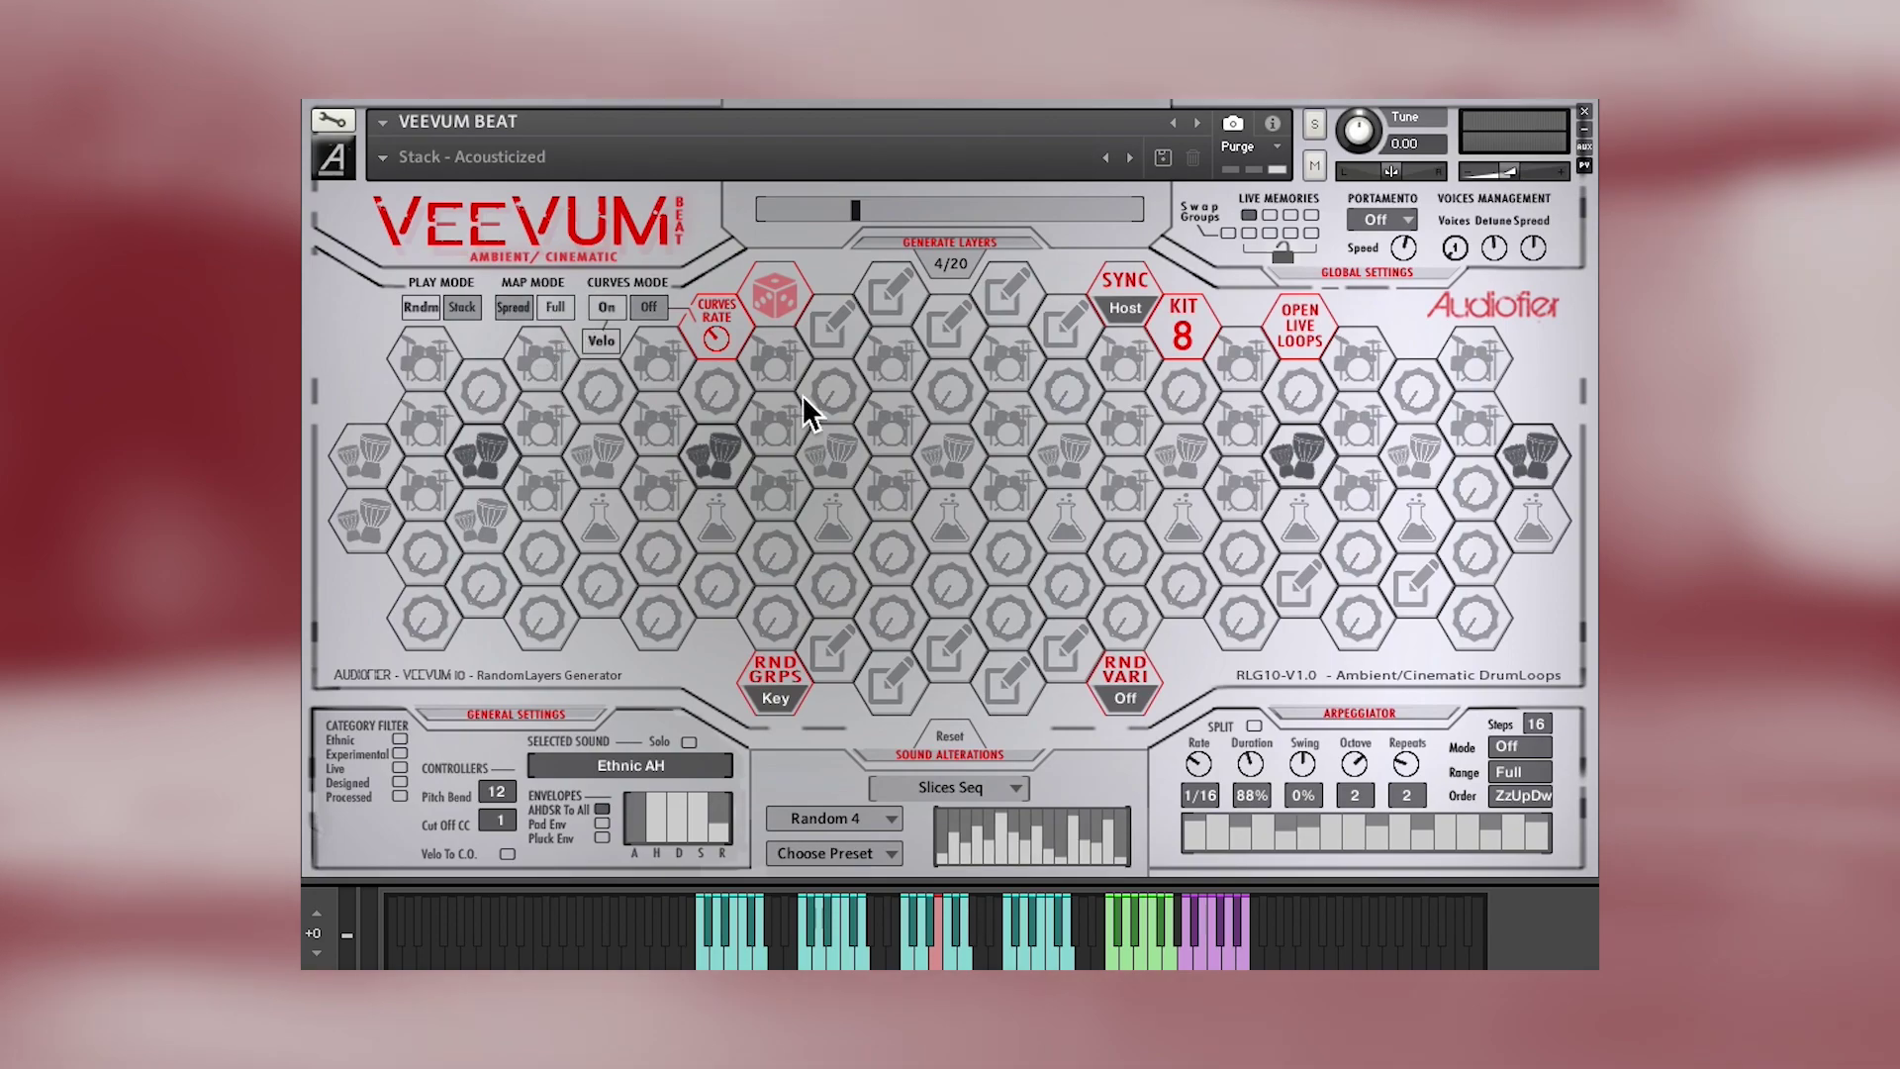
pyautogui.click(604, 346)
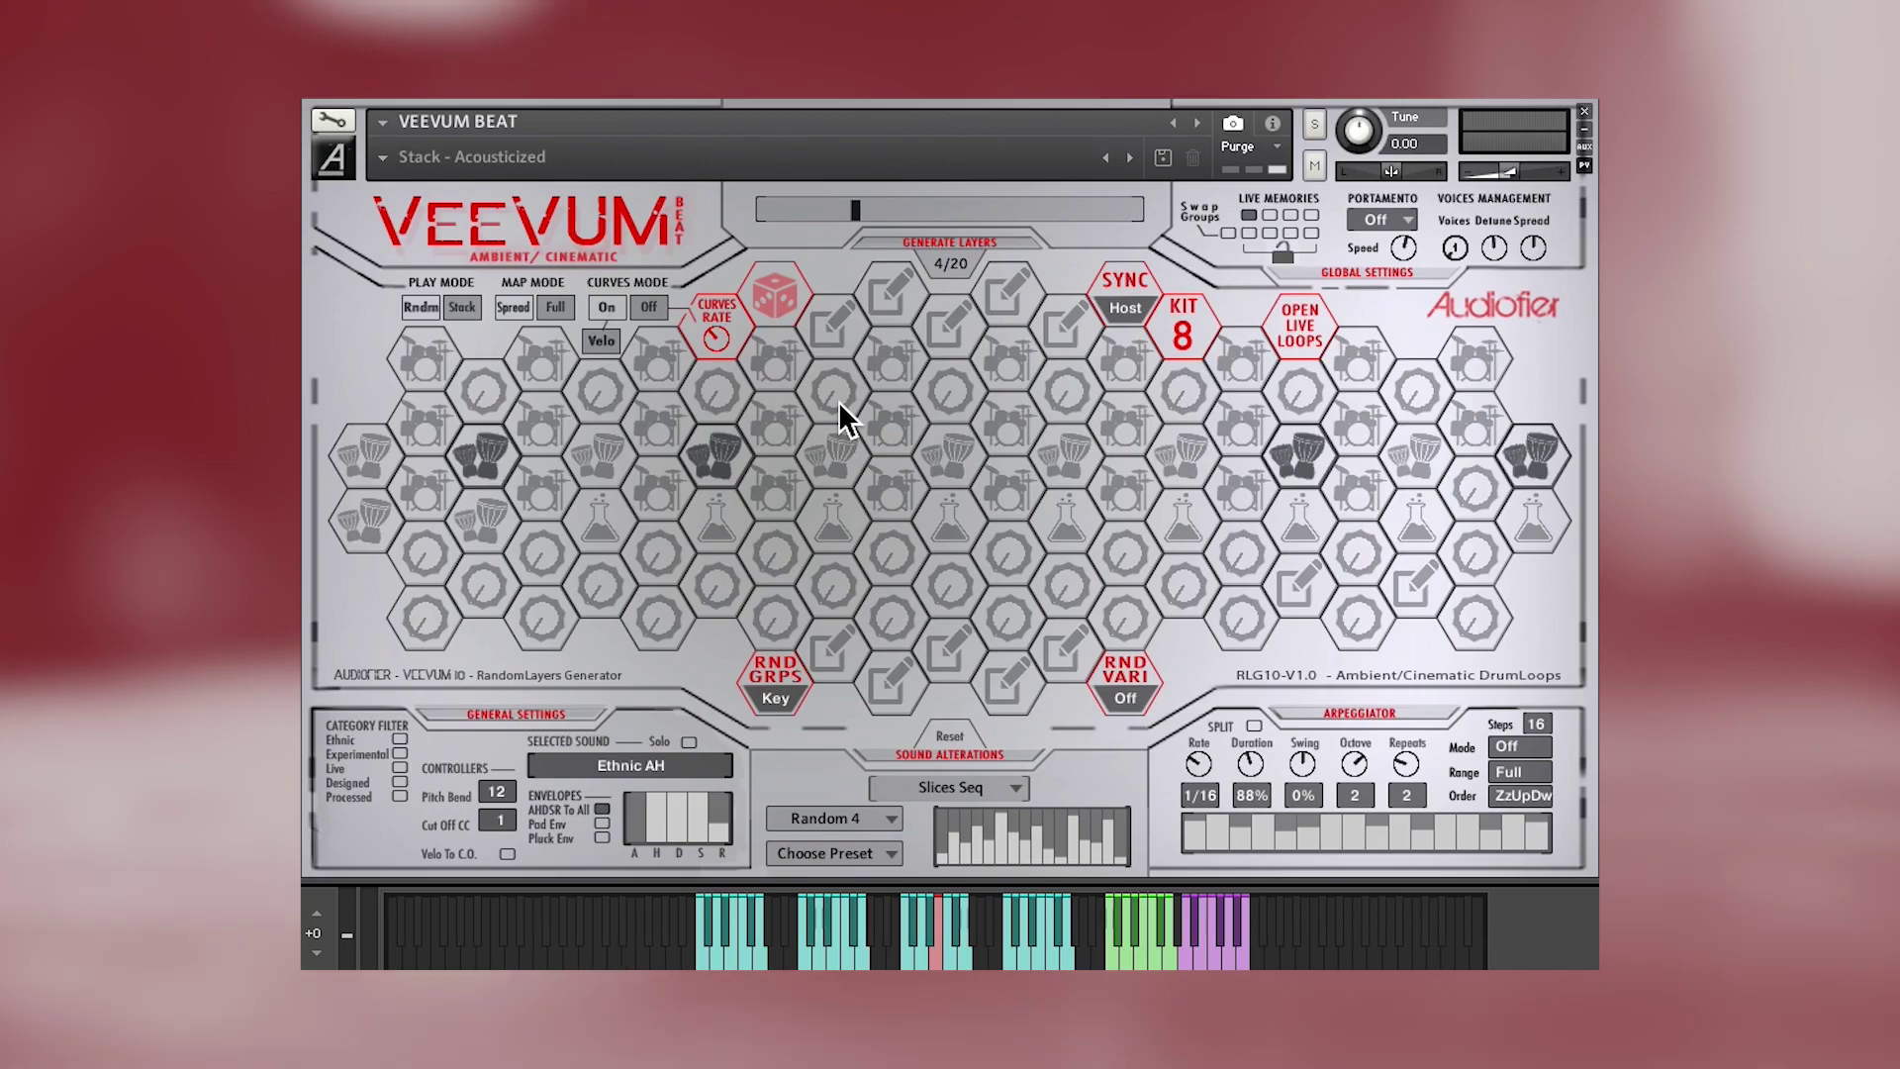
pyautogui.click(805, 908)
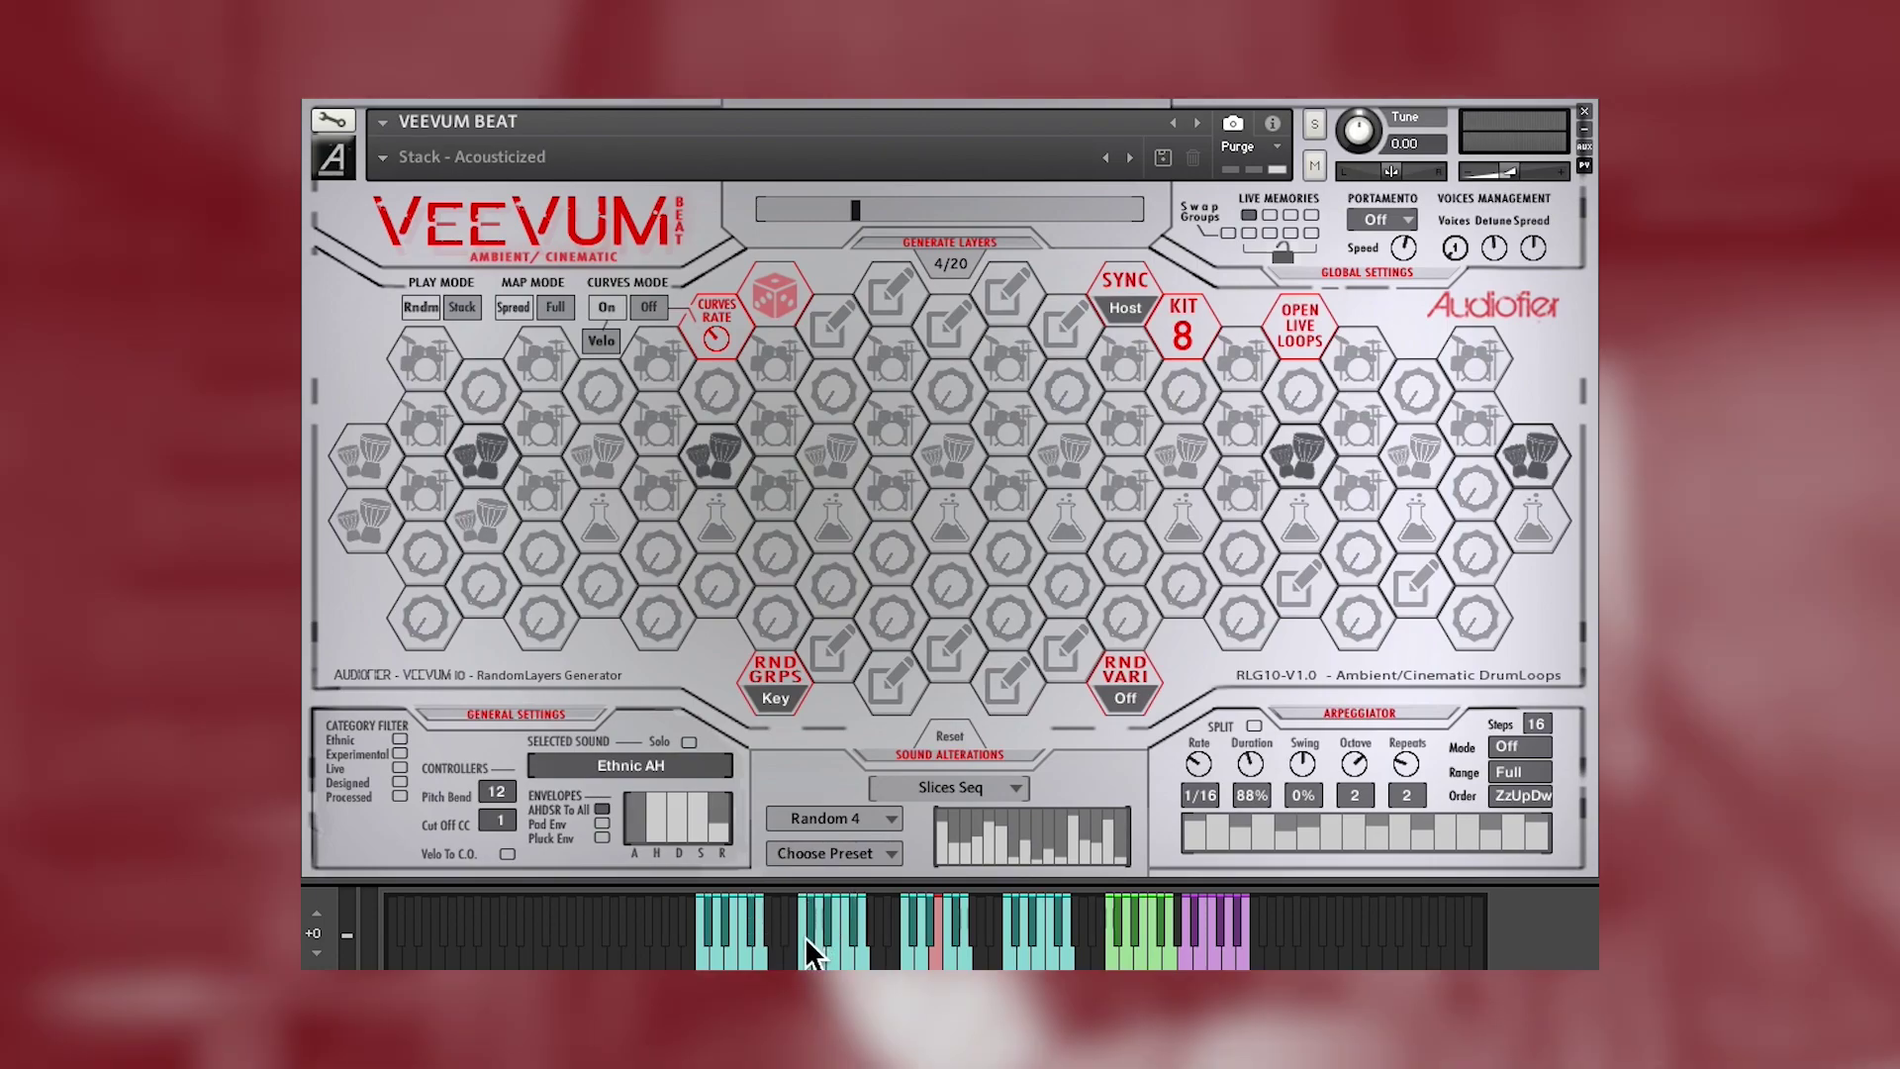
pyautogui.click(810, 952)
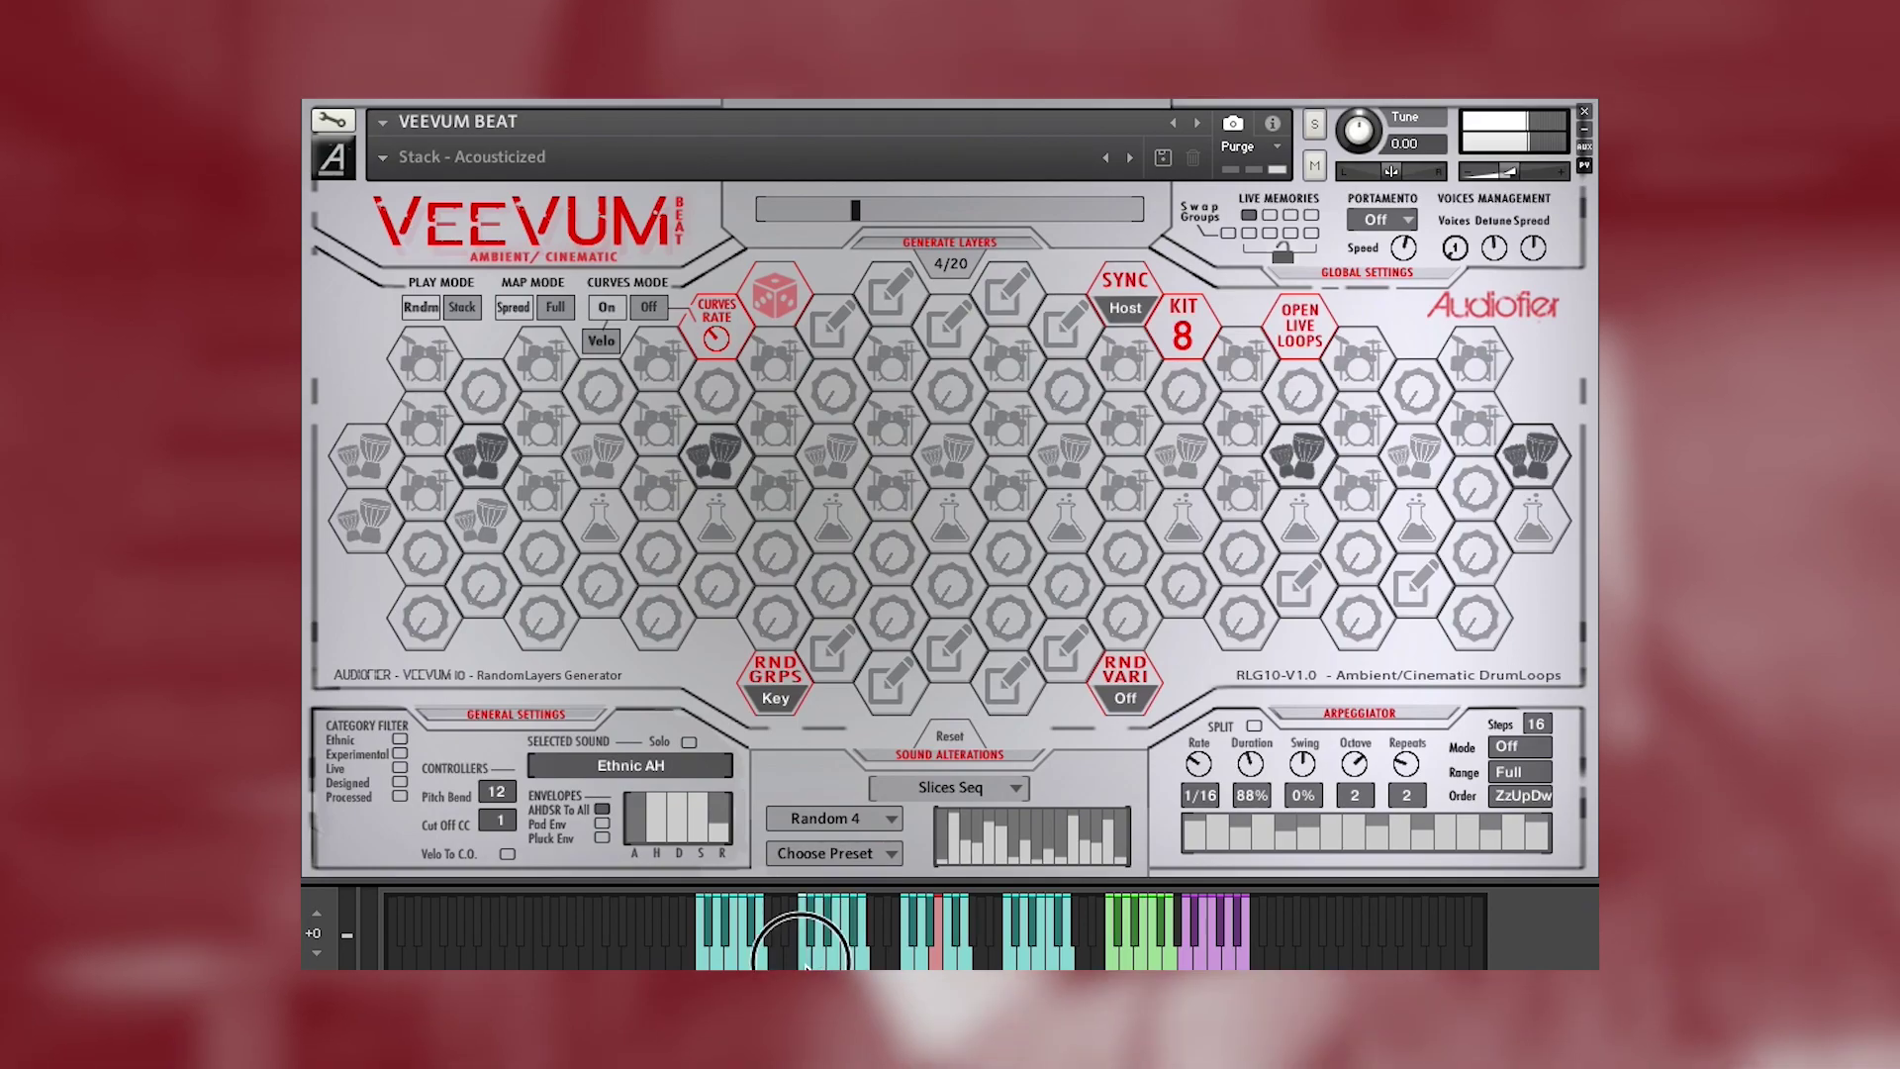
# - Disable the random slice sequencing and audition notes on the on-screen keyboard
pyautogui.click(827, 819)
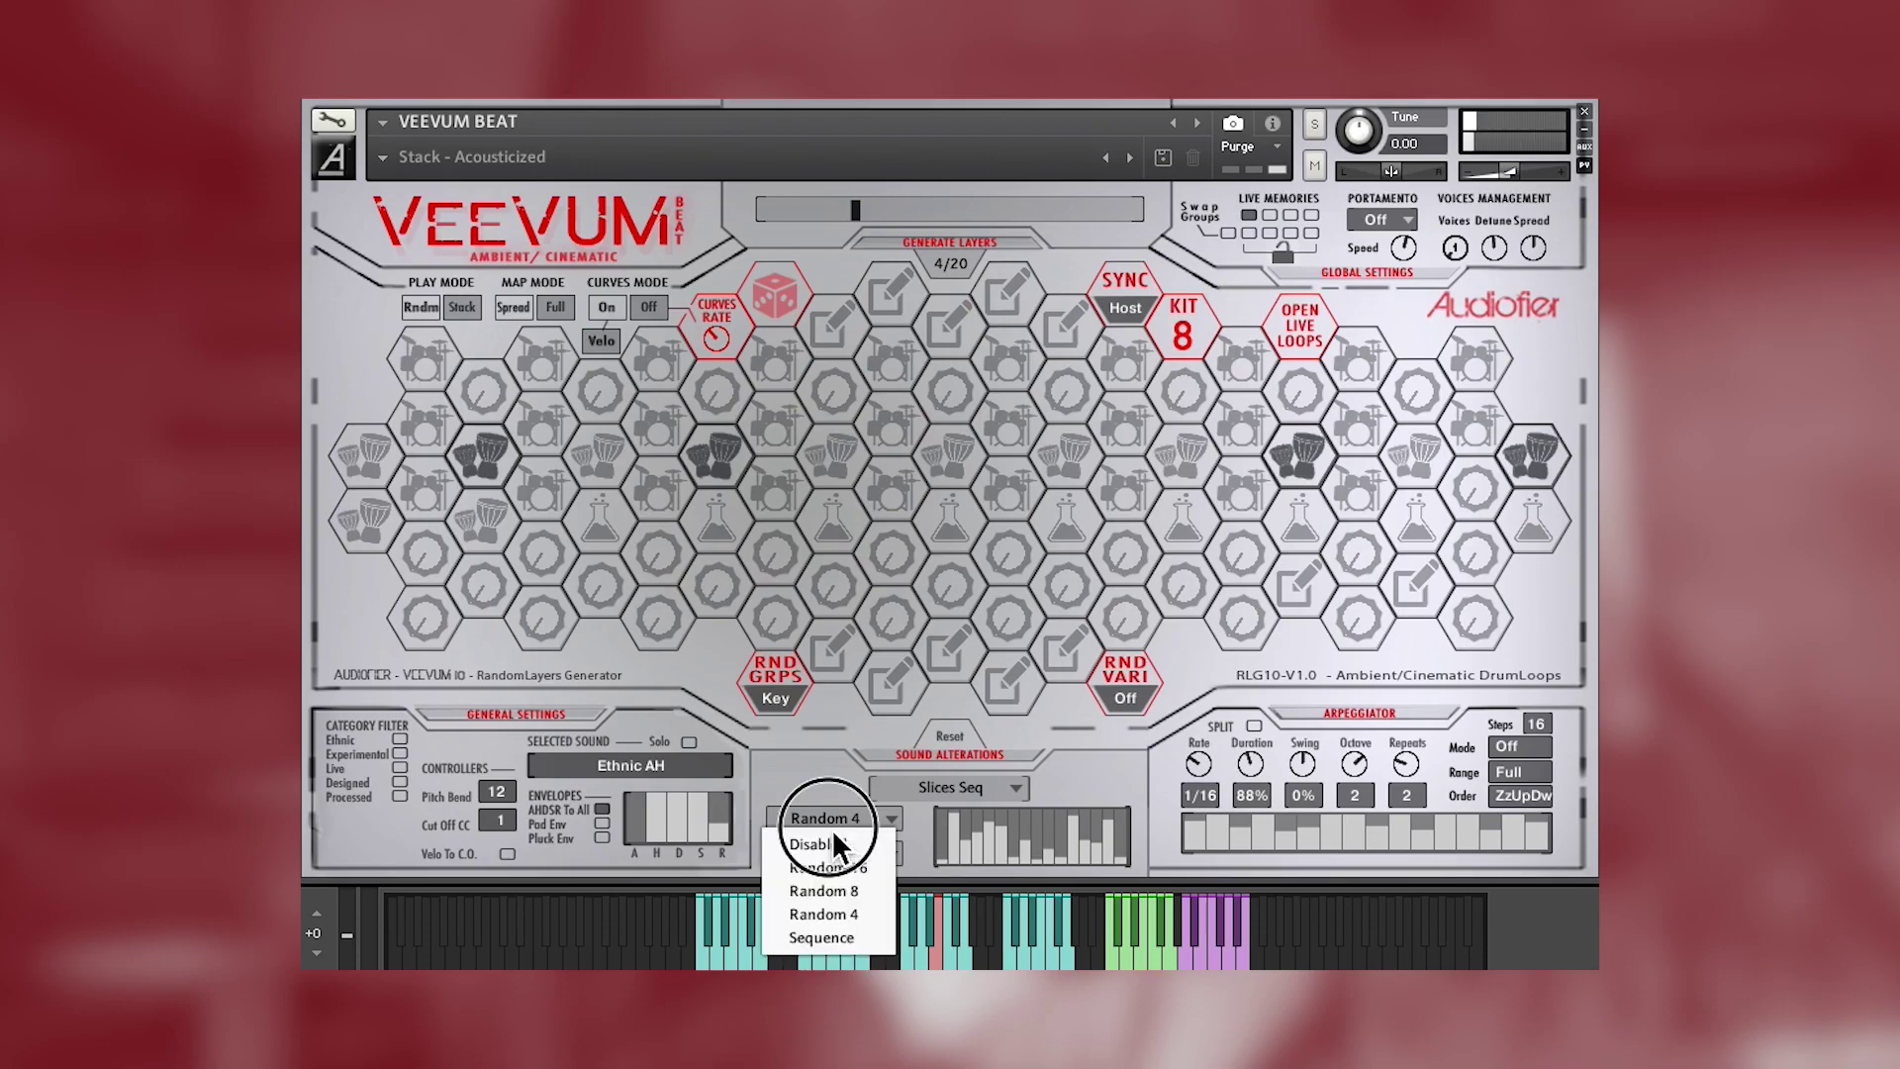
pyautogui.click(826, 844)
pyautogui.click(810, 960)
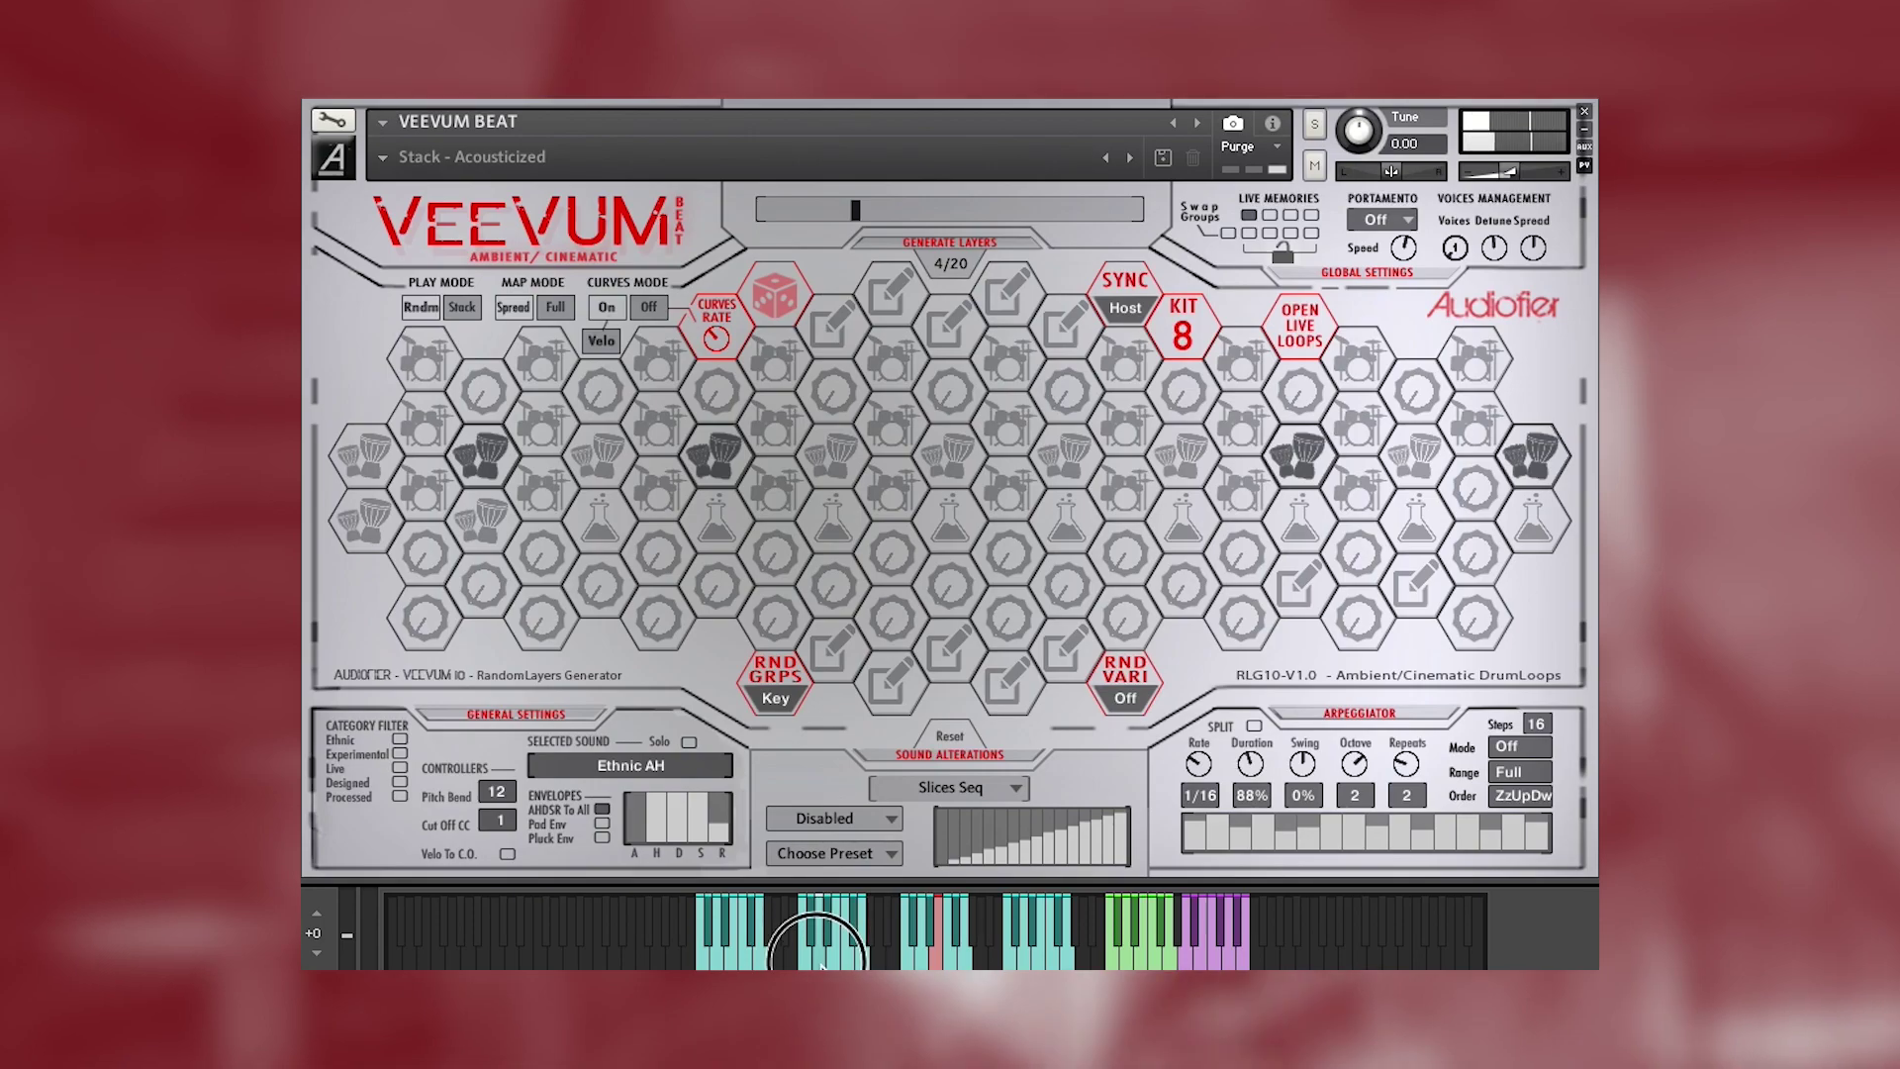
pyautogui.click(822, 947)
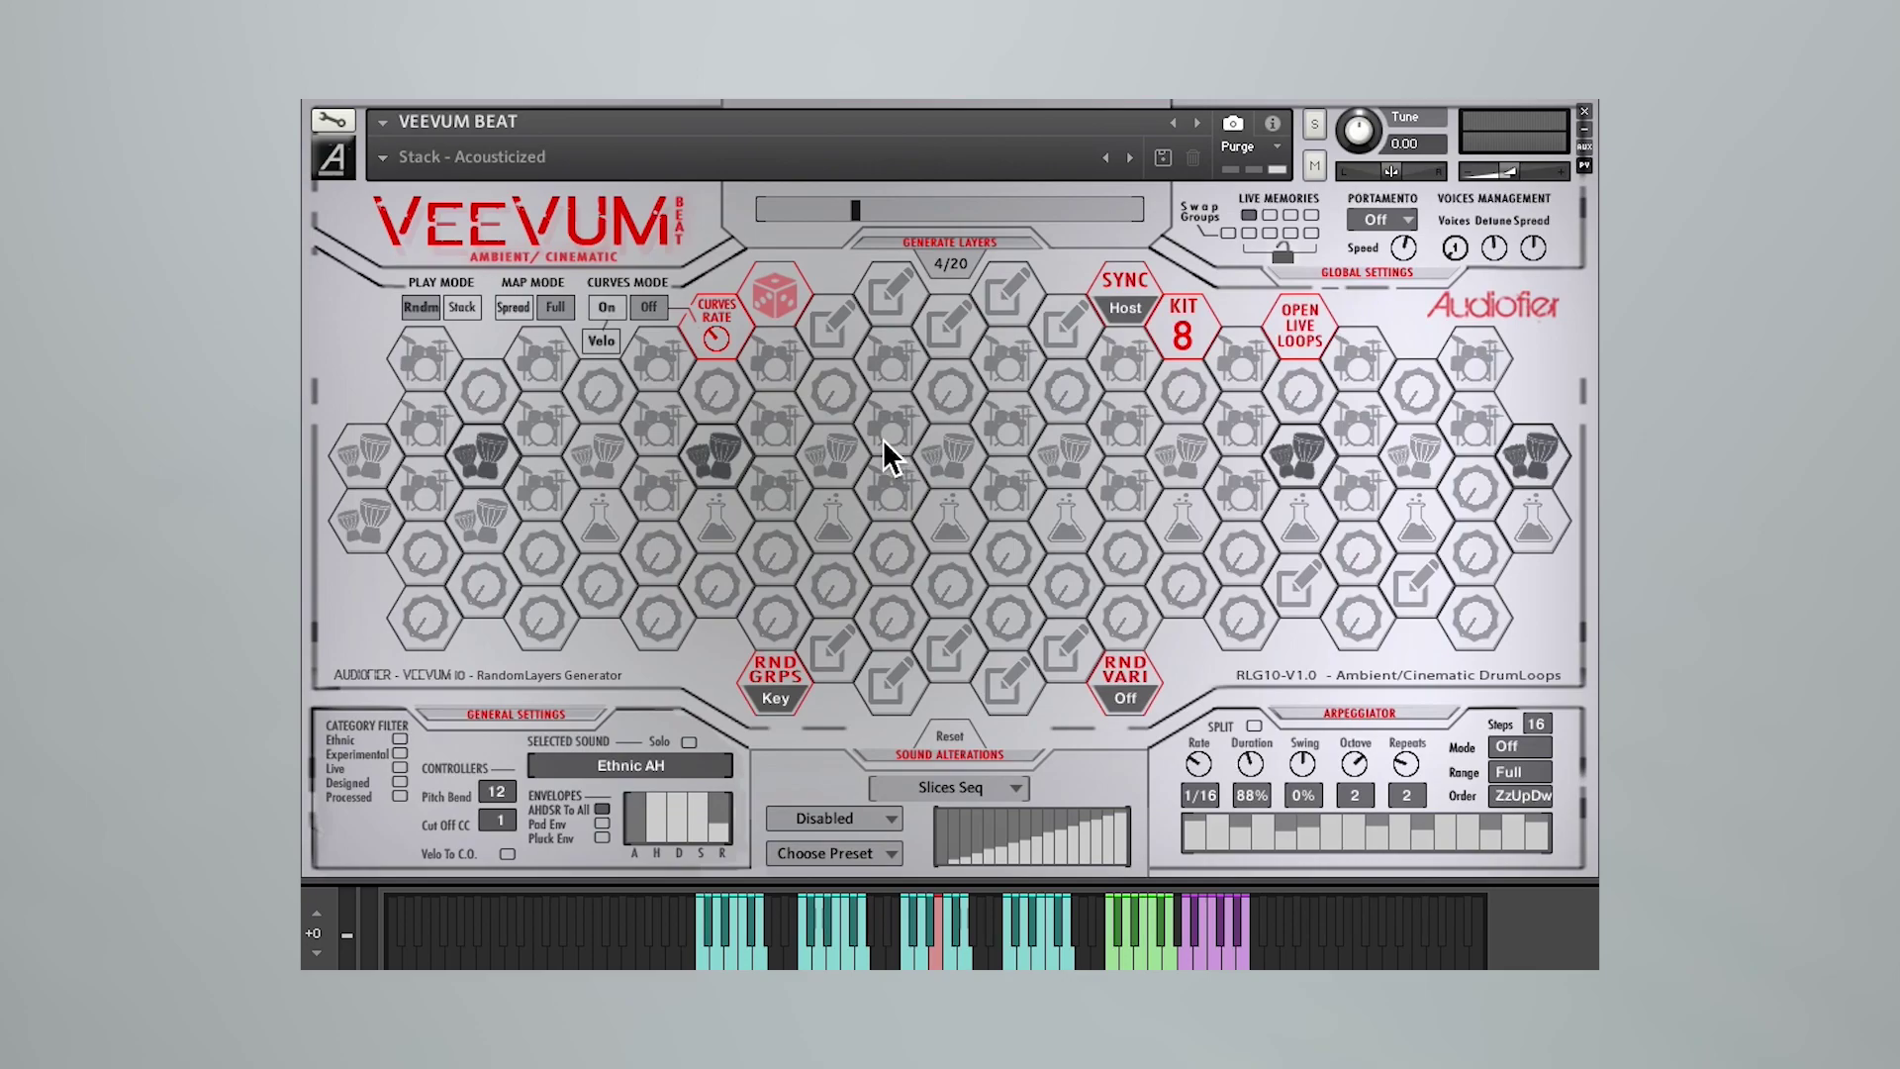
# - Generate a new random set of layers and turn the arpeggiator on
pyautogui.click(775, 295)
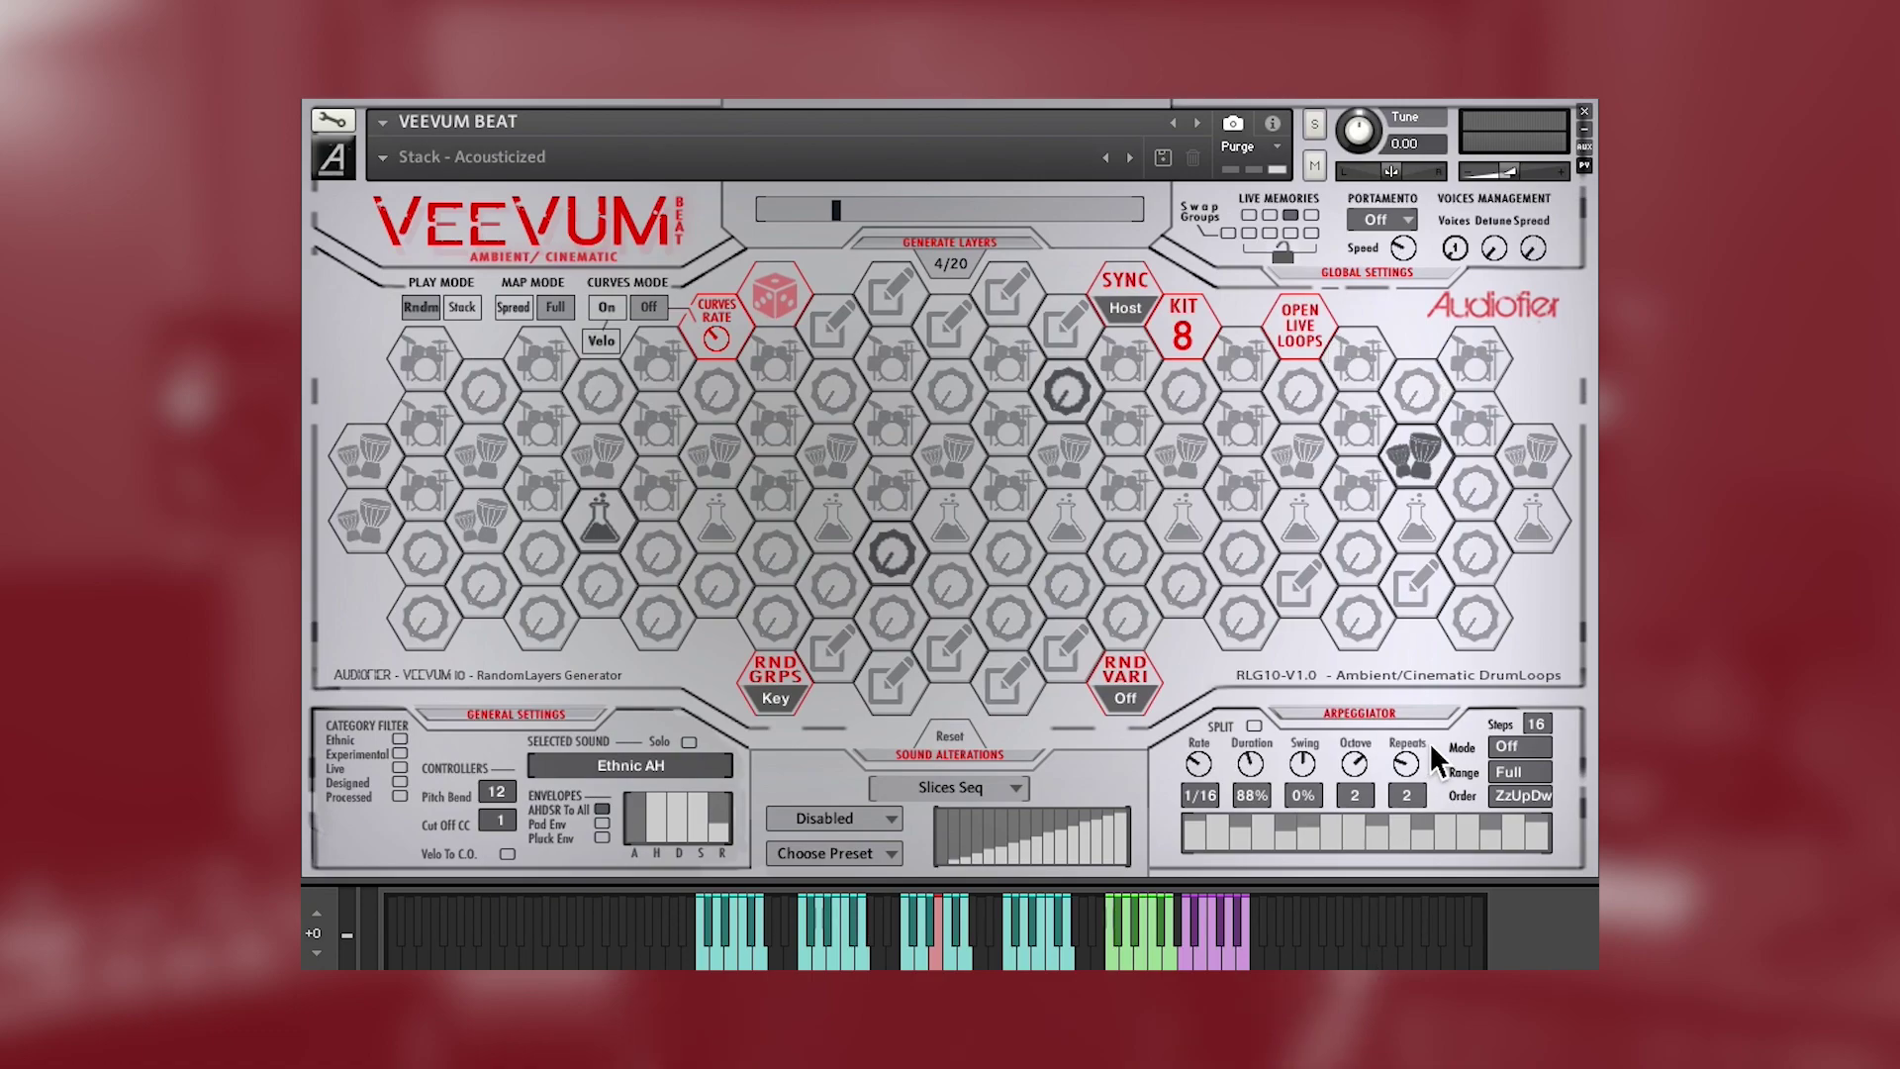
pyautogui.click(1532, 752)
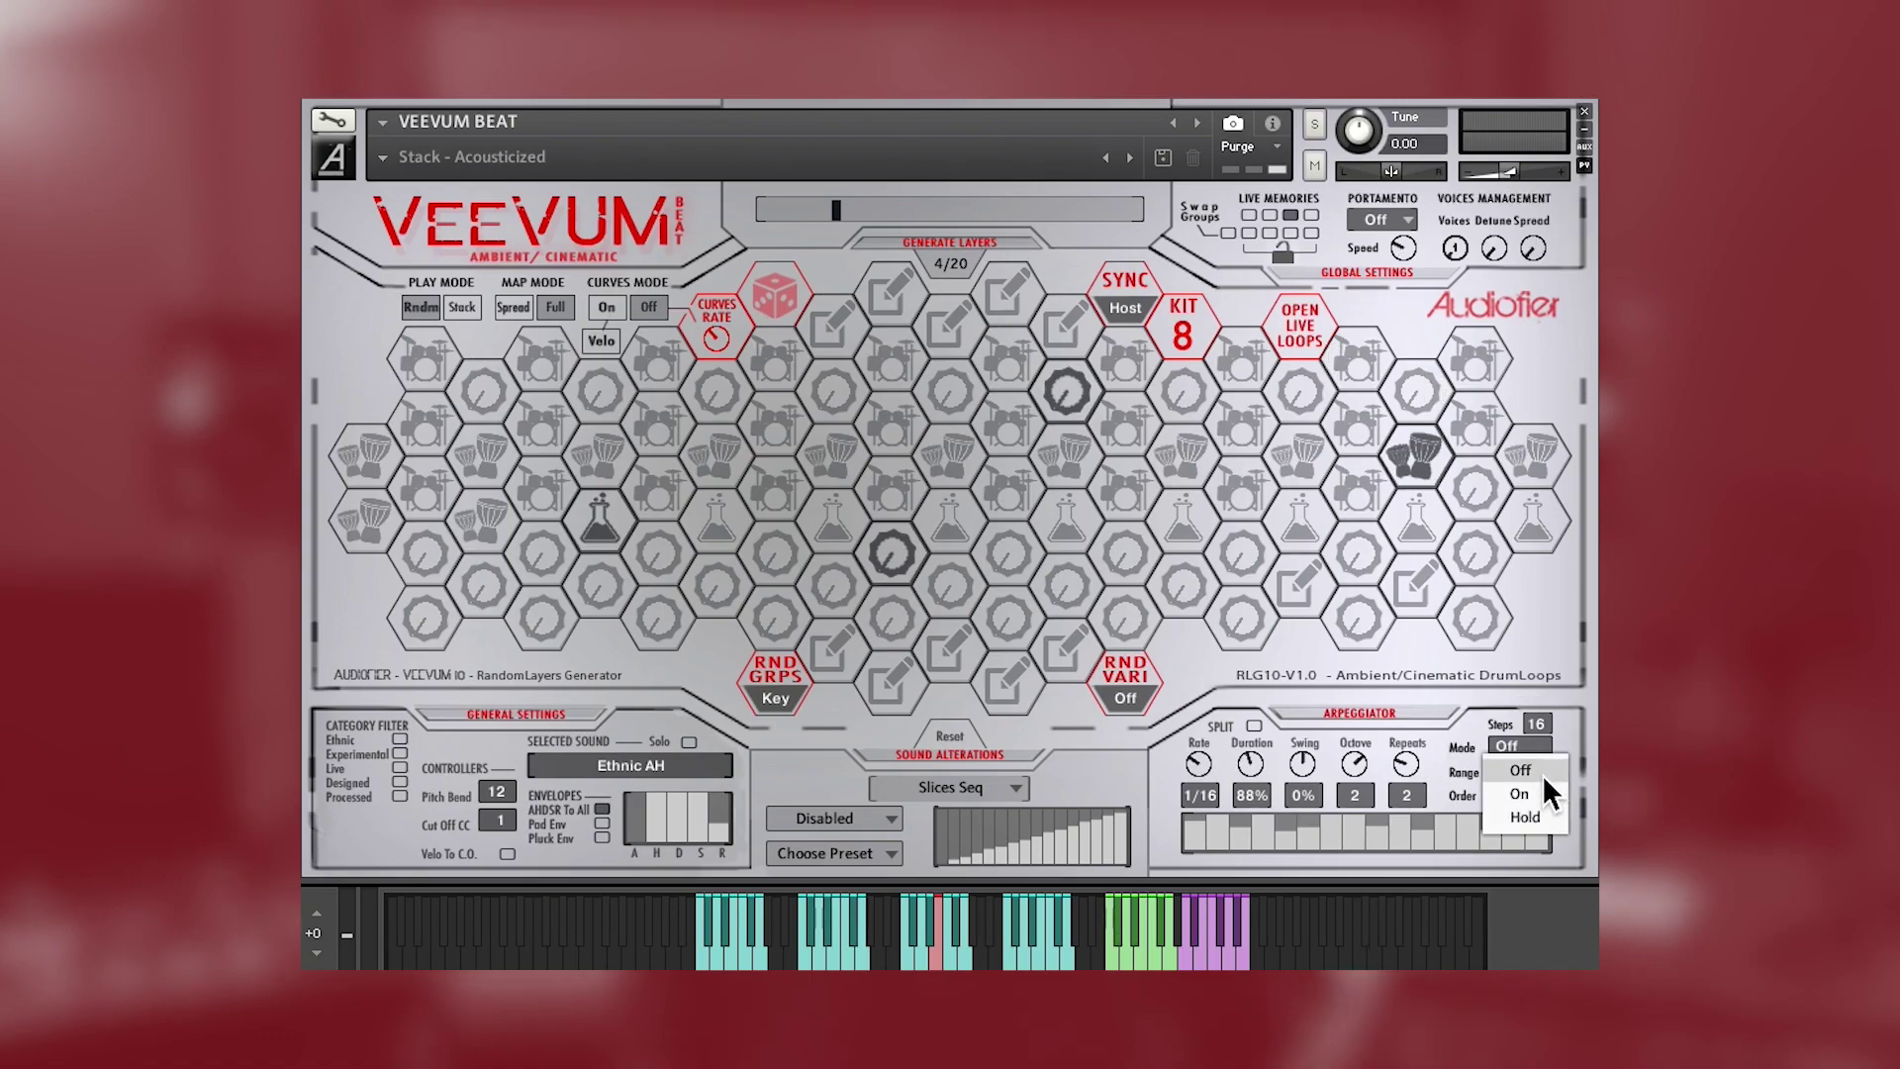
pyautogui.click(1540, 792)
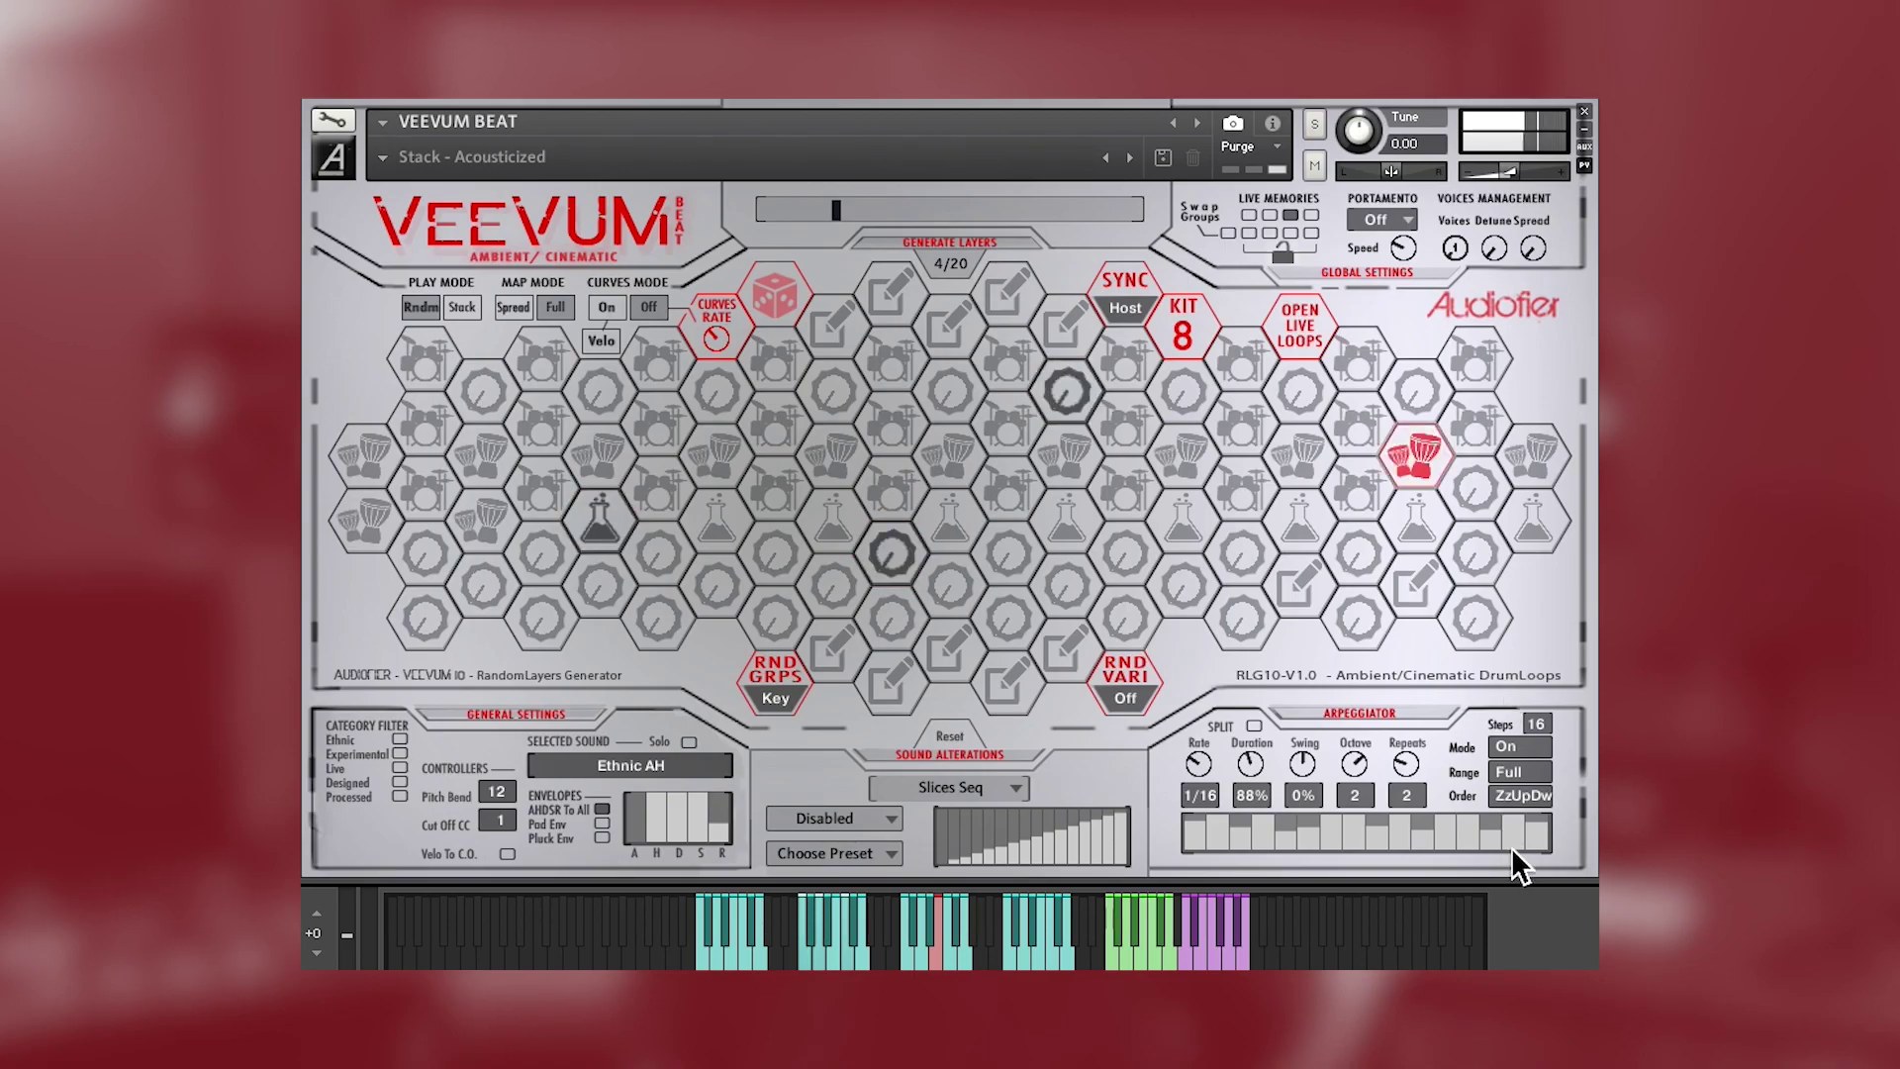
# - Set the arpeggiator's order to ZzUp, octave to 1, repeats to 1 and duration to 151%, and switch its mode to Off
pyautogui.click(1525, 796)
pyautogui.click(1537, 760)
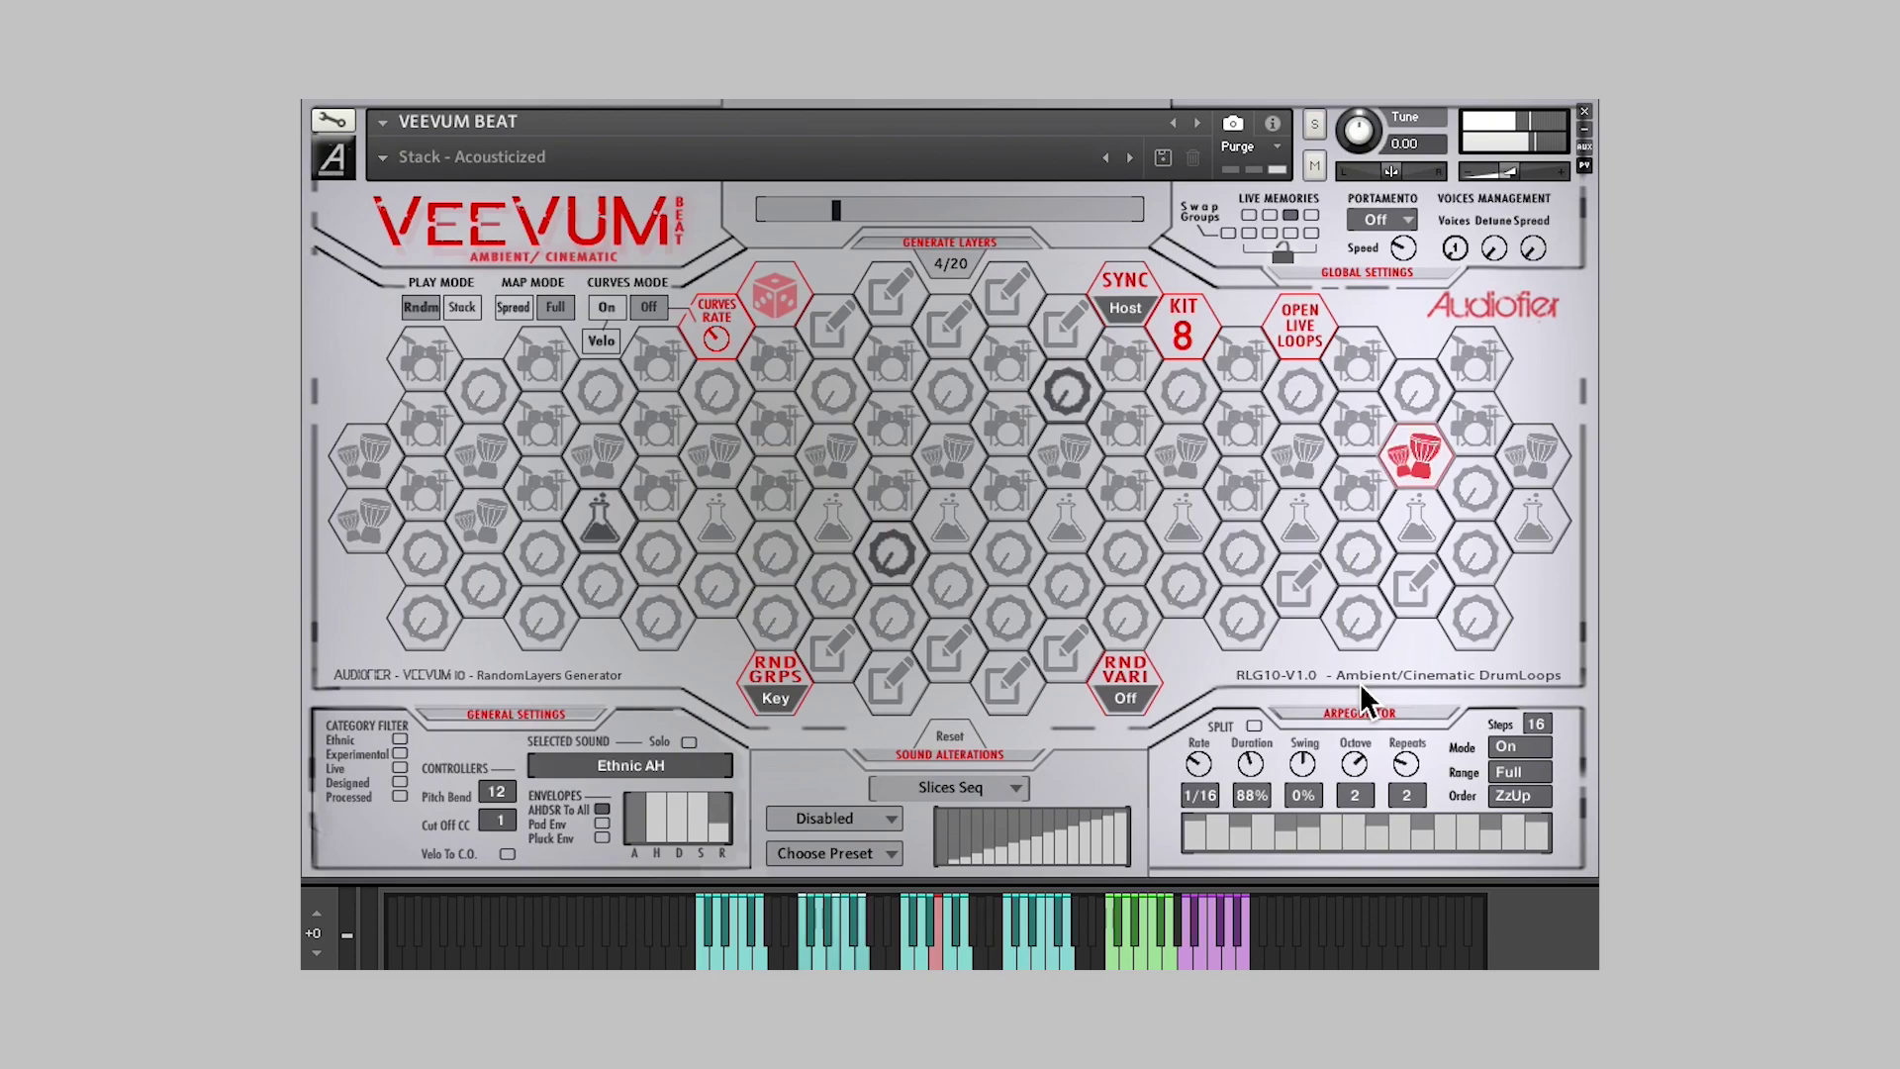
pyautogui.click(1347, 769)
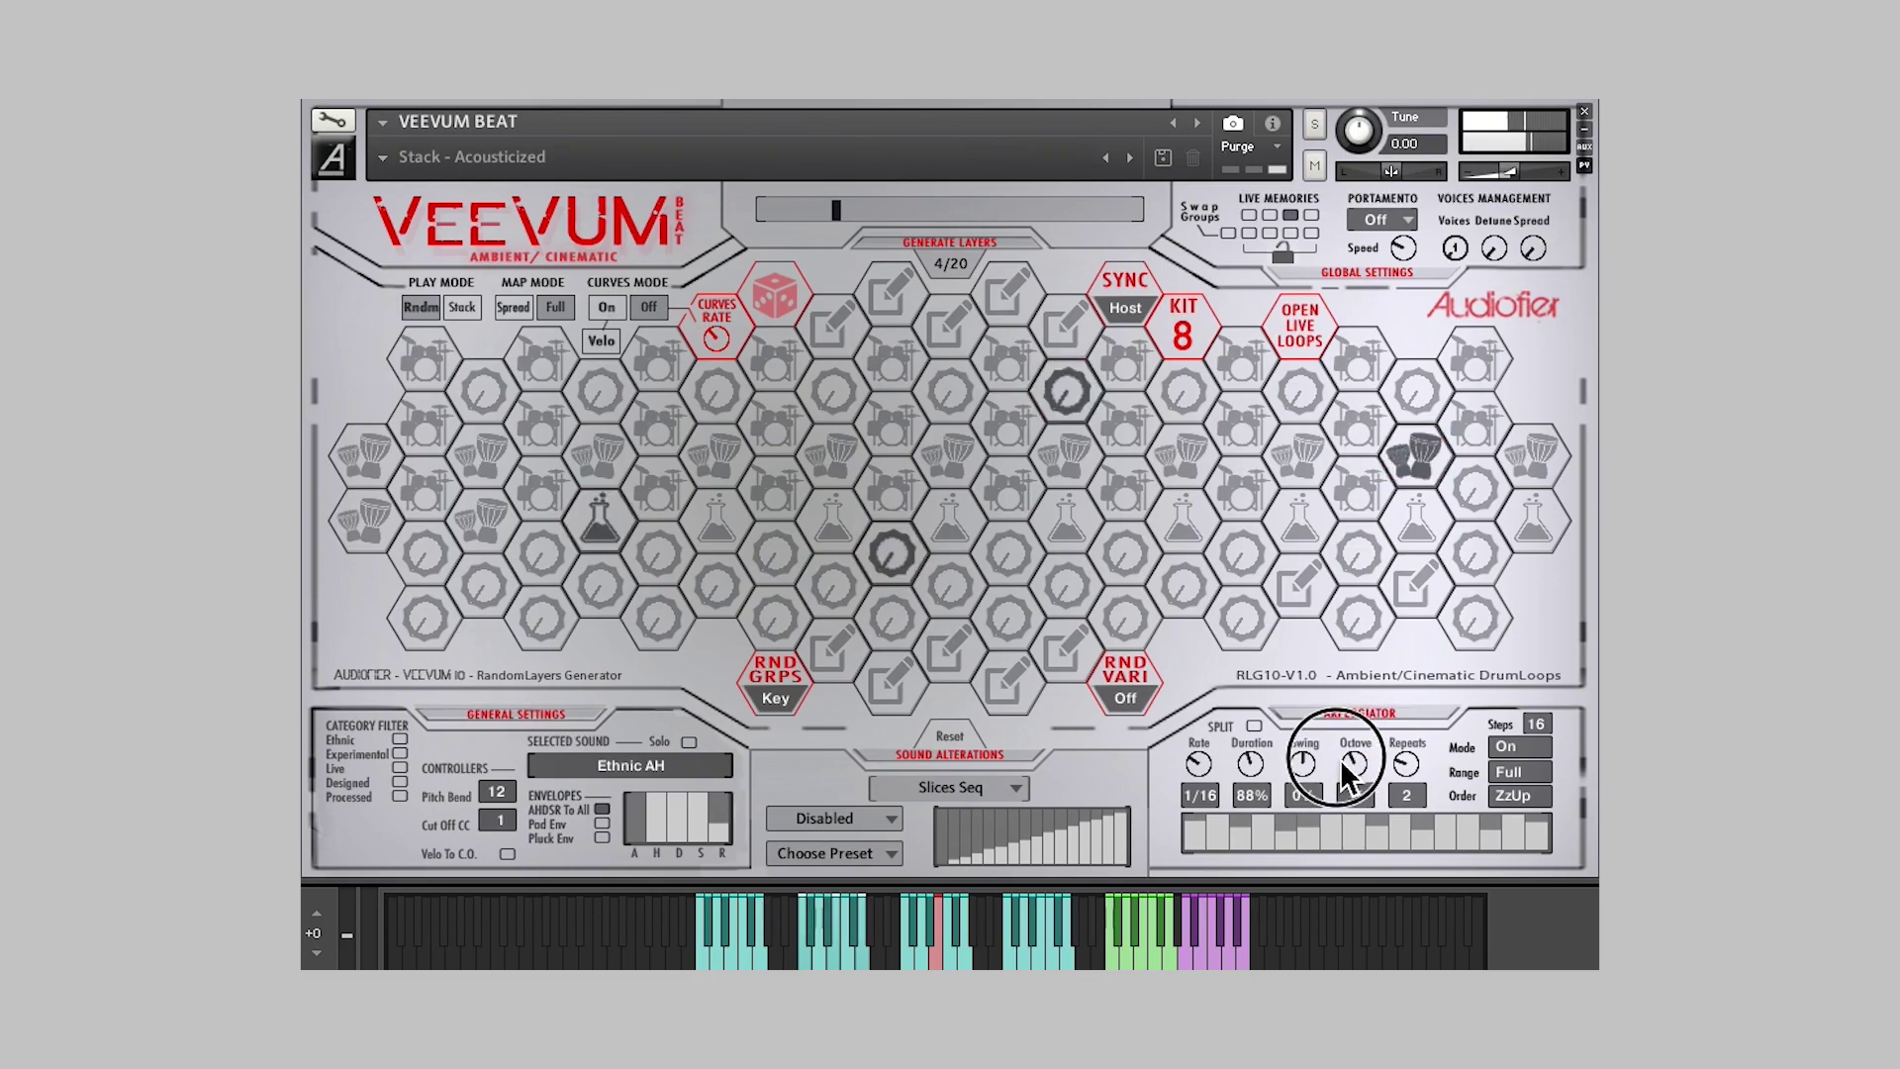
pyautogui.click(1400, 766)
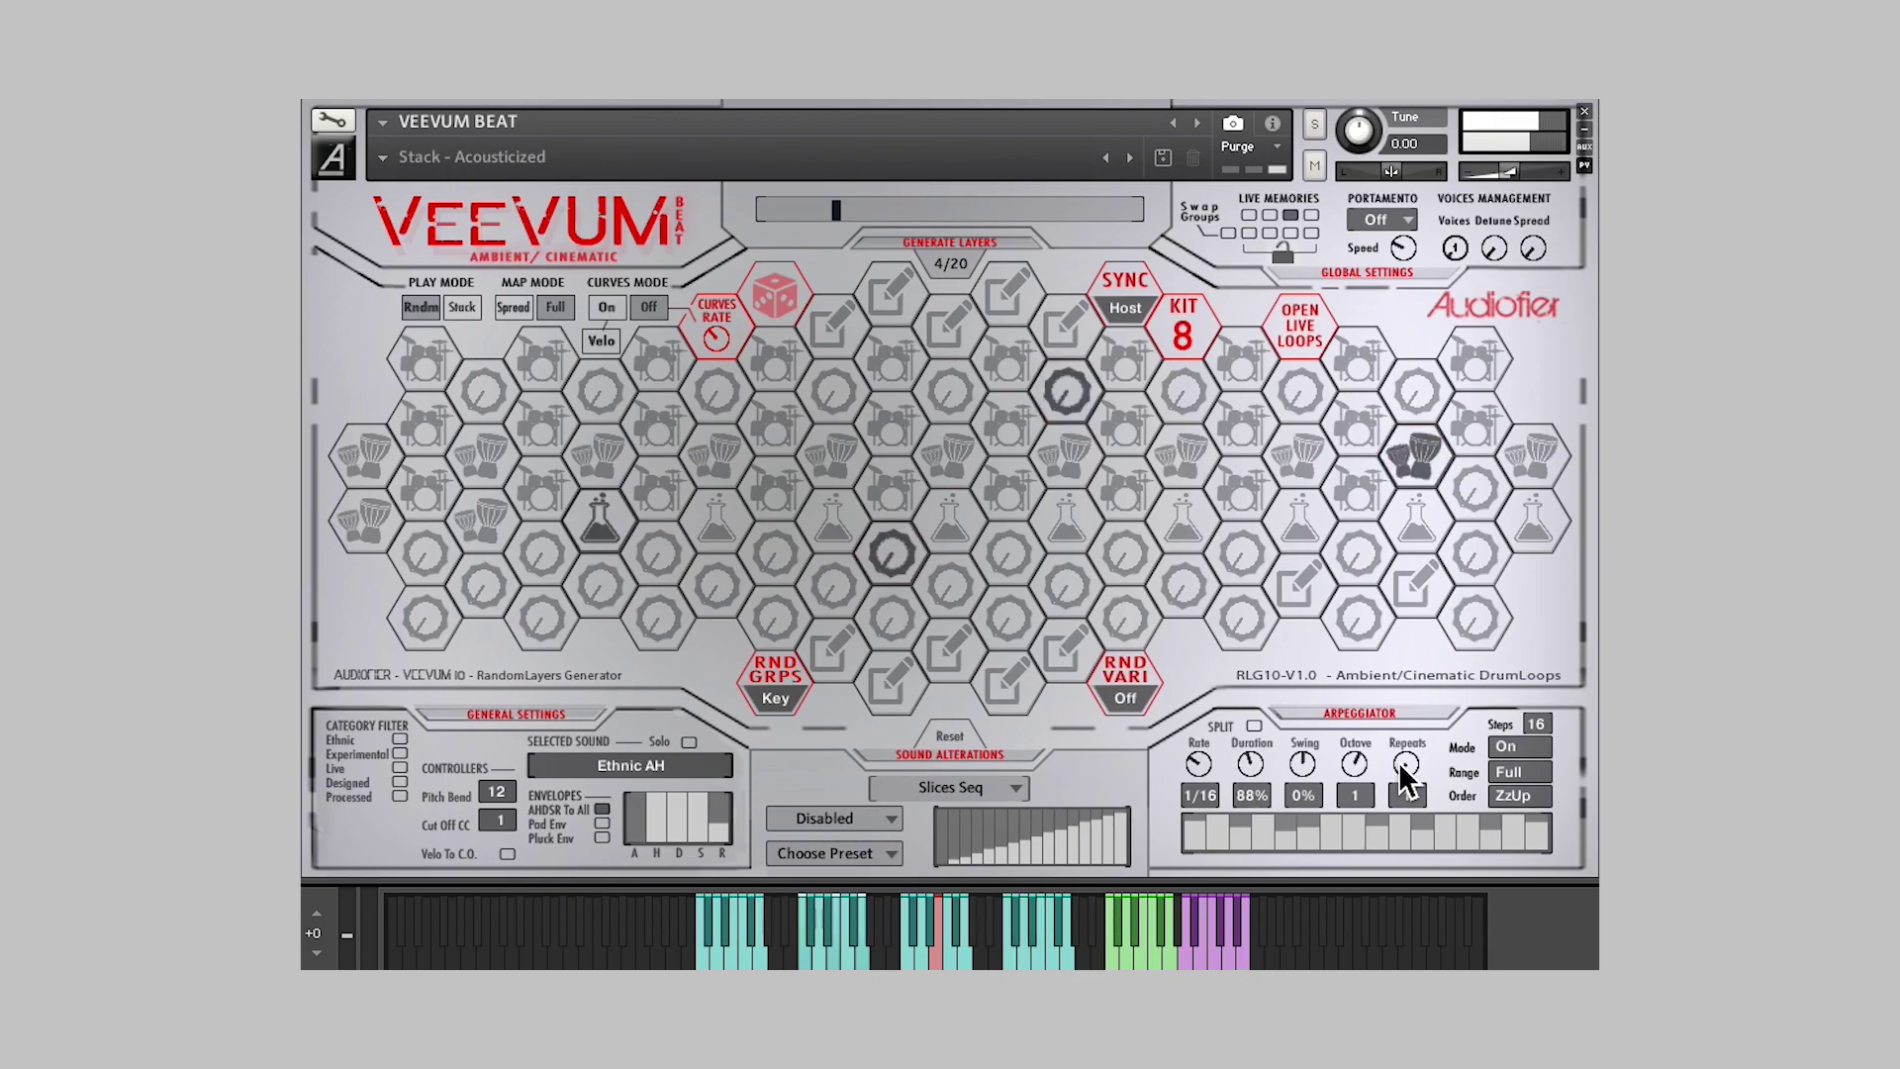
pyautogui.moveTo(1250, 767); pyautogui.dragTo(1253, 798)
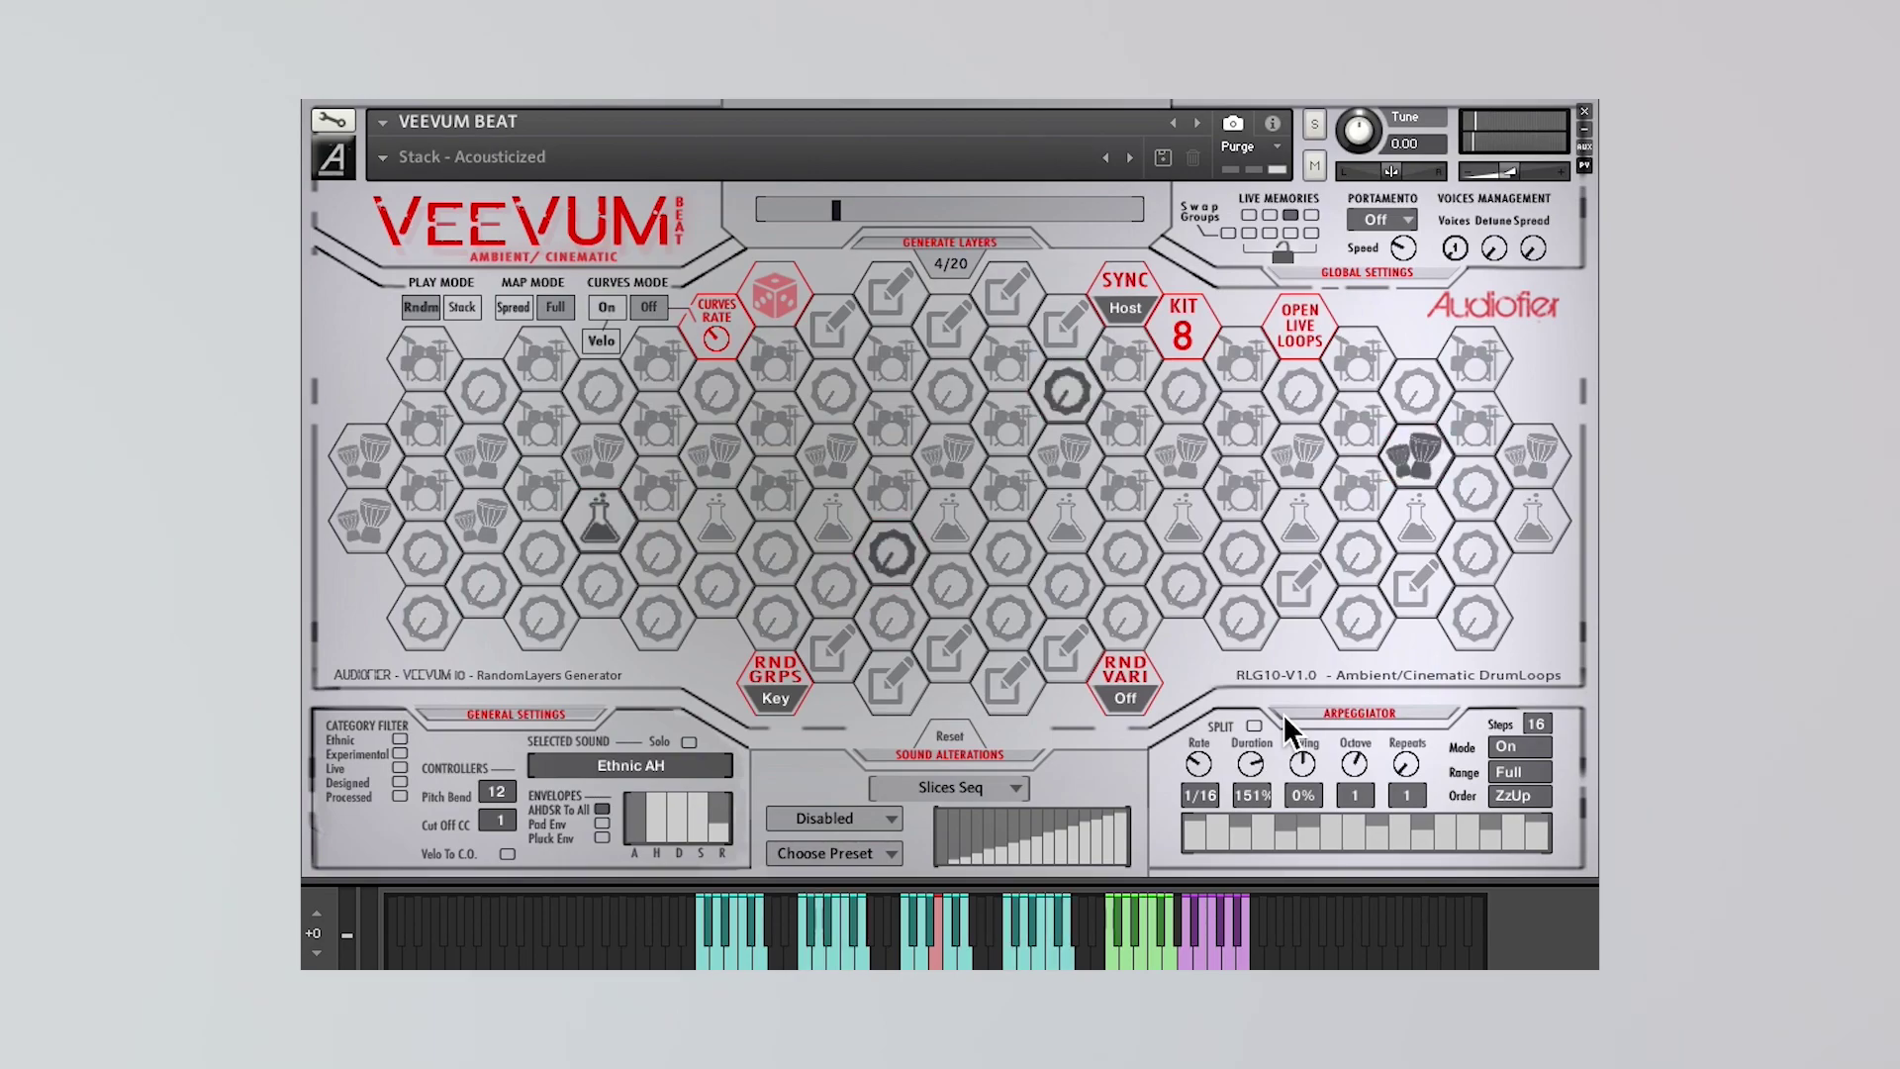
pyautogui.click(1519, 747)
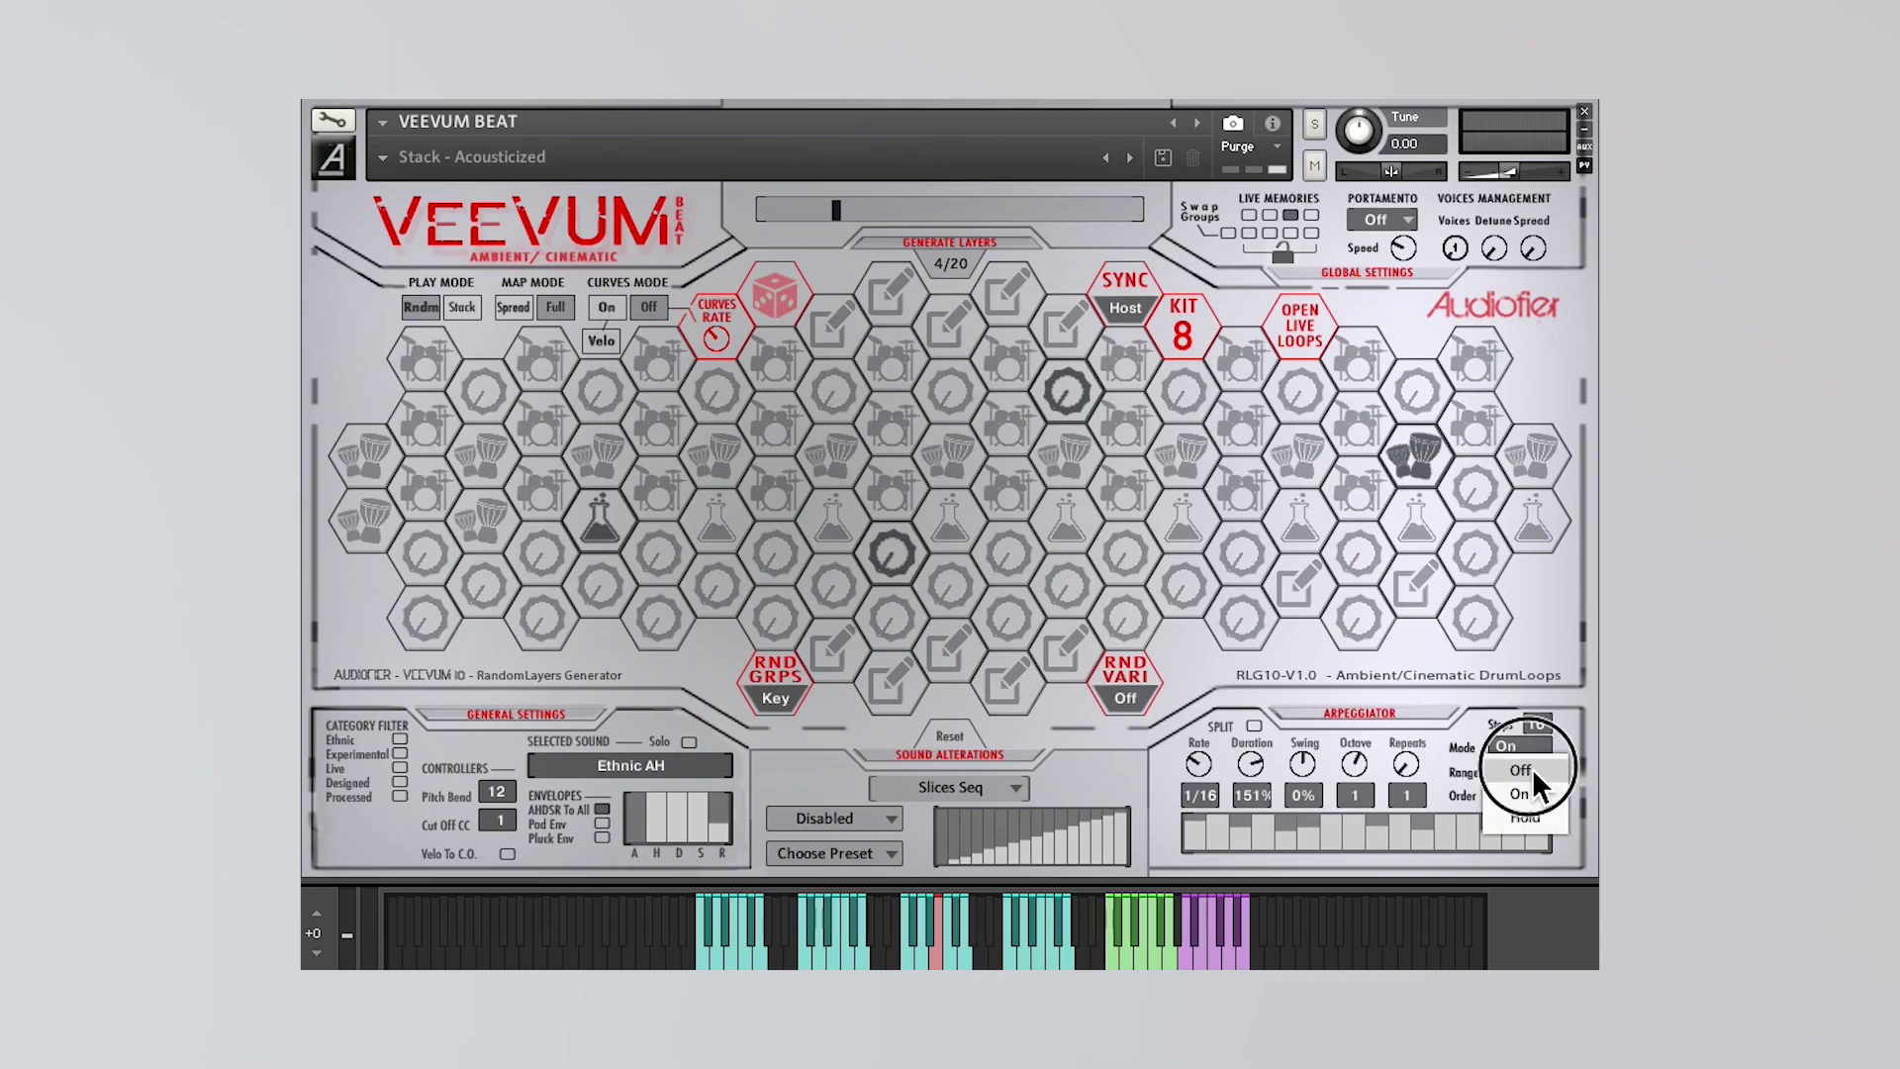
pyautogui.click(1530, 771)
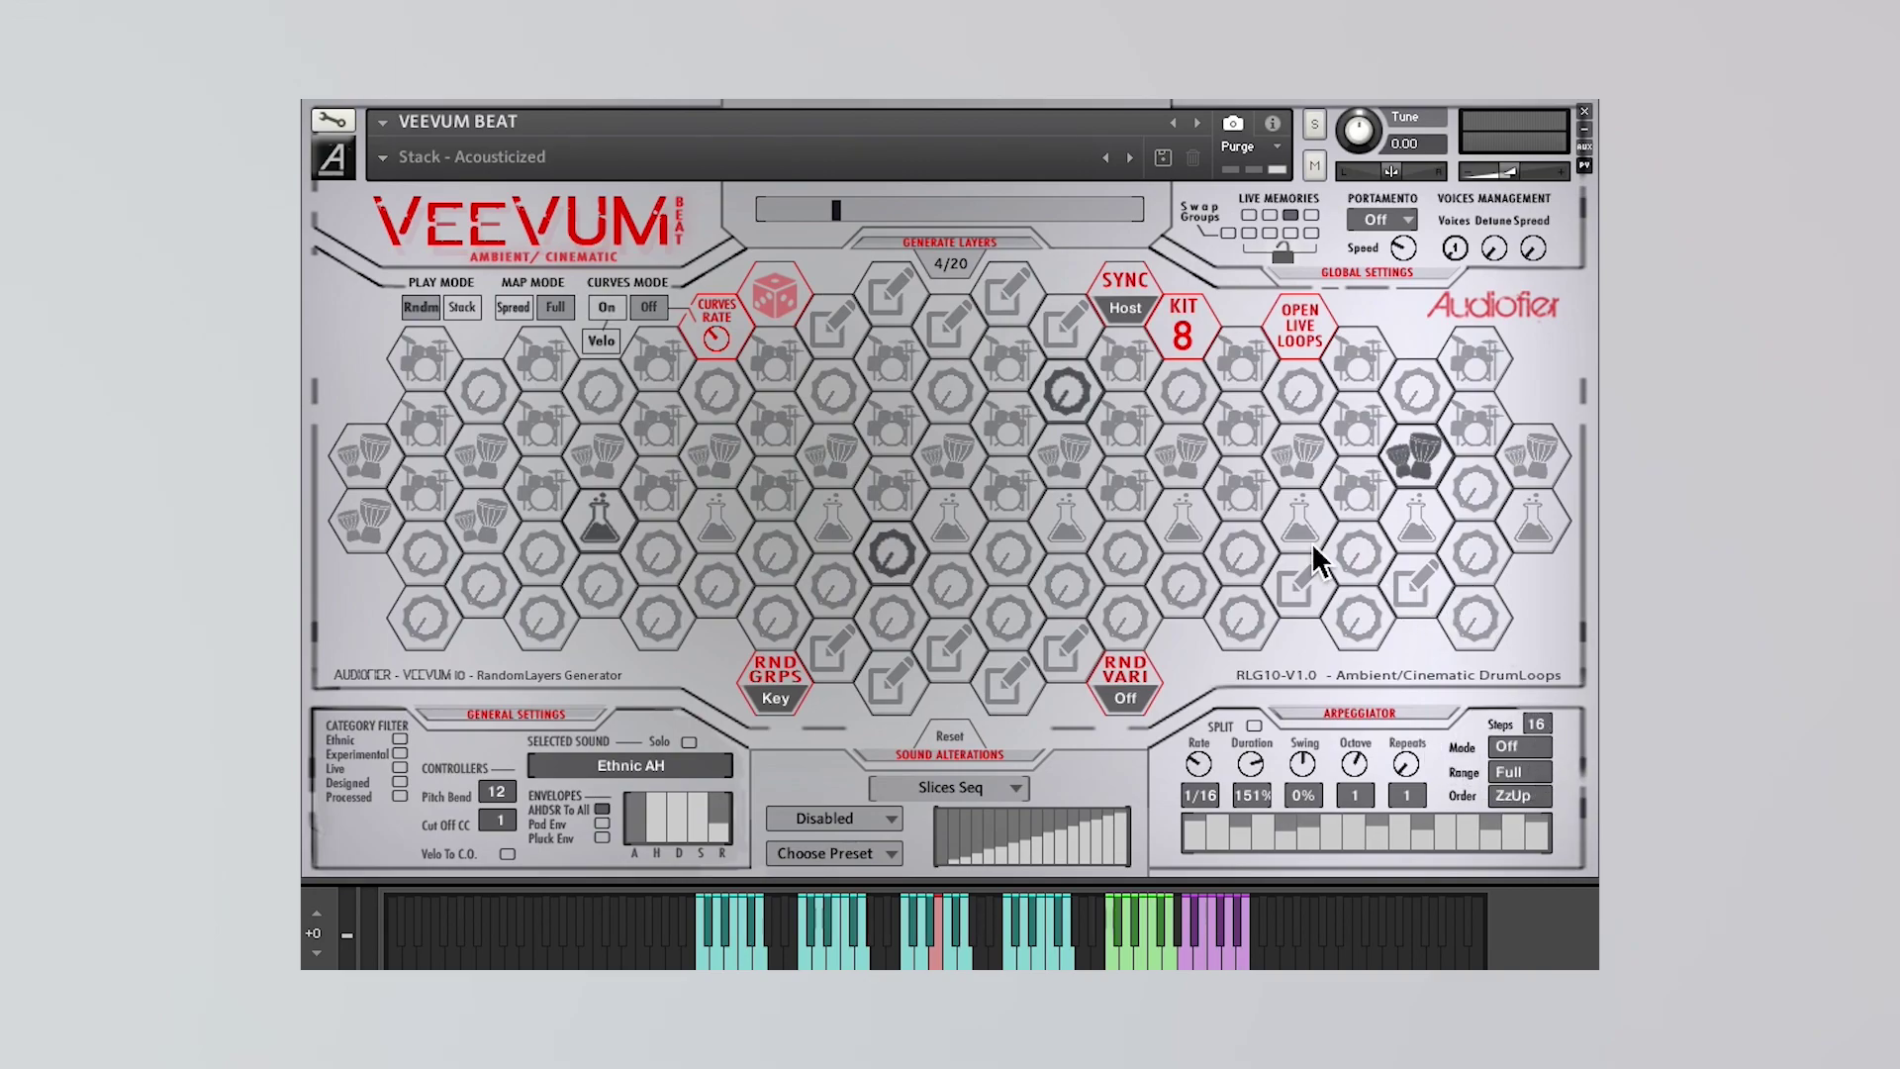
# - Open the Step Filter alterations, set the speed to 1/16, raise the resonance slightly and turn on Random
pyautogui.click(985, 788)
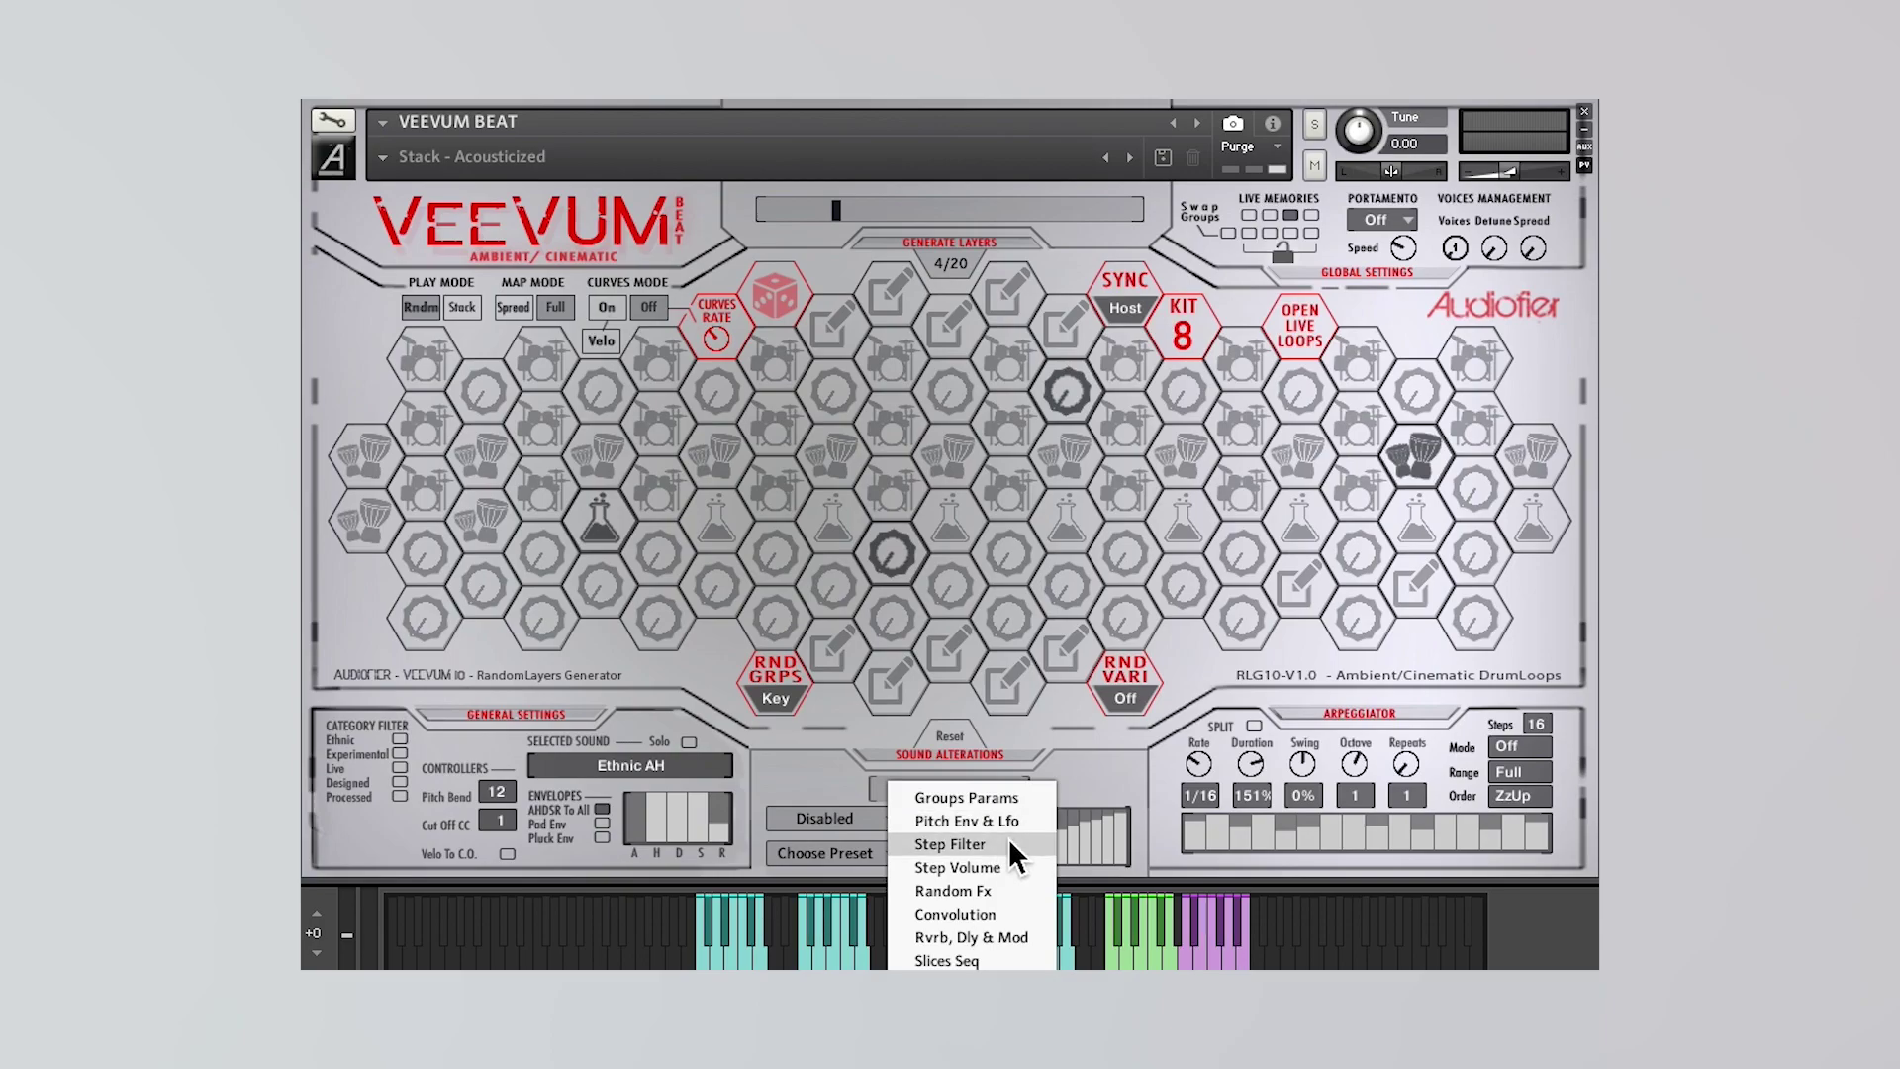
pyautogui.click(996, 847)
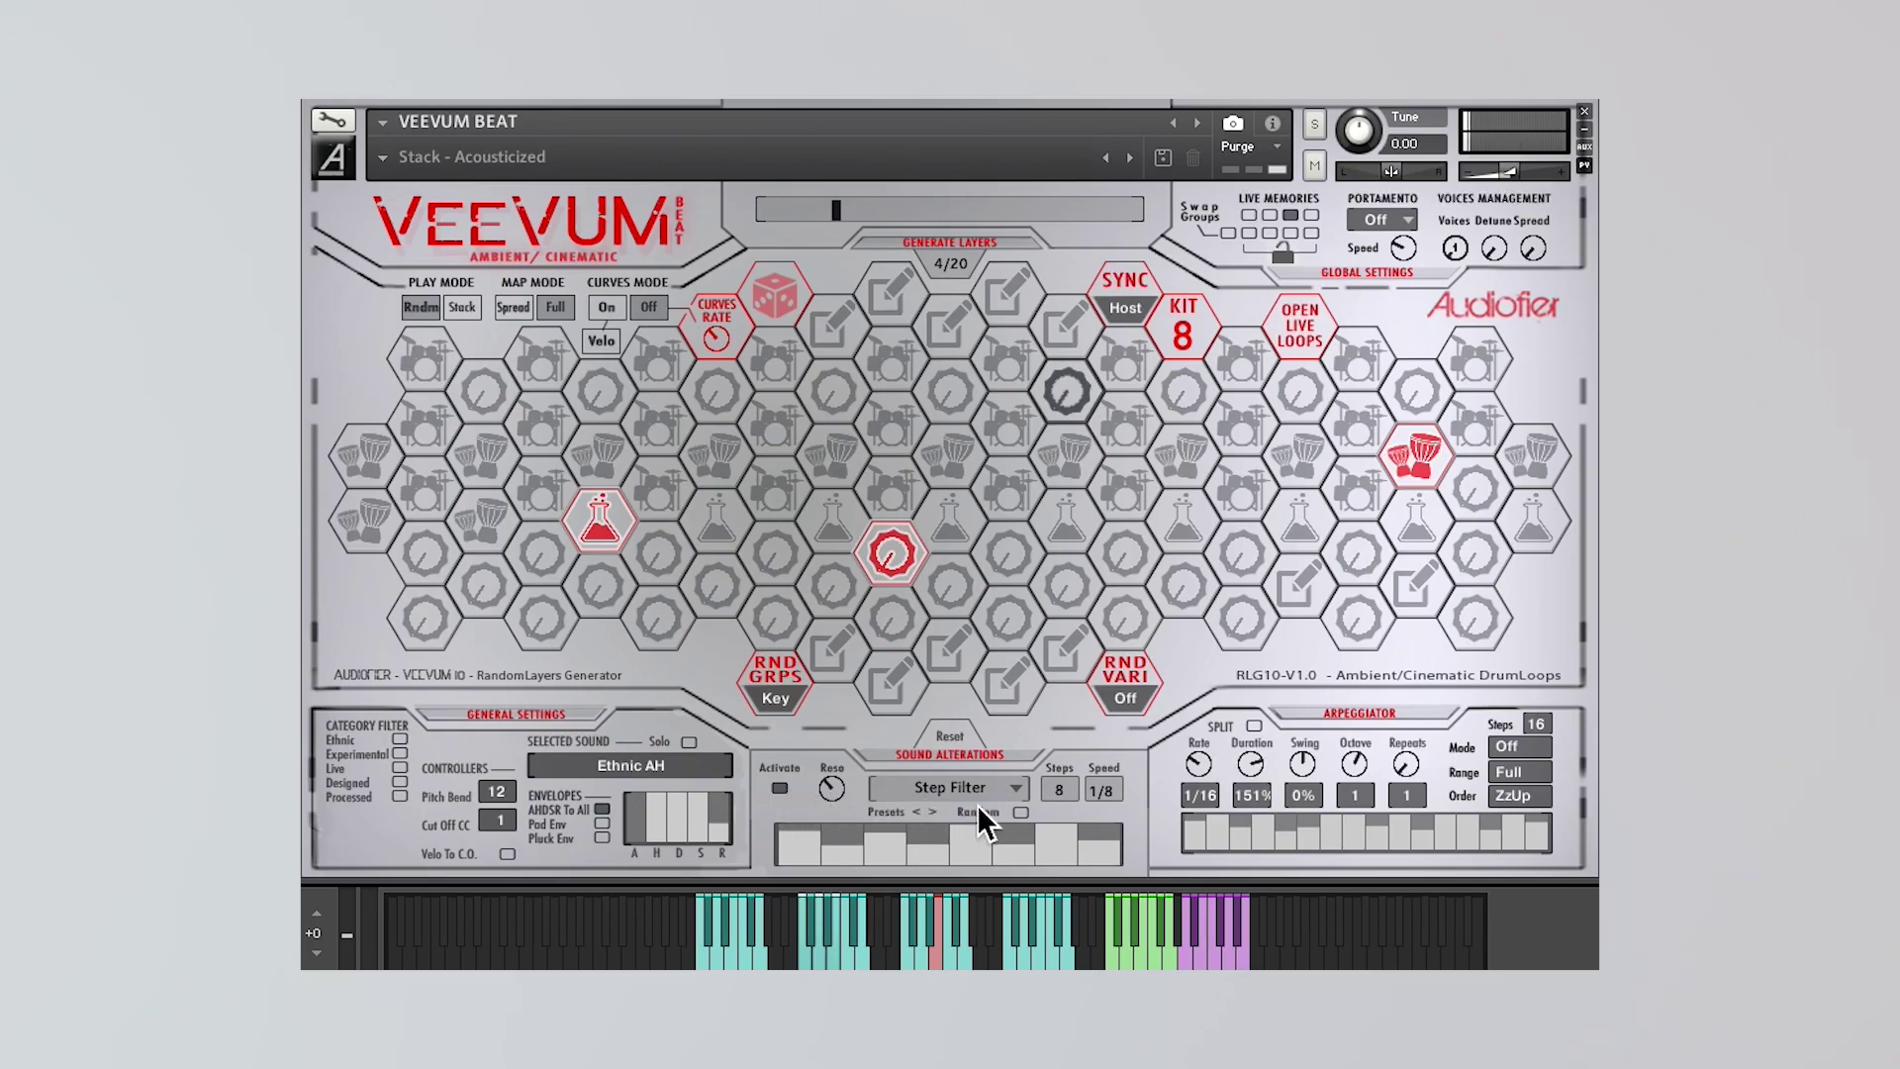
pyautogui.click(1108, 798)
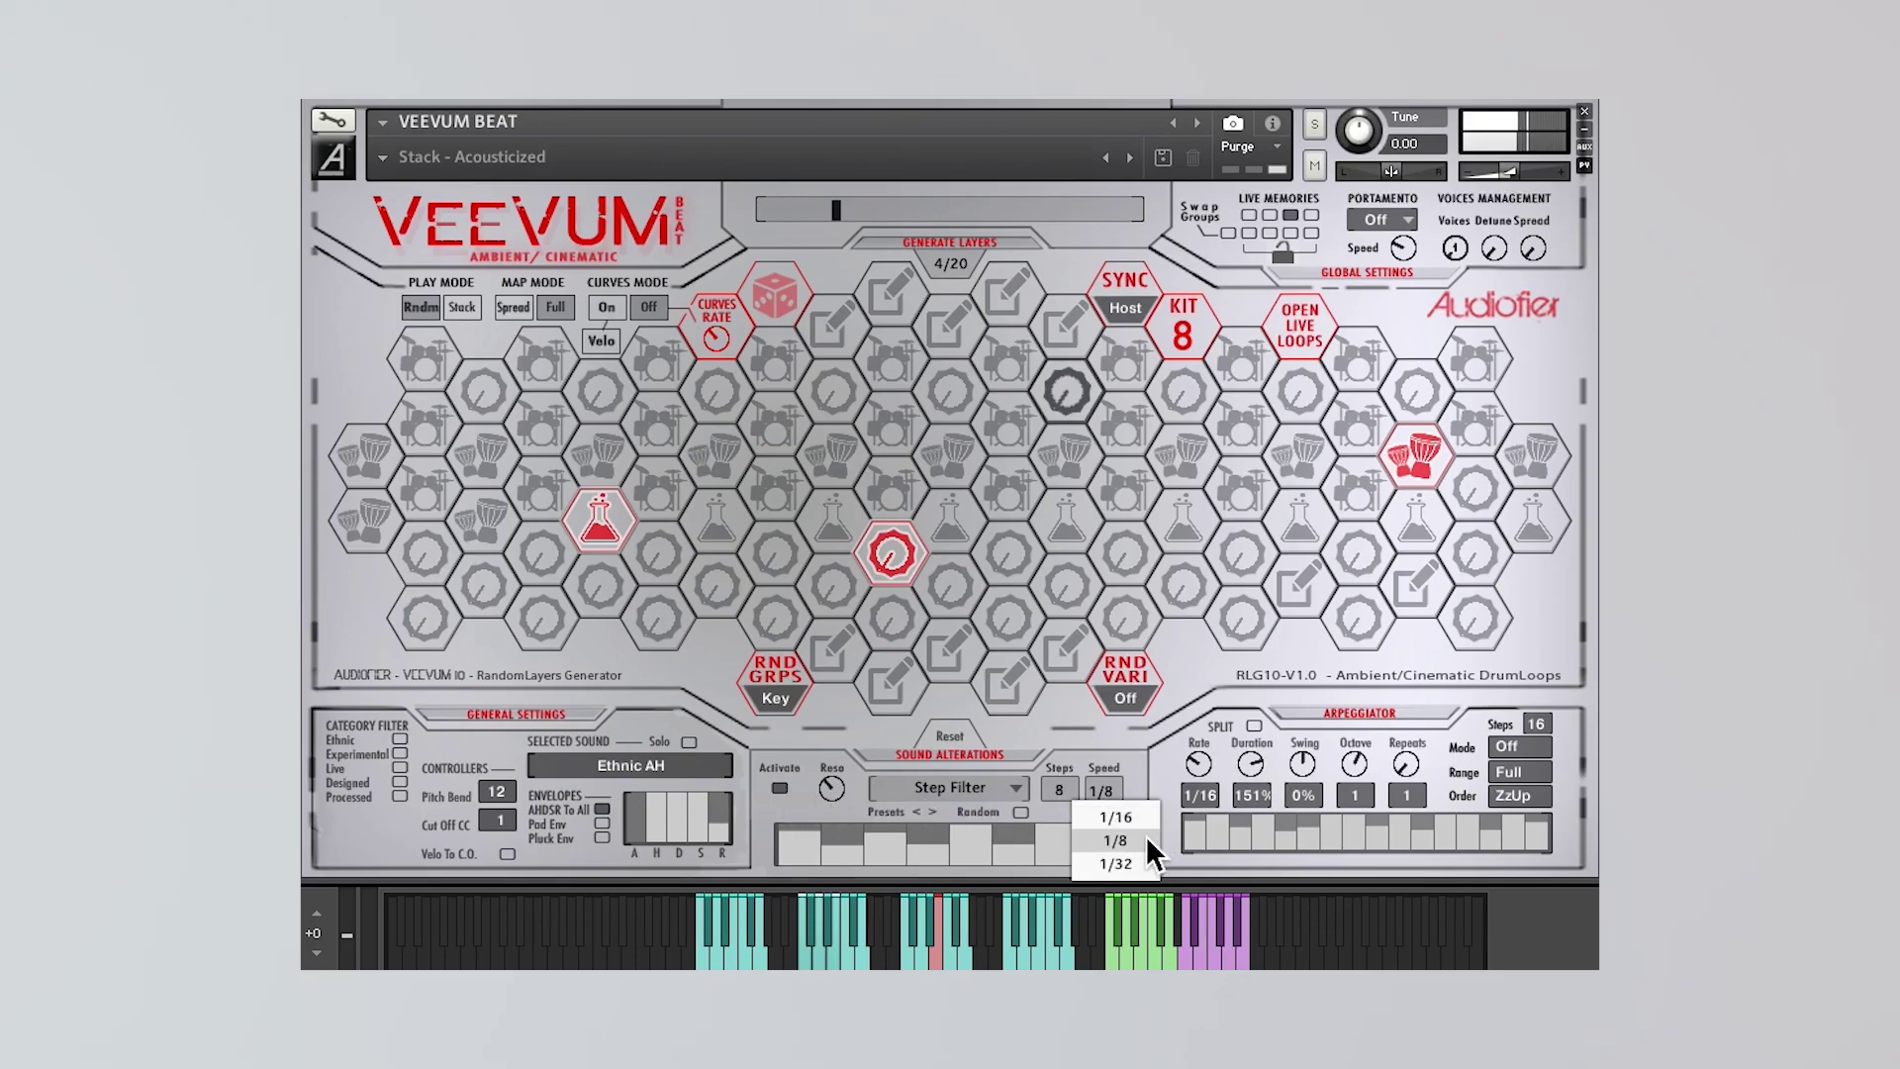
pyautogui.click(1138, 841)
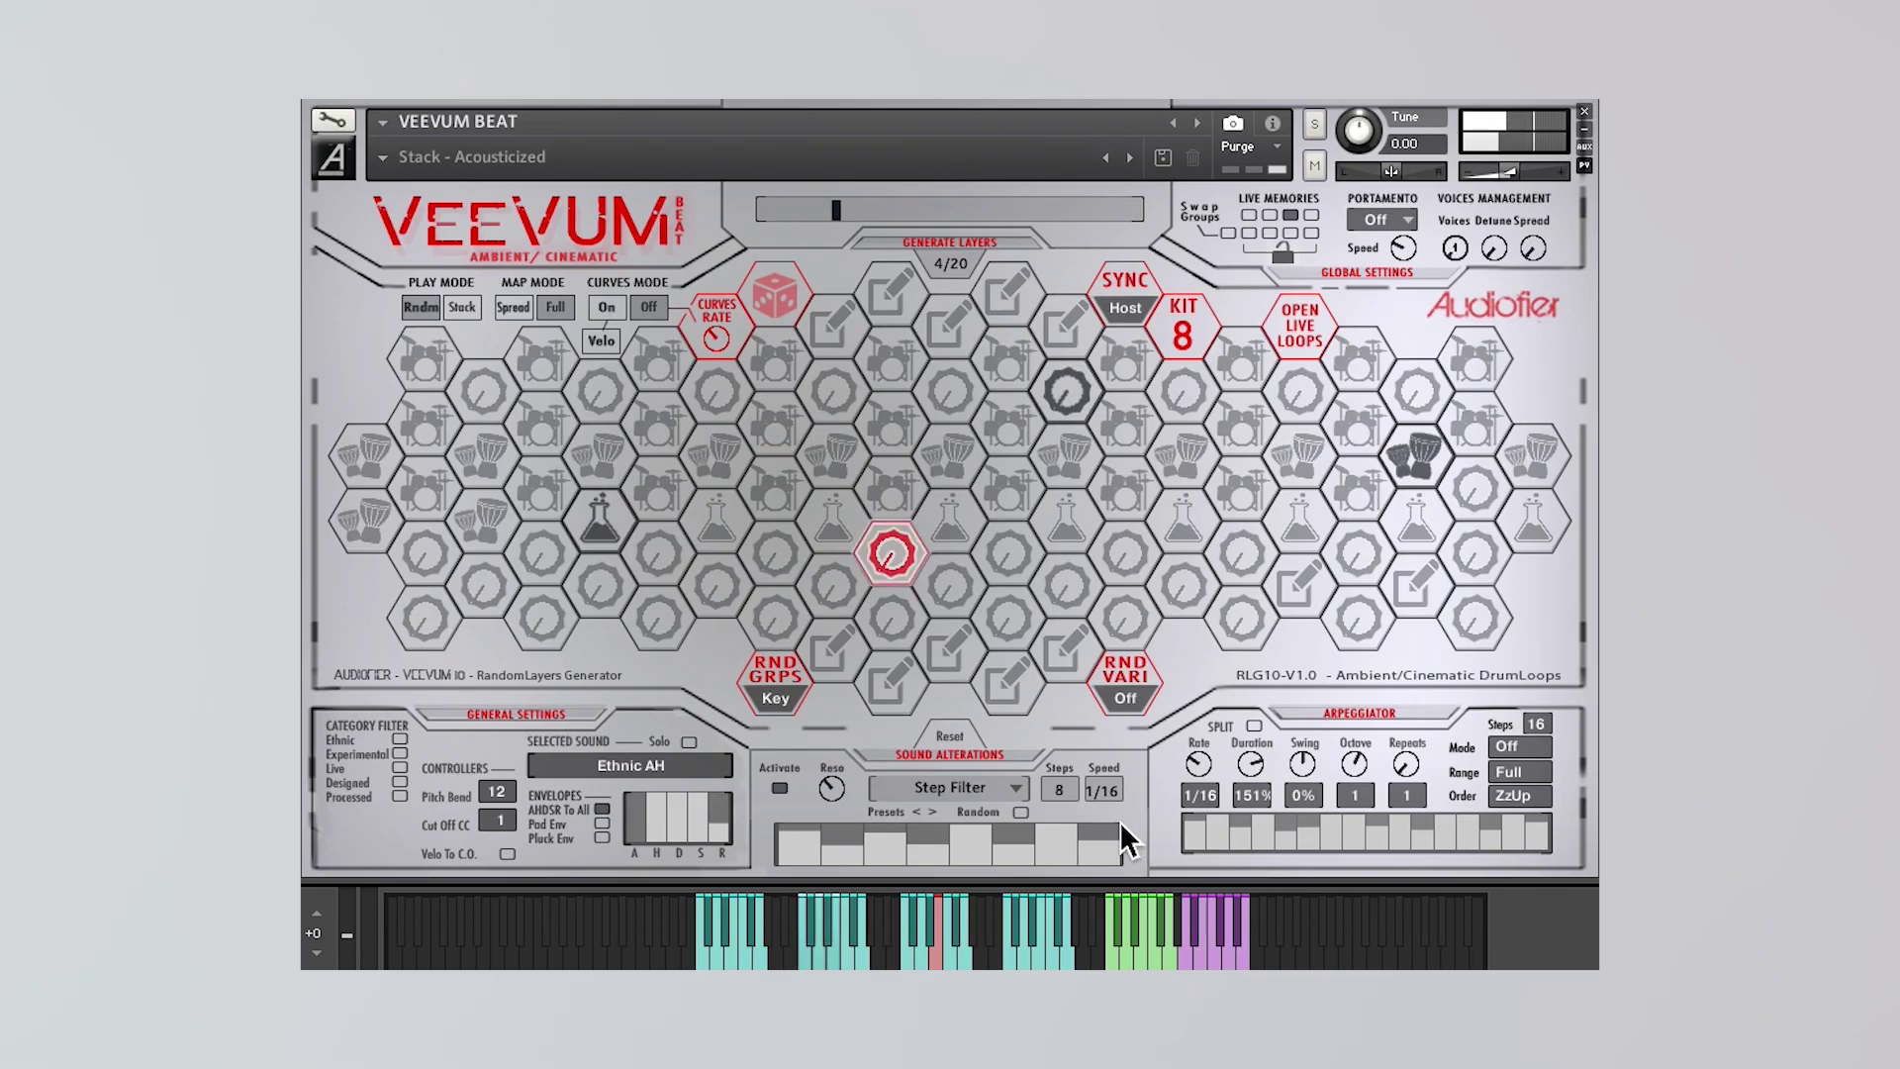
pyautogui.moveTo(833, 817); pyautogui.dragTo(840, 803)
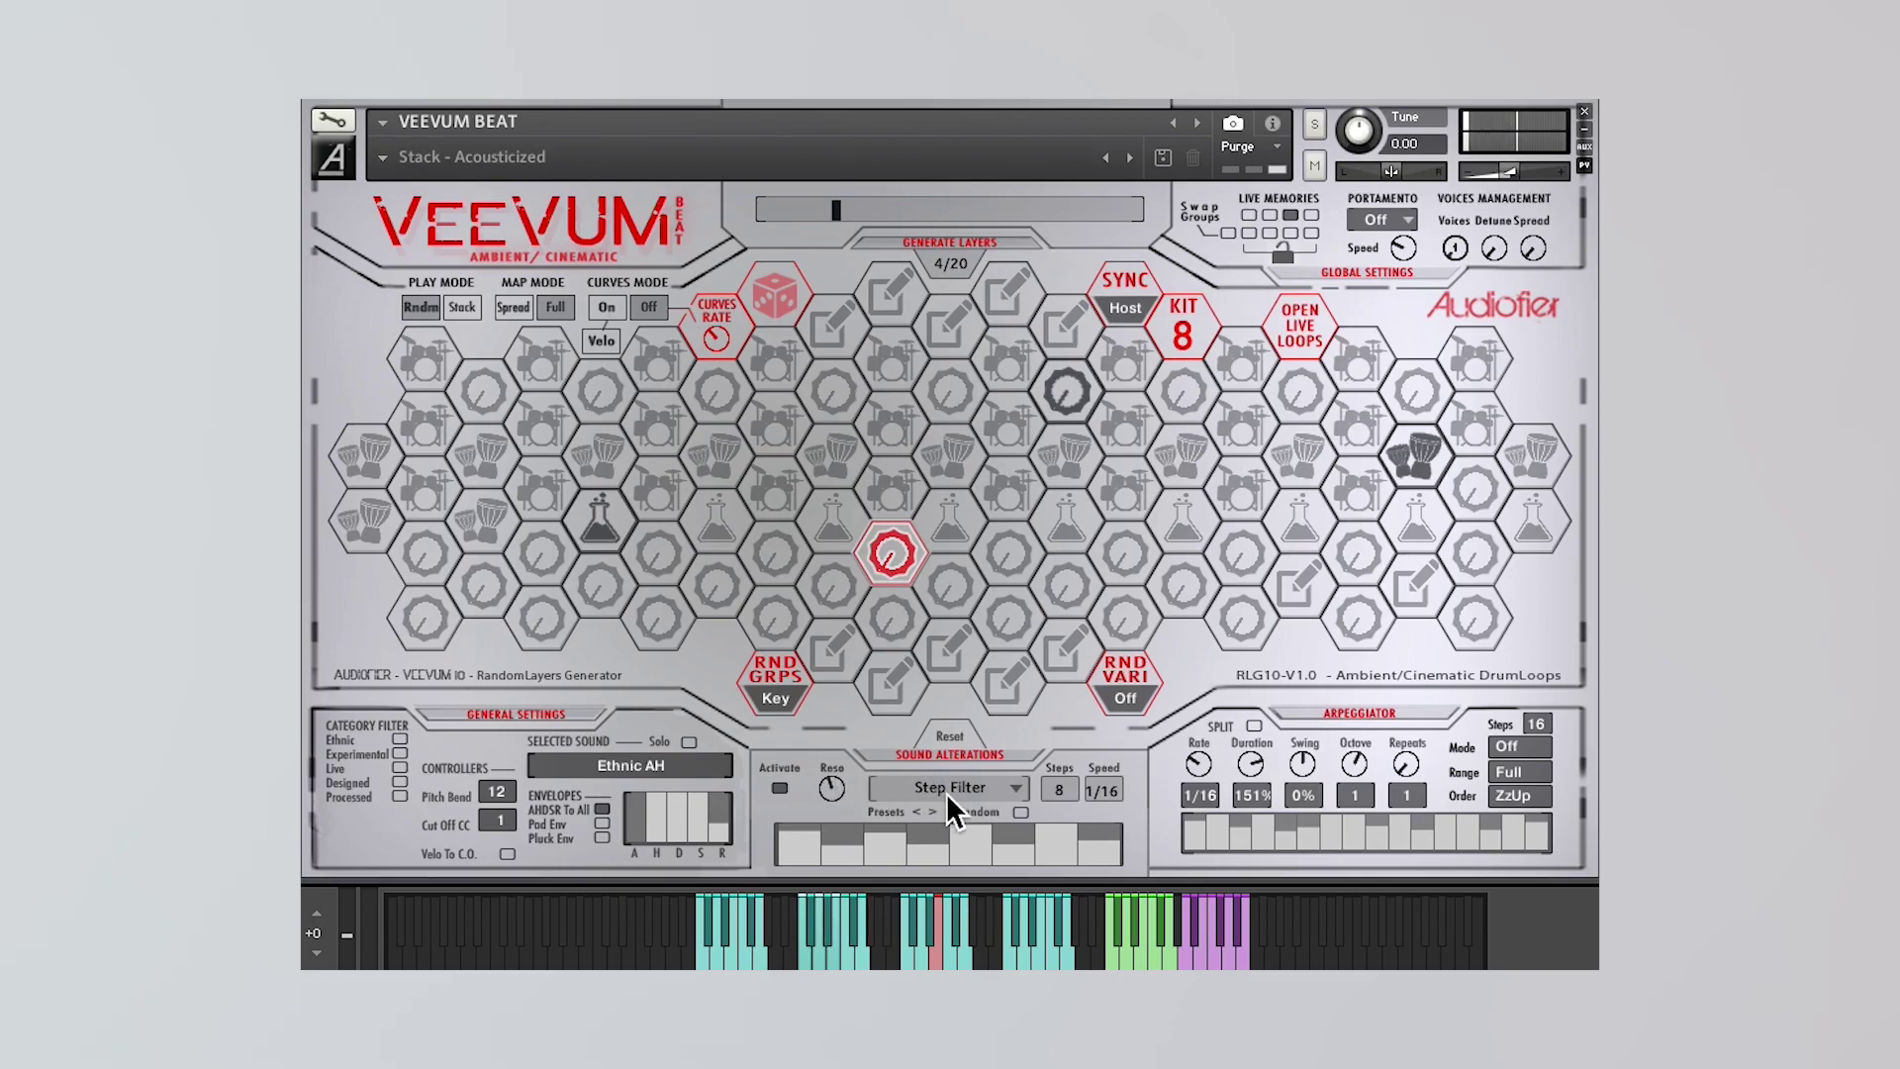
pyautogui.click(1021, 813)
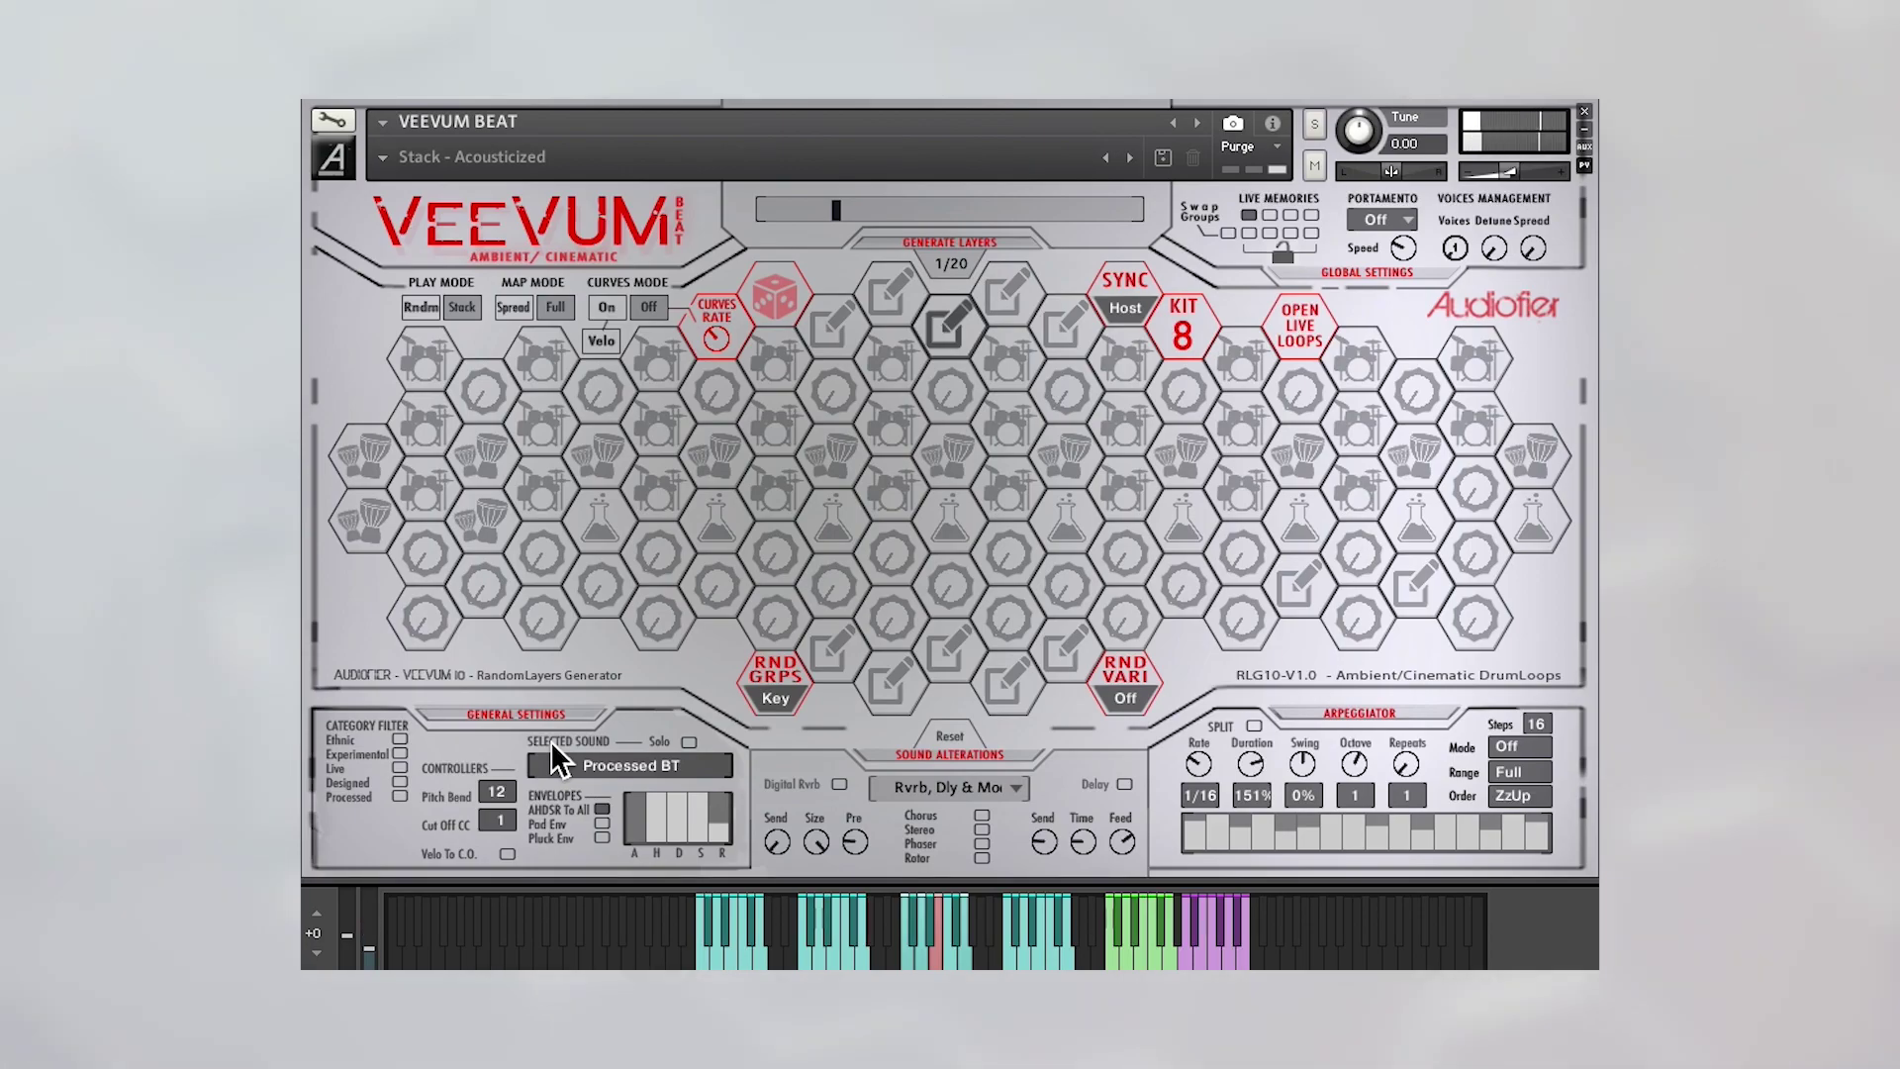
# - Try the x2 and 1/2 sync rates and return the sync to Host
pyautogui.click(1125, 307)
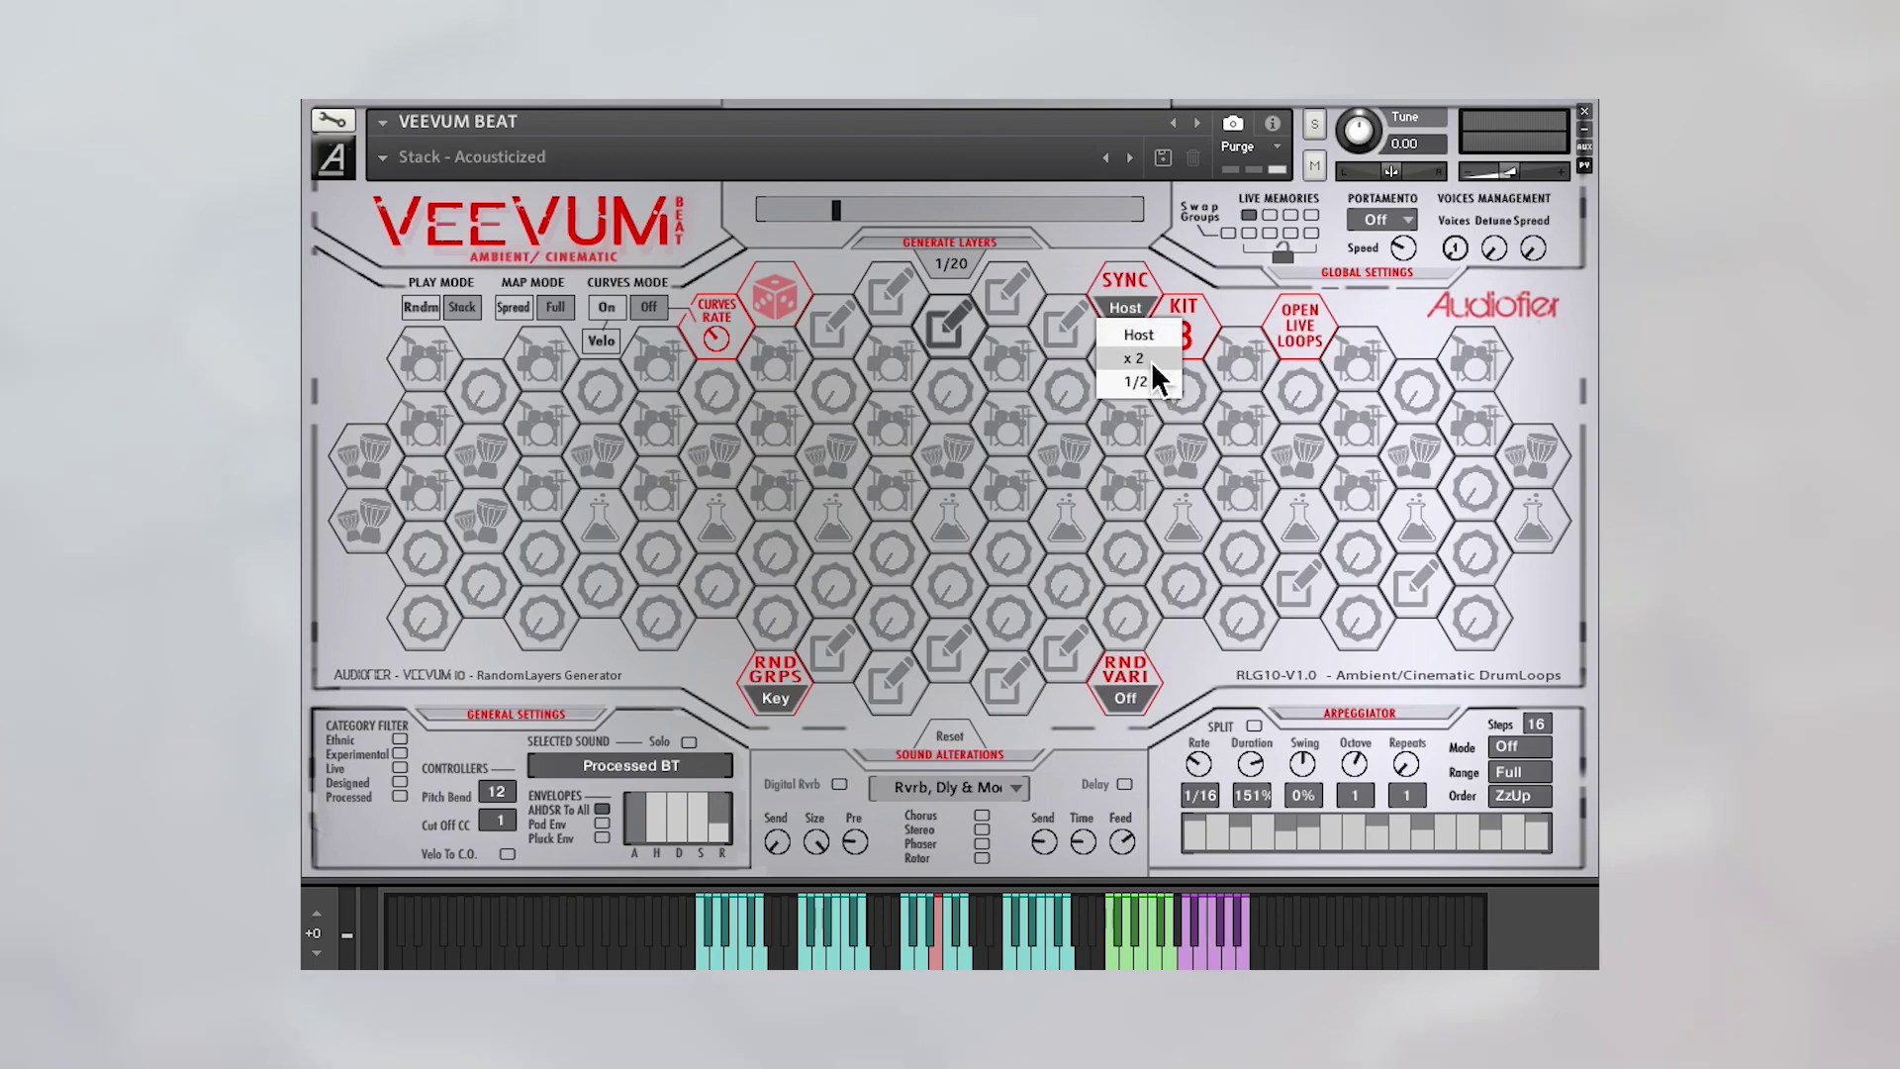
pyautogui.click(1148, 360)
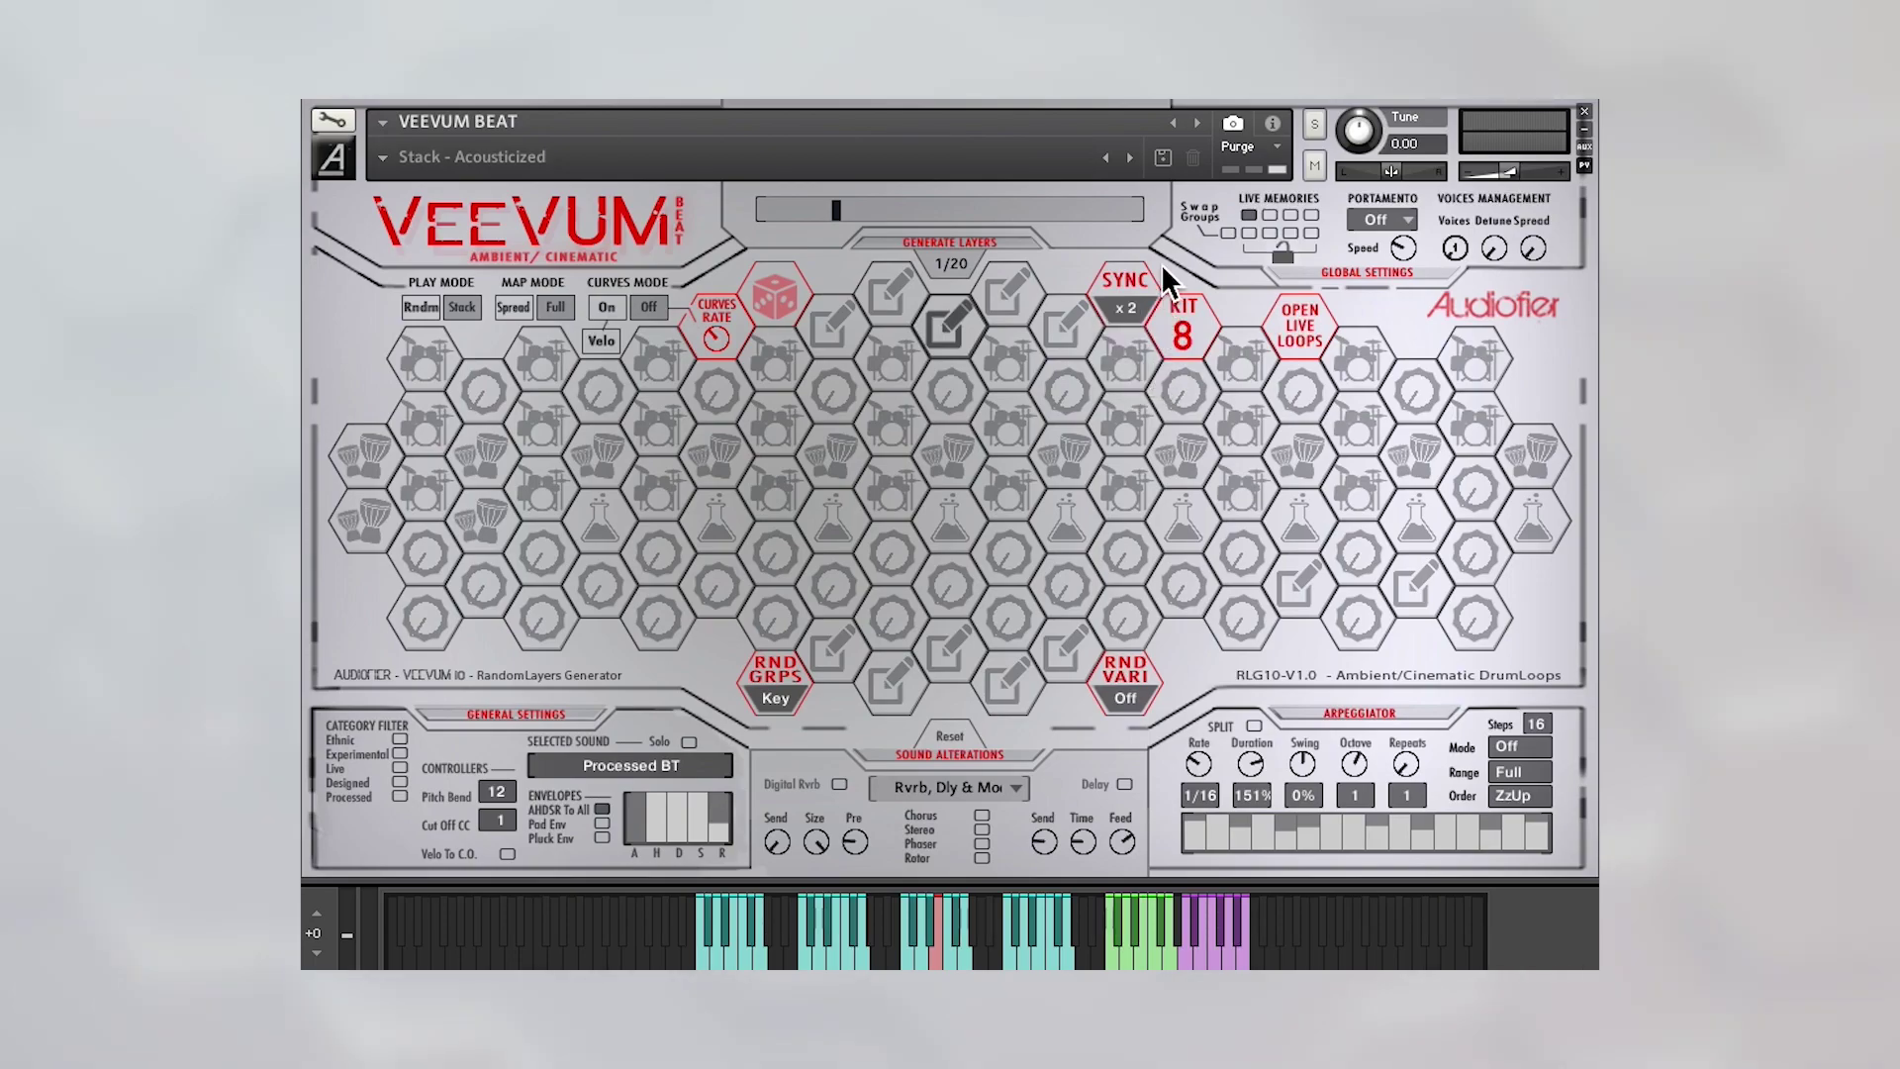
pyautogui.click(1148, 319)
pyautogui.click(1153, 396)
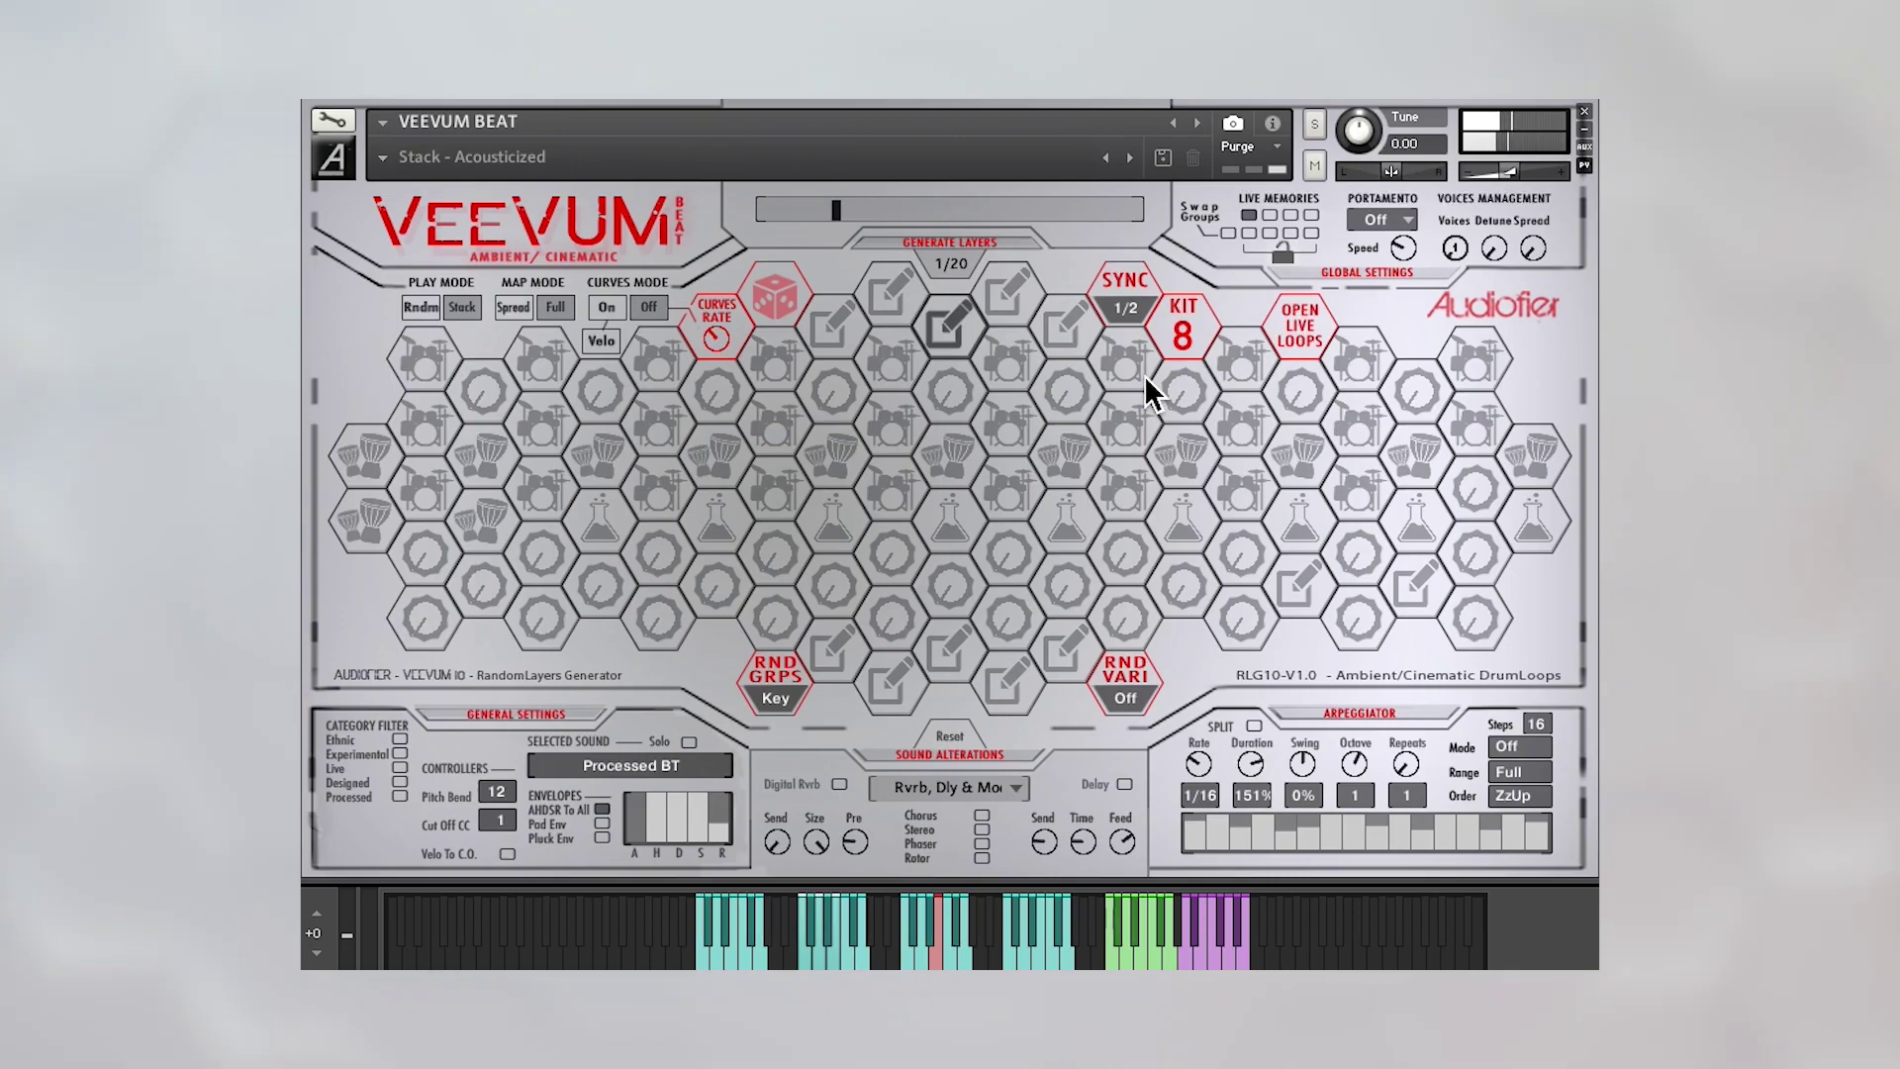
pyautogui.click(1135, 322)
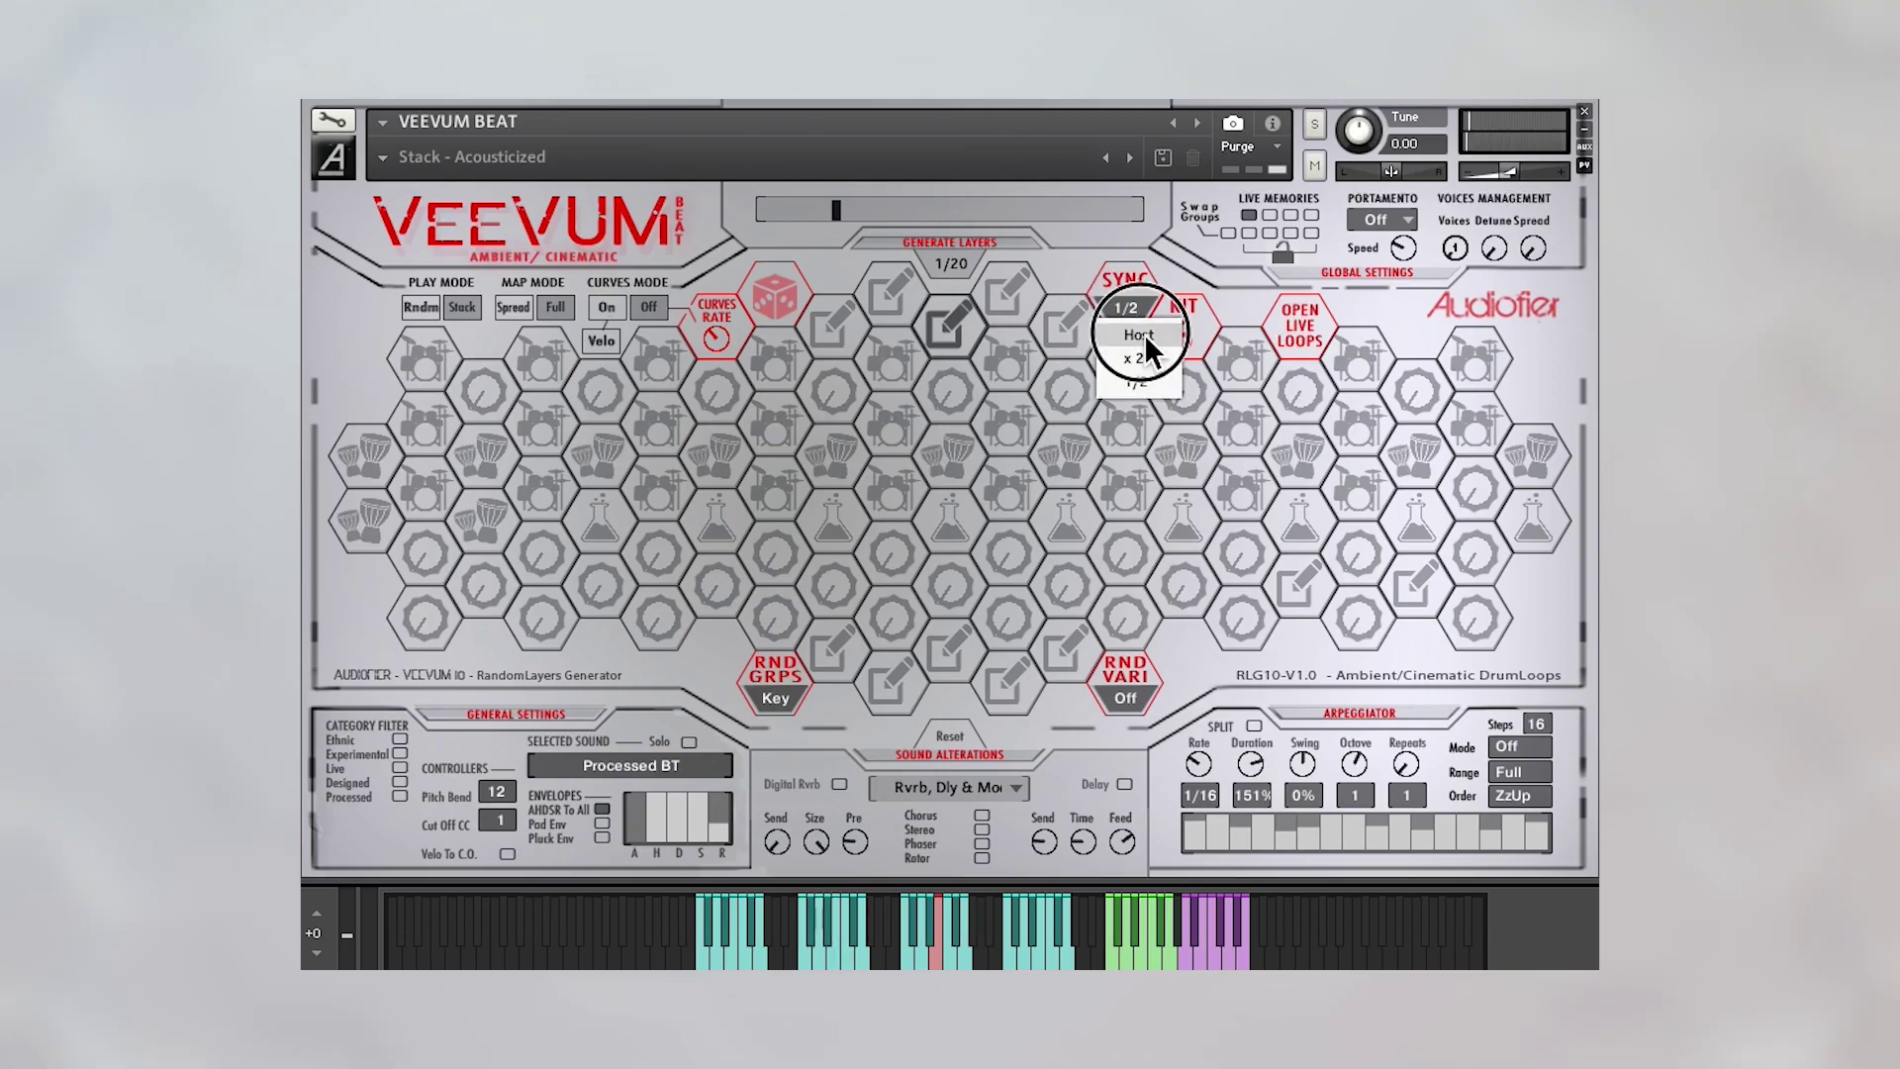
pyautogui.click(1146, 346)
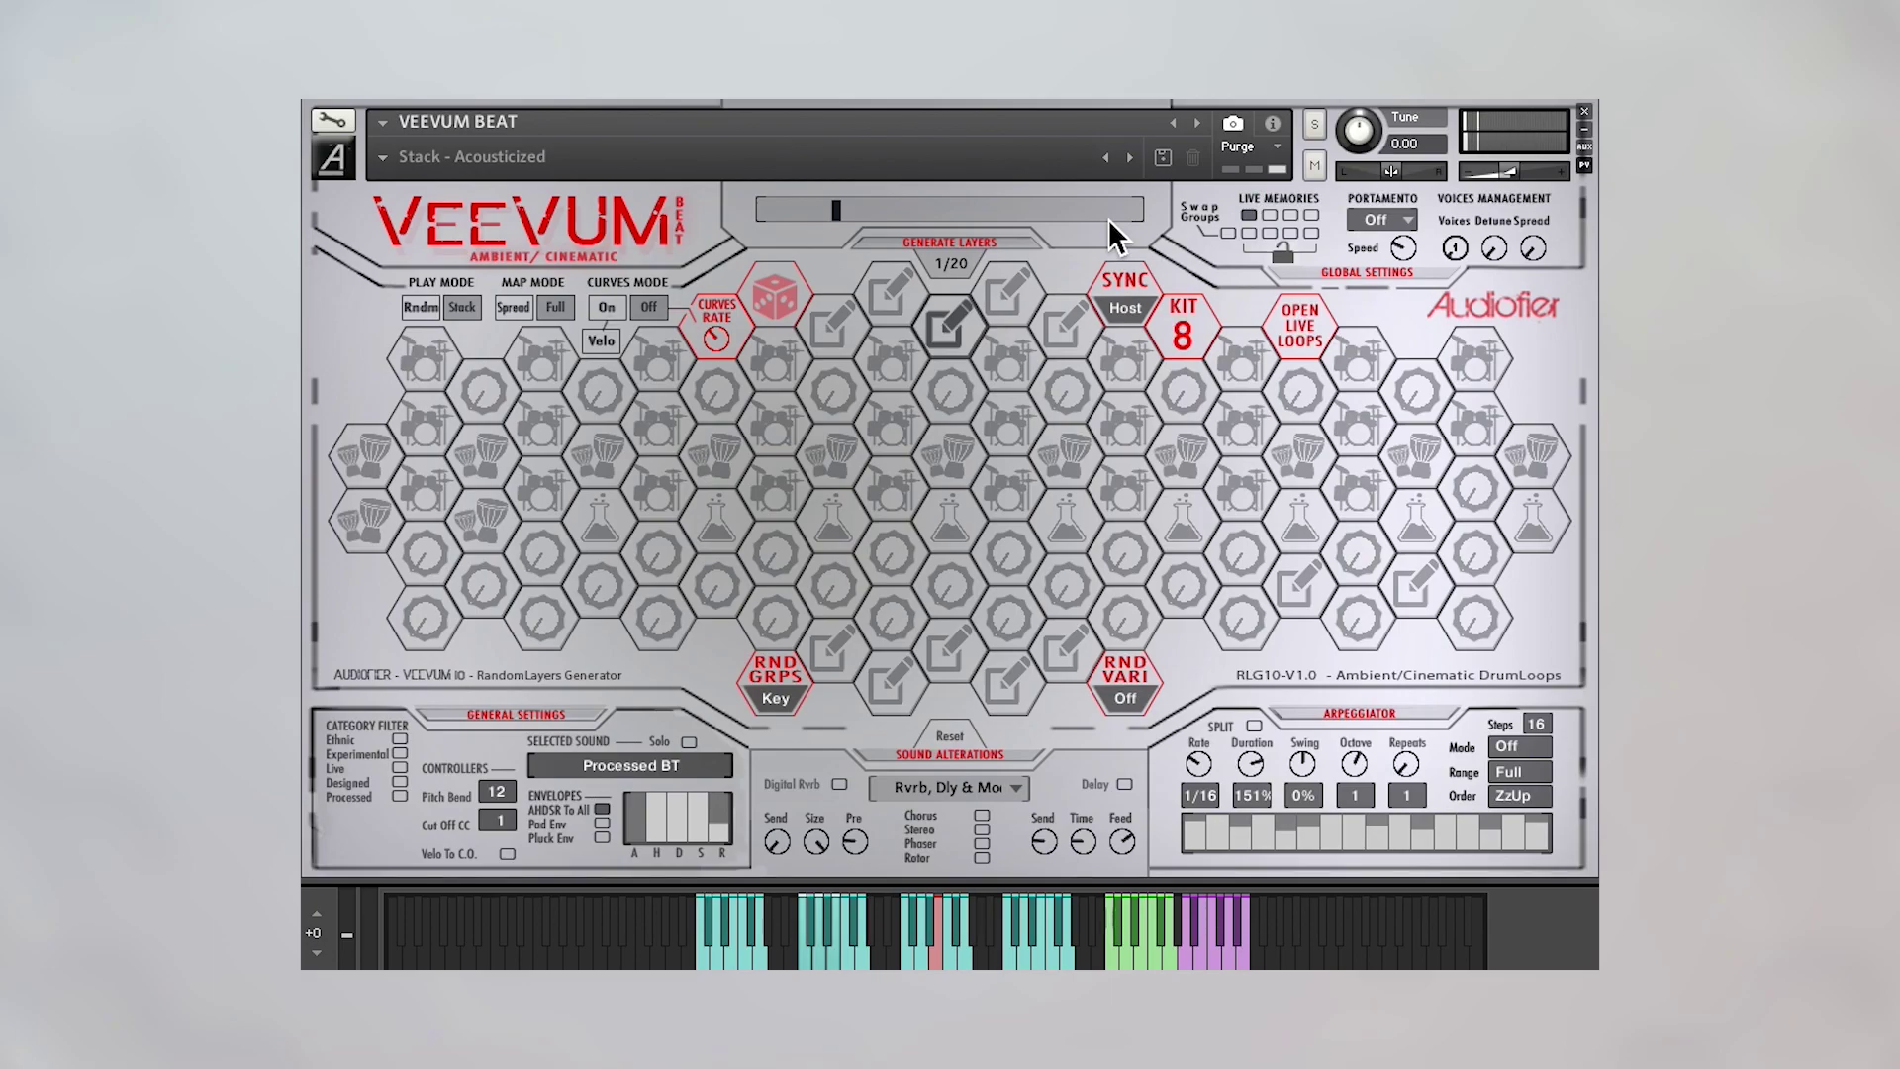
# - Open the Random Fx alterations, set the random FX type to Conv10 and raise the random FX volume
pyautogui.click(948, 787)
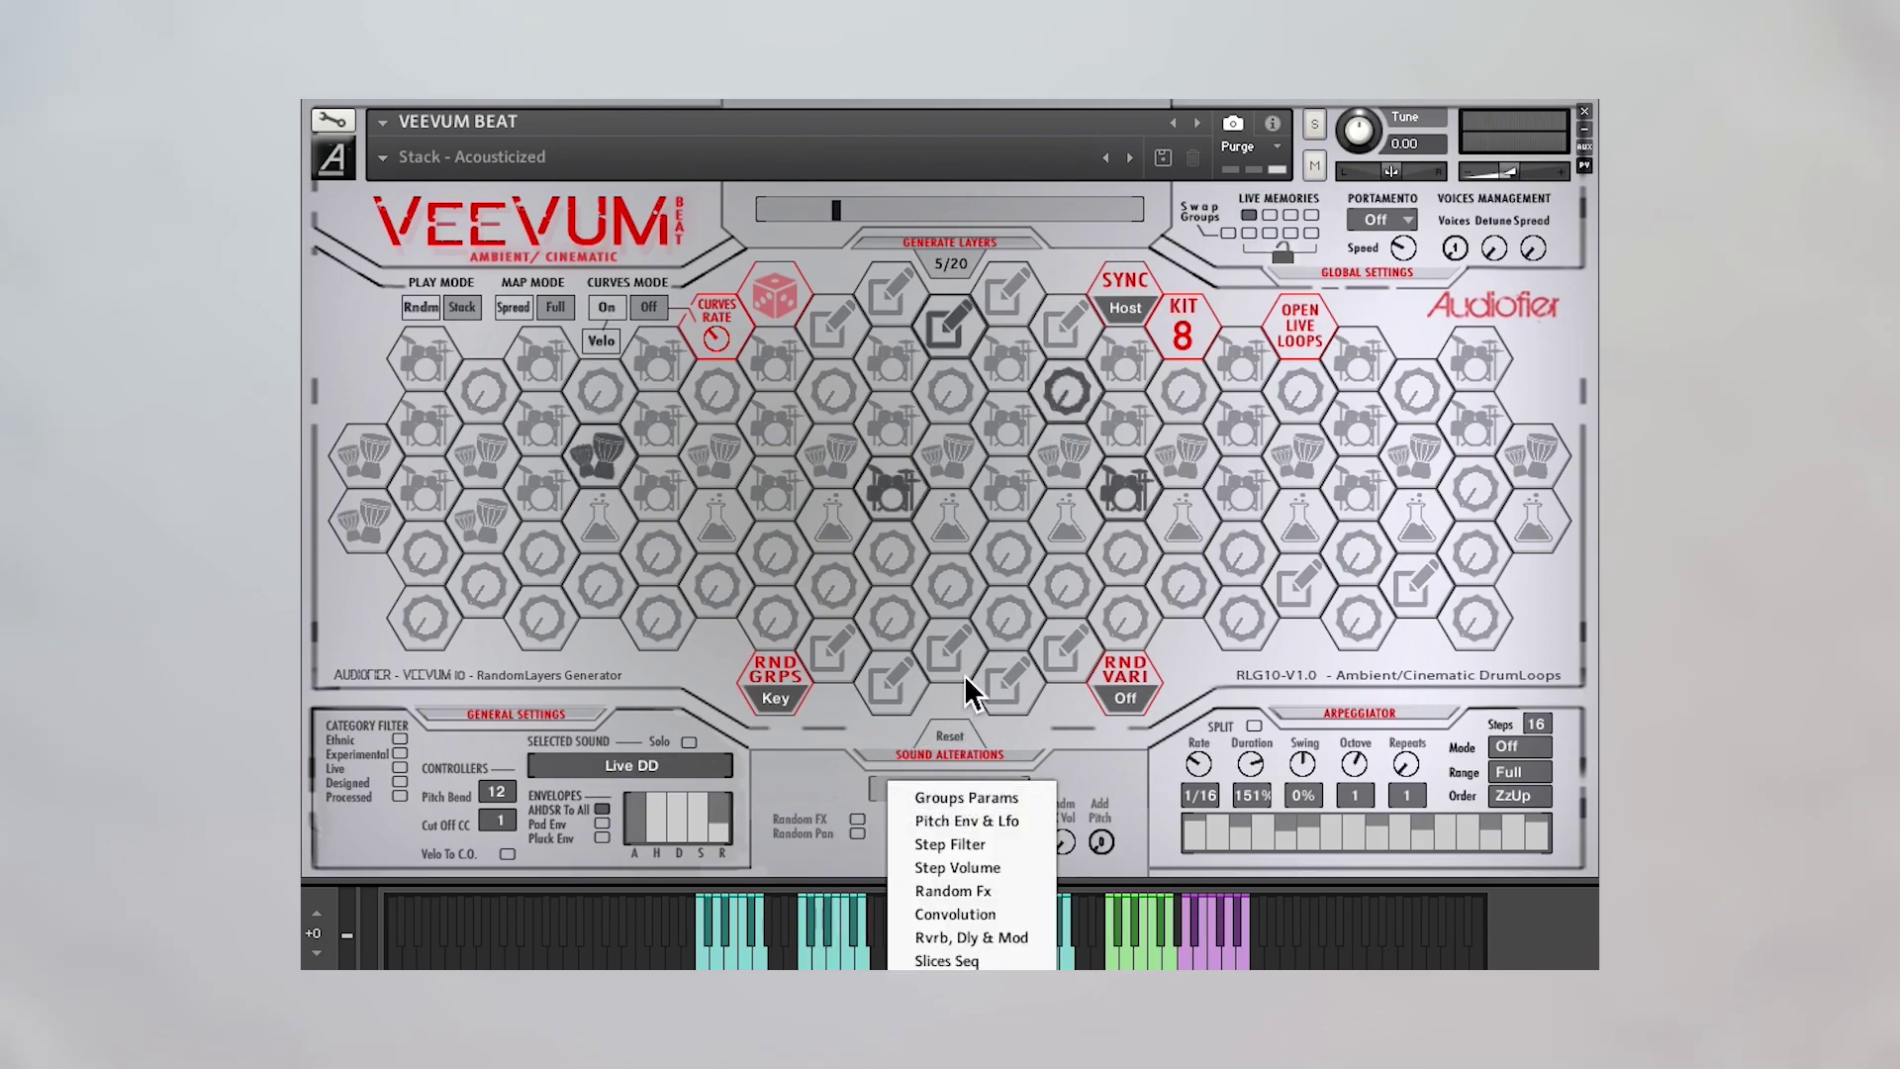
pyautogui.click(952, 890)
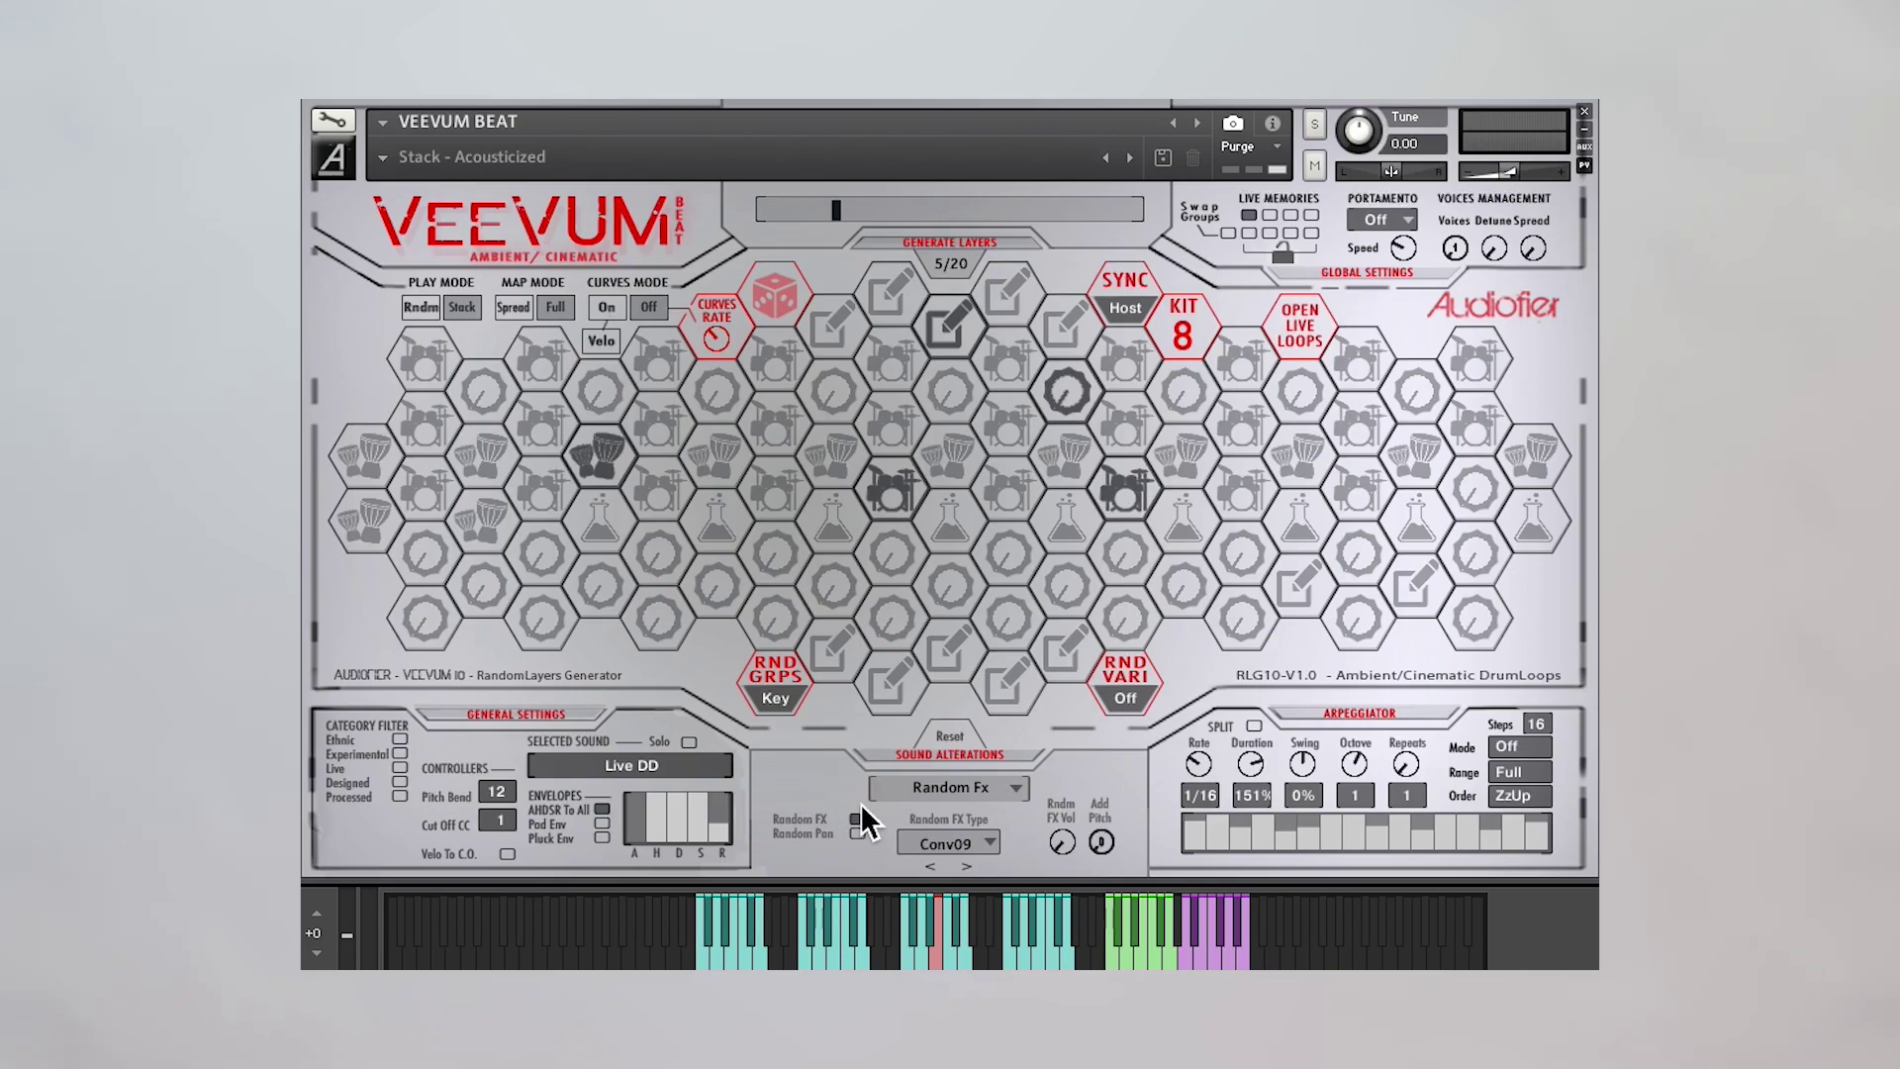
pyautogui.click(970, 851)
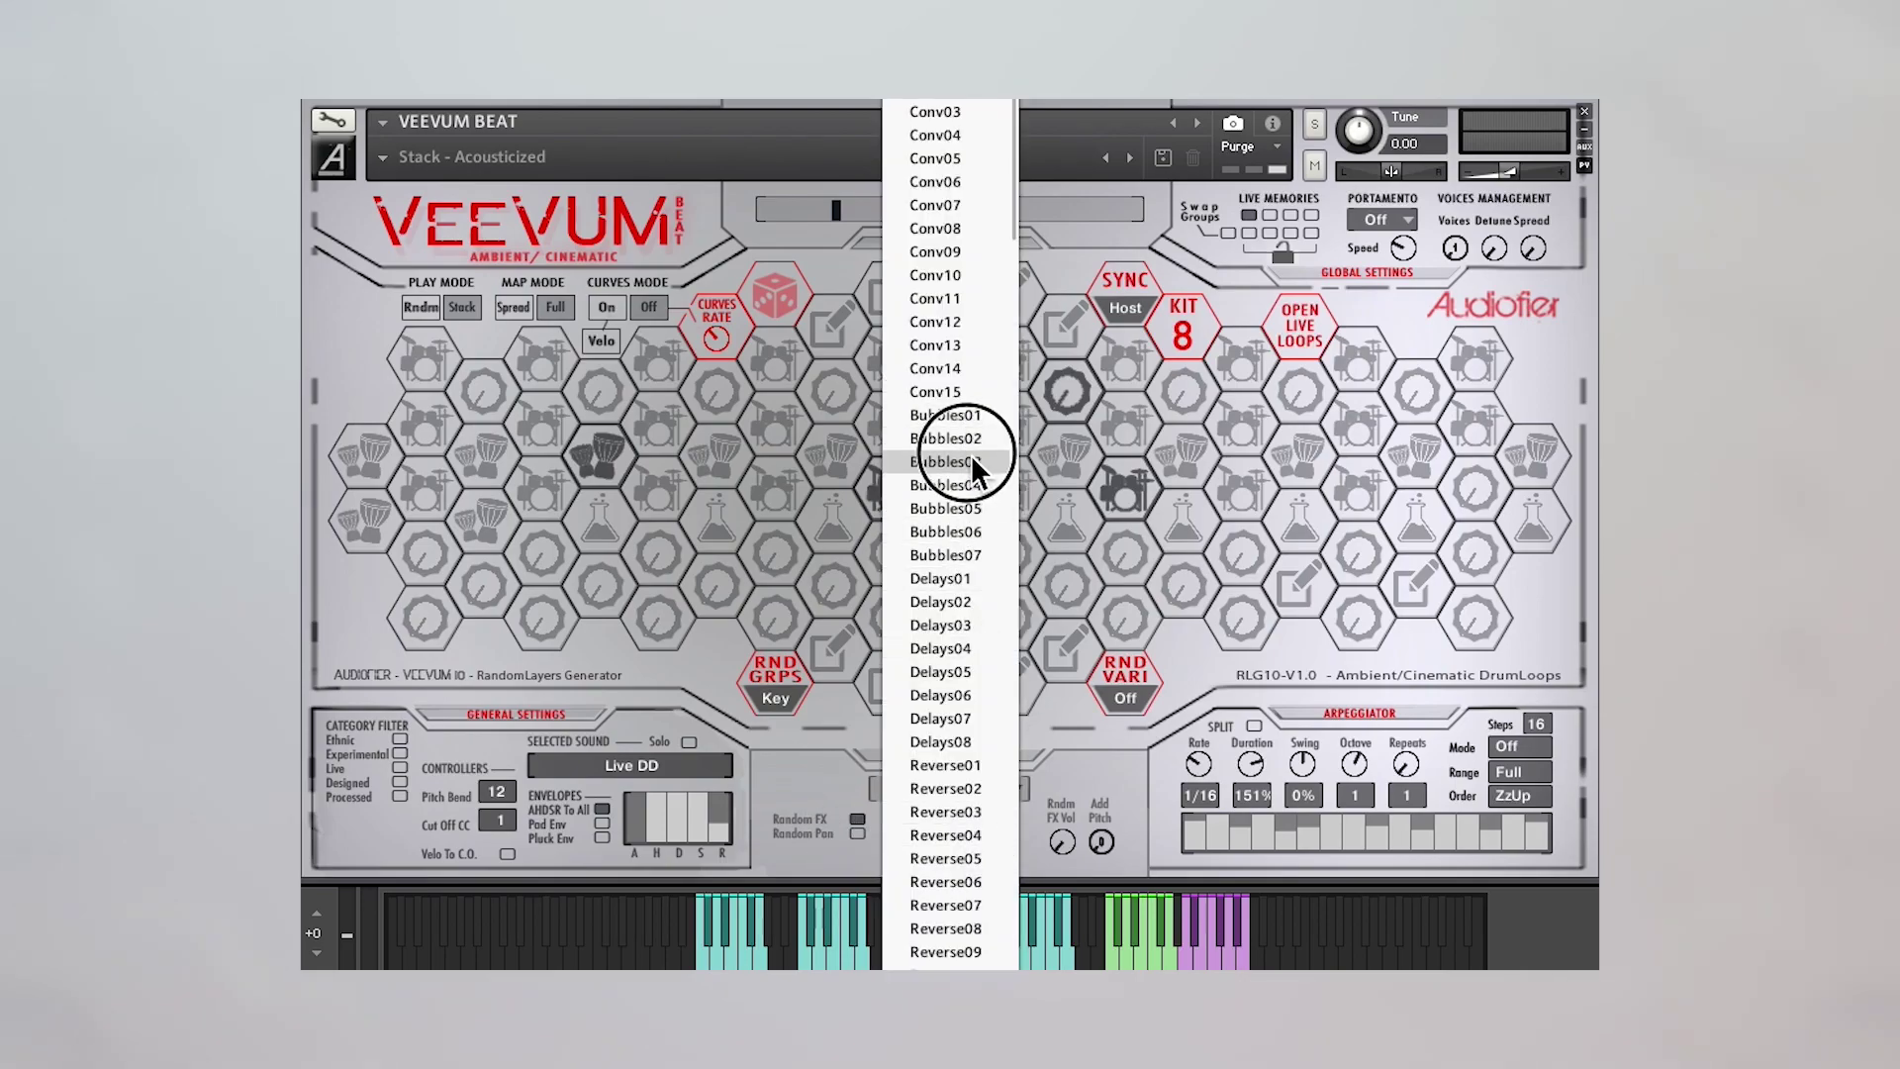
pyautogui.click(972, 424)
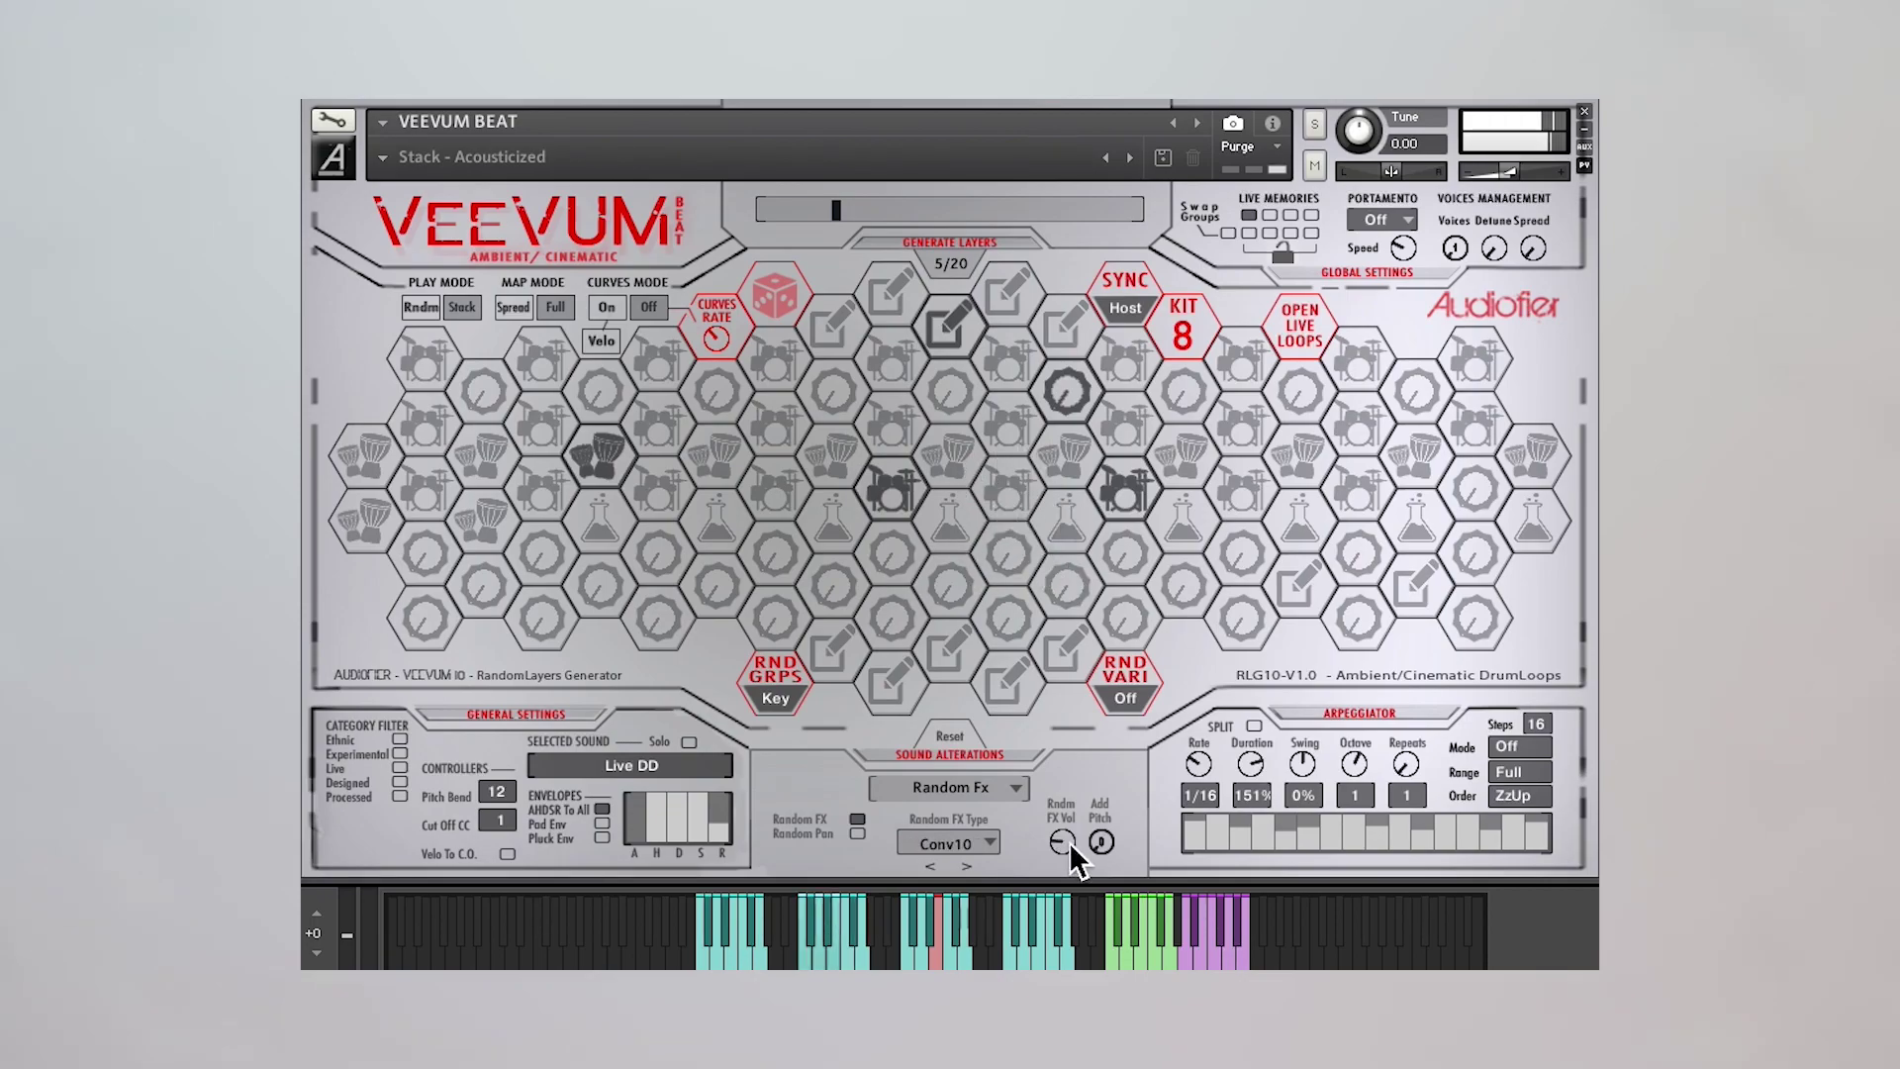
pyautogui.moveTo(1074, 861); pyautogui.dragTo(1086, 846)
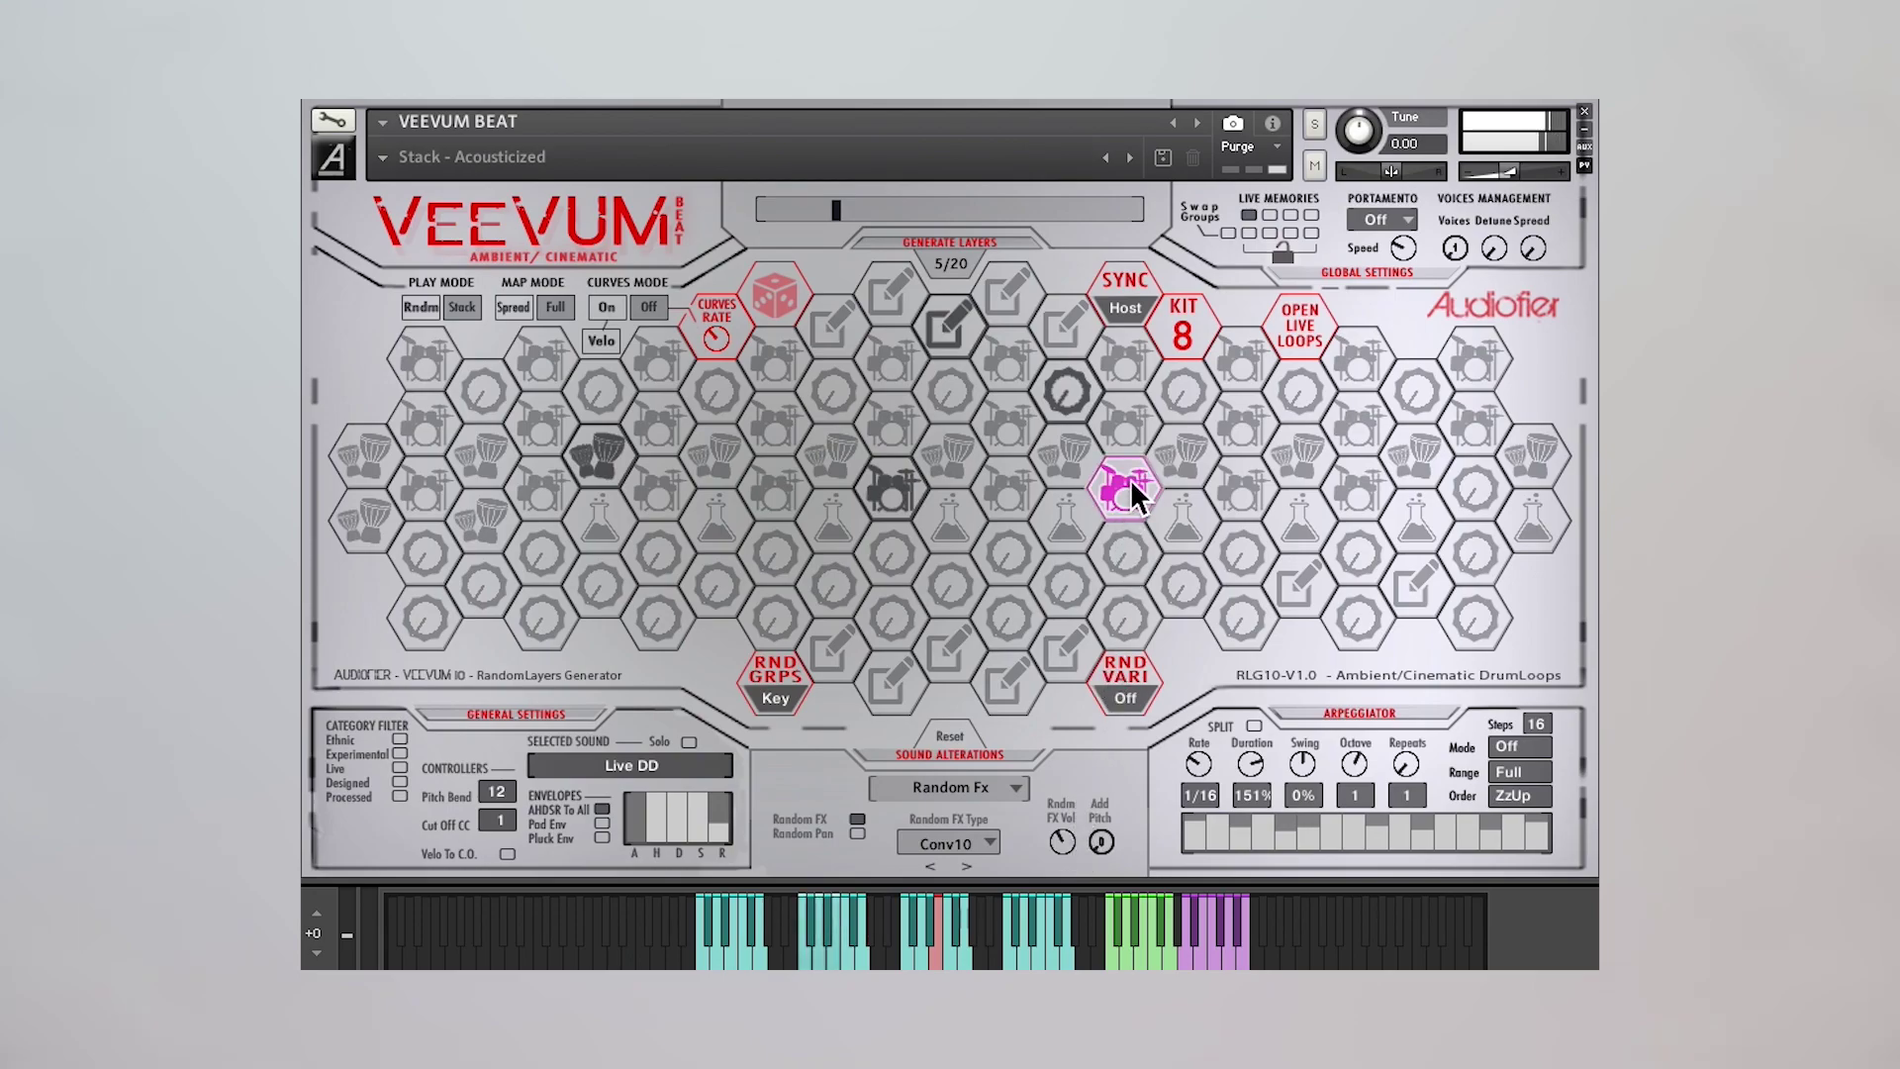
# - Lower the random FX volume, turn off Random FX, and try Random Pan on and back off
pyautogui.moveTo(1094, 815); pyautogui.dragTo(1065, 847)
pyautogui.click(858, 833)
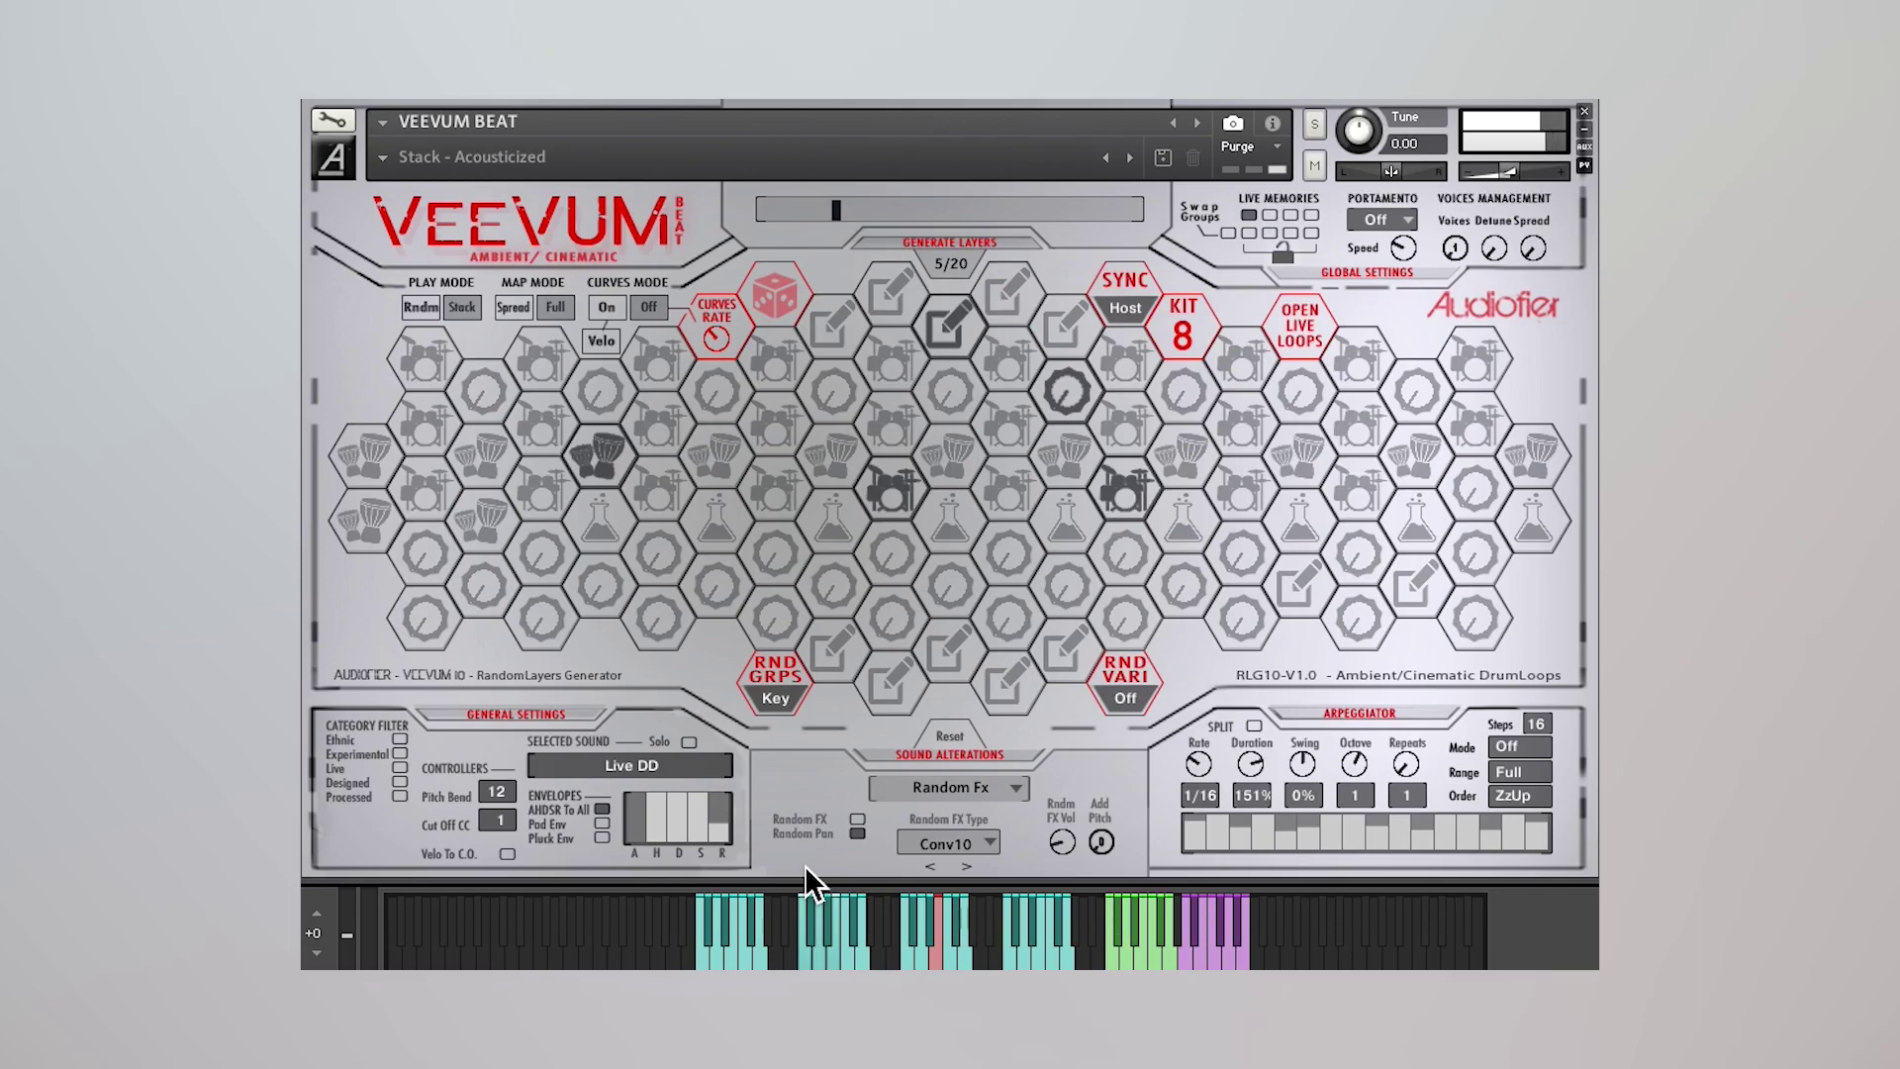
pyautogui.click(861, 834)
# - Open the Pitch Env & Lfo alterations and turn on LFO To All
pyautogui.click(950, 788)
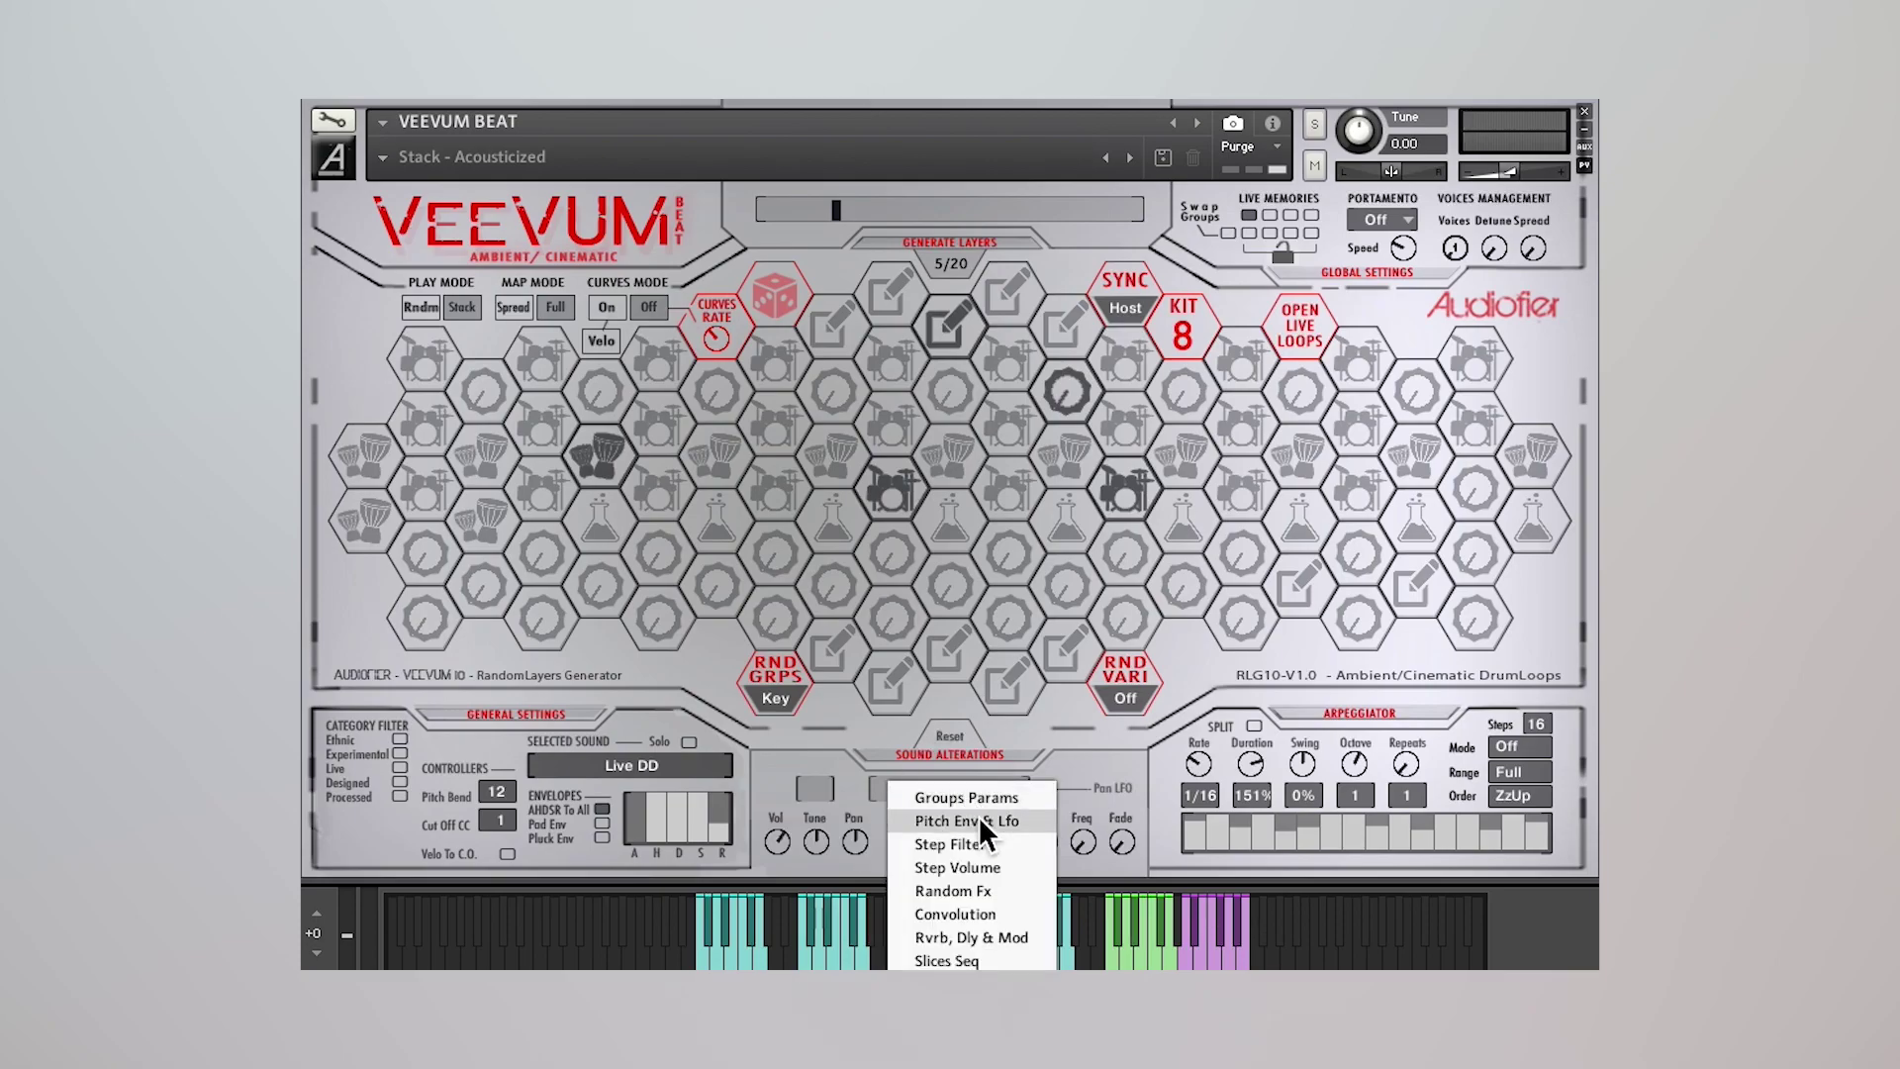
pyautogui.click(985, 829)
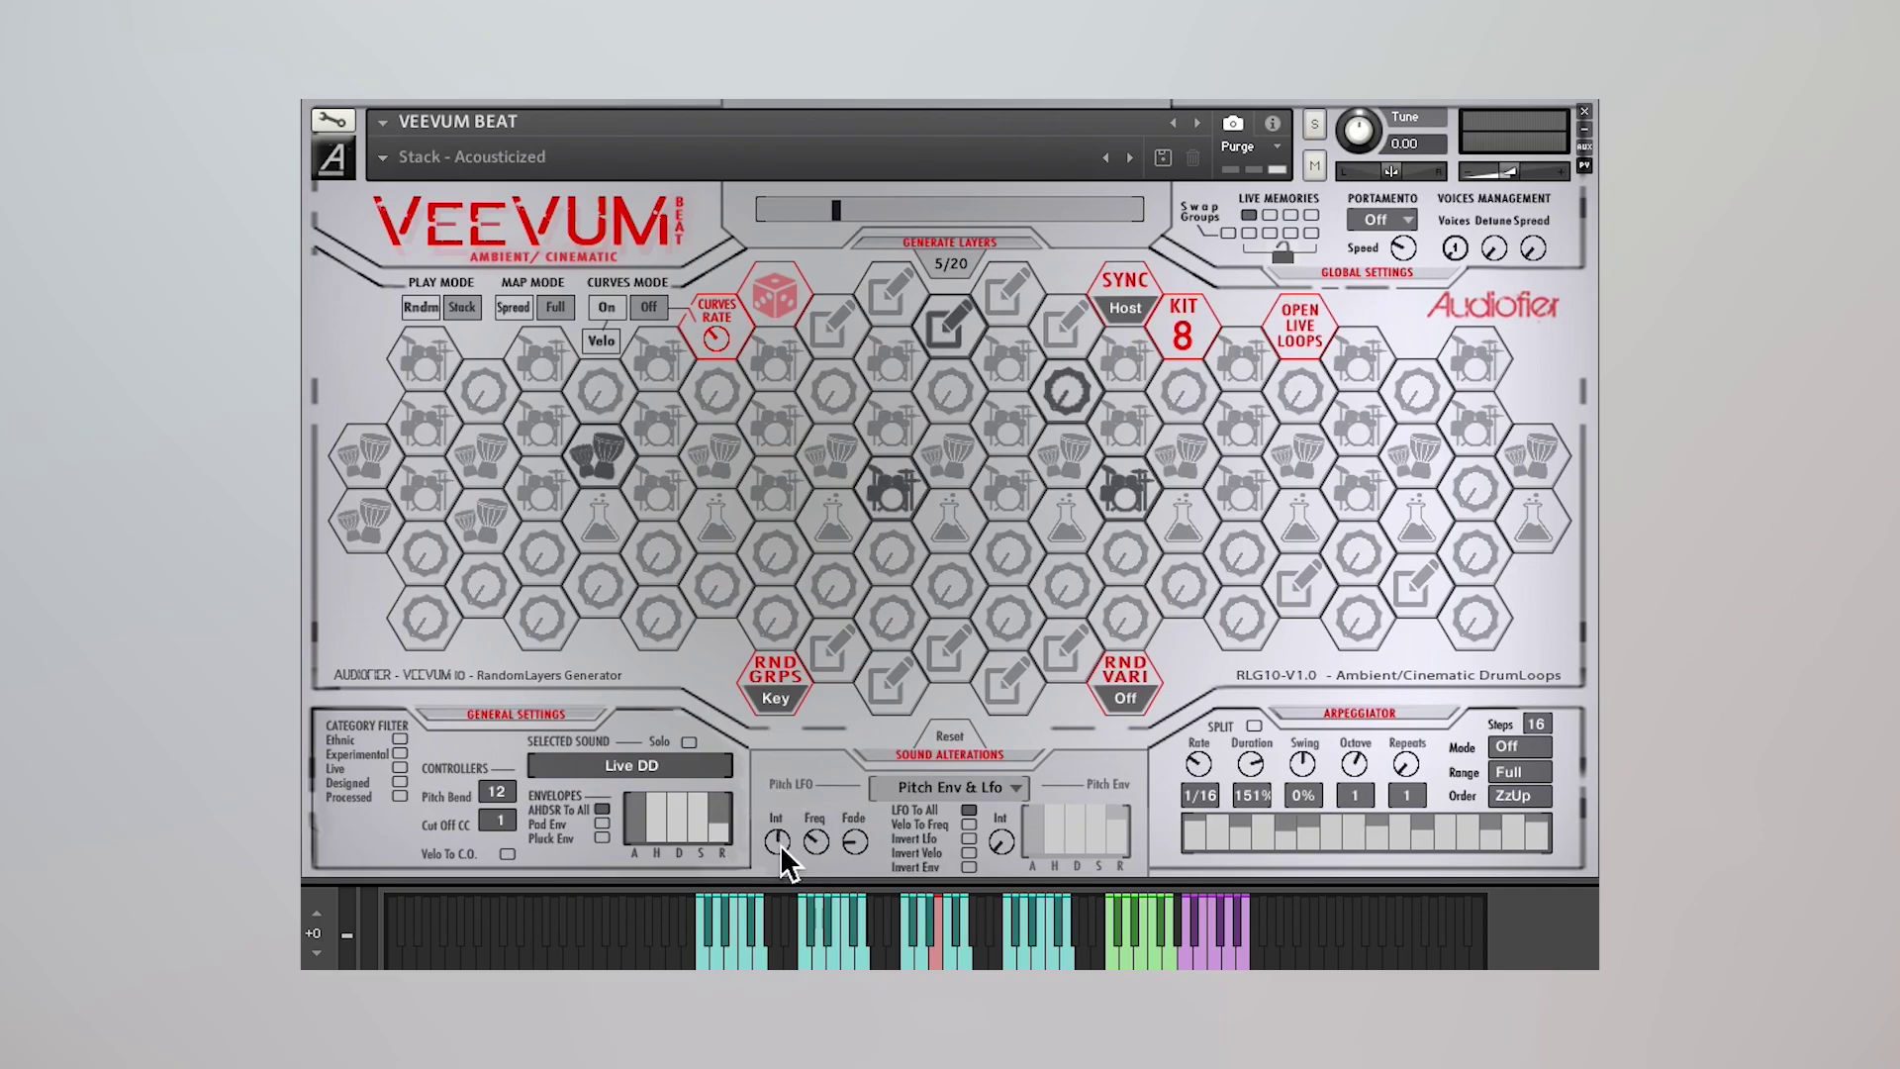
pyautogui.click(967, 810)
# - Try a raised pitch LFO intensity with adjusted frequency and fade, and return the LFO intensity to minimum
pyautogui.moveTo(778, 843); pyautogui.dragTo(772, 853)
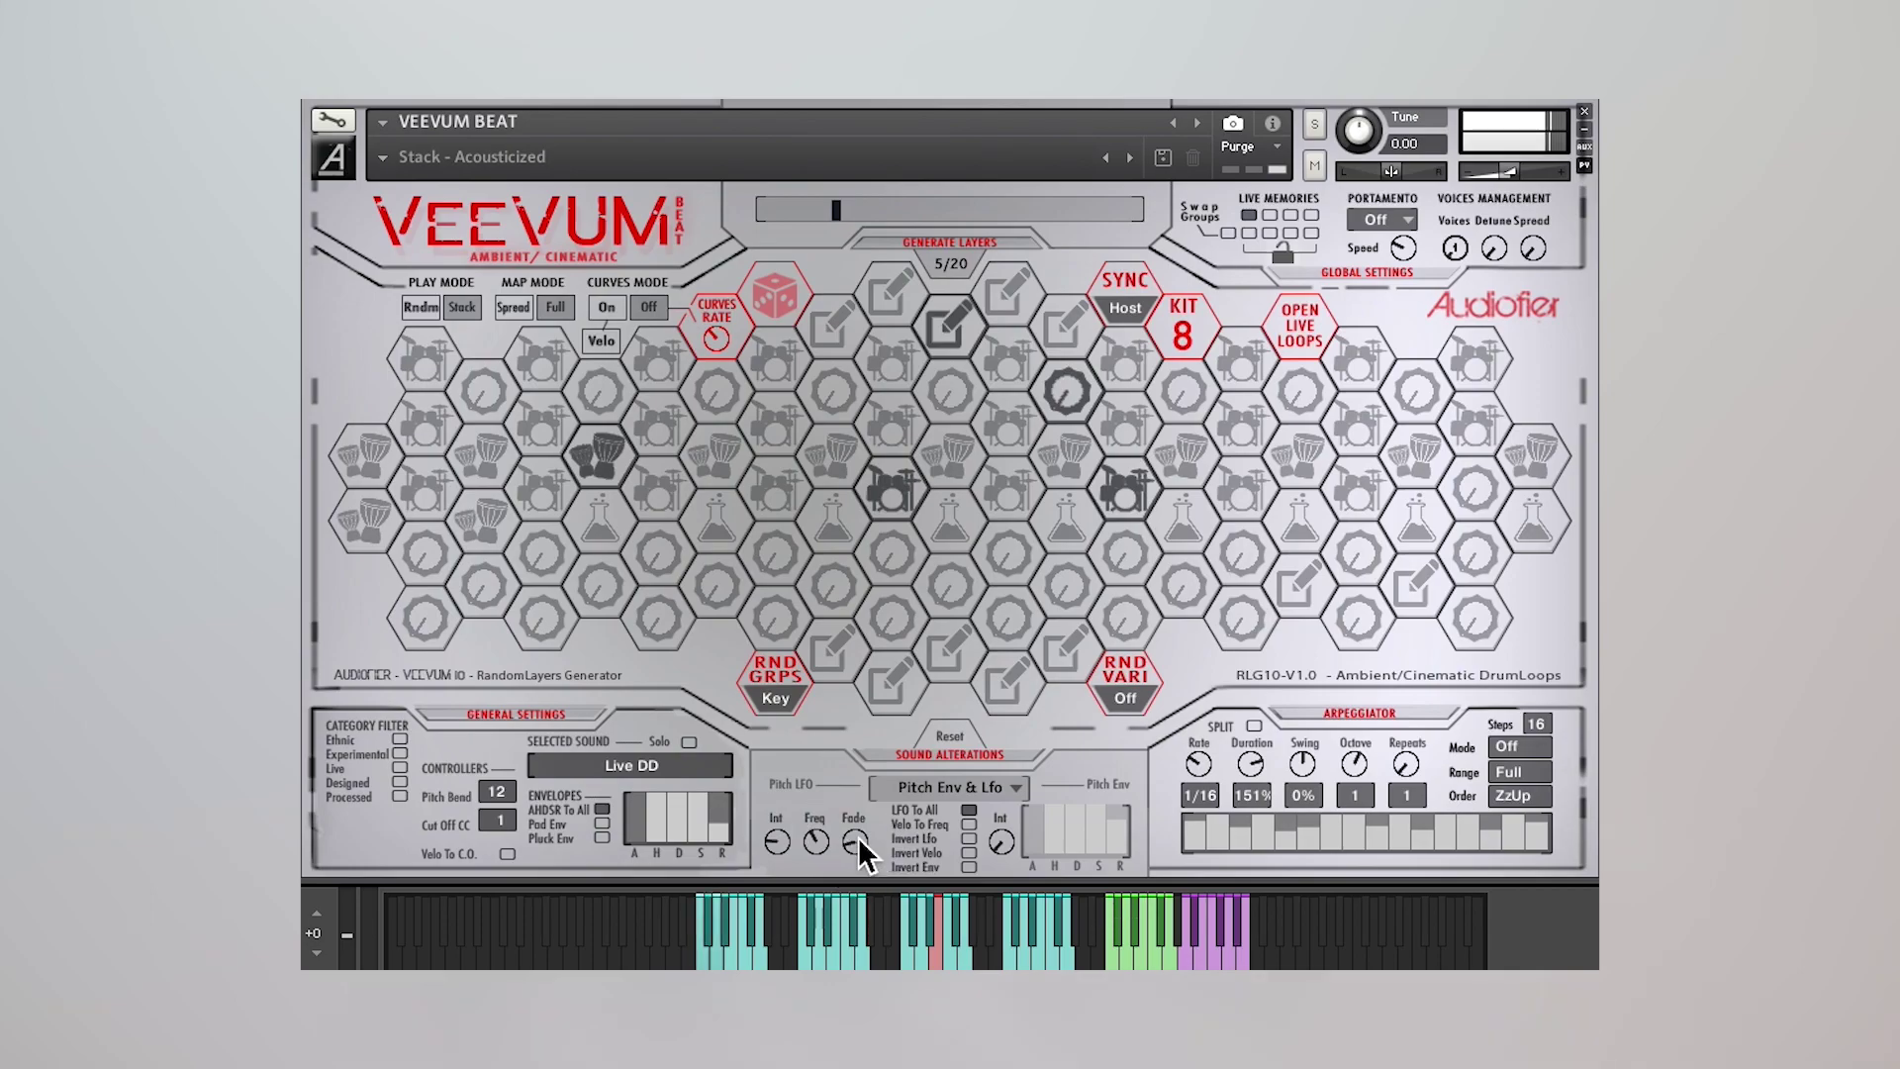
pyautogui.moveTo(779, 842); pyautogui.dragTo(859, 833)
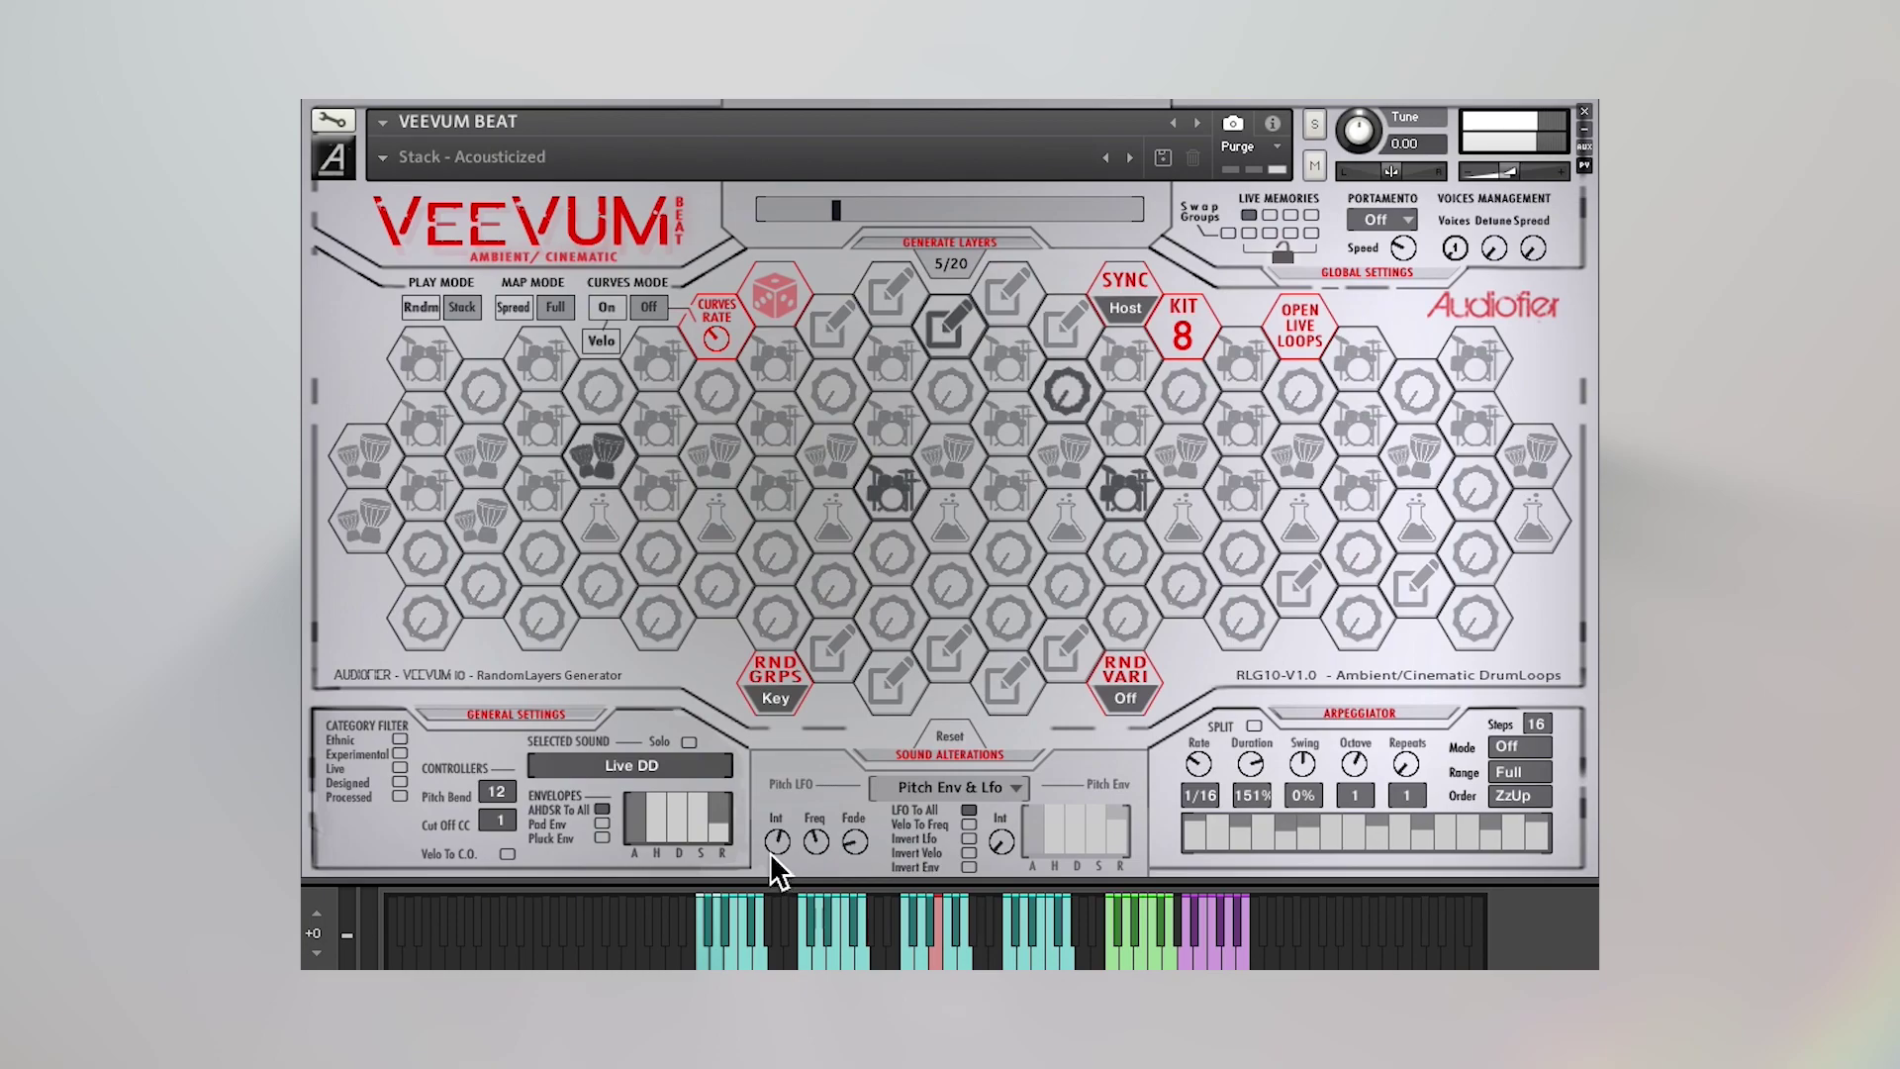
pyautogui.moveTo(777, 843); pyautogui.dragTo(744, 900)
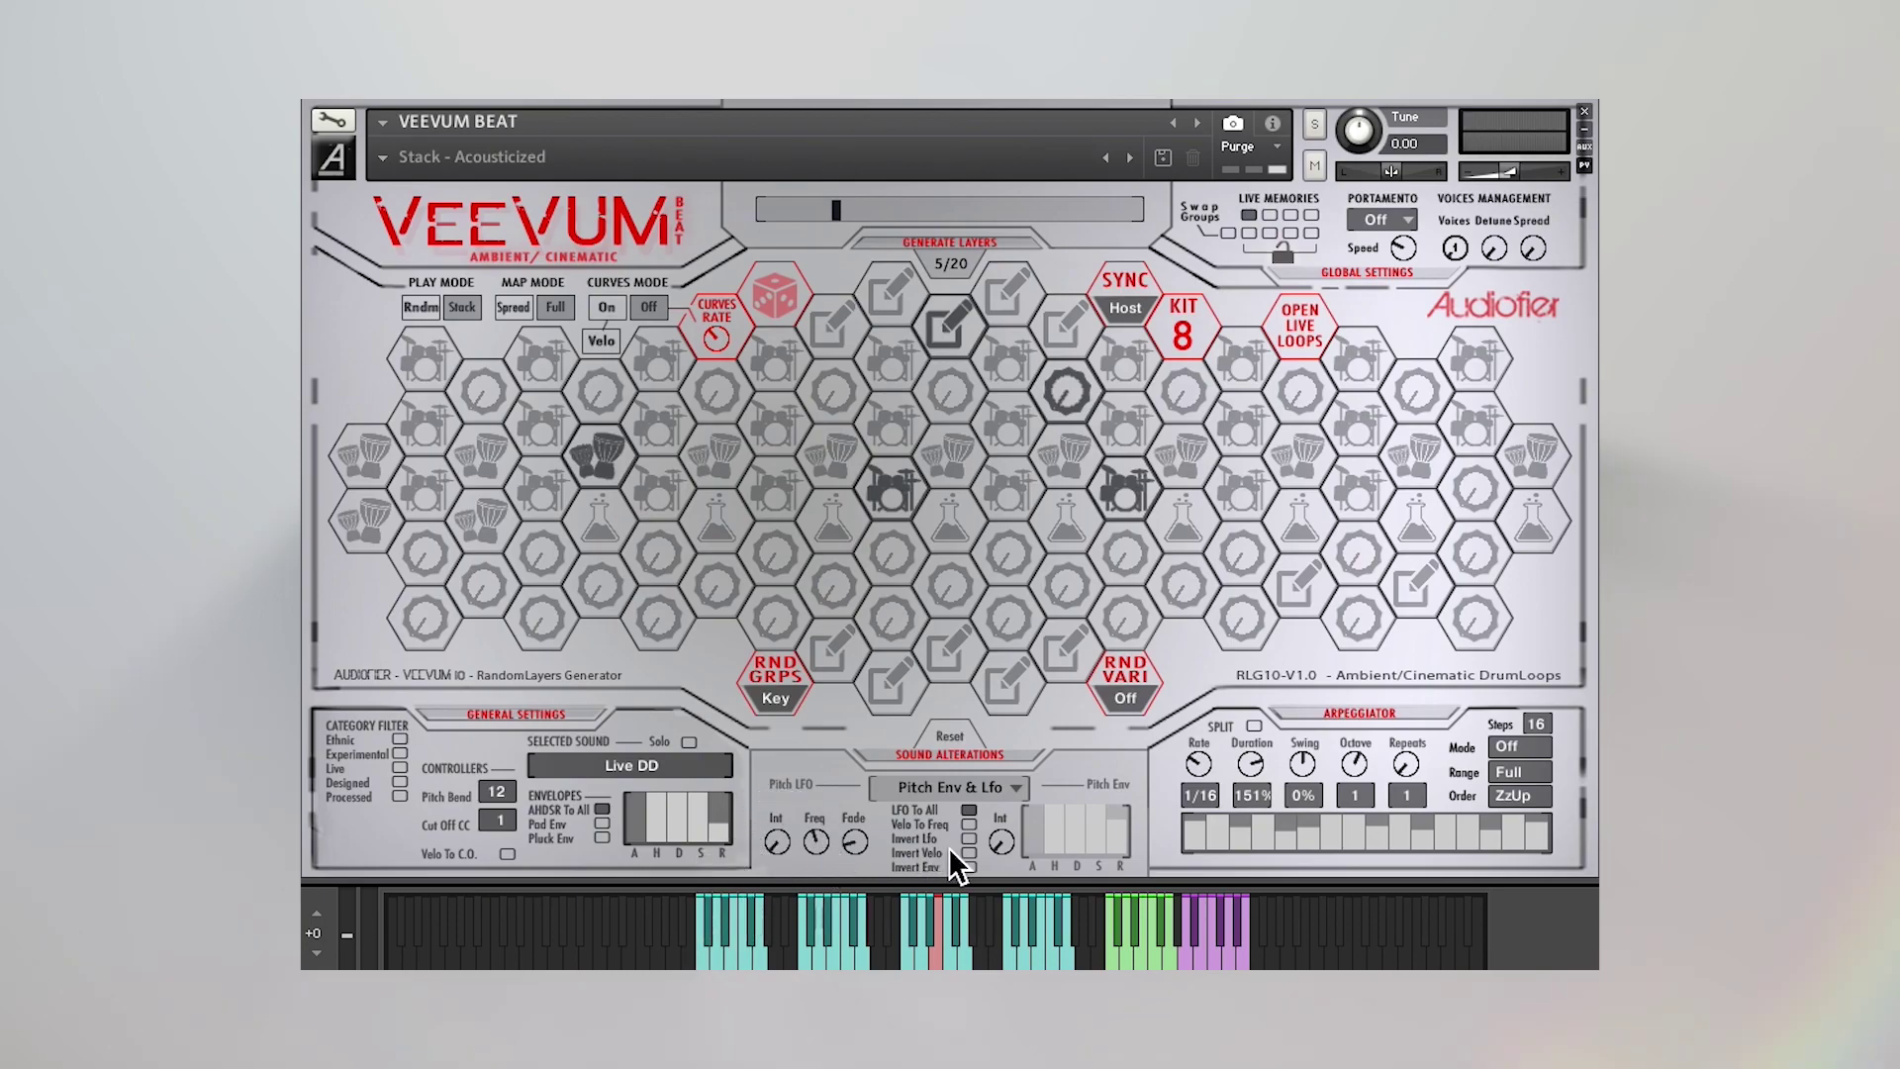
# - Raise the pitch envelope intensity, reshape the envelope's AHDSR levels, and bring its intensity back down to minimum
pyautogui.moveTo(1004, 843); pyautogui.dragTo(1128, 850)
pyautogui.click(1129, 840)
pyautogui.click(1108, 807)
pyautogui.click(1095, 816)
pyautogui.click(1089, 833)
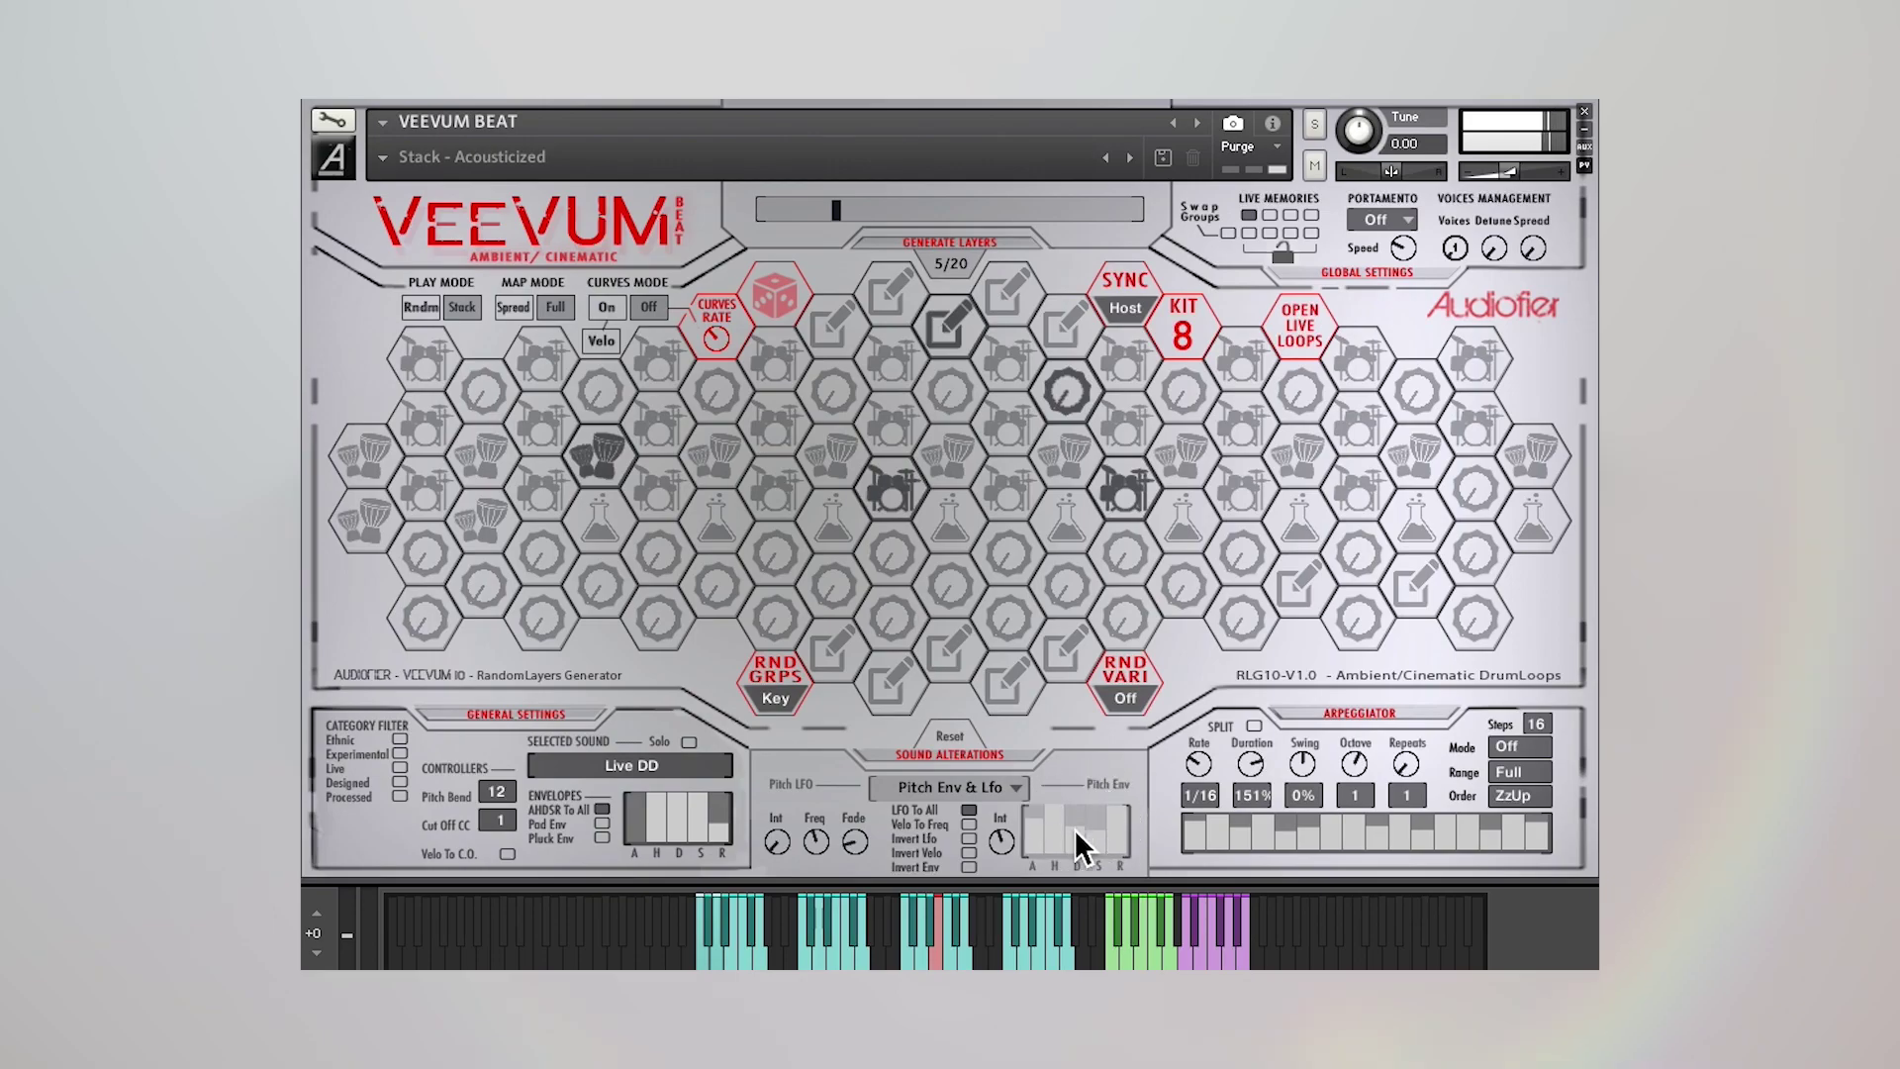
pyautogui.click(1031, 809)
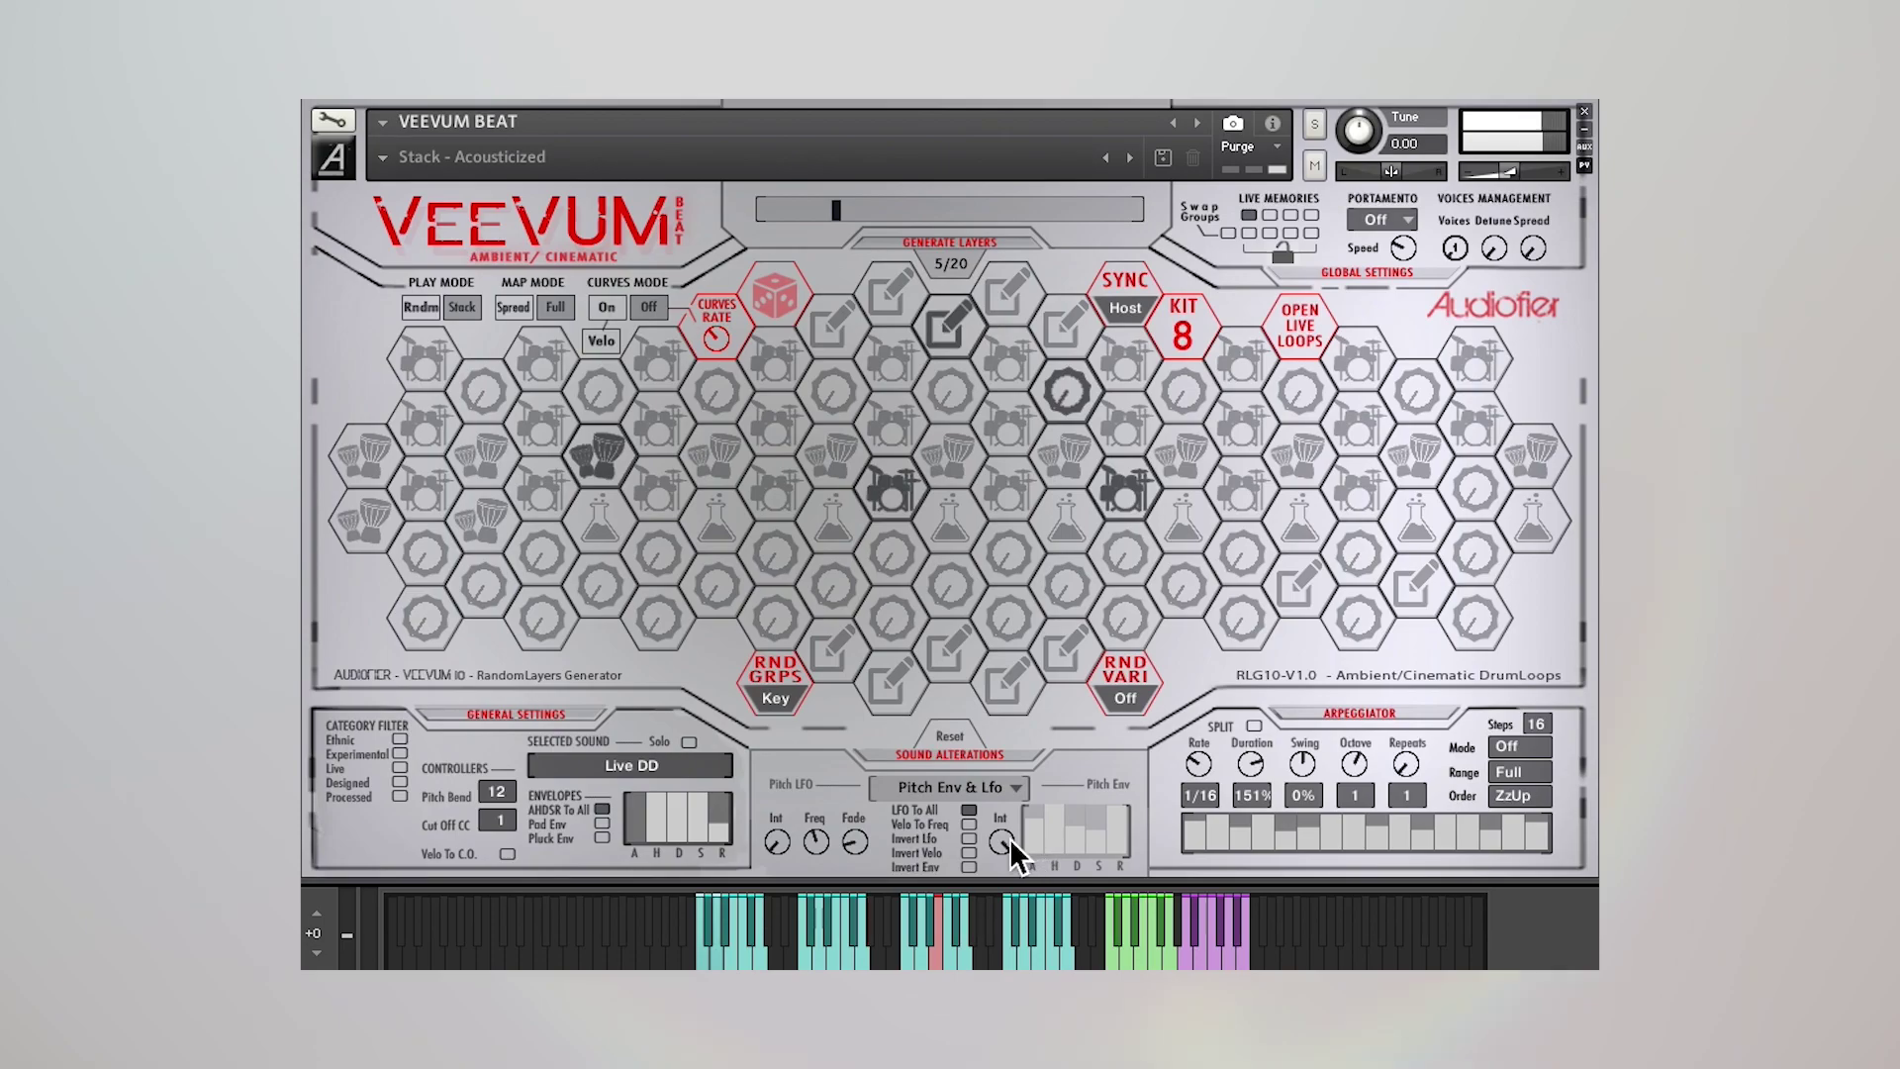
pyautogui.moveTo(1013, 844); pyautogui.dragTo(994, 906)
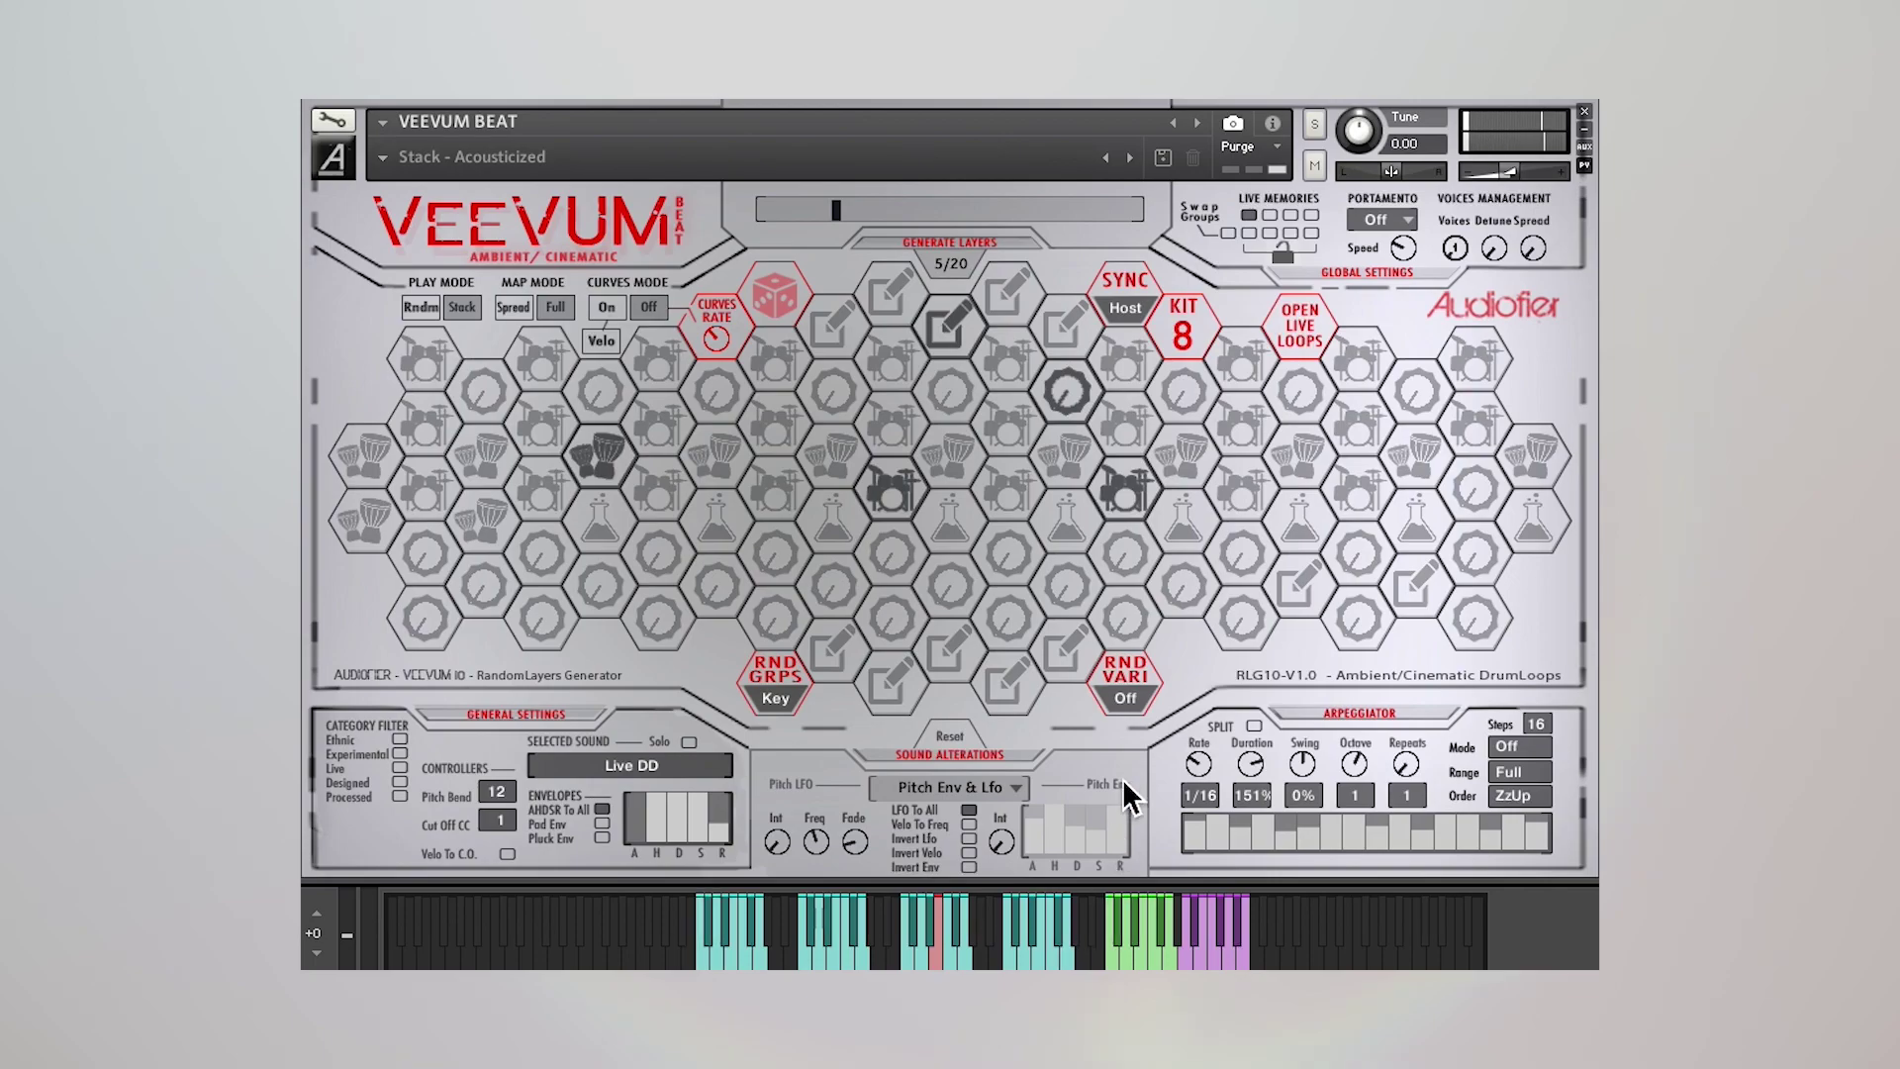